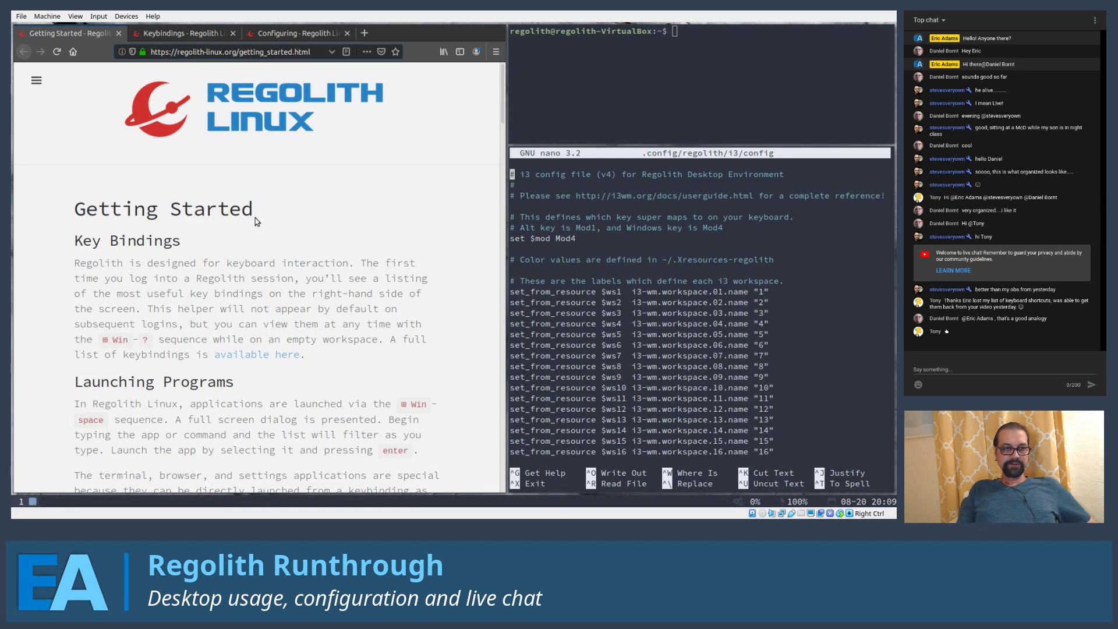
# Switch to the empty workspace 2, launch Firefox there and open a terminal beside it
pyautogui.click(358, 200)
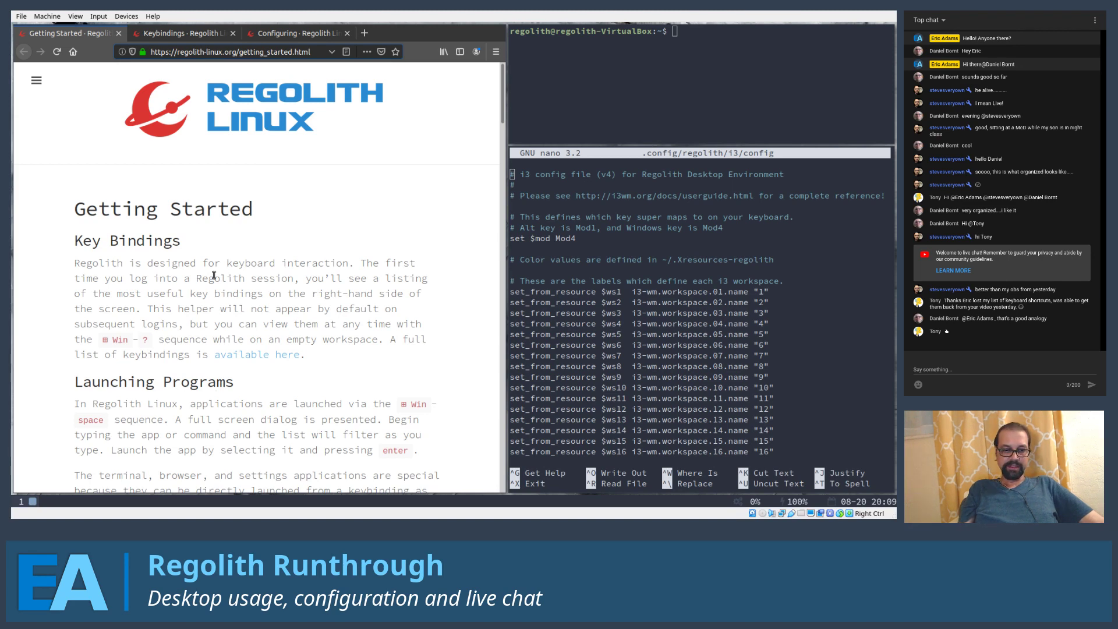
pyautogui.press('super+2')
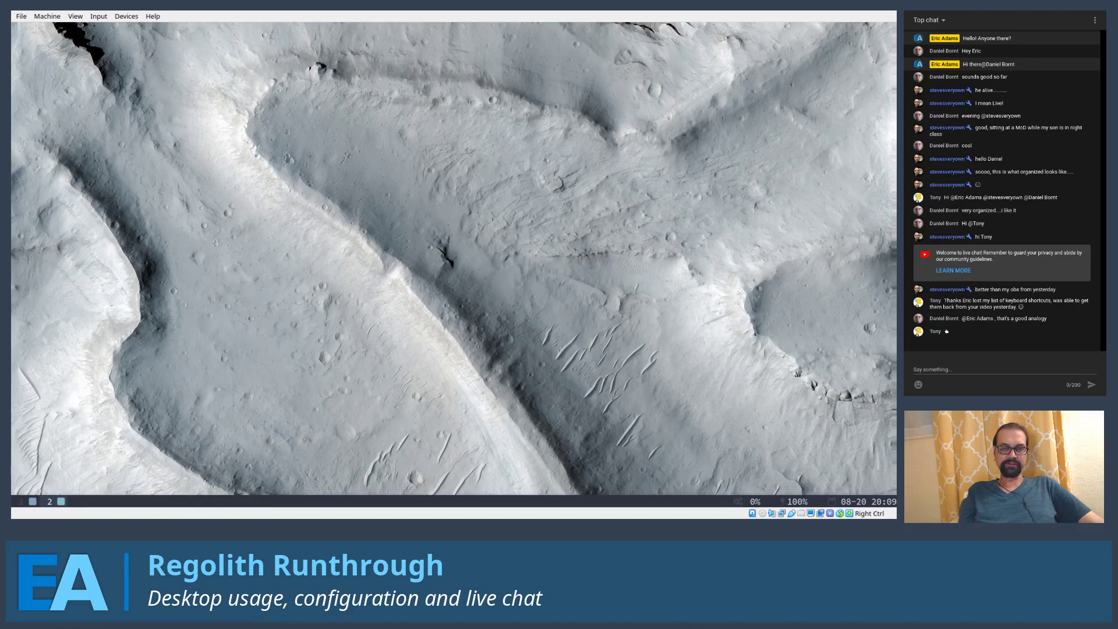
pyautogui.press('super+shift+space')
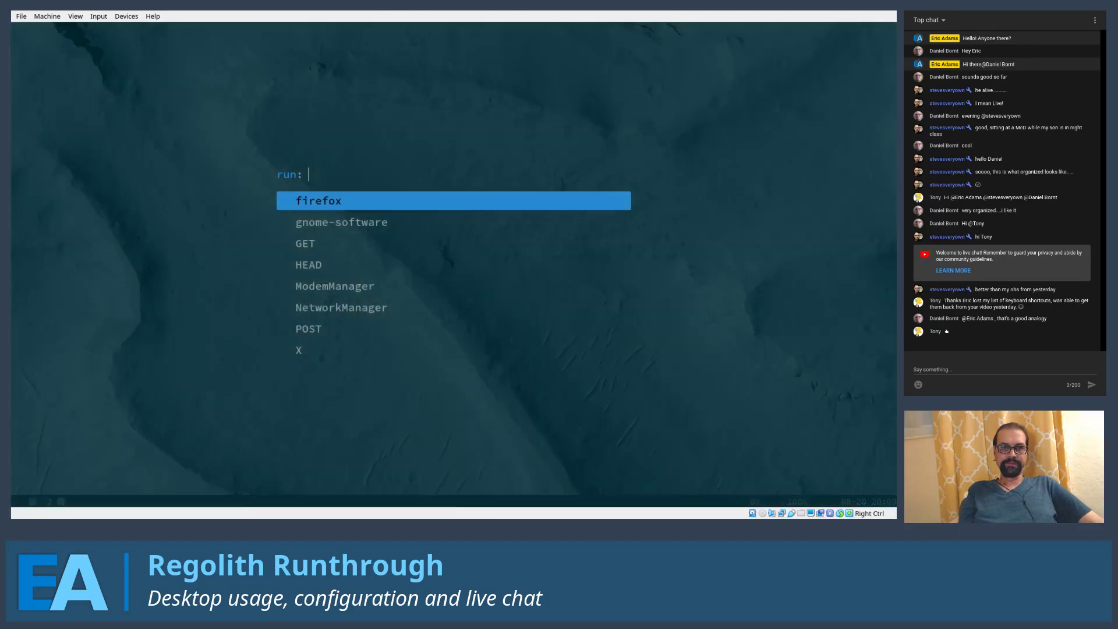
pyautogui.press('Escape')
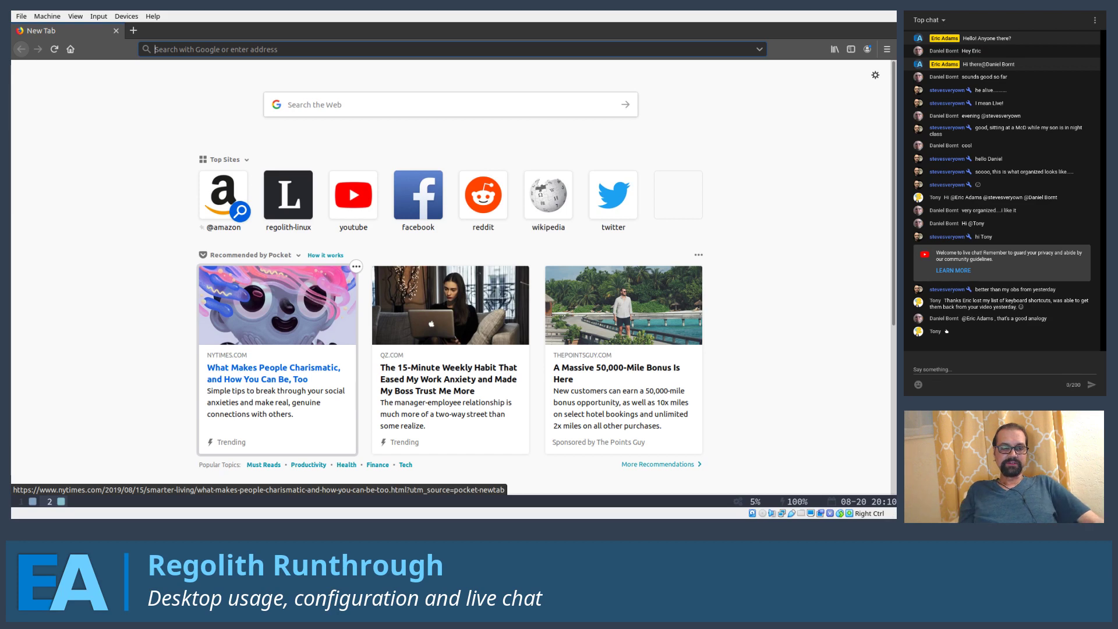
pyautogui.press('super+Return')
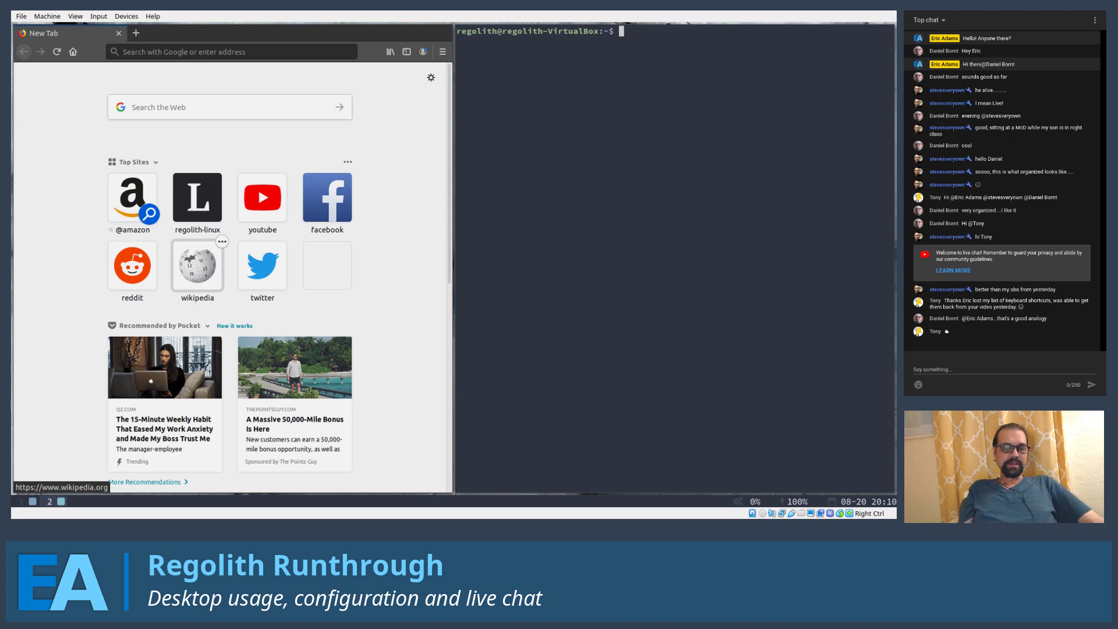
# Open two more terminals in the side-by-side layout of workspace 2 and close both of them again
pyautogui.press('super+Return')
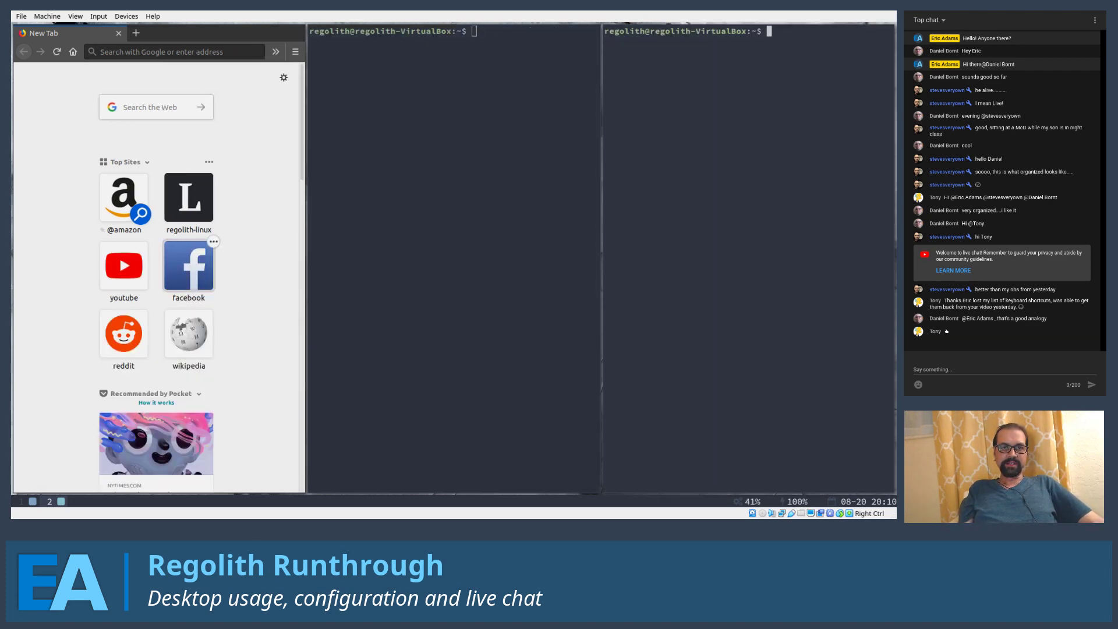
pyautogui.press('super+Return')
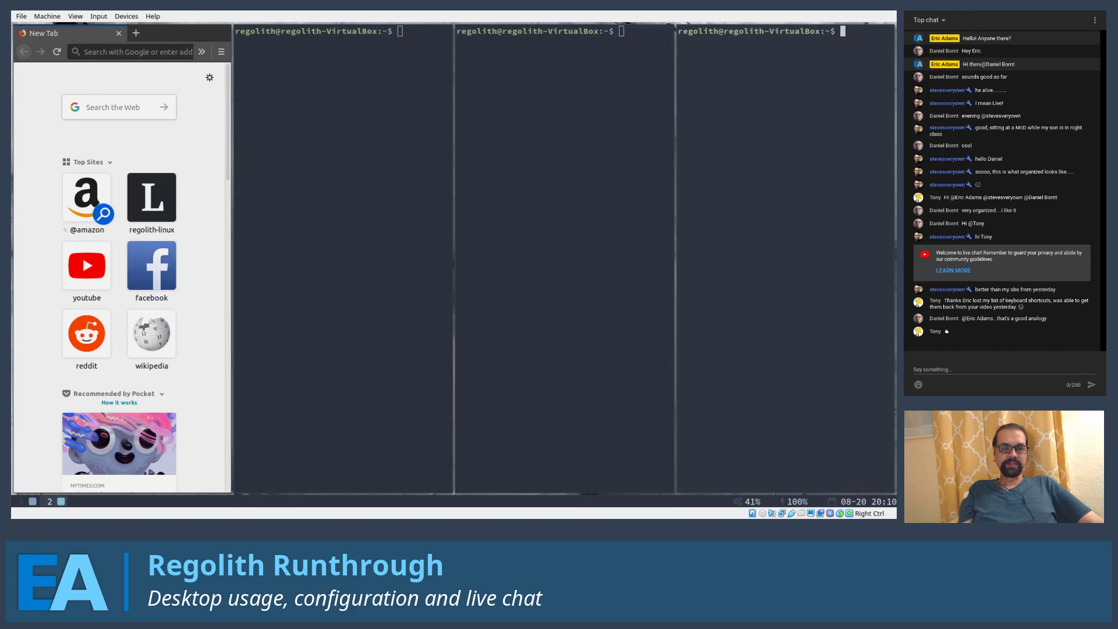
pyautogui.press('super+shift+q')
pyautogui.press('super+shift+q')
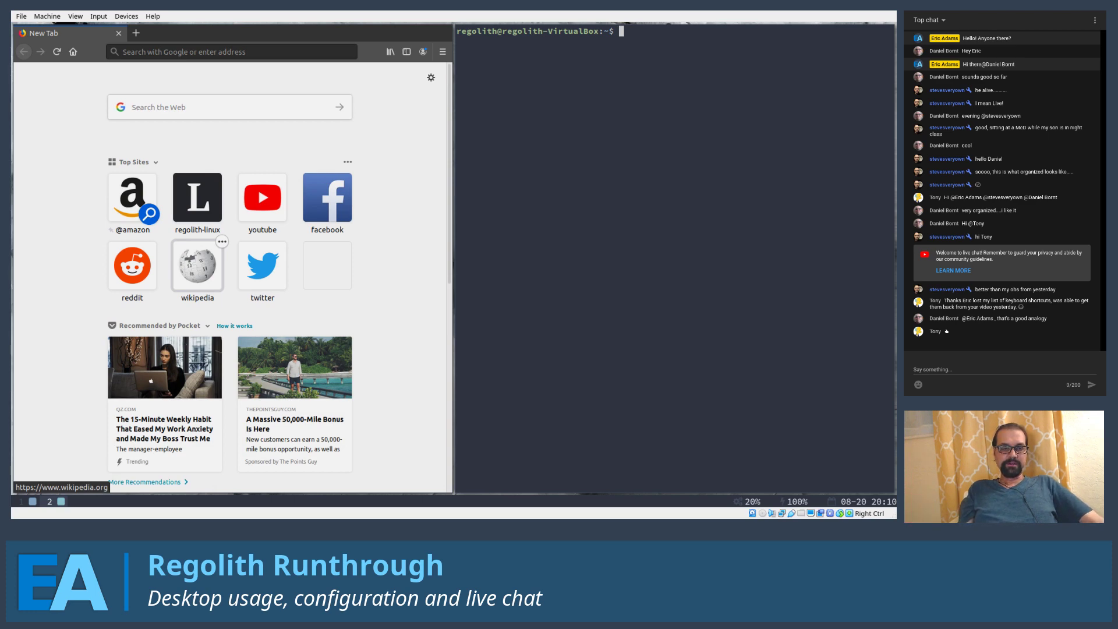
# Visit workspace 1, return to workspace 2, and move focus to Firefox and back to the terminal
pyautogui.press('super+1')
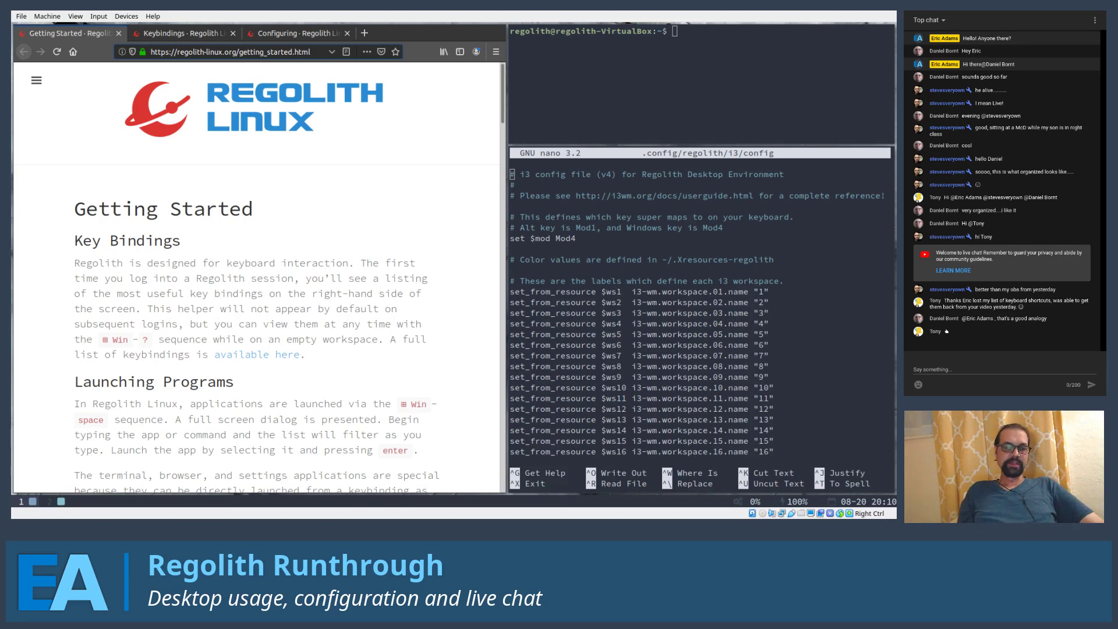
pyautogui.press('super+2')
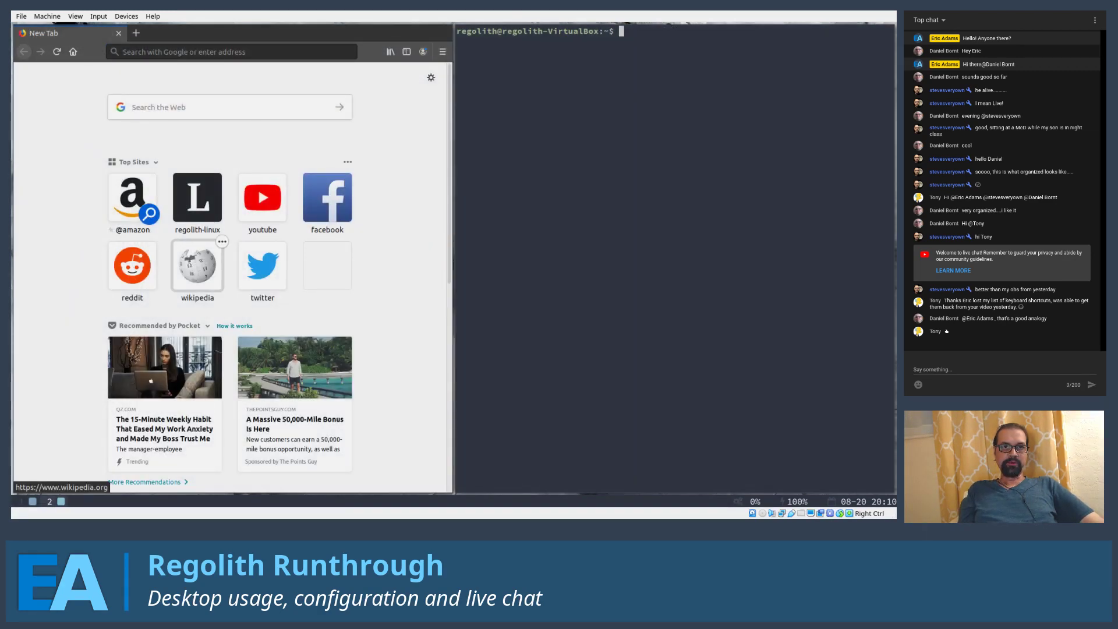
pyautogui.press('super+Left')
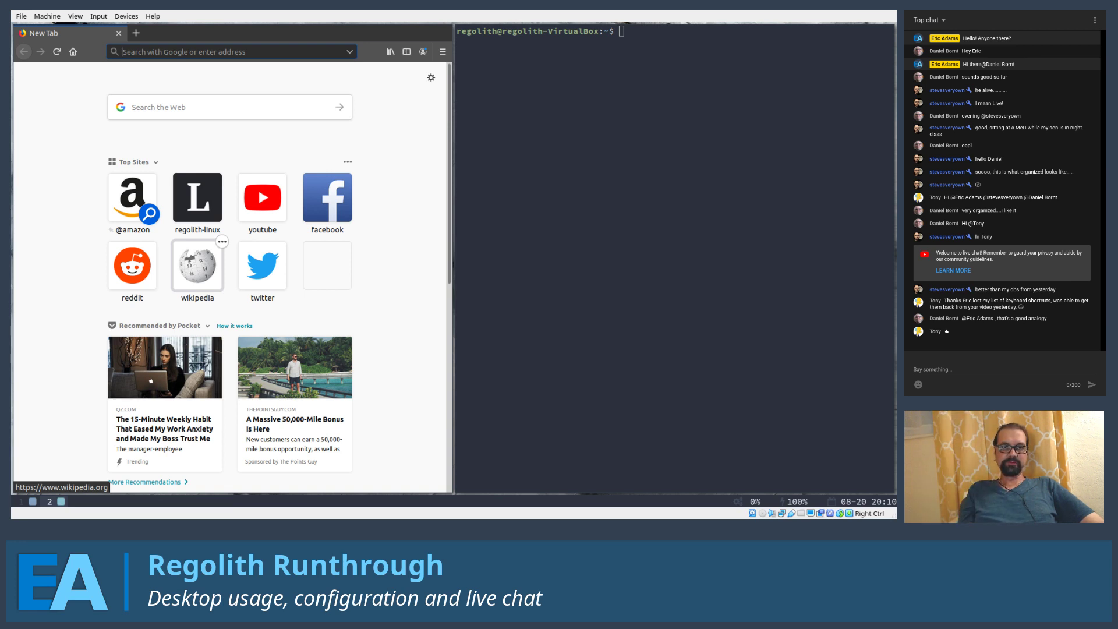
pyautogui.press('super+Right')
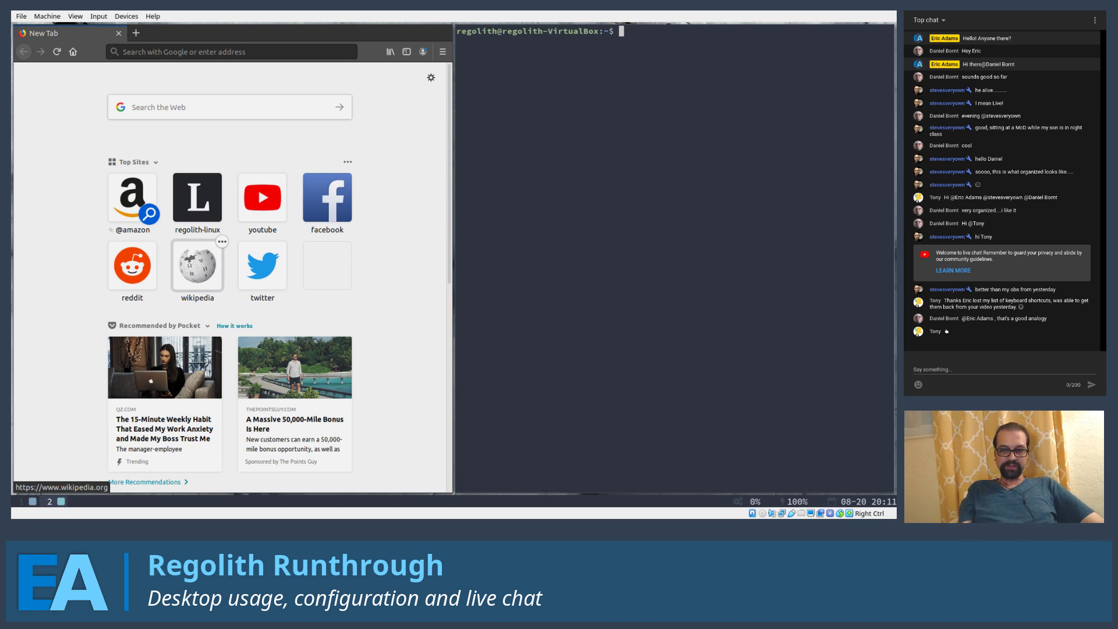
# Try a second terminal beside the first, close it, and open one stacked below the first terminal instead
pyautogui.press('super+Return')
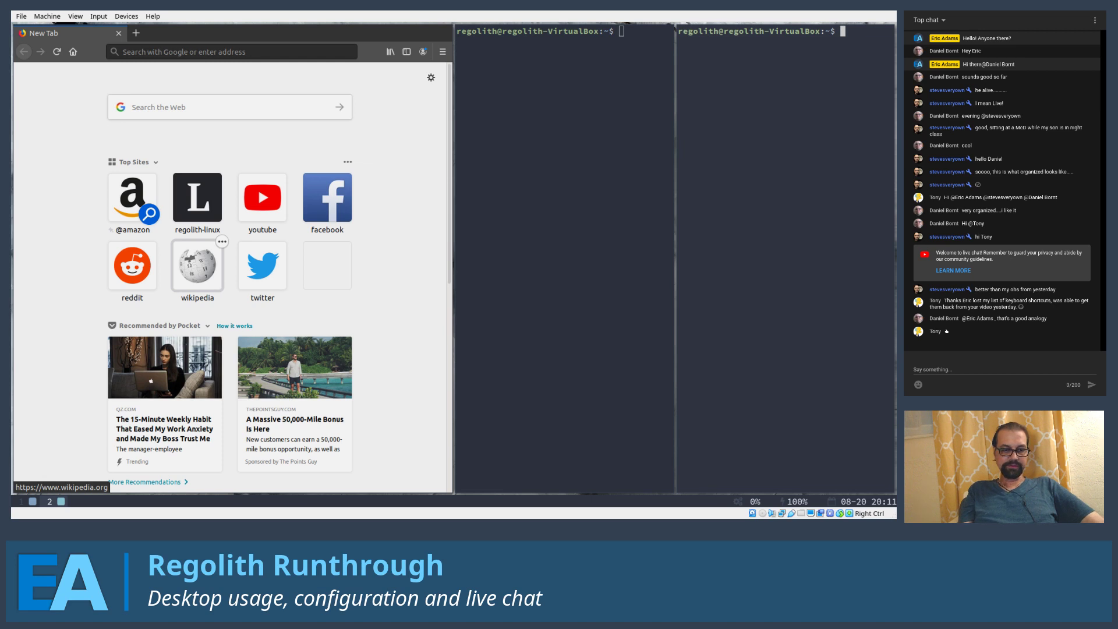
pyautogui.press('super+shift+q')
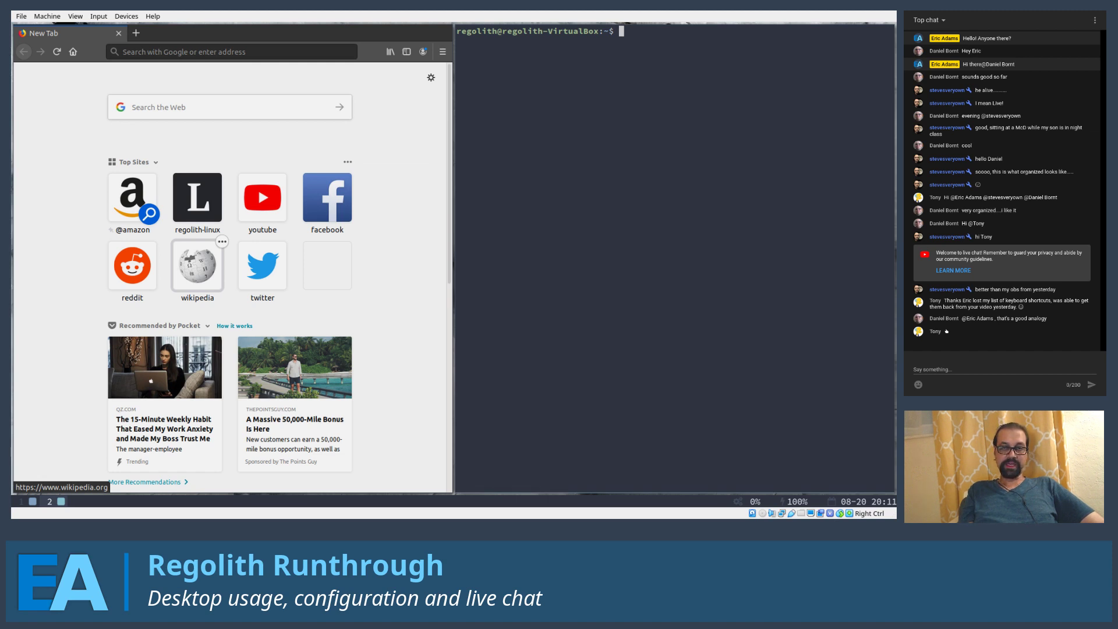
pyautogui.press('super+Return')
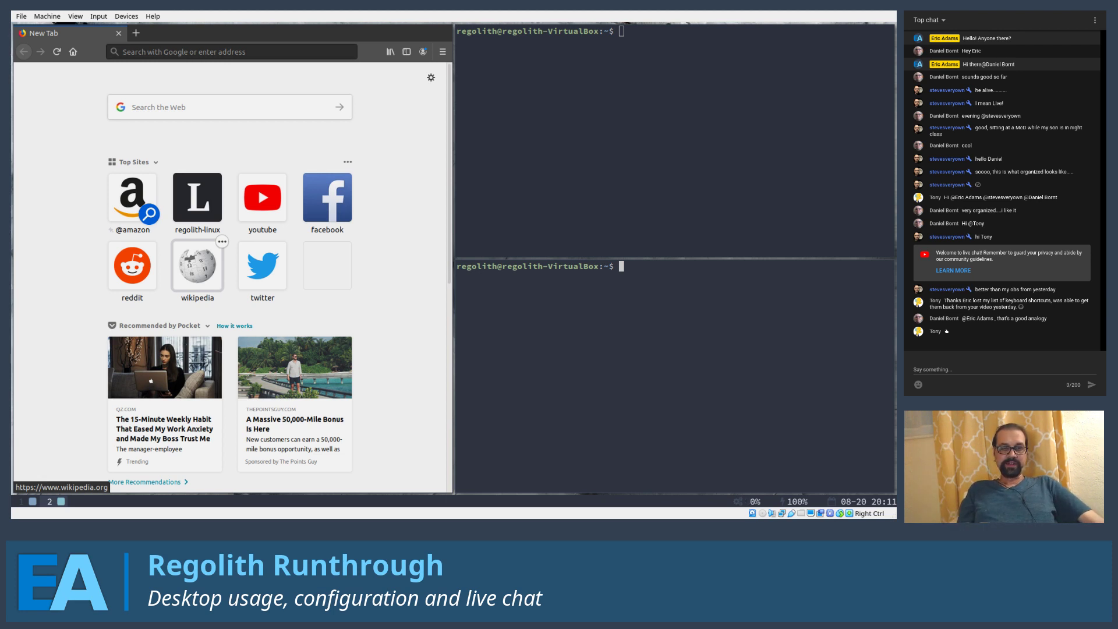
# Look at the layout of workspace 1, return to workspace 2 and cycle focus through the tiled windows, ending on Firefox
pyautogui.press('super+1')
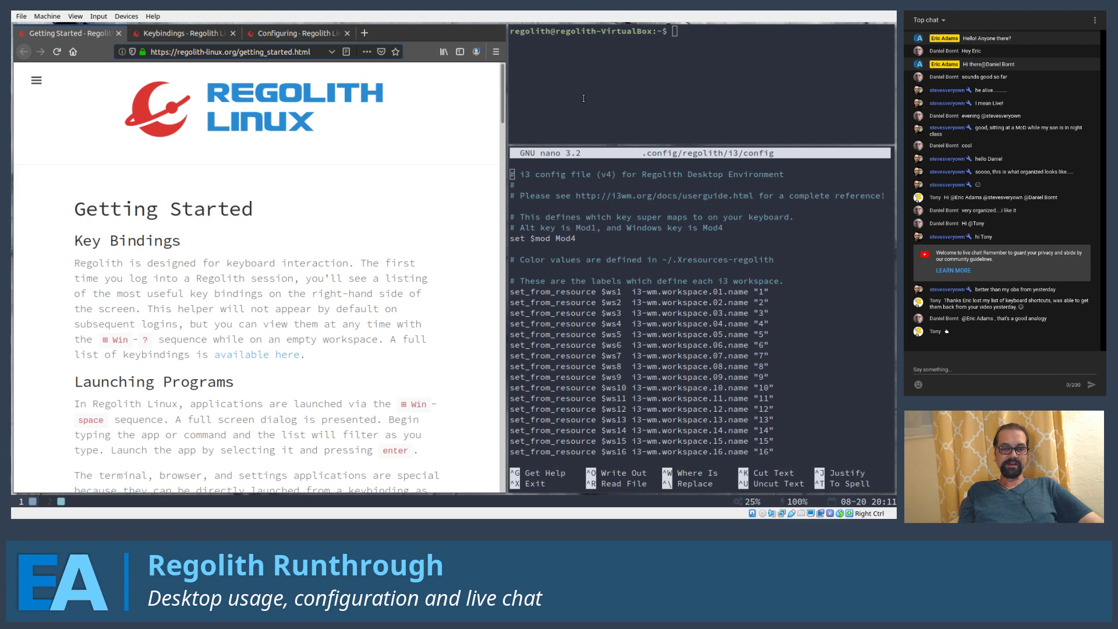
pyautogui.press('super+2')
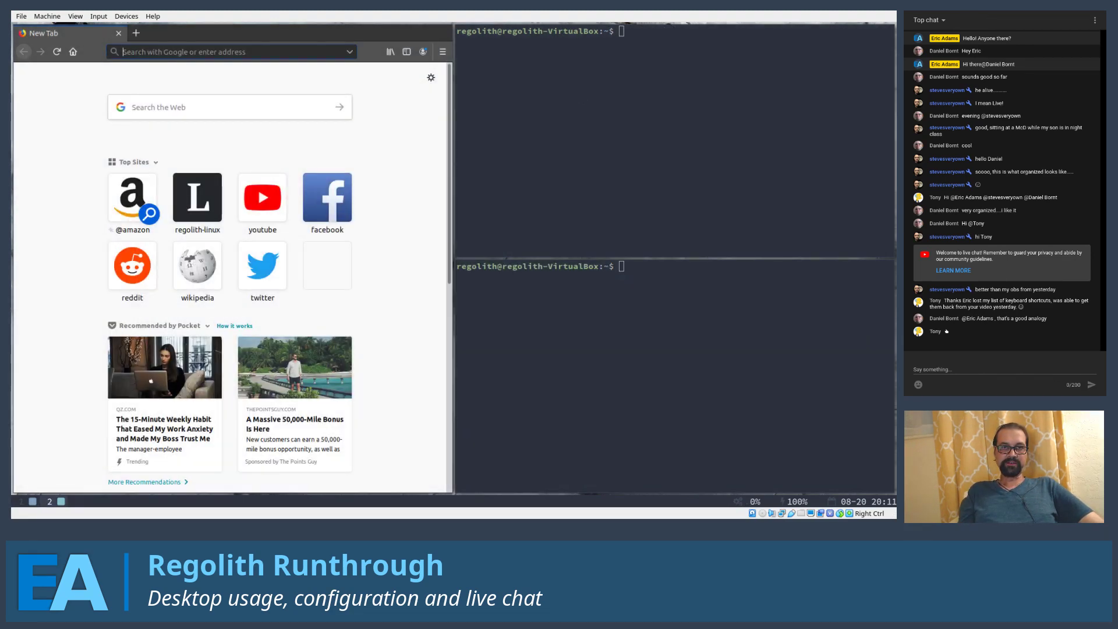
pyautogui.press('super+Right')
pyautogui.press('super+Left')
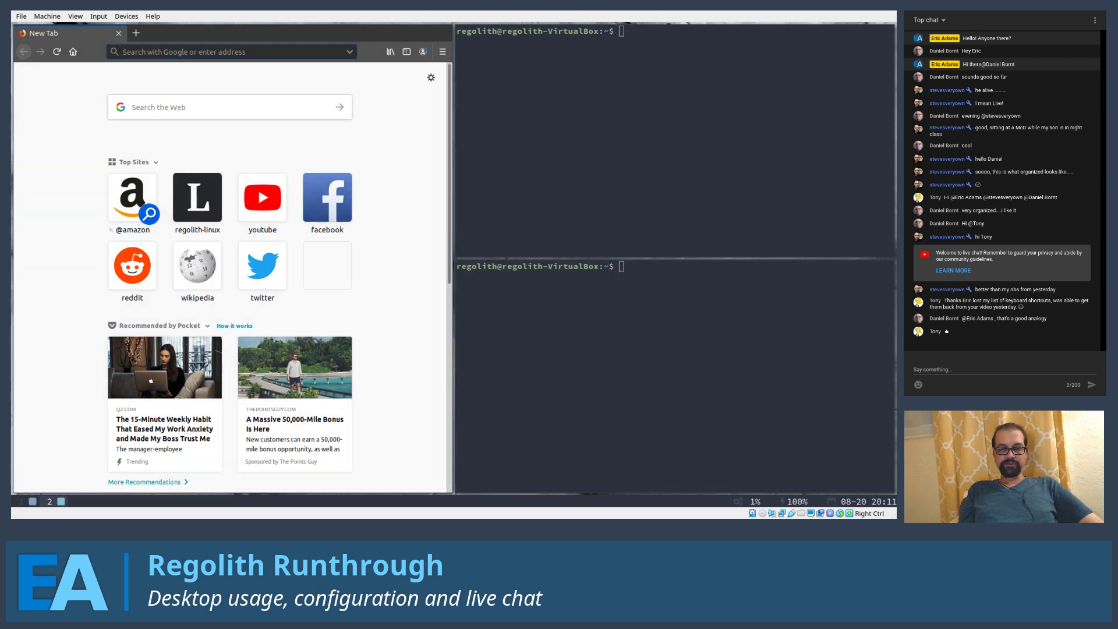
pyautogui.press('super+Right')
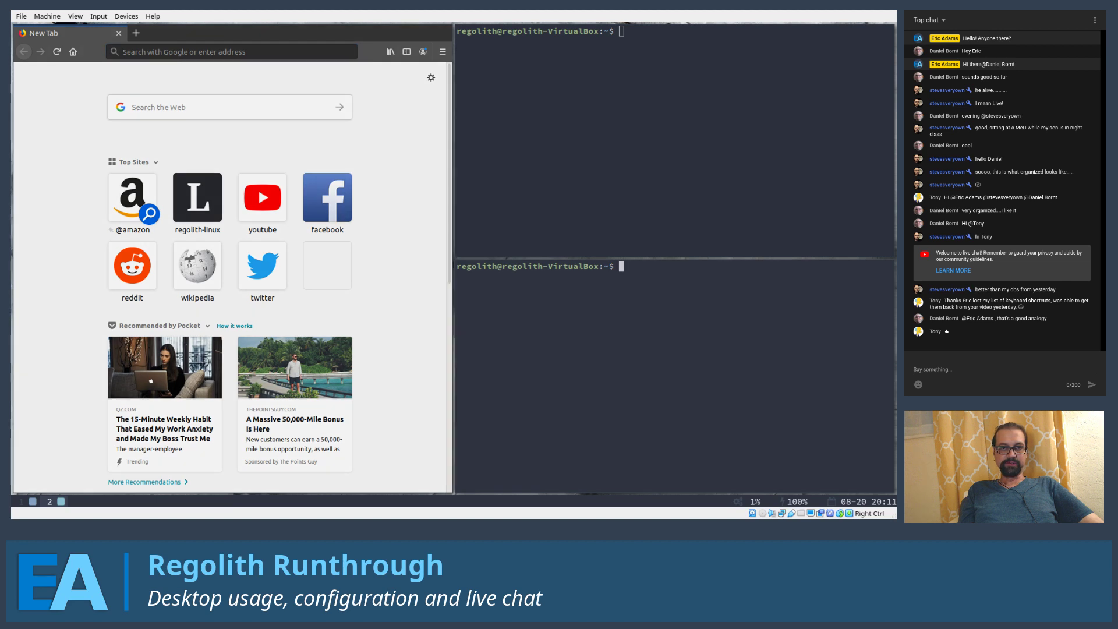
pyautogui.press('super+Up')
pyautogui.press('super+Left')
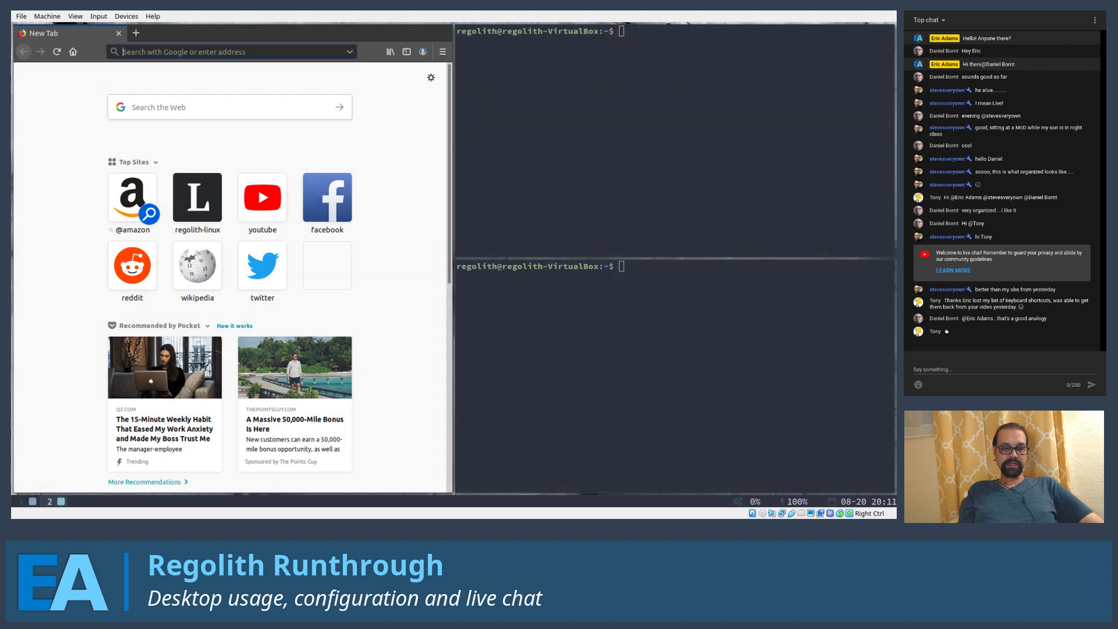
# Widen the Firefox window in resize mode to about three fifths of the screen width, and leave resize mode
pyautogui.press('super+r')
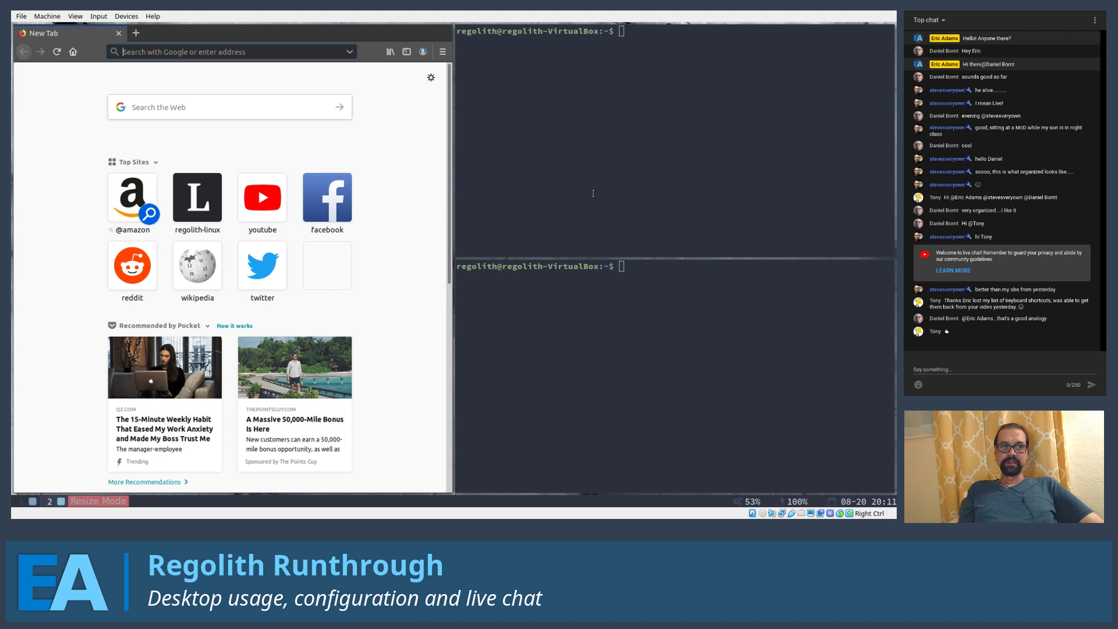
pyautogui.press('Right')
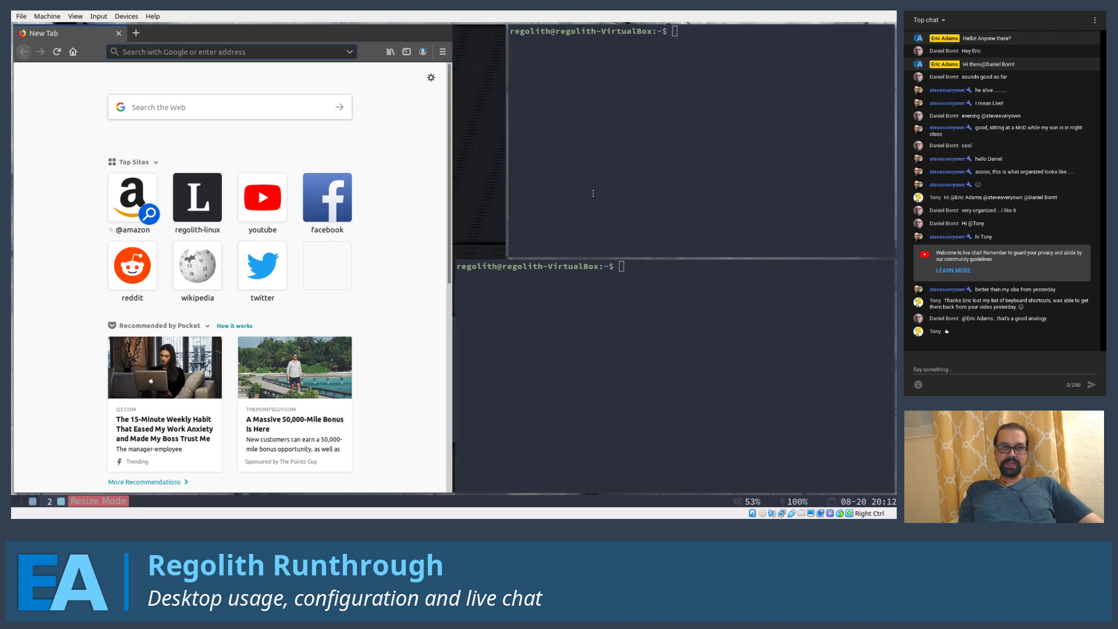
pyautogui.press('Right')
pyautogui.press('Left')
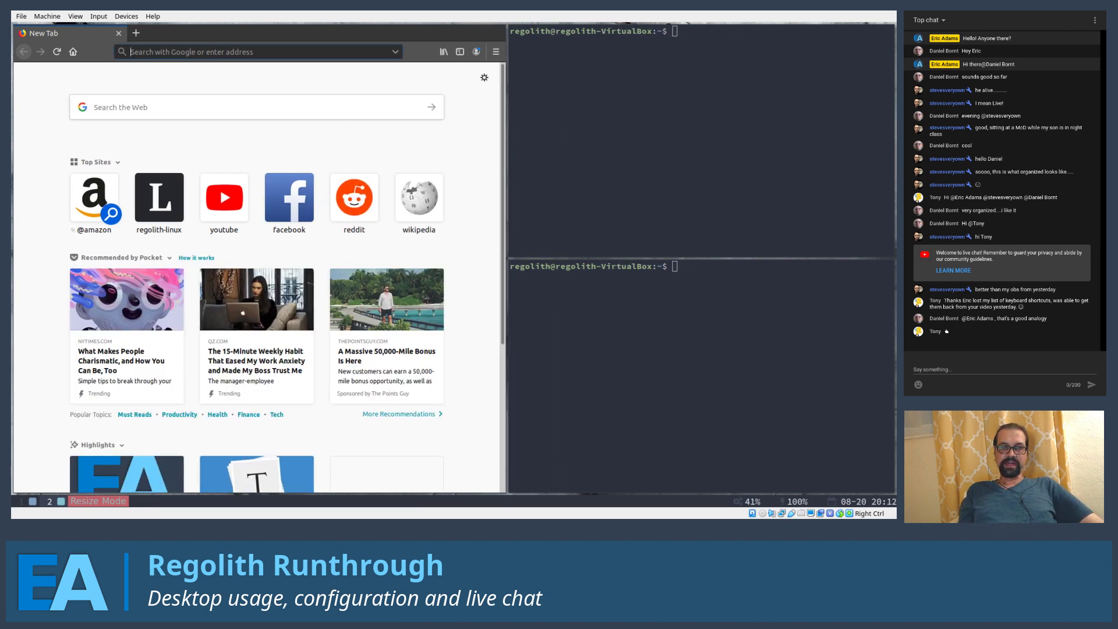
pyautogui.press('Right')
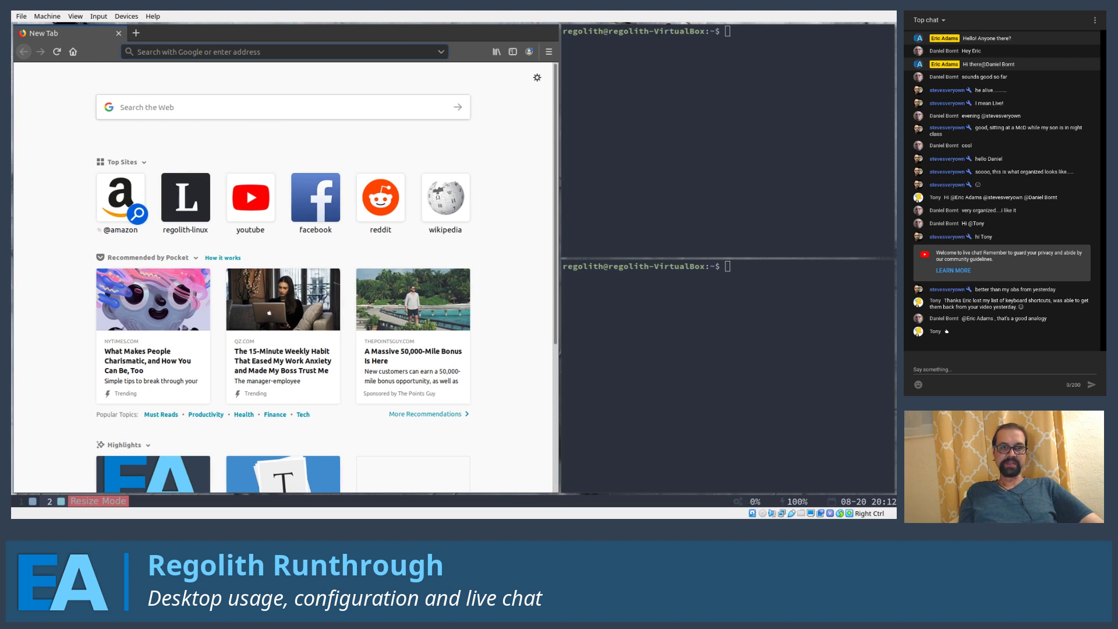
pyautogui.press('Escape')
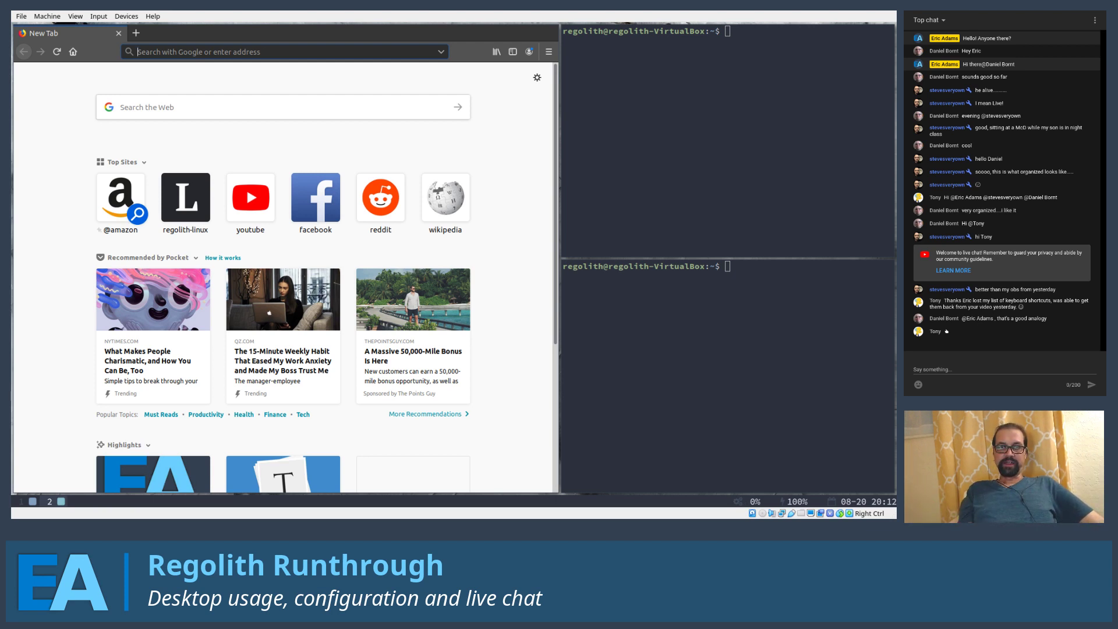
# Reduce the upper terminal's height in resize mode to a short strip, and move focus to the lower terminal
pyautogui.press('super+Right')
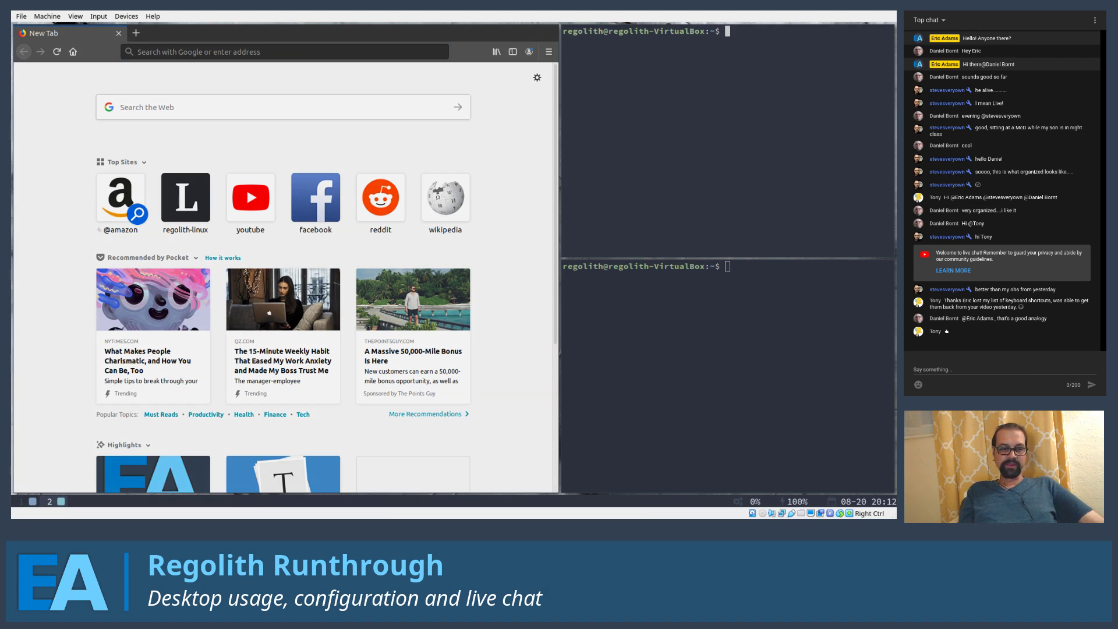
pyautogui.press('super+r')
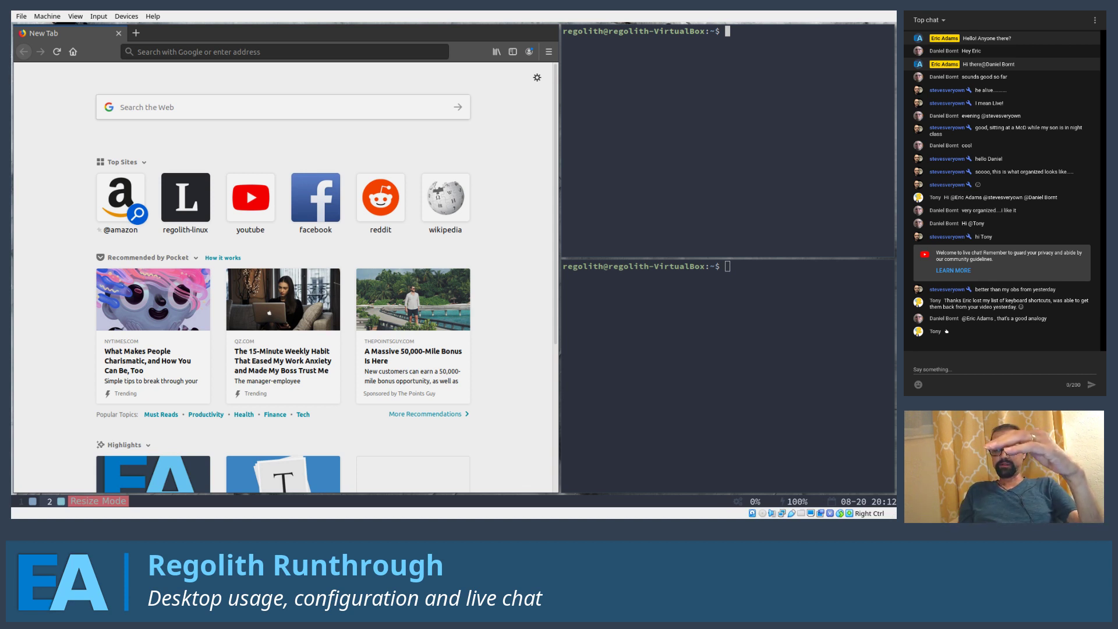
pyautogui.press('Up')
pyautogui.press('Up')
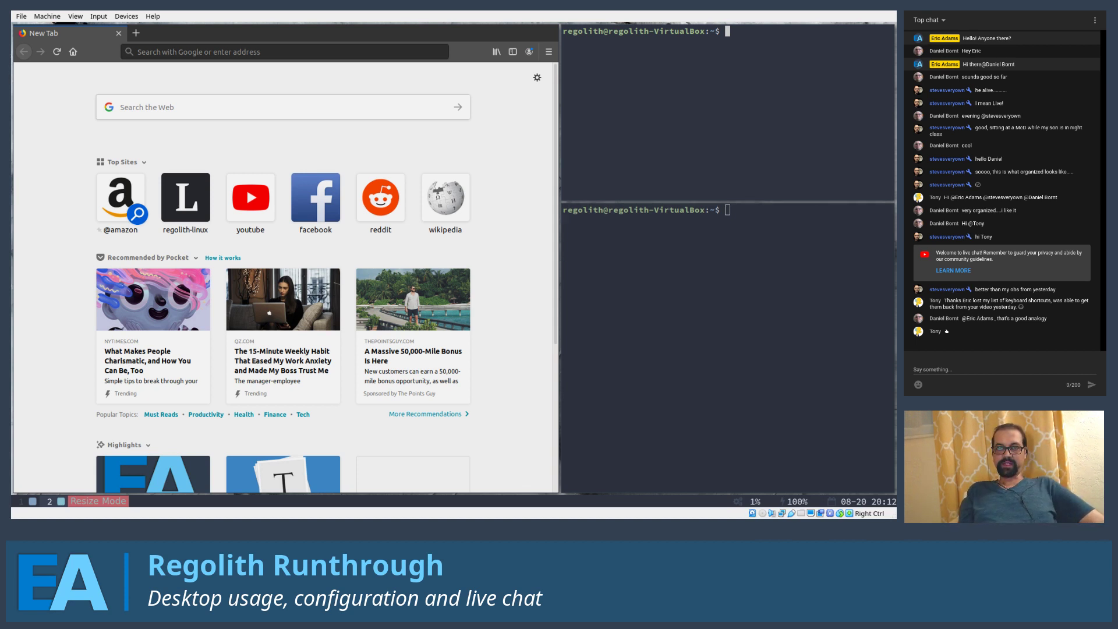
pyautogui.press('Up')
pyautogui.press('Up')
pyautogui.press('Up')
pyautogui.press('Down')
pyautogui.press('Down')
pyautogui.press('Down')
pyautogui.press('Up')
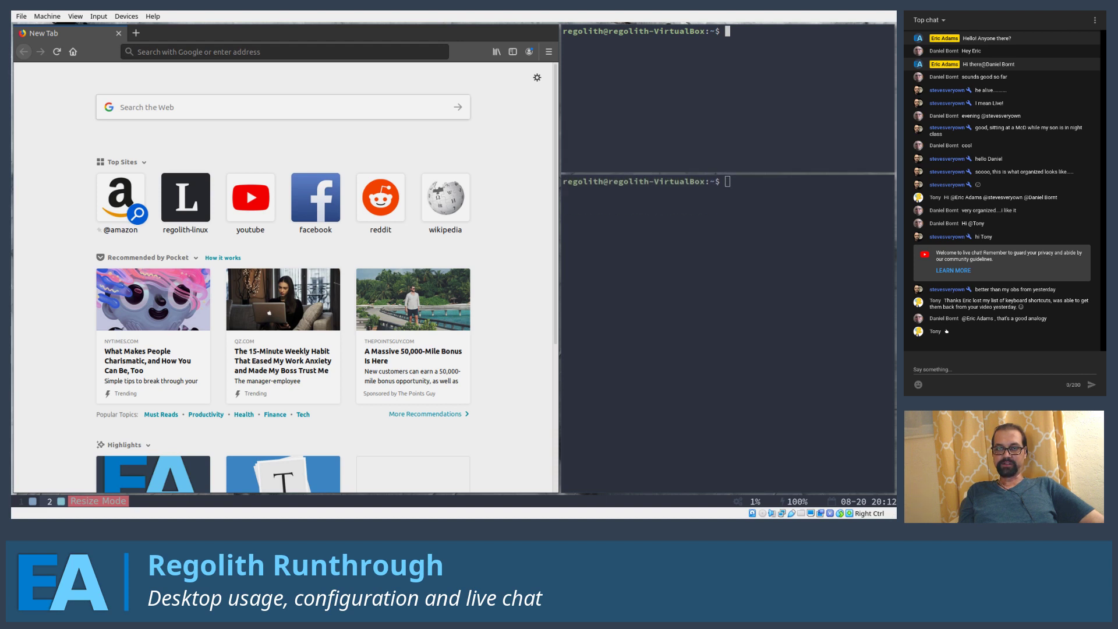
pyautogui.press('Up')
pyautogui.press('Up')
pyautogui.press('Down')
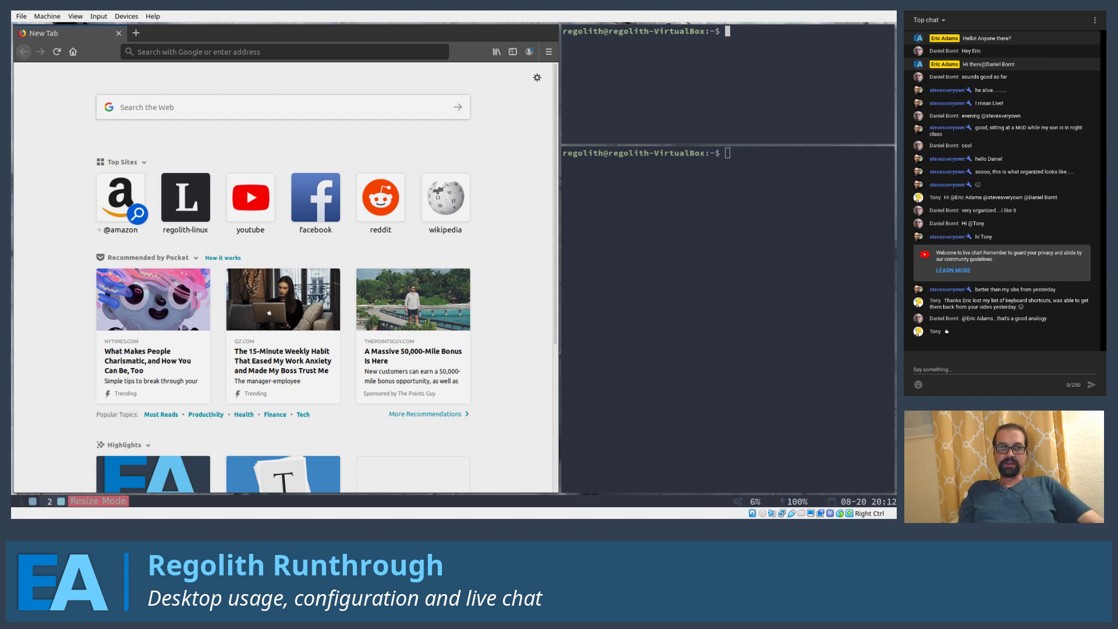
pyautogui.press('Up')
pyautogui.press('Up')
pyautogui.press('Down')
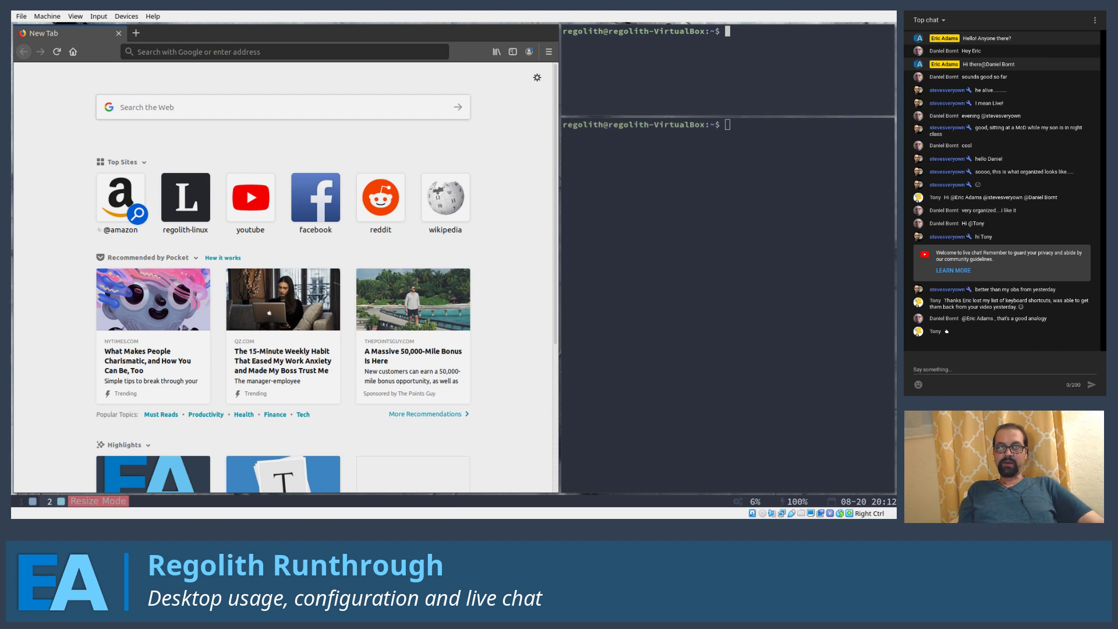
pyautogui.press('Up')
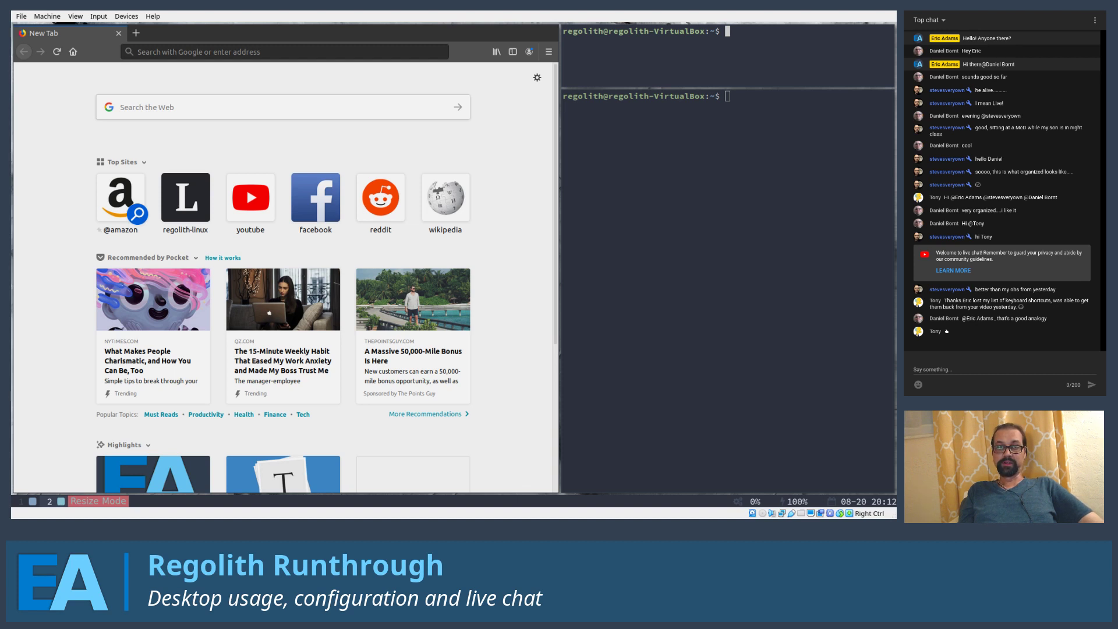
pyautogui.press('Escape')
pyautogui.press('super+Down')
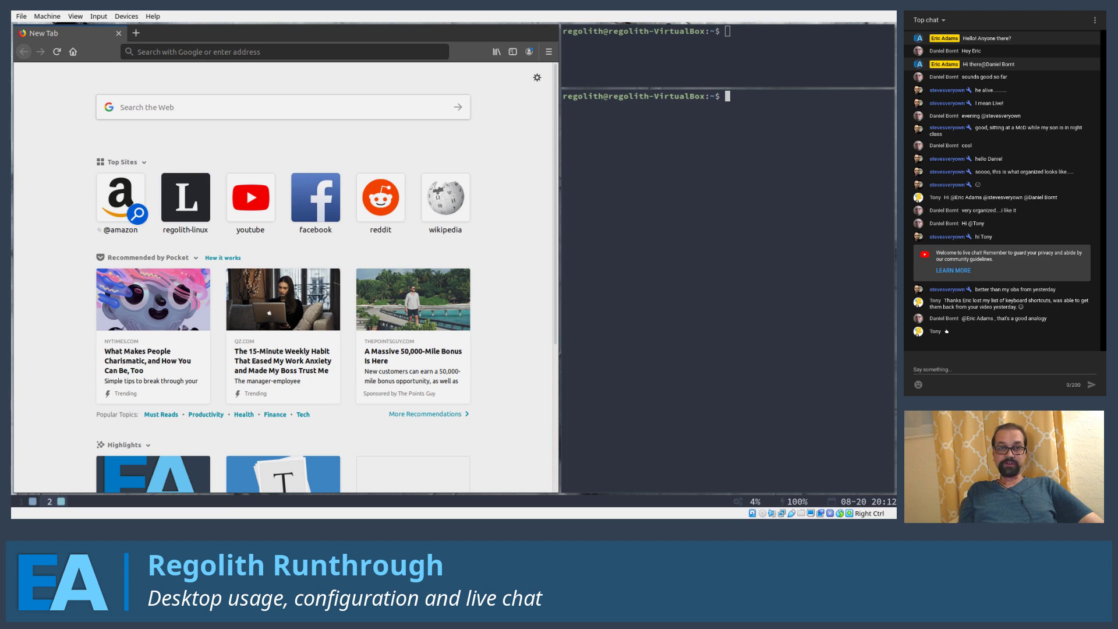
# On workspace 1, move the nano window with the i3 config down so it spans the full width below the other windows
pyautogui.press('super+1')
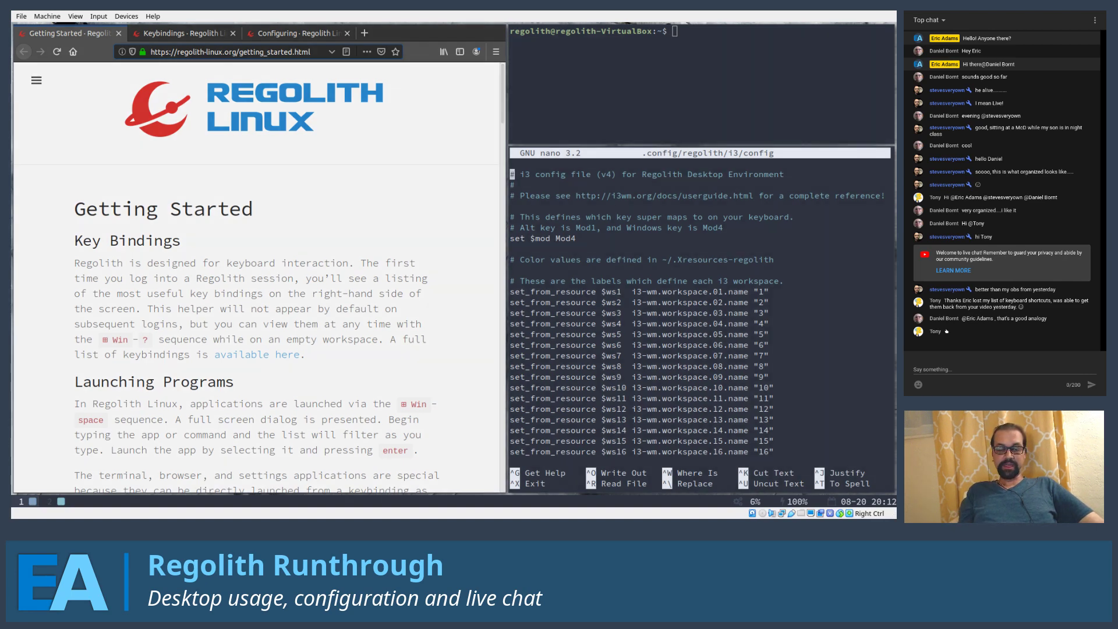
pyautogui.press('super+shift+Down')
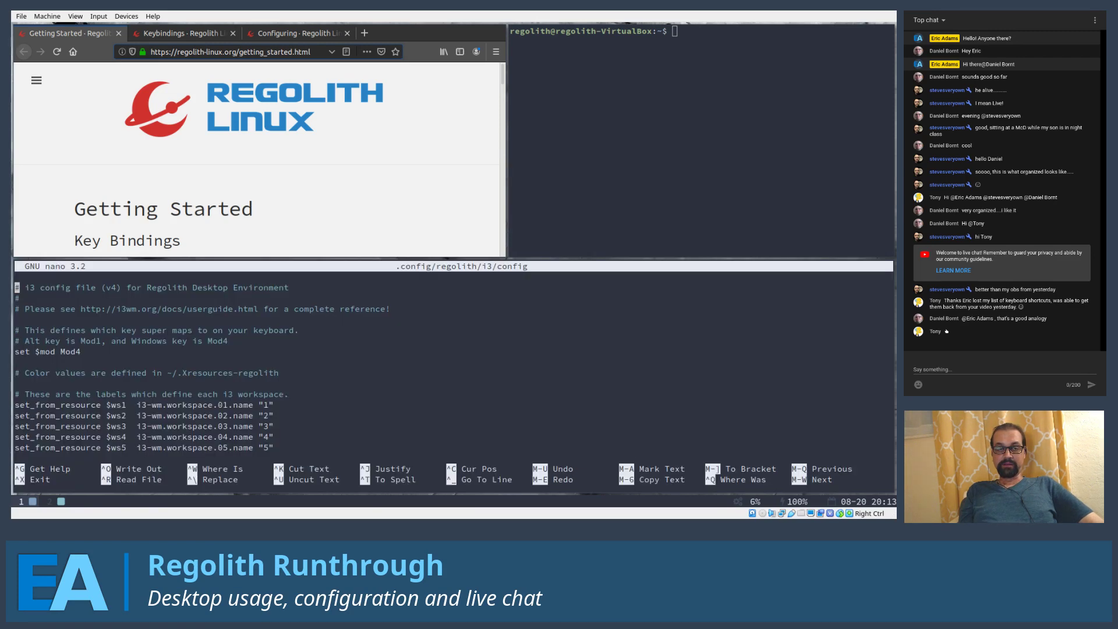
# Move the nano window out of the full-width bottom row into the right column below the terminal, leaving Firefox at full height
pyautogui.press('super+shift+Right')
pyautogui.press('super+shift+Down')
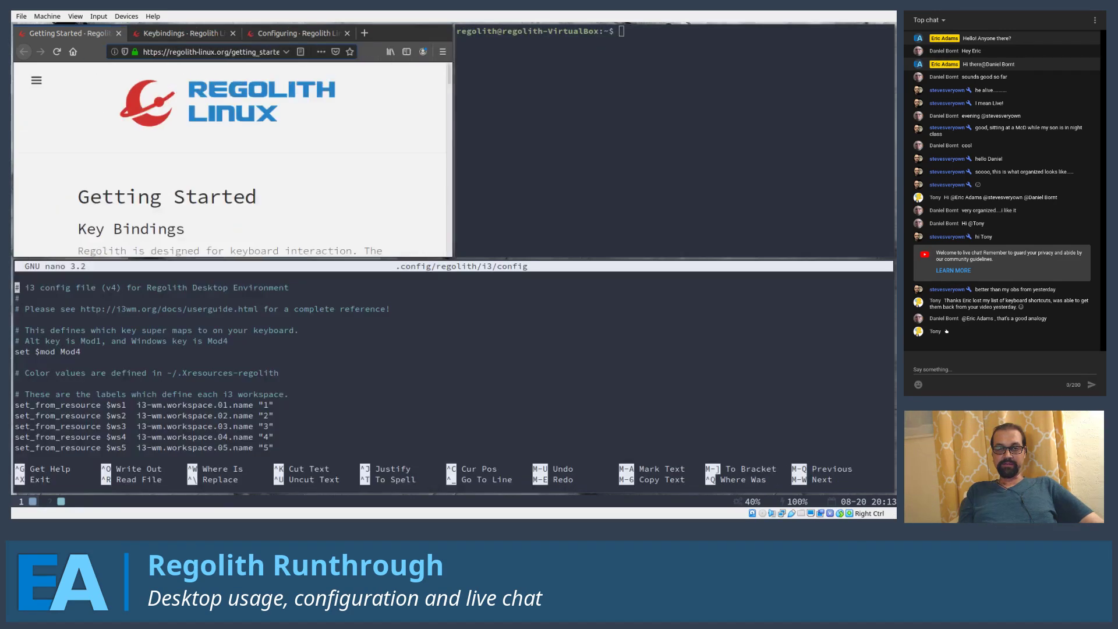
pyautogui.press('super+shift+Right')
pyautogui.press('super+shift+Down')
pyautogui.press('super+shift+Left')
pyautogui.press('super+shift+Right')
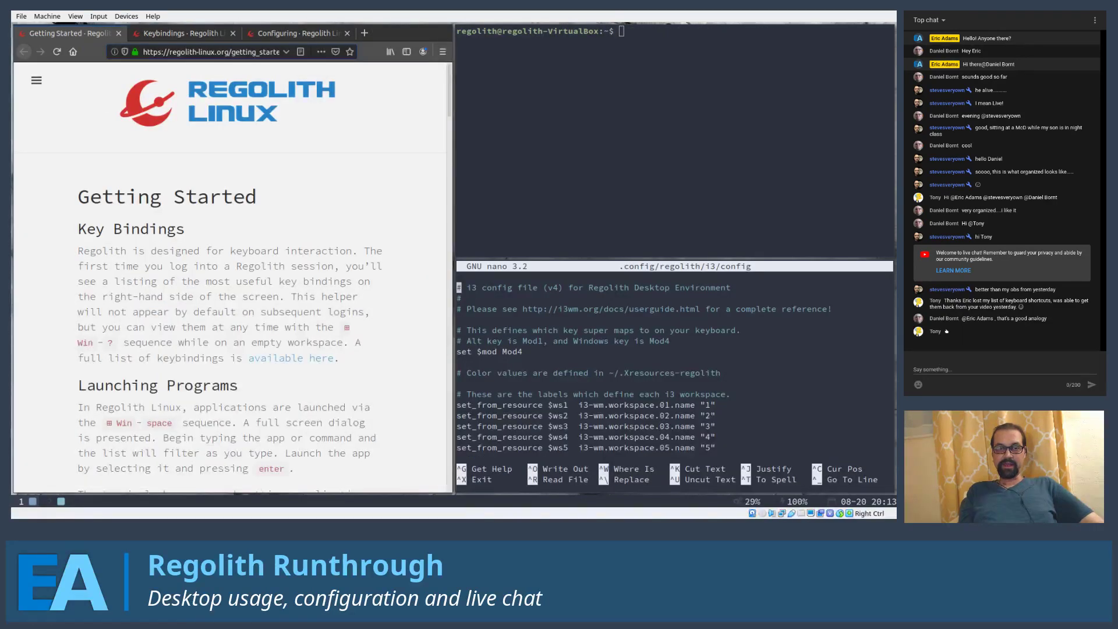
# Enlarge the nano window in resize mode to about four fifths of the right column's height, and leave resize mode
pyautogui.press('super+r')
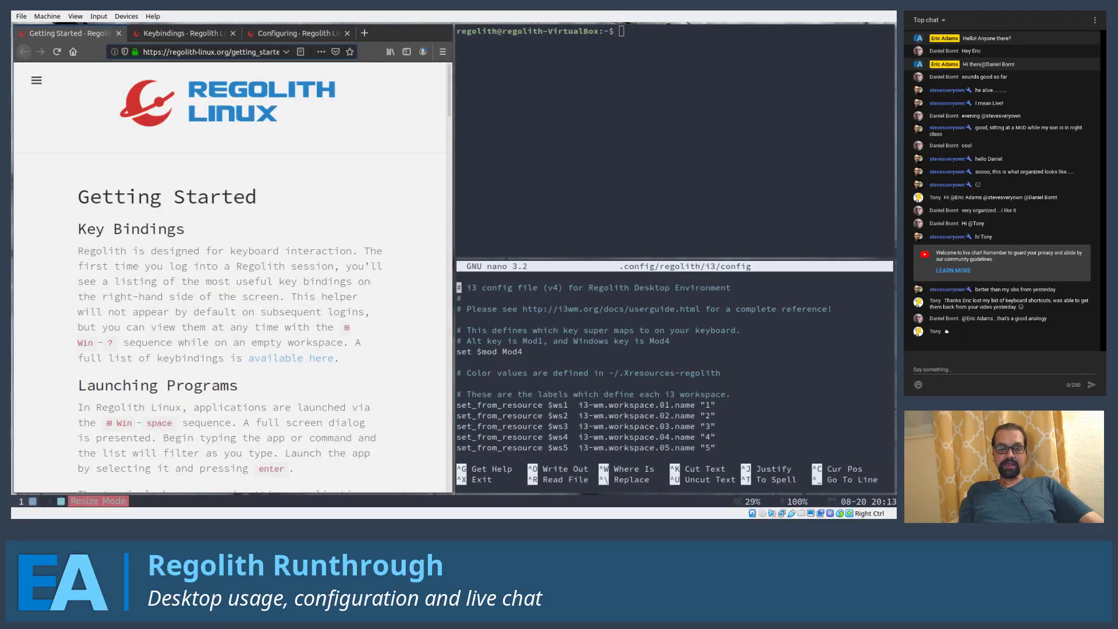
pyautogui.press('Up')
pyautogui.press('Up')
pyautogui.press('Down')
pyautogui.press('Down')
pyautogui.press('Down')
pyautogui.press('Down')
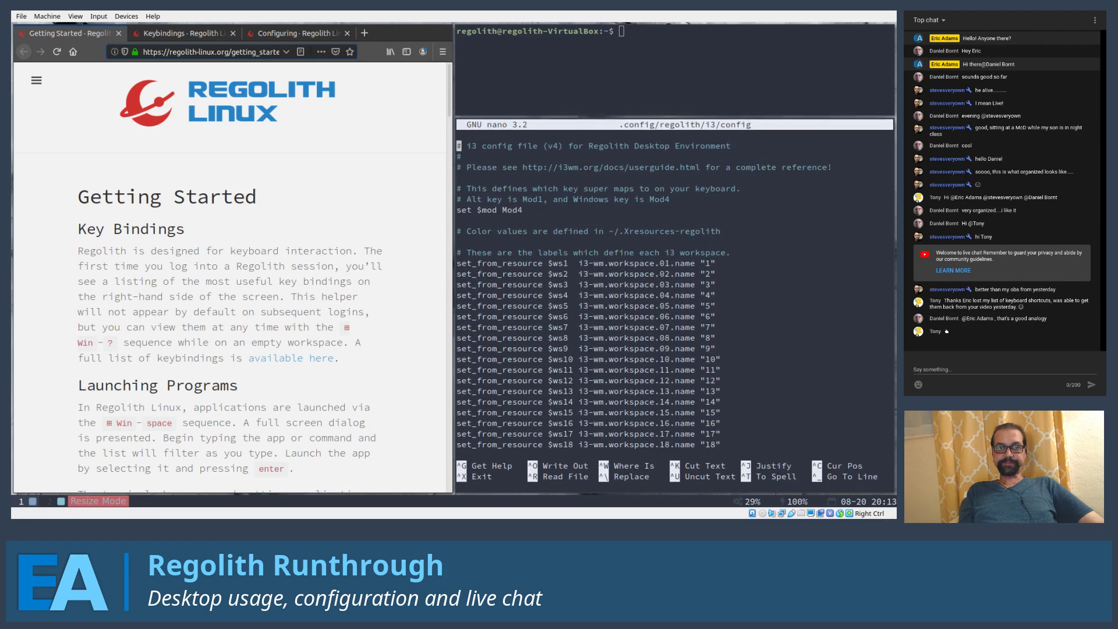
pyautogui.press('Escape')
# Move the text cursor in the nano i3 config down to the $ws2 workspace name line
pyautogui.press('Down')
pyautogui.press('Right')
pyautogui.press('Down')
pyautogui.press('Down')
pyautogui.press('Down')
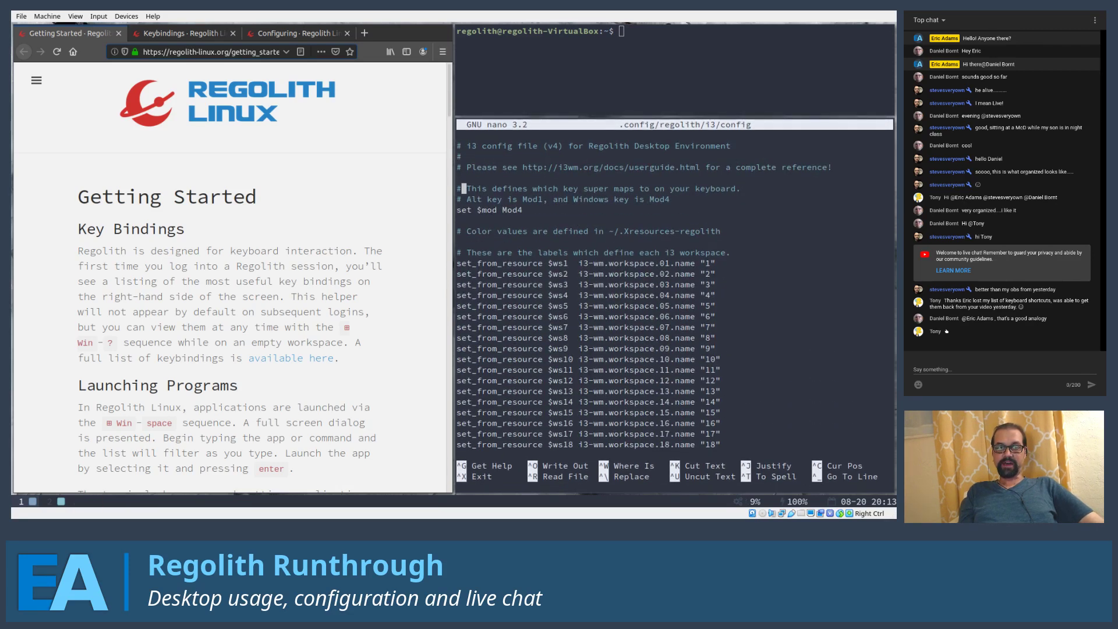
pyautogui.press('Down')
pyautogui.press('Down')
pyautogui.press('Down')
pyautogui.press('Down')
pyautogui.press('Down')
pyautogui.press('Down')
pyautogui.press('Down')
pyautogui.press('Down')
# Focus the terminal above nano and recall the earlier command mkdir .config/regolith/i3 at its prompt without running it
pyautogui.press('super+Up')
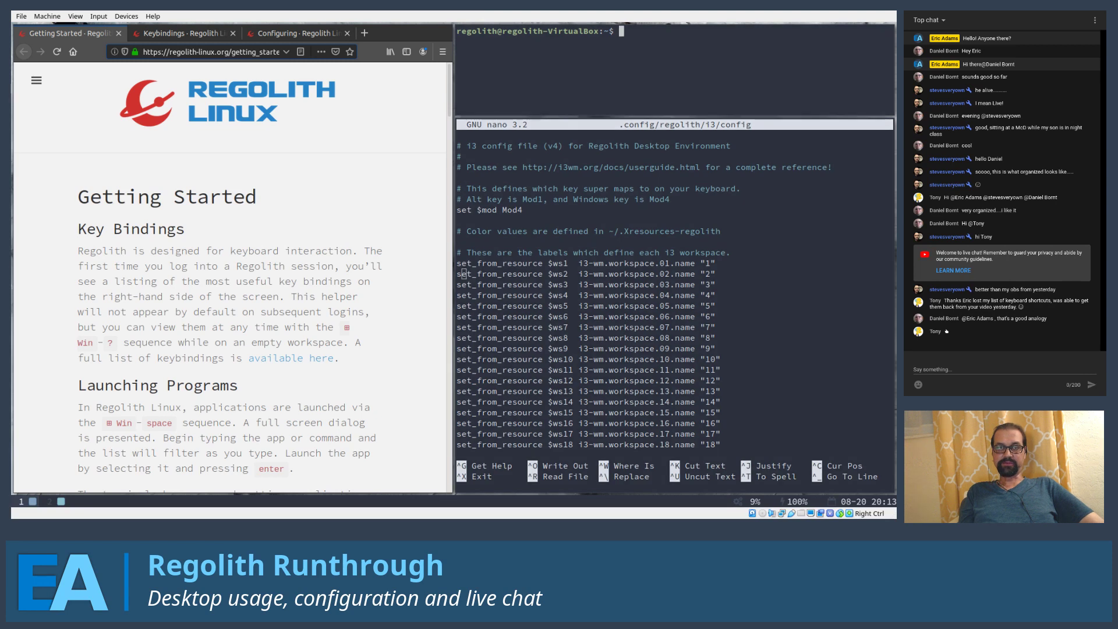
pyautogui.press('Up')
pyautogui.press('Up')
# Return to nano and move the text cursor down to the $ws8 line, and shift window focus to Firefox
pyautogui.press('super+Down')
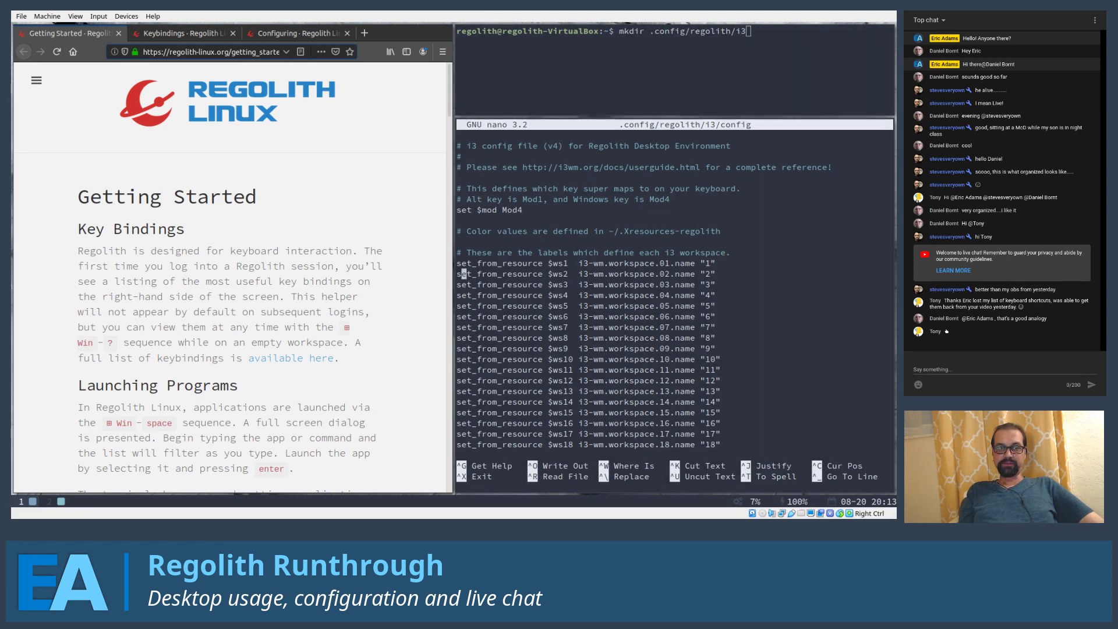
pyautogui.press('Down')
pyautogui.press('Down')
pyautogui.press('Down')
pyautogui.press('Down')
pyautogui.press('Down')
pyautogui.press('Down')
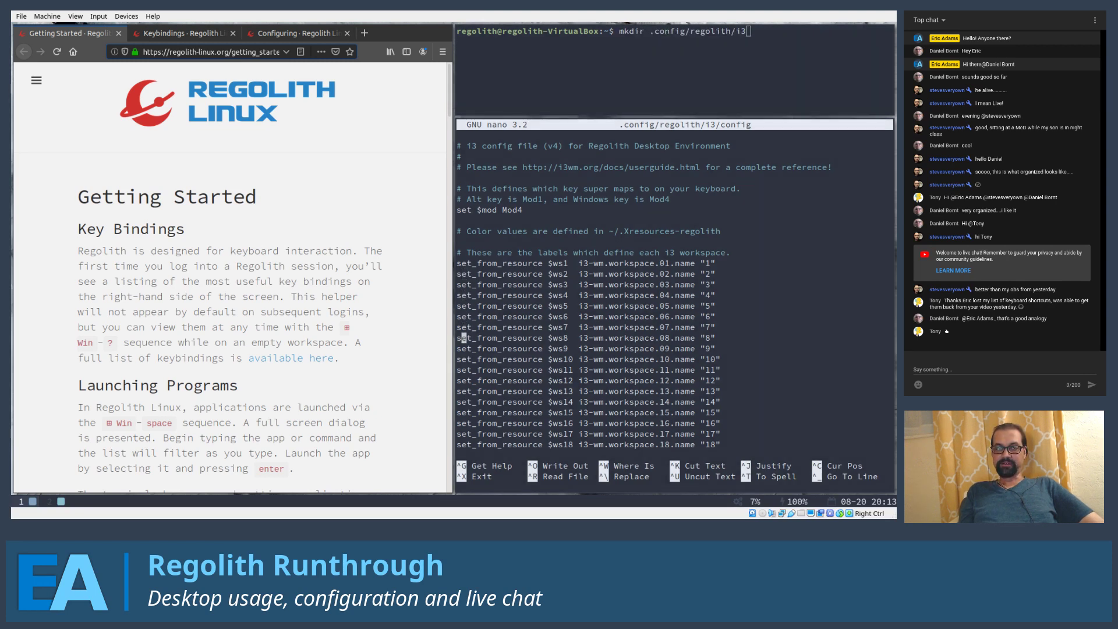
pyautogui.press('super+Left')
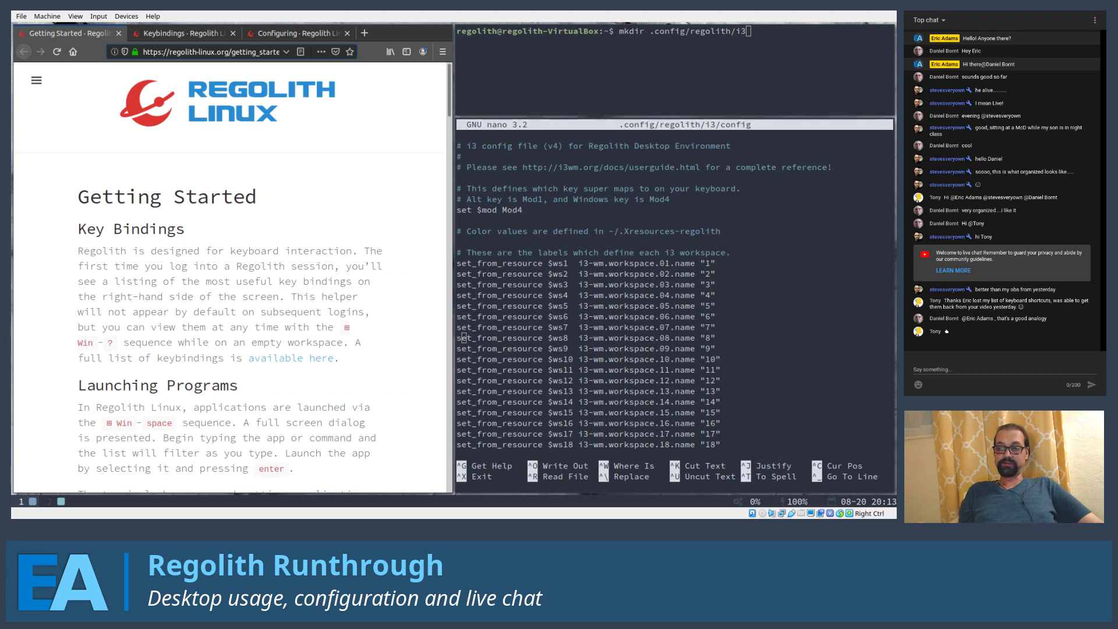
# Switch through workspaces 2, 3 and 4 to look at their contents, and come back to workspace 2
pyautogui.press('super+2')
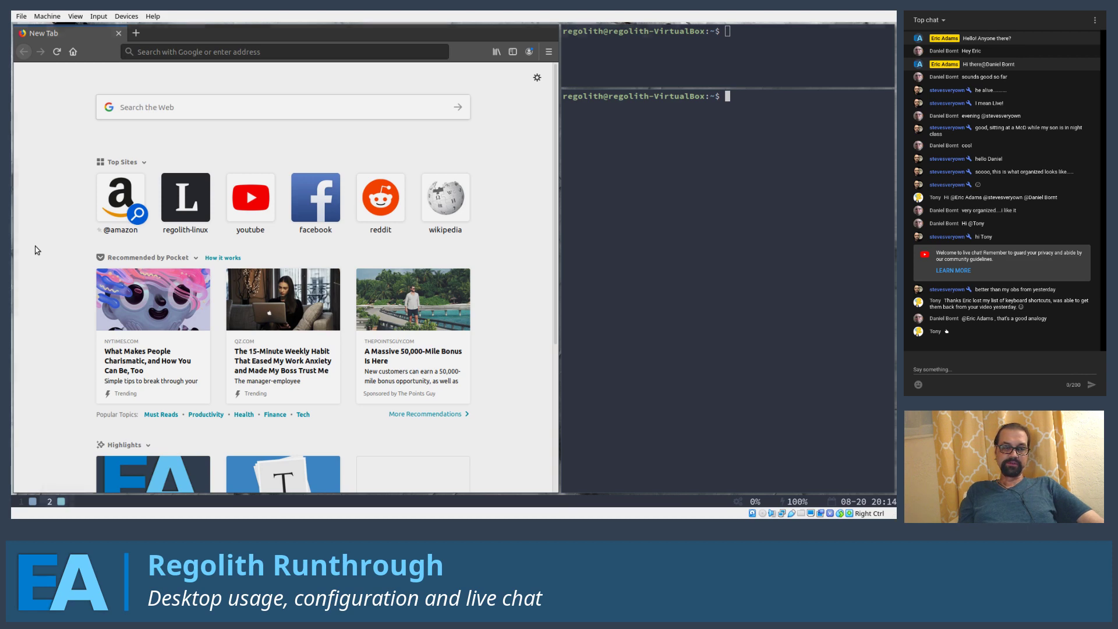
pyautogui.press('super+3')
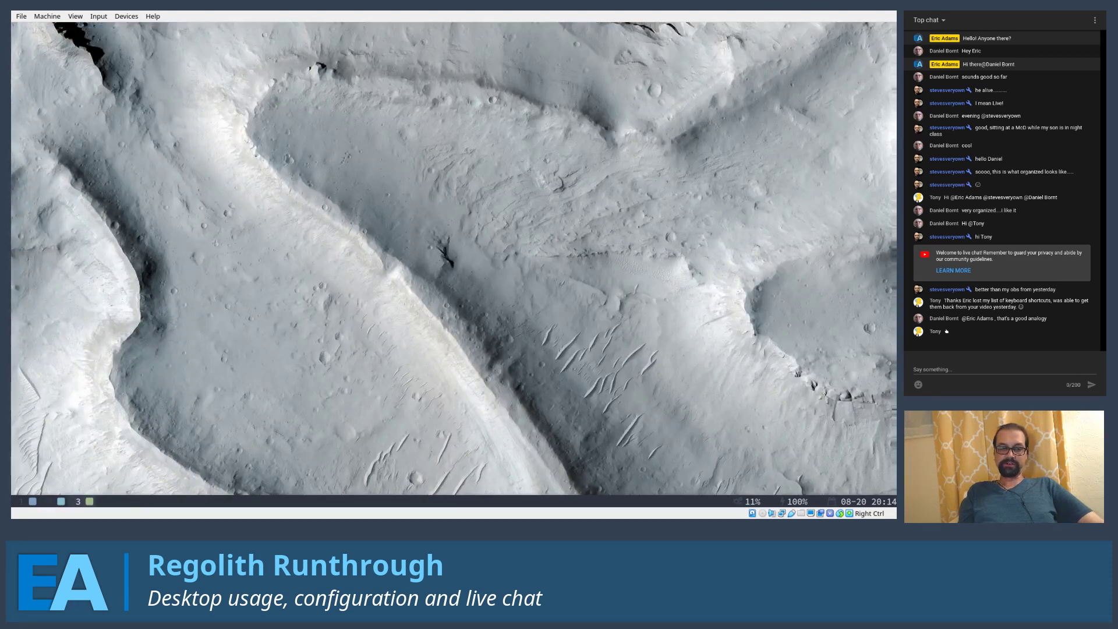
pyautogui.press('super+4')
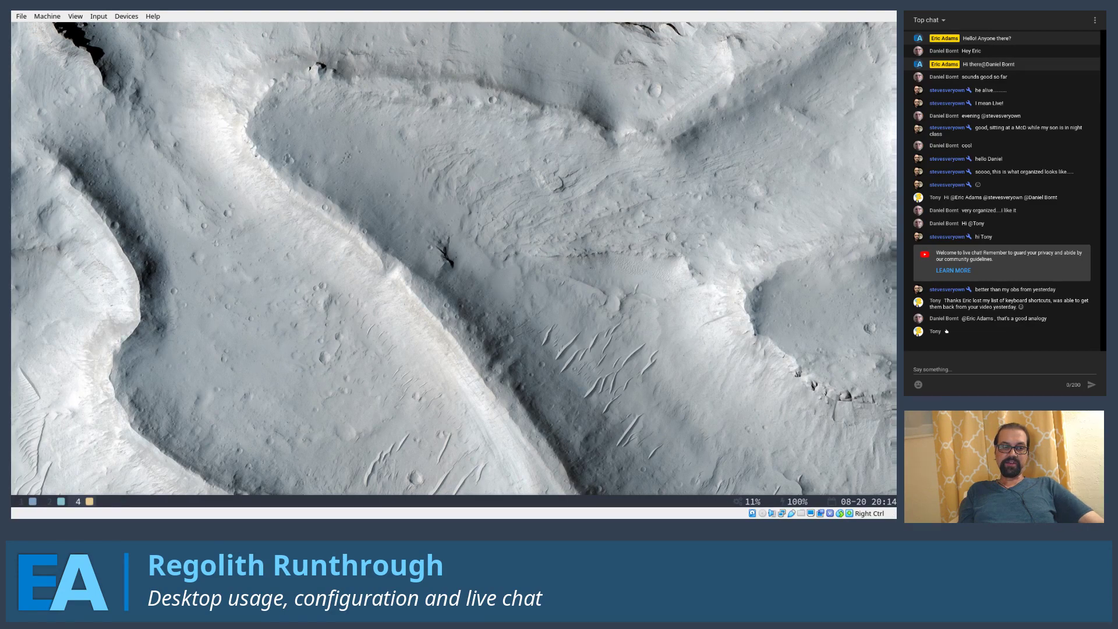
pyautogui.press('super+2')
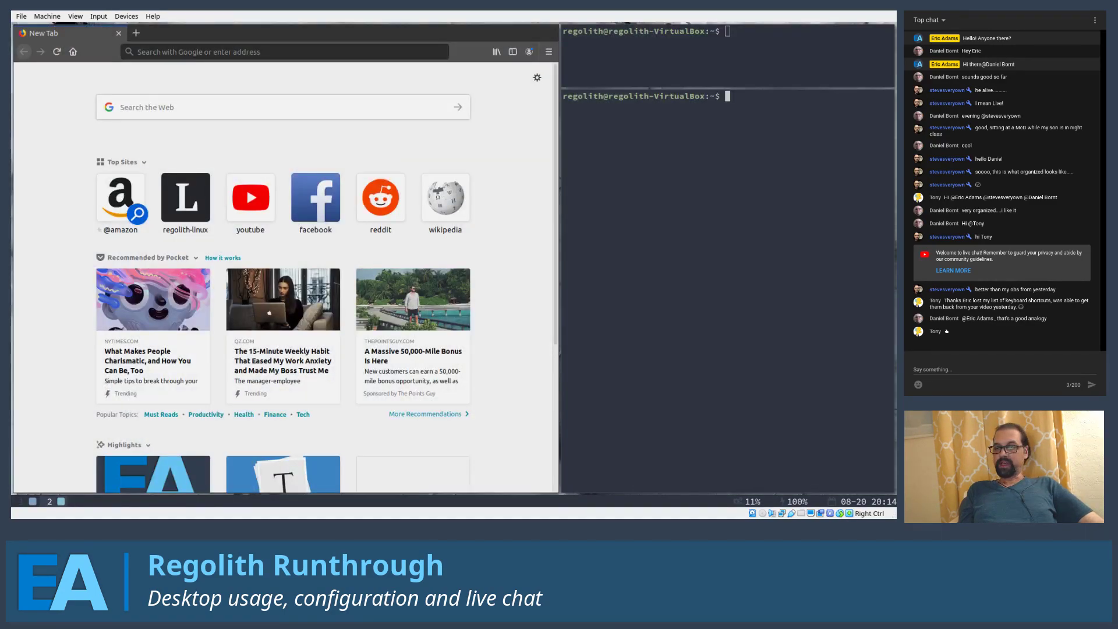
# Open a terminal on workspace 3, visit workspace 4 and come back, and close the terminal before returning to workspace 1
pyautogui.press('super+3')
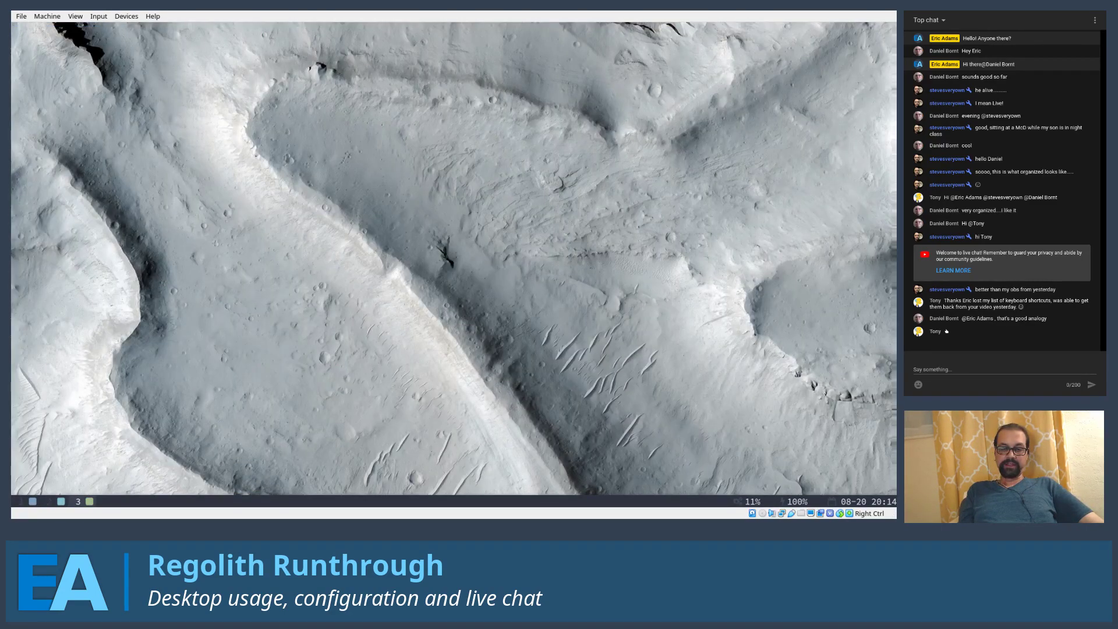
pyautogui.press('super+Return')
pyautogui.press('super+4')
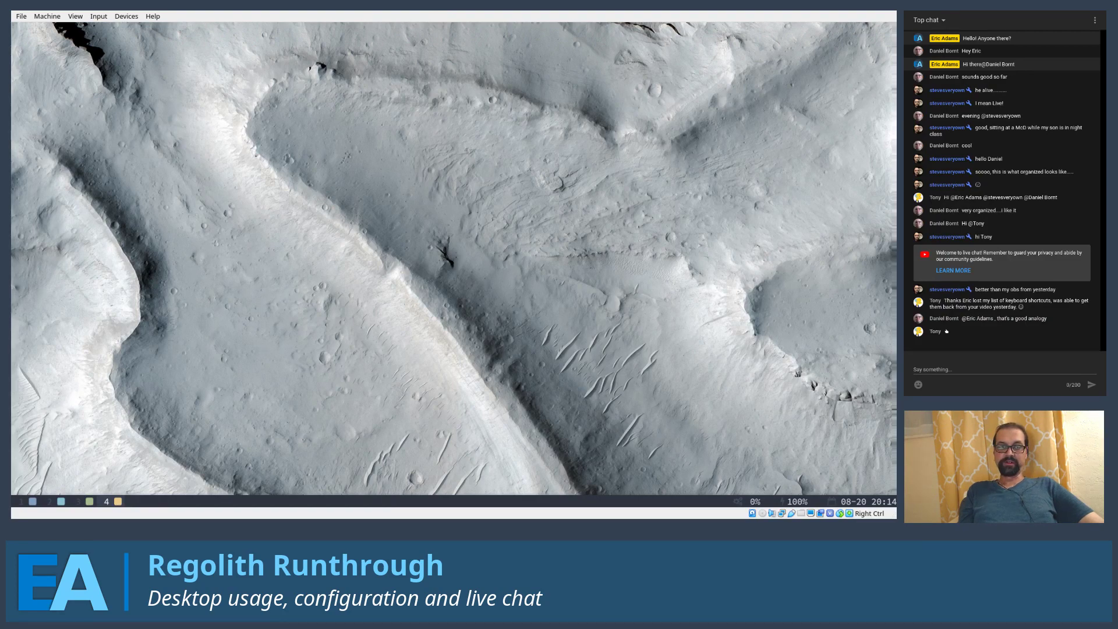
pyautogui.press('super+3')
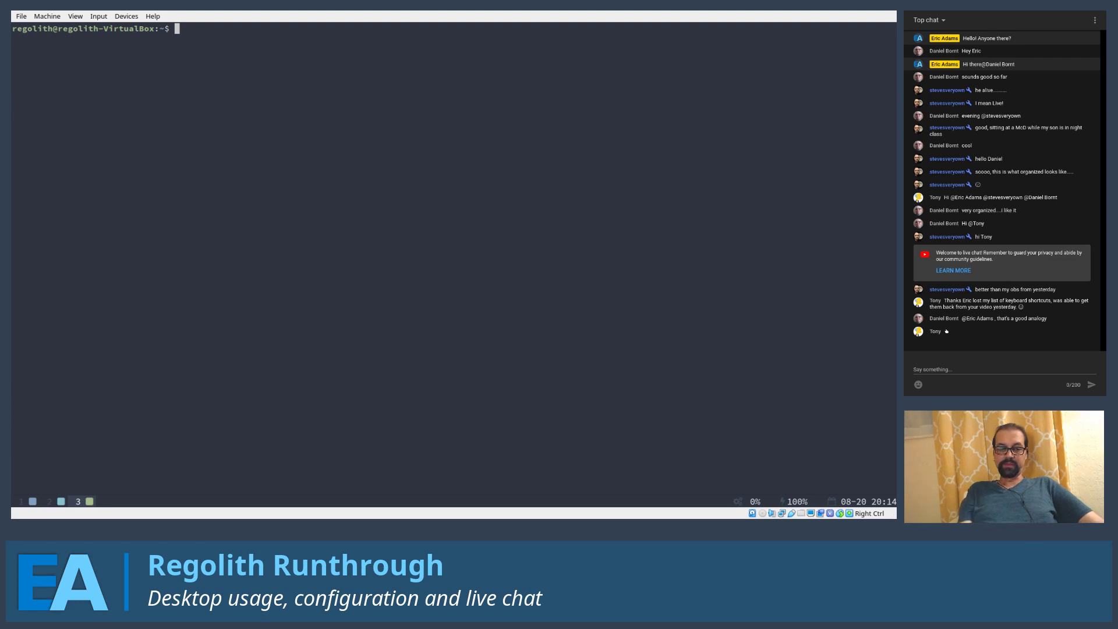
pyautogui.press('super+shift+q')
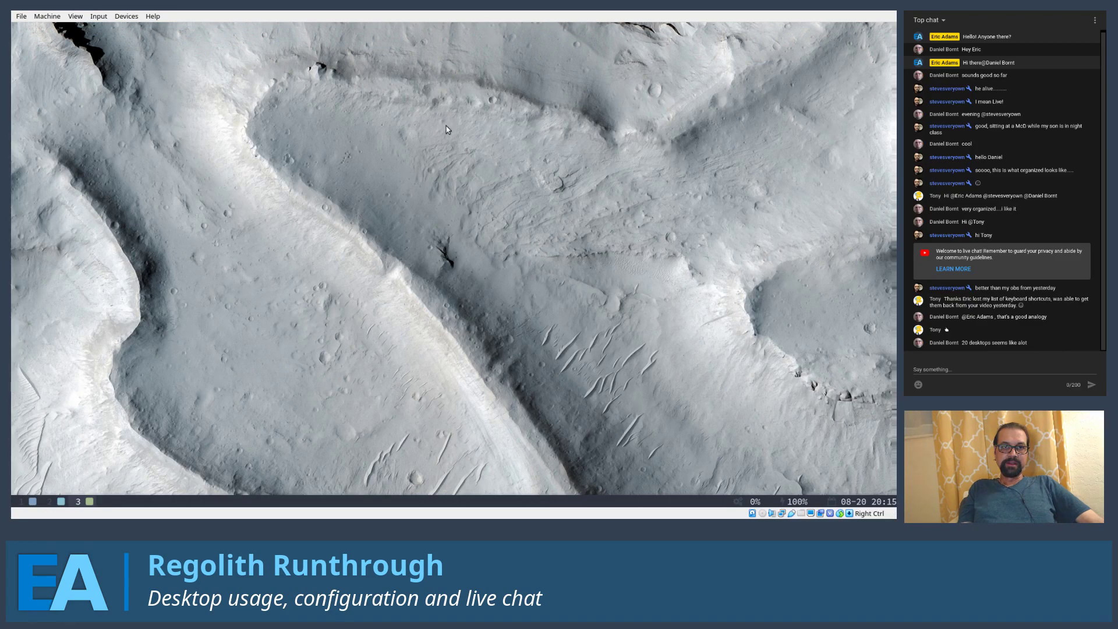
pyautogui.press('super+1')
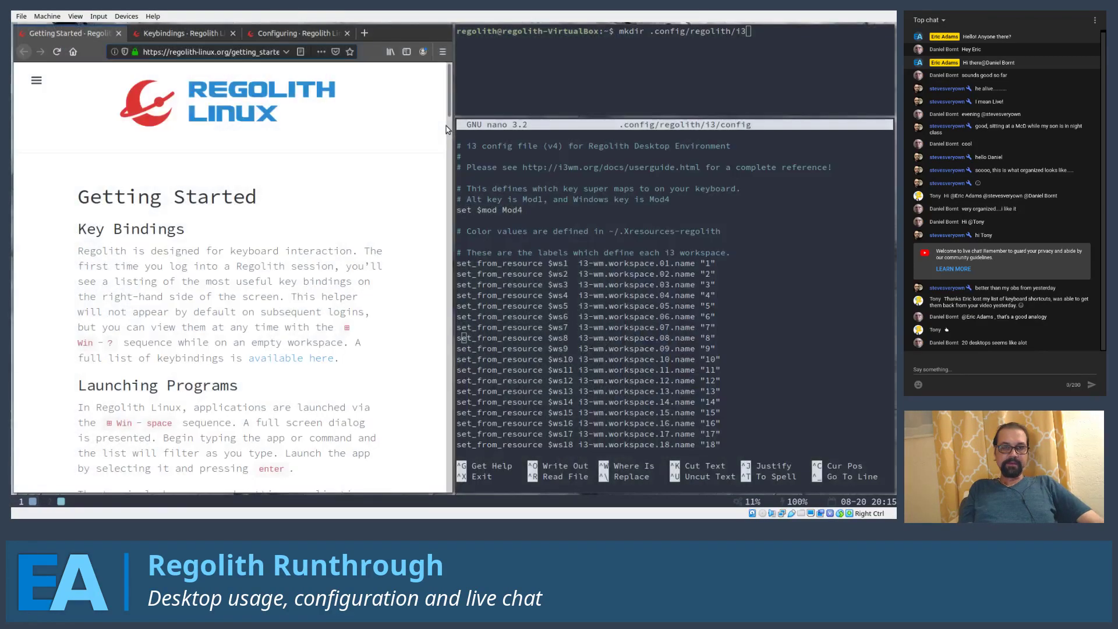
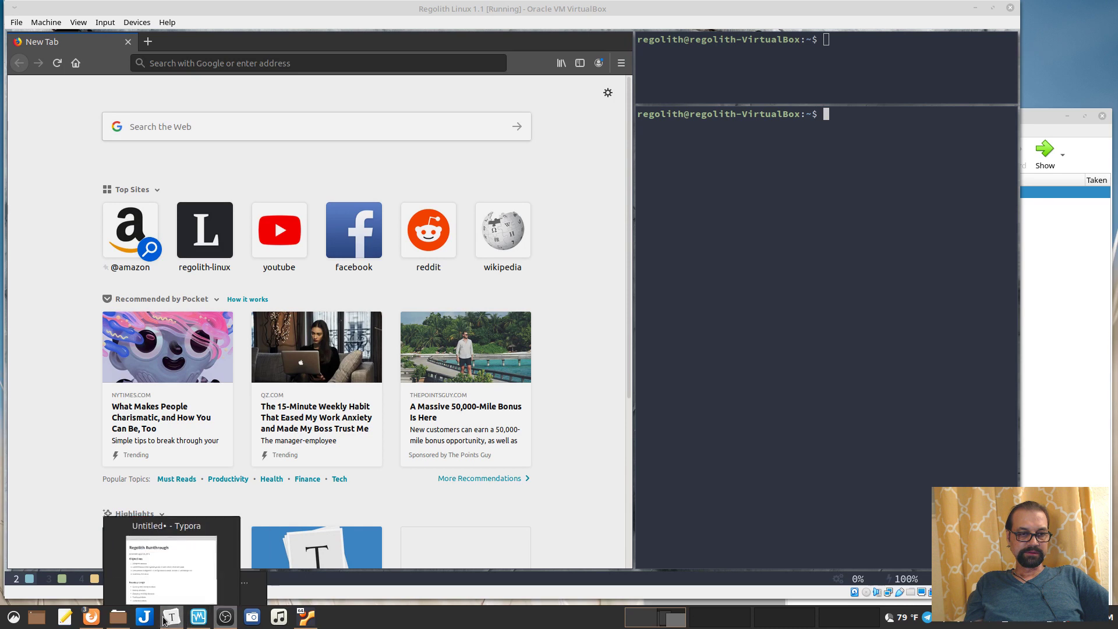
# Switch to the Regolith Runthrough notes in Typora, read the Desktop Usage topics, and return to the virtual machine
pyautogui.click(163, 621)
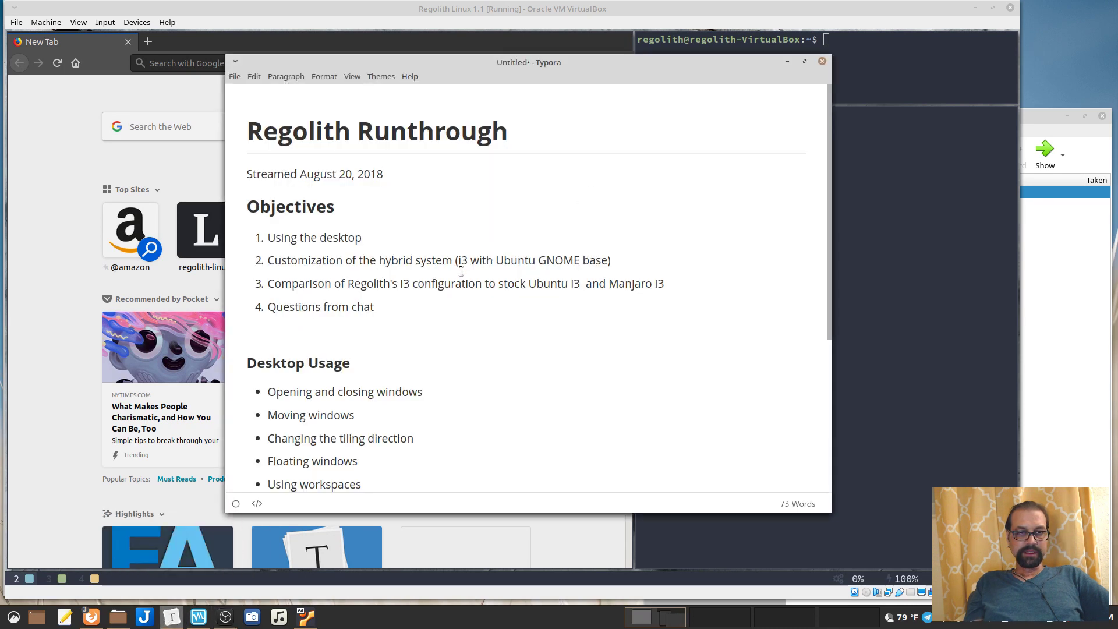
pyautogui.scroll(-4, 462, 275)
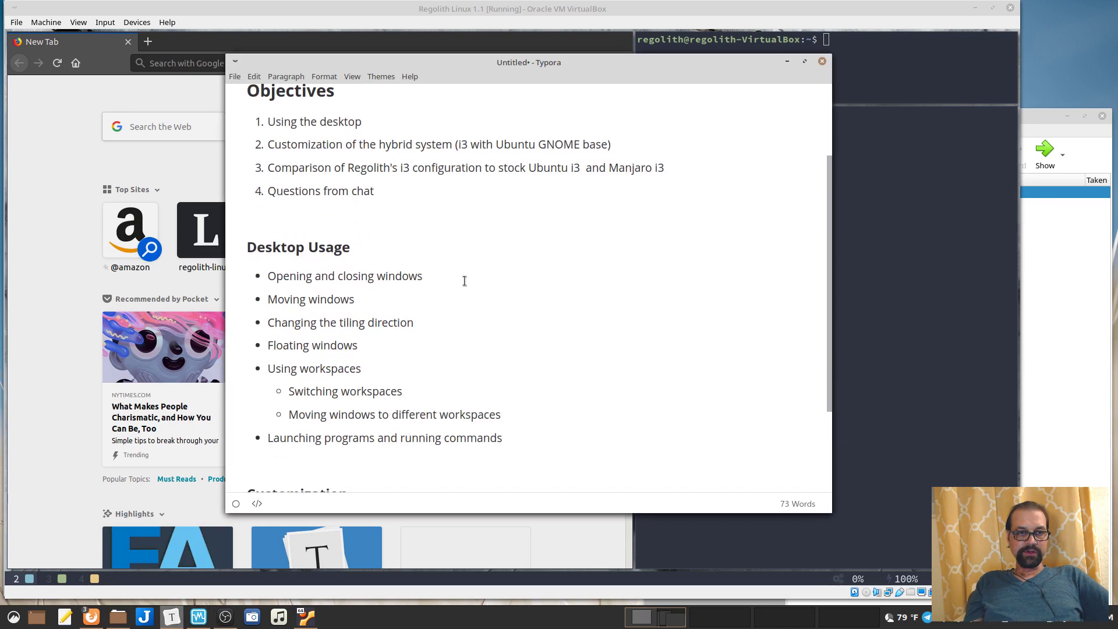
pyautogui.scroll(-3, 386, 283)
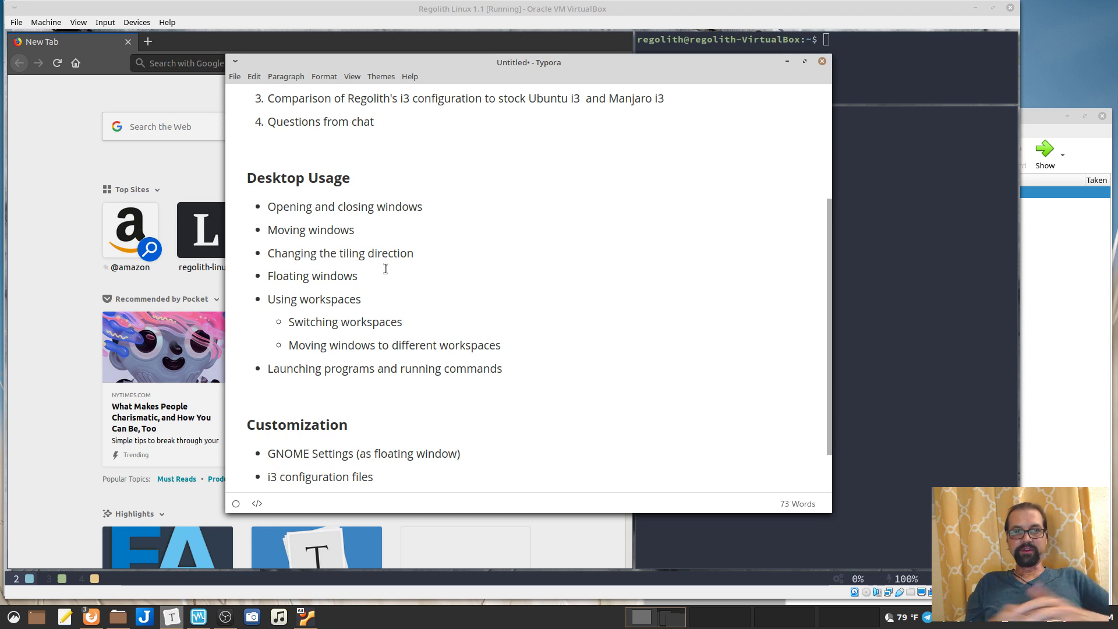
pyautogui.press('super+shift+minus')
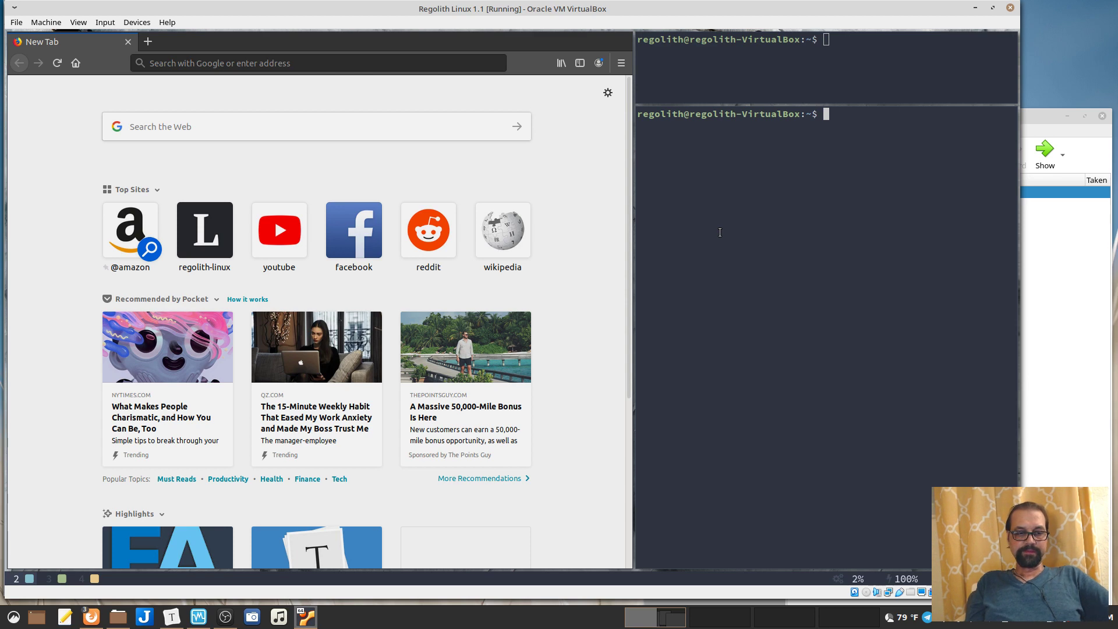
# Switch to the empty workspace 1 and open a terminal with a Firefox window tiled beside it
pyautogui.press('super+1')
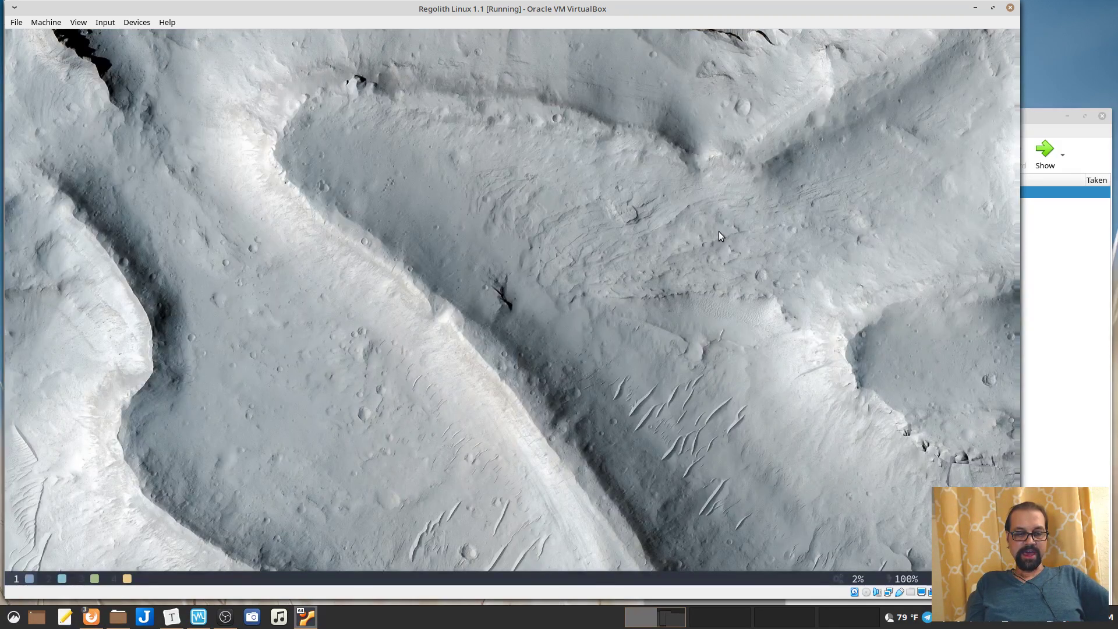
pyautogui.press('super+Return')
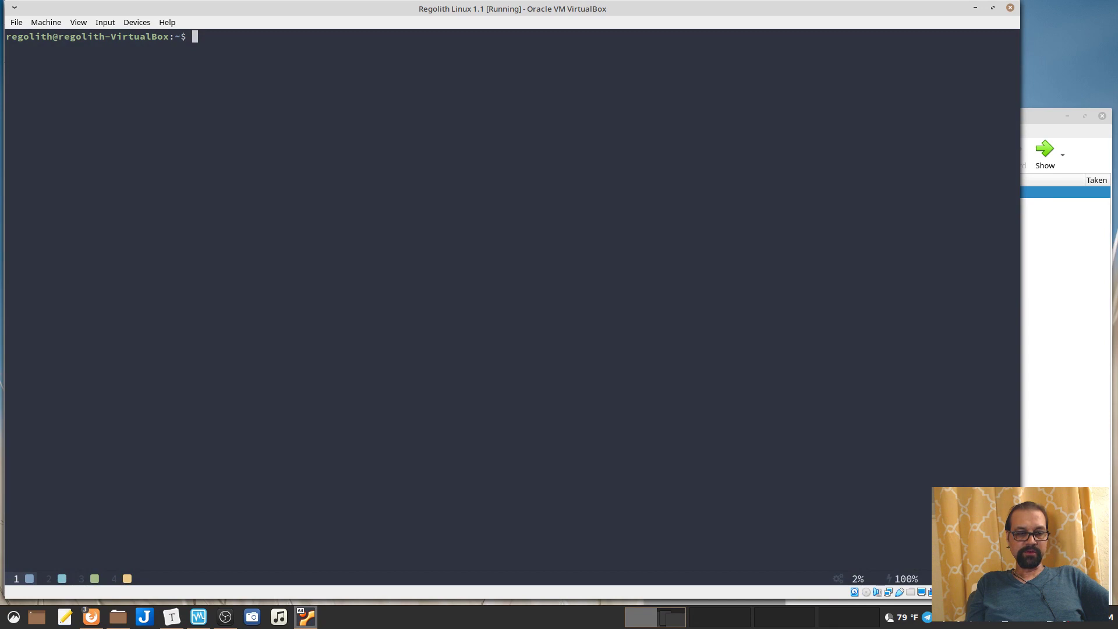
pyautogui.press('super+shift+Return')
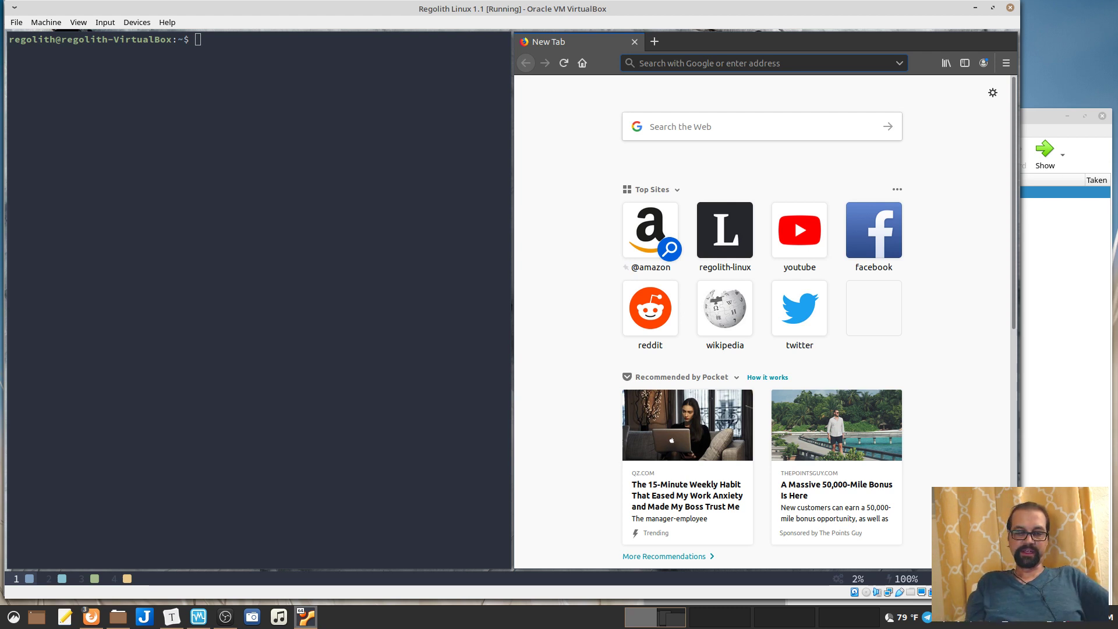
# Swap the Firefox window back and forth with the terminal, ending with Firefox on the left side of the workspace
pyautogui.press('super+shift+Left')
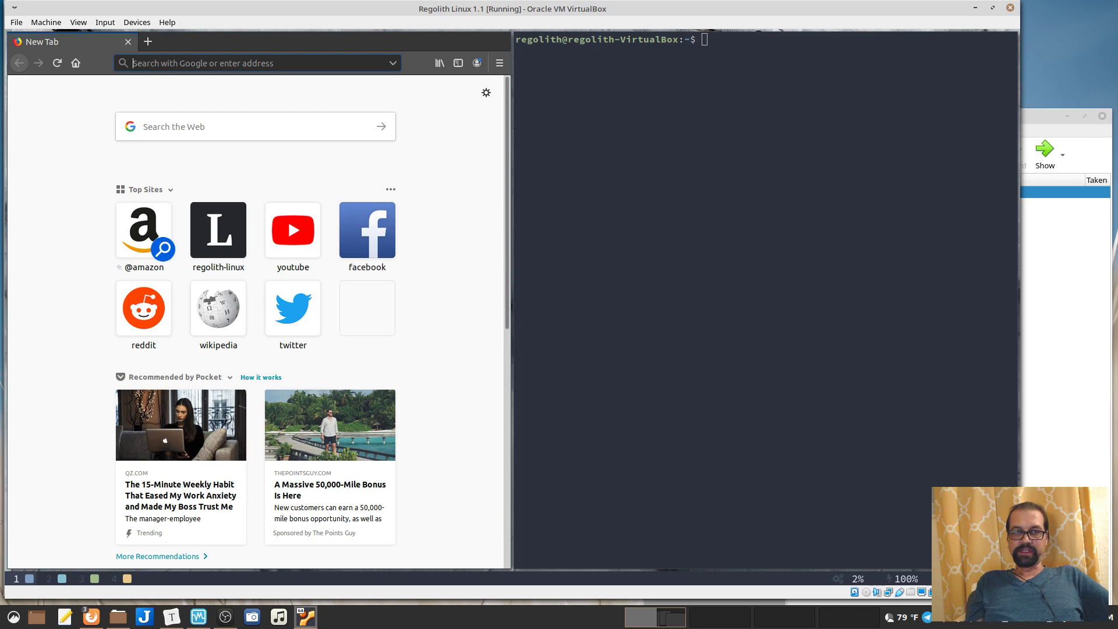
pyautogui.press('super+shift+Right')
pyautogui.press('super+shift+Left')
pyautogui.press('super+shift+Right')
pyautogui.press('super+shift+Left')
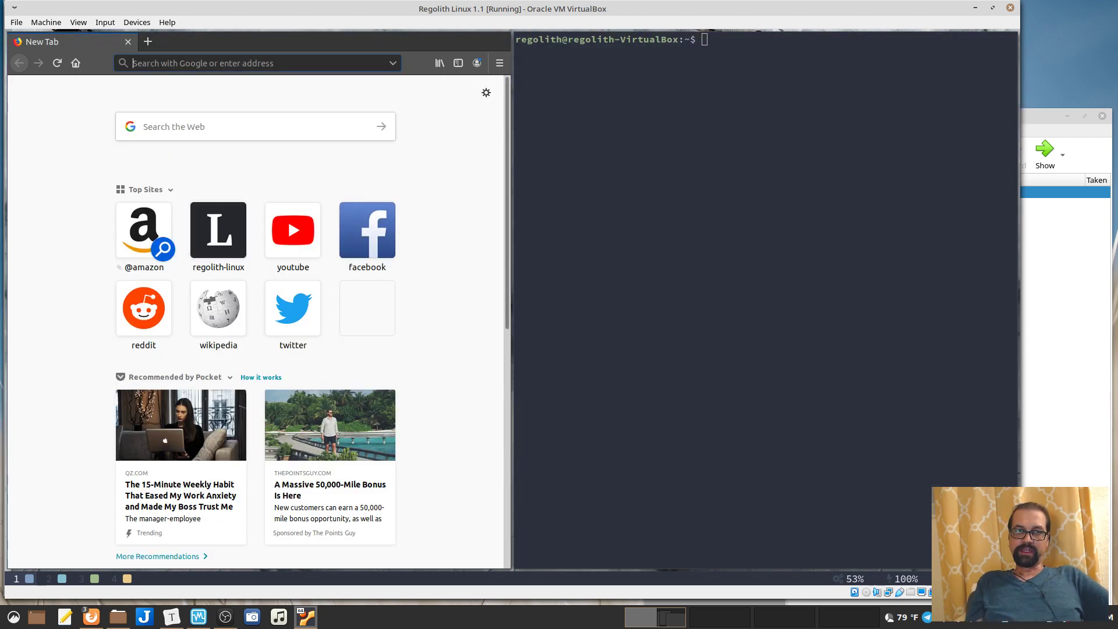
# Open a second terminal below the first, and enter "hello" in the lower terminal and "hi" in the upper one
pyautogui.press('super+Right')
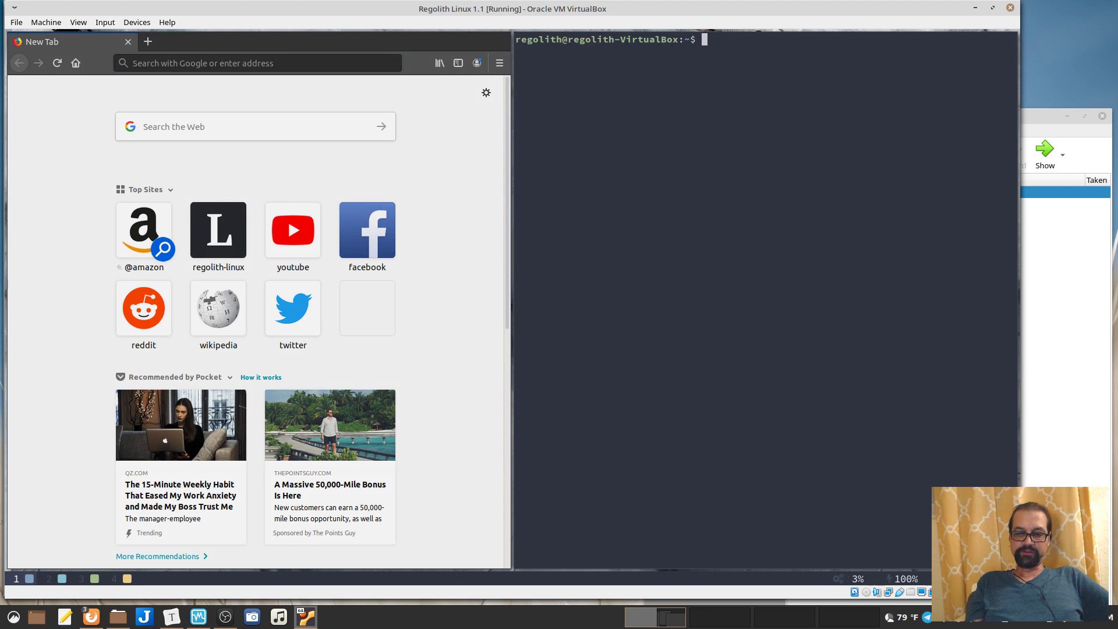
pyautogui.press('super+Return')
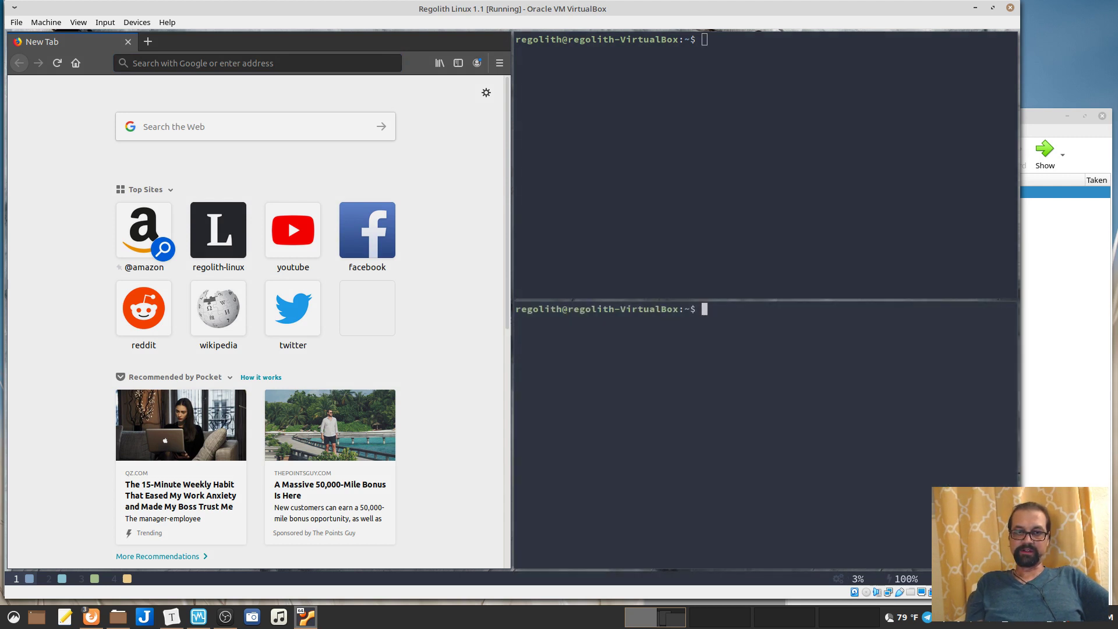
pyautogui.write('hello')
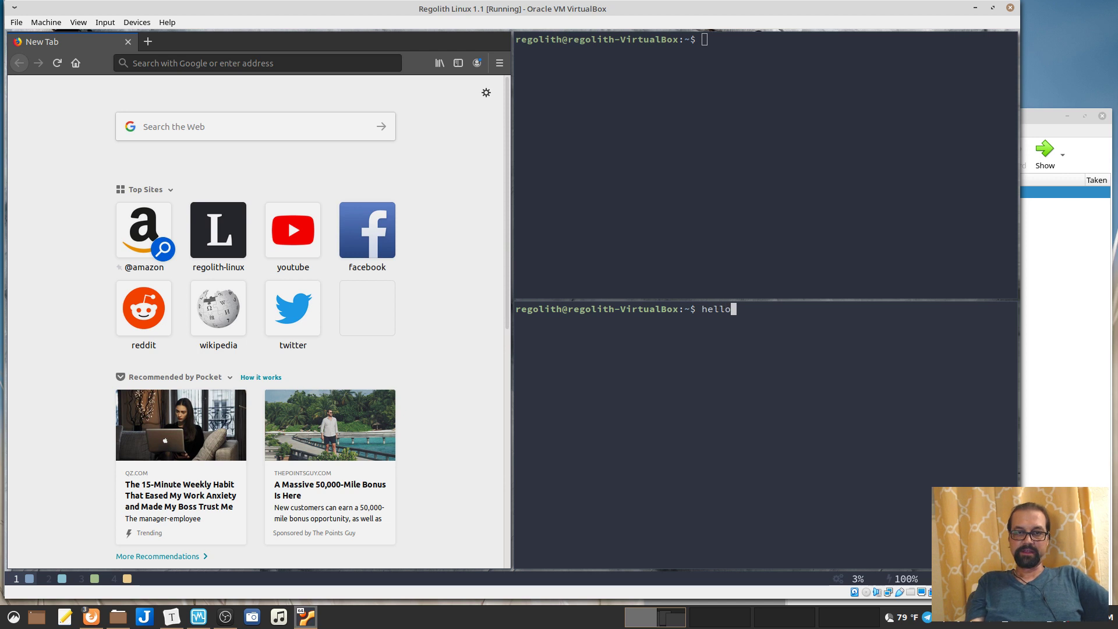
pyautogui.press('super+Up')
pyautogui.write('hi')
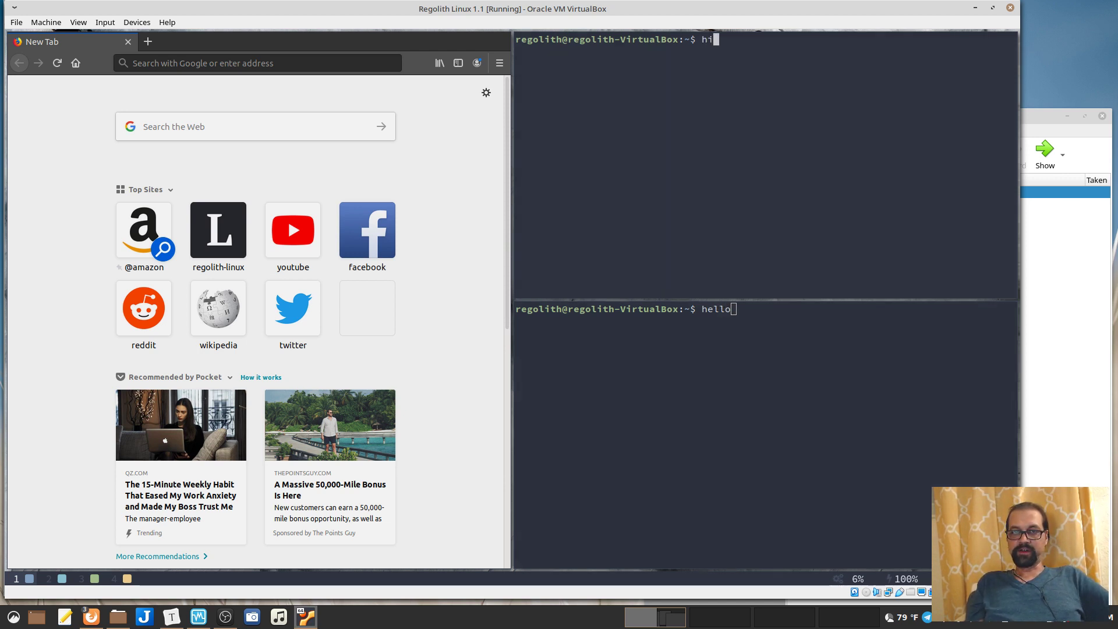
# Move the "hi" terminal down and up past the "hello" terminal, ending with "hi" below
pyautogui.press('super+shift+Down')
pyautogui.press('super+shift+Up')
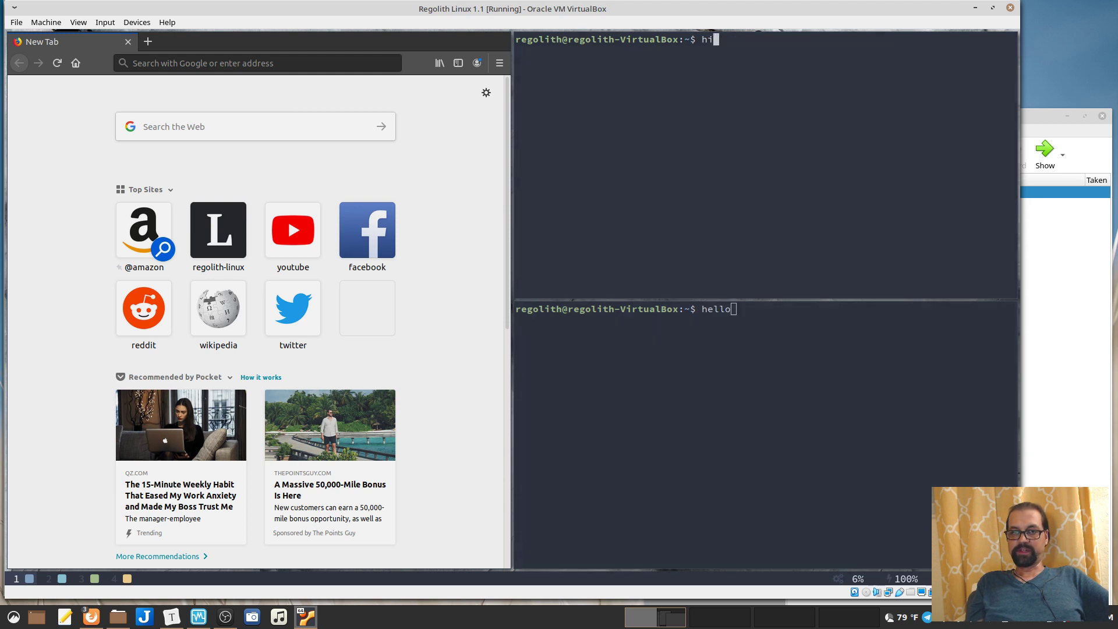
pyautogui.press('super+shift+Down')
pyautogui.press('super+shift+Up')
pyautogui.press('super+shift+Down')
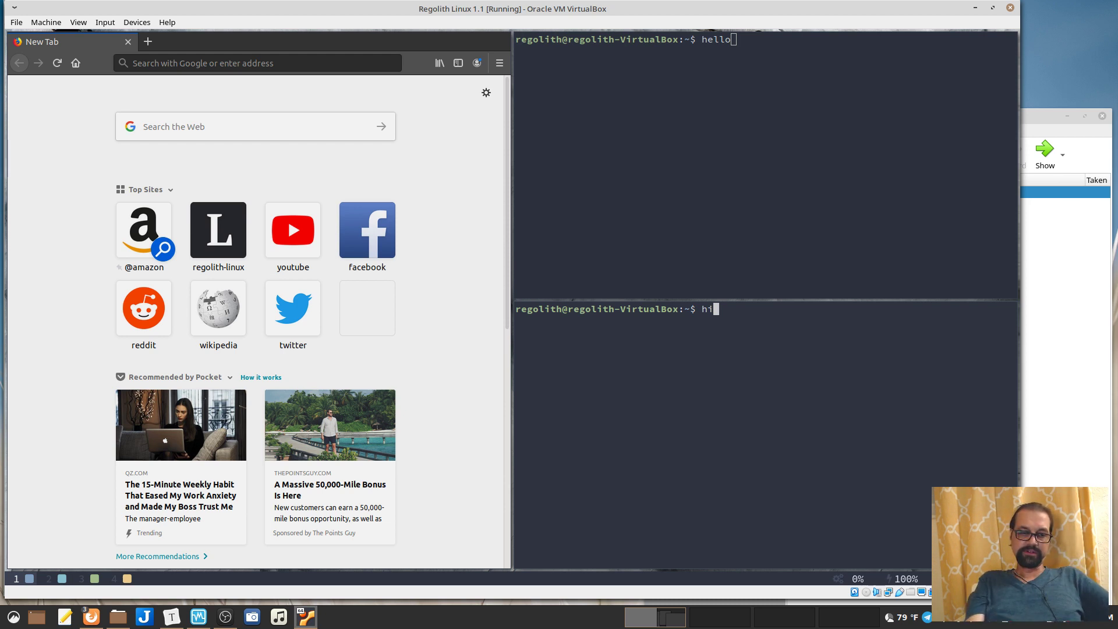
# Enlarge the lower "hi" terminal upward to about four fifths of the terminal column's height
pyautogui.press('super+r')
pyautogui.press('Down')
pyautogui.press('Up')
pyautogui.press('Up')
pyautogui.press('Up')
pyautogui.press('Up')
pyautogui.press('Up')
pyautogui.press('Up')
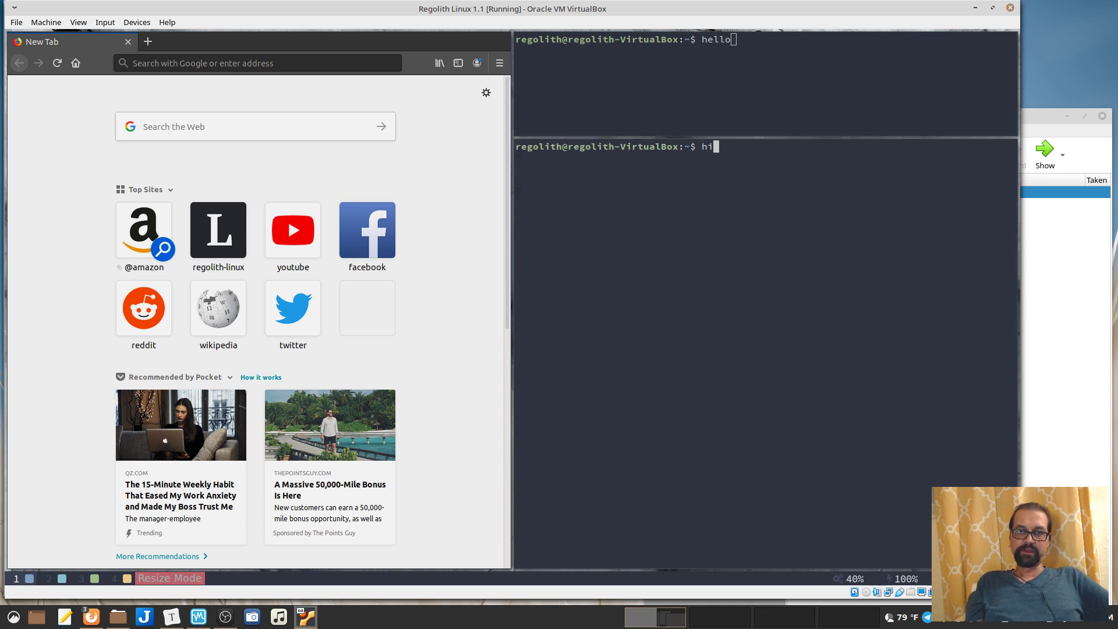
pyautogui.press('Up')
pyautogui.press('Down')
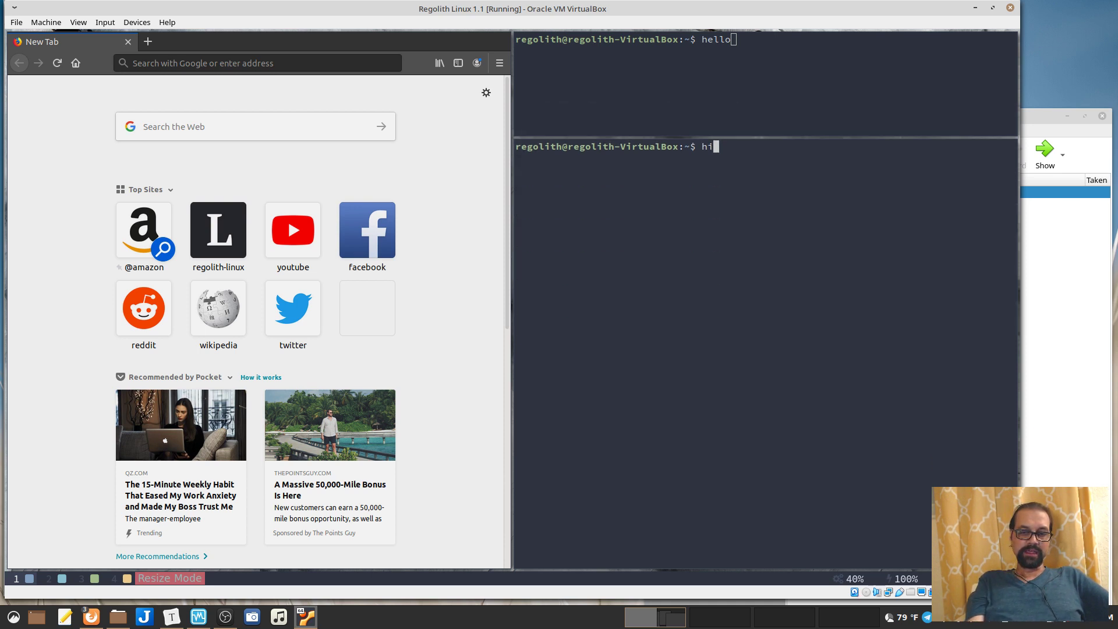
pyautogui.press('Escape')
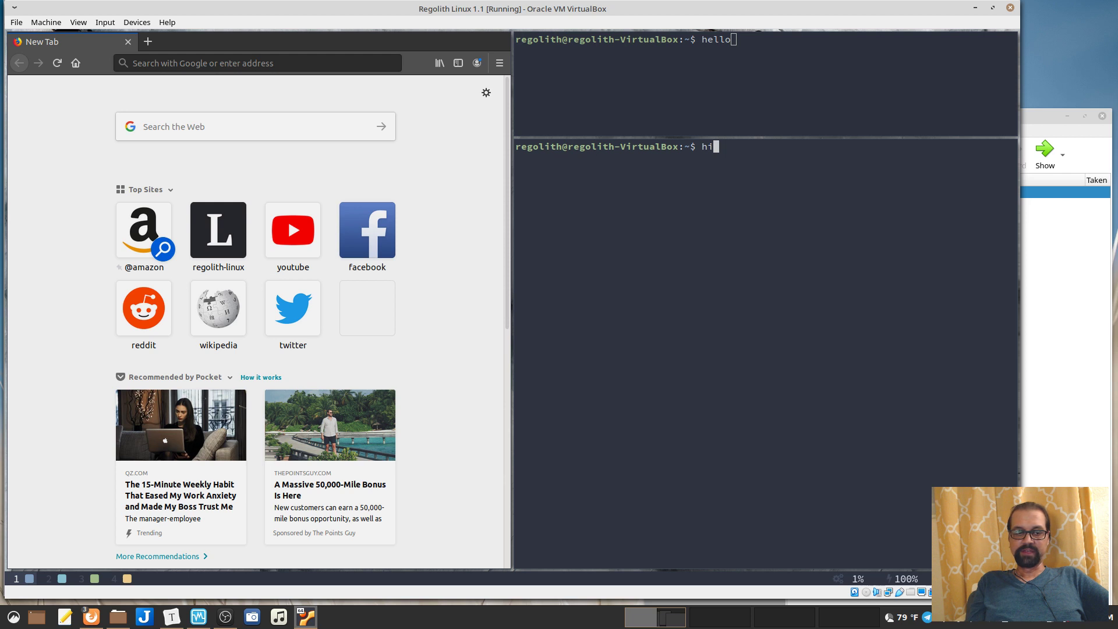
# Move the "hi" terminal around the workspace layout, ending with it back below the "hello" terminal and Firefox alongside
pyautogui.press('super+shift+Left')
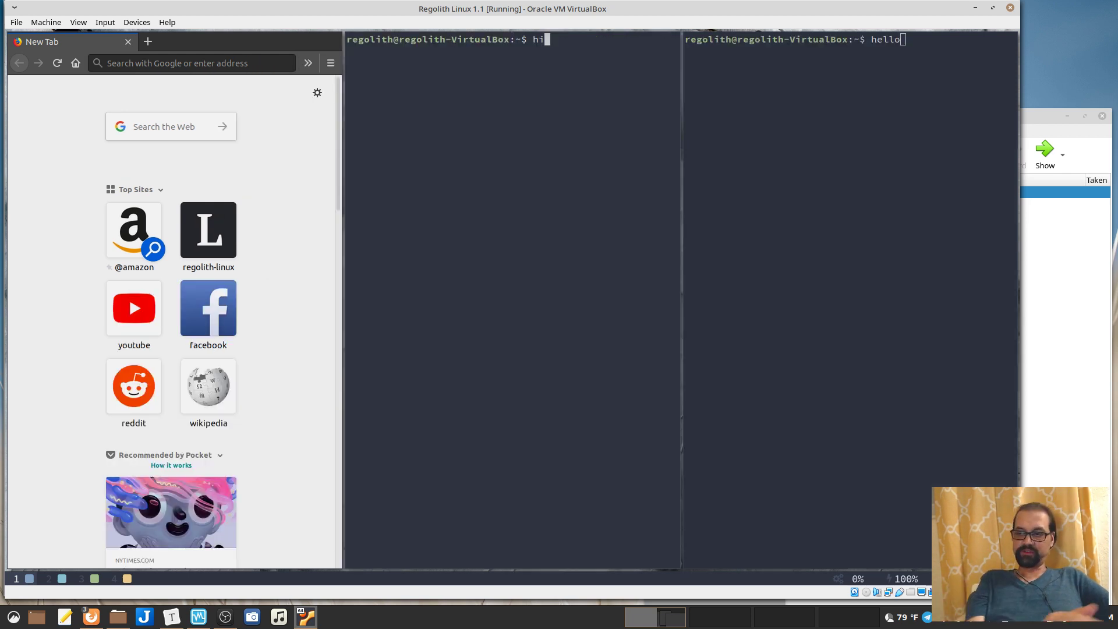
pyautogui.press('super+shift+Down')
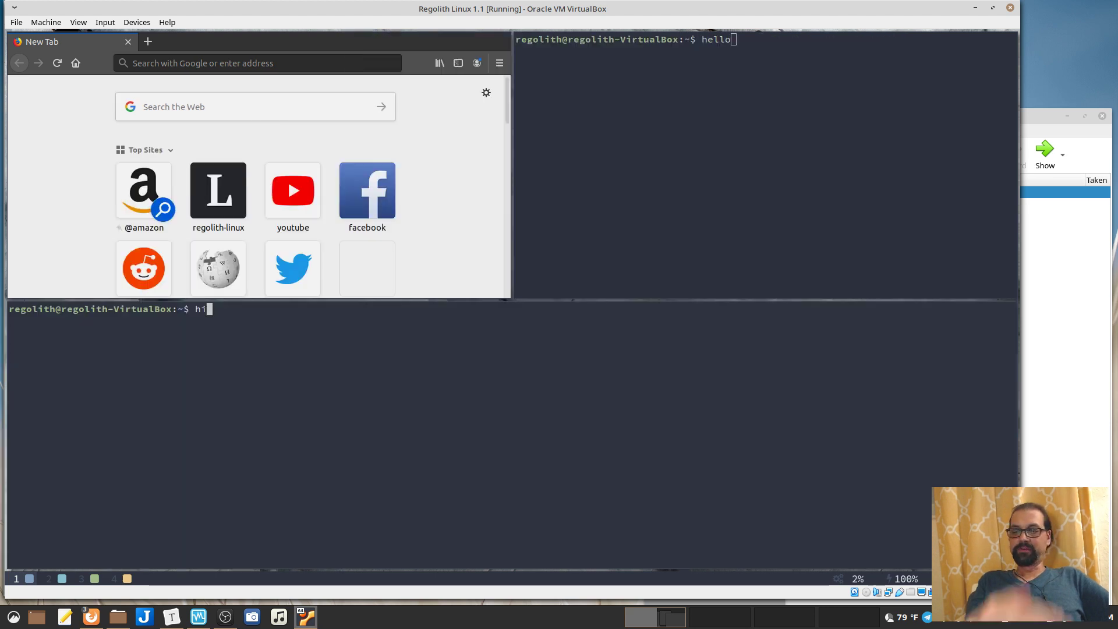
pyautogui.press('super+shift+Up')
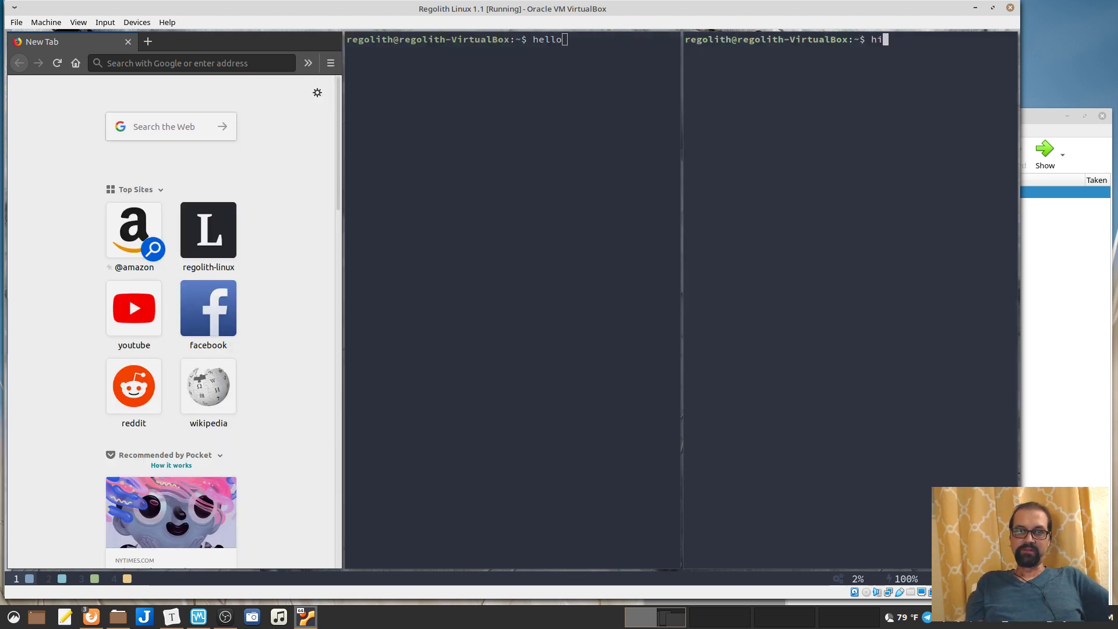
pyautogui.press('super+shift+Down')
pyautogui.press('super+shift+Up')
pyautogui.press('super+shift+Left')
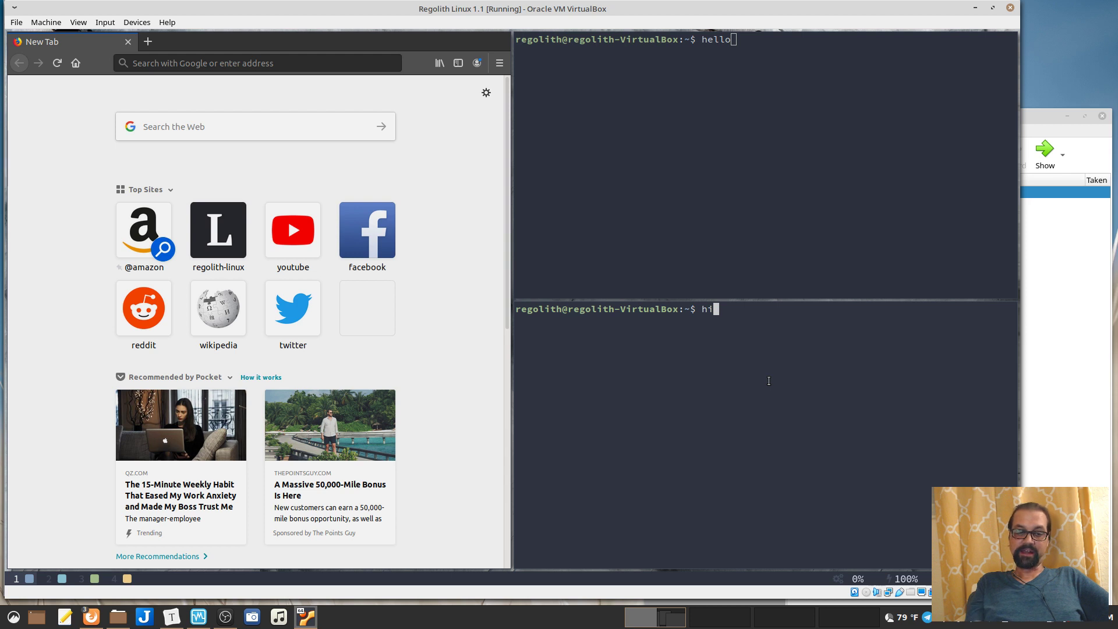
# Resize the lower "hi" terminal so it takes about three quarters of the terminal column's height
pyautogui.press('super+r')
pyautogui.press('Up')
pyautogui.press('Up')
pyautogui.press('Up')
pyautogui.press('Down')
pyautogui.press('Down')
pyautogui.press('Down')
pyautogui.press('Down')
pyautogui.press('Down')
pyautogui.press('Down')
pyautogui.press('Down')
pyautogui.press('Down')
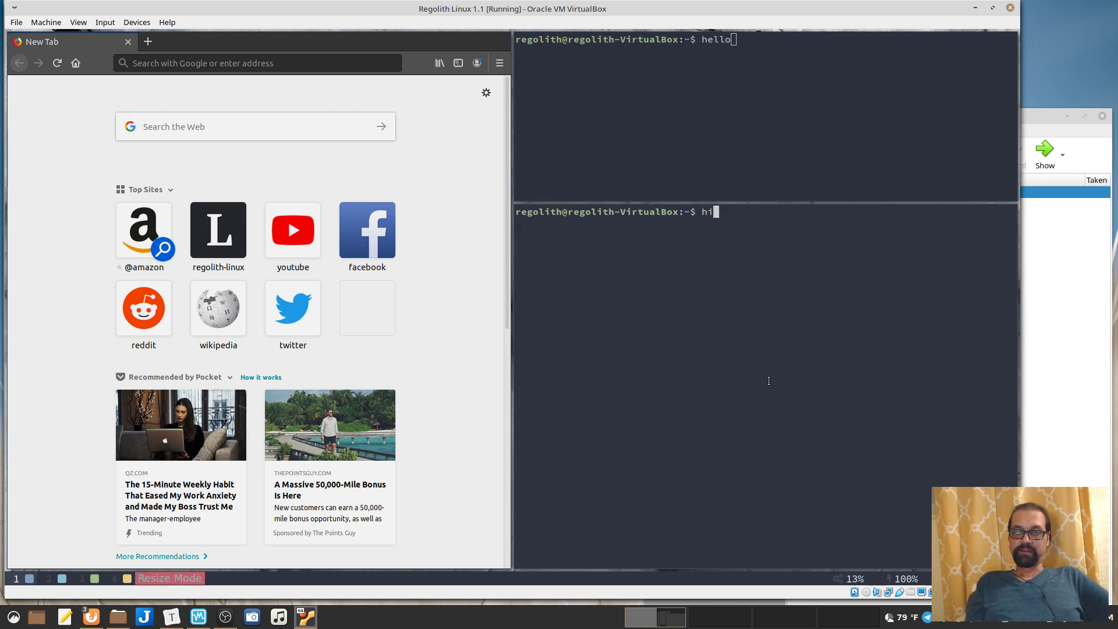
pyautogui.press('Up')
pyautogui.press('Escape')
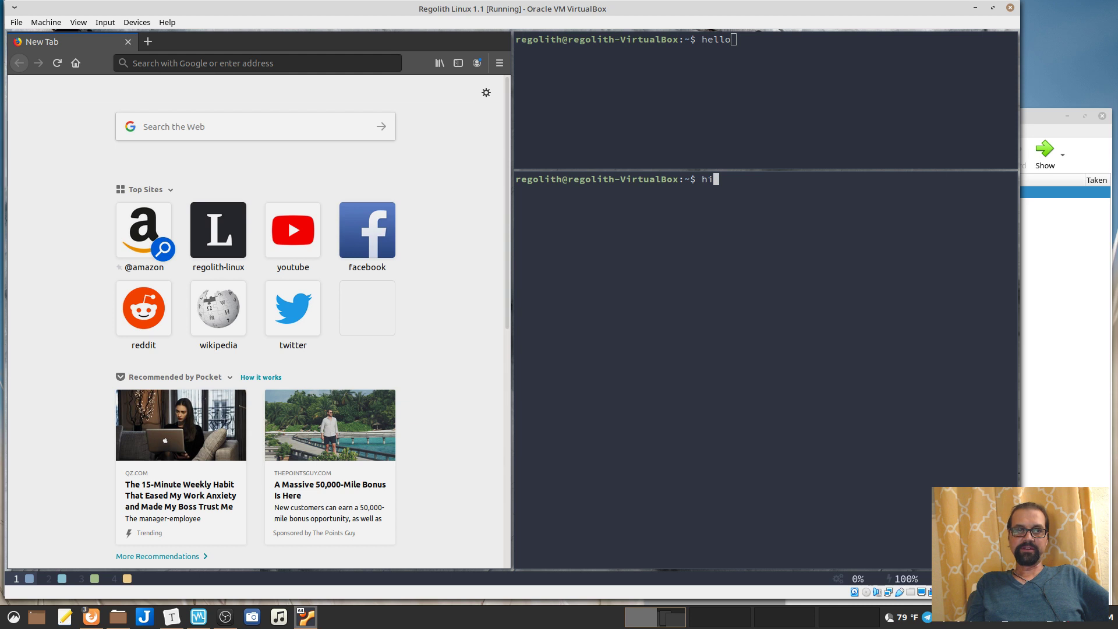
# Shift focus to Firefox and back to the terminals, and close the upper "hello" terminal
pyautogui.press('super+Left')
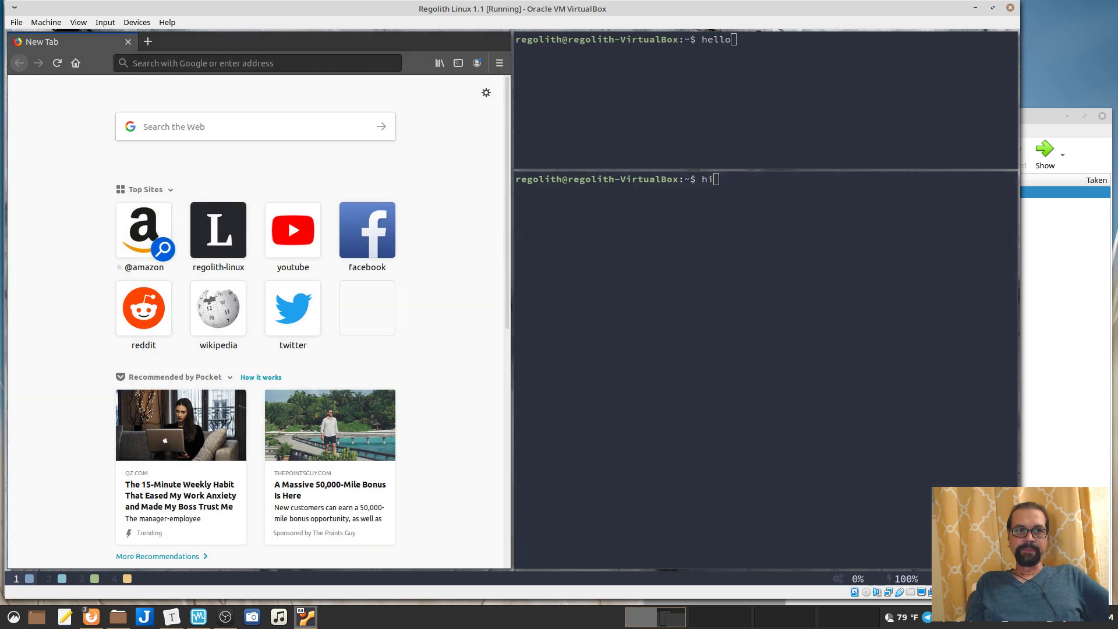
pyautogui.press('super+Right')
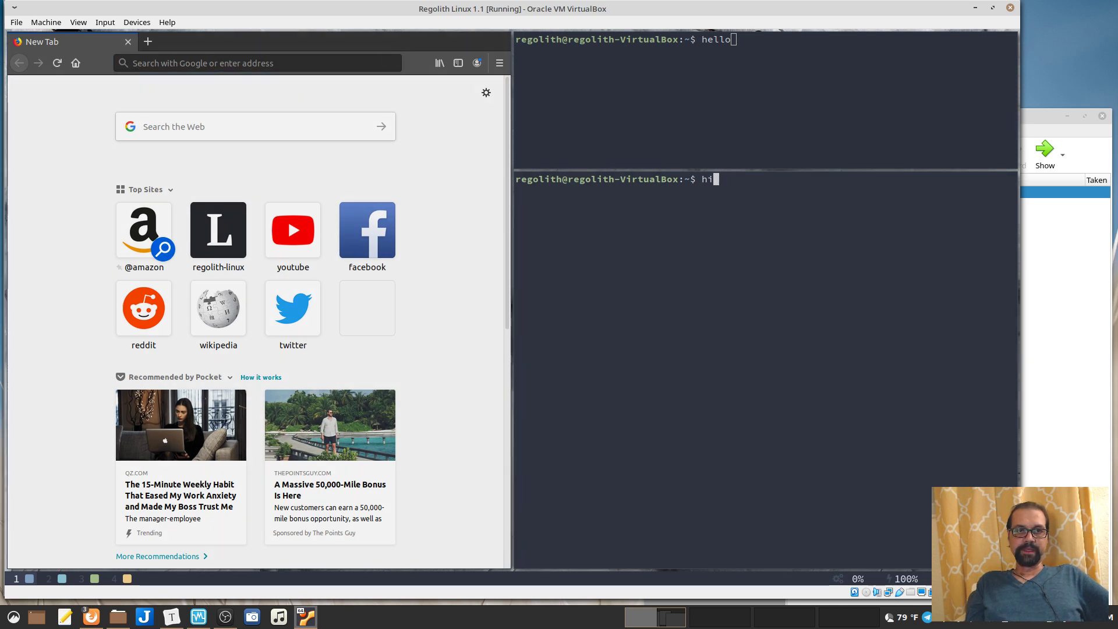
pyautogui.press('super+Up')
pyautogui.press('super+shift+q')
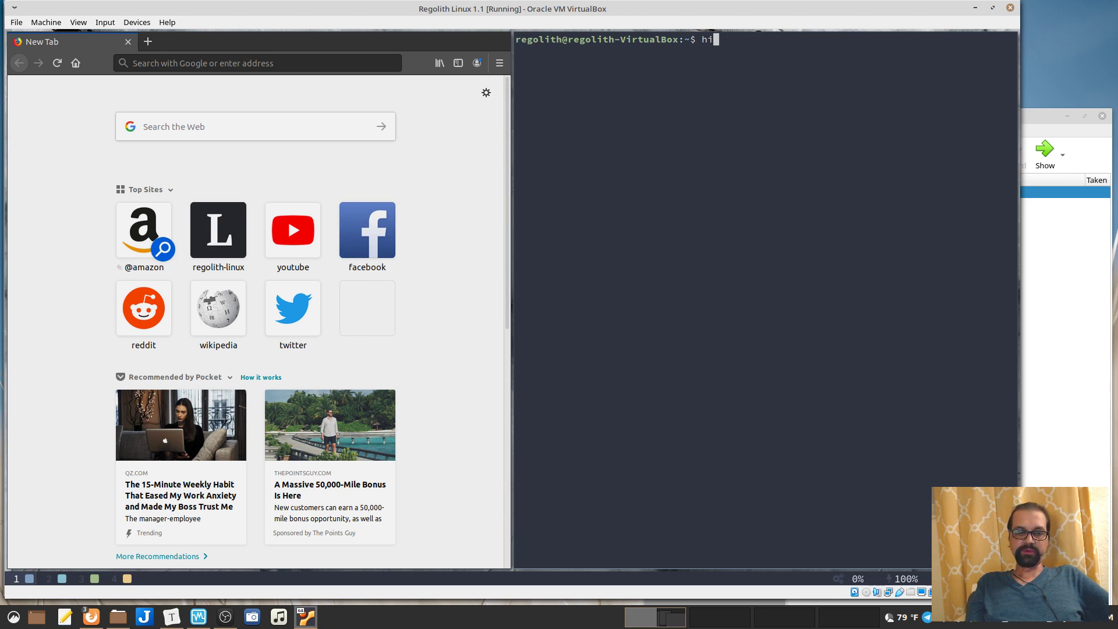
# Open the Settings window, make it float, and reposition it over the Firefox and terminal tiles
pyautogui.press('super+c')
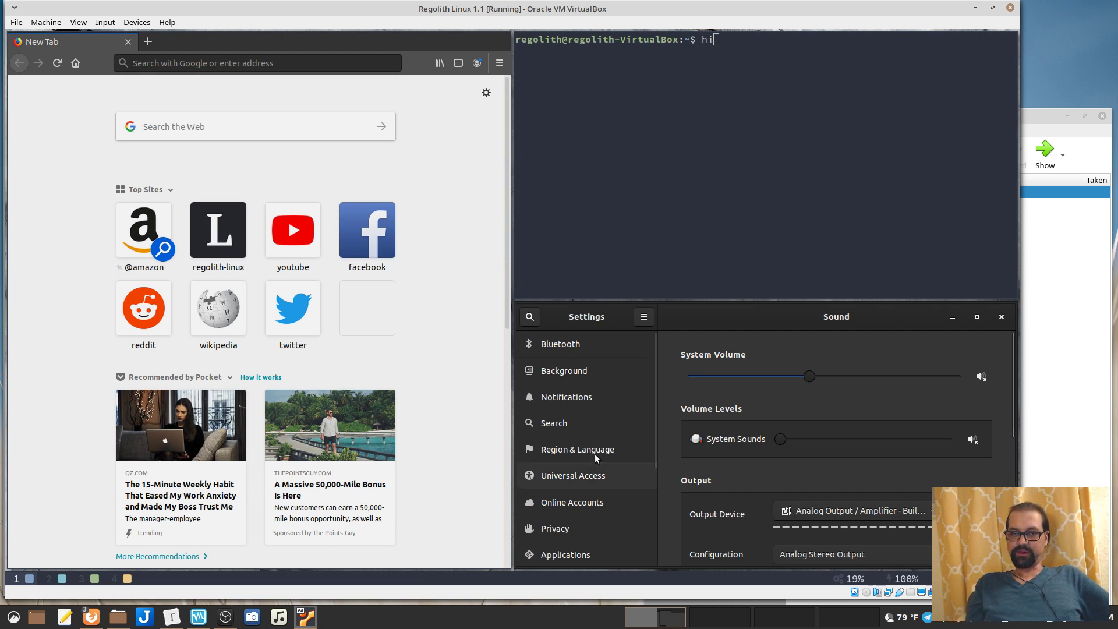
pyautogui.scroll(-1, 603, 448)
pyautogui.scroll(1, 610, 448)
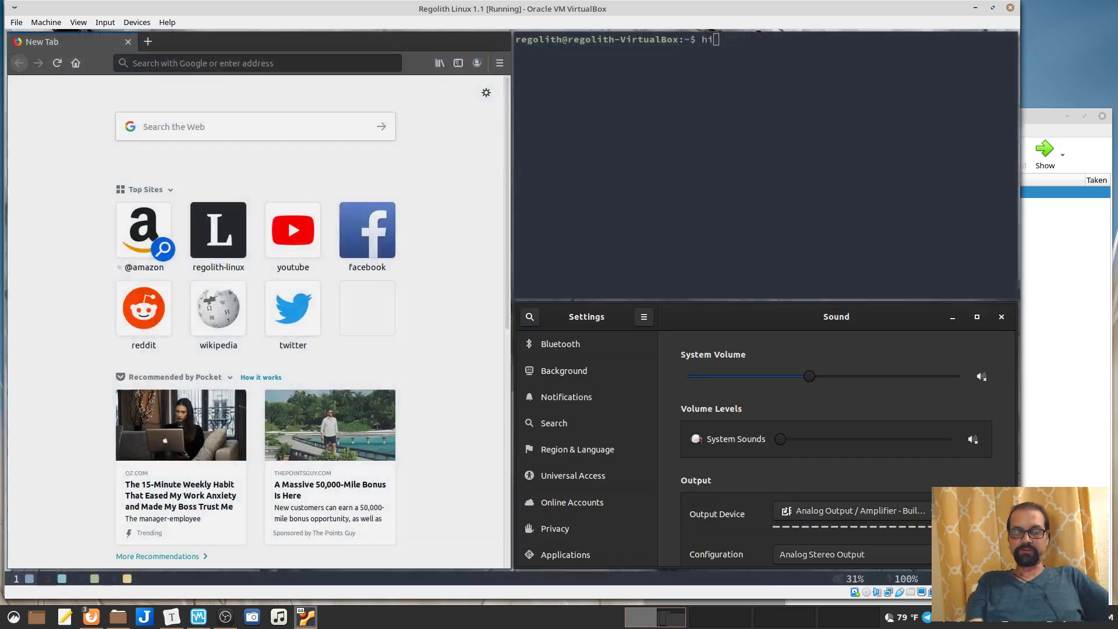
pyautogui.press('super+shift+f')
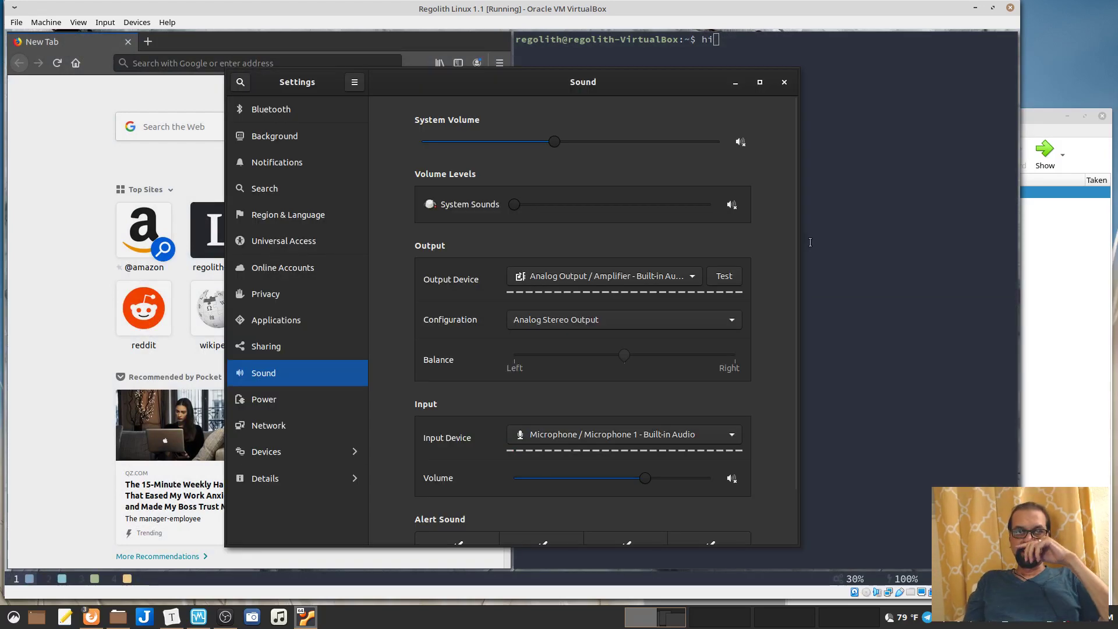
pyautogui.moveTo(603, 79); pyautogui.dragTo(488, 88)
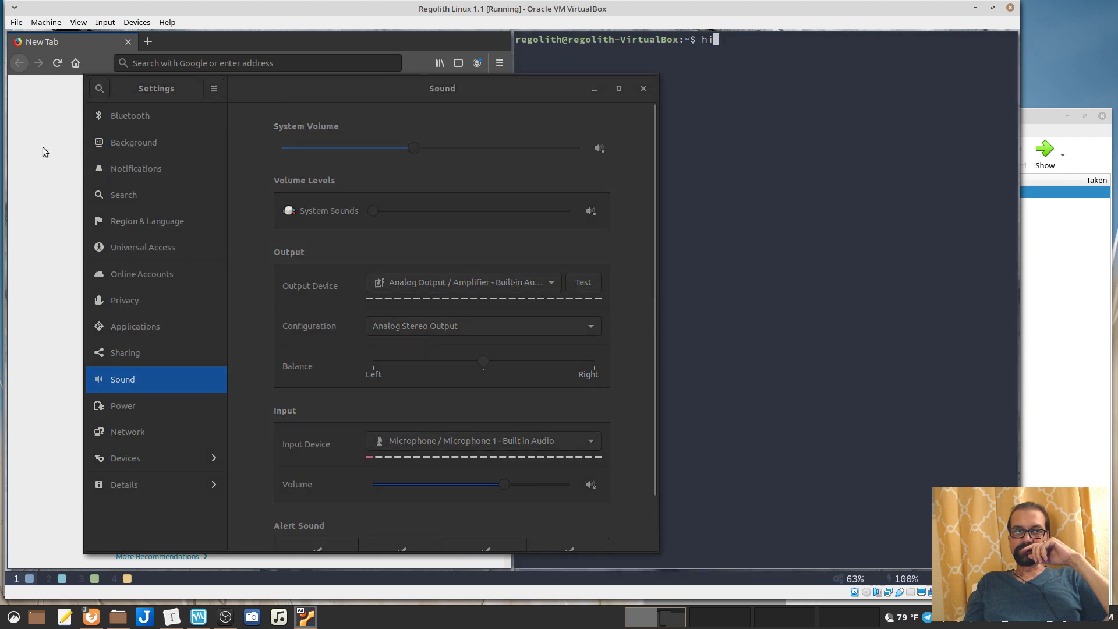
pyautogui.moveTo(329, 86); pyautogui.dragTo(464, 78)
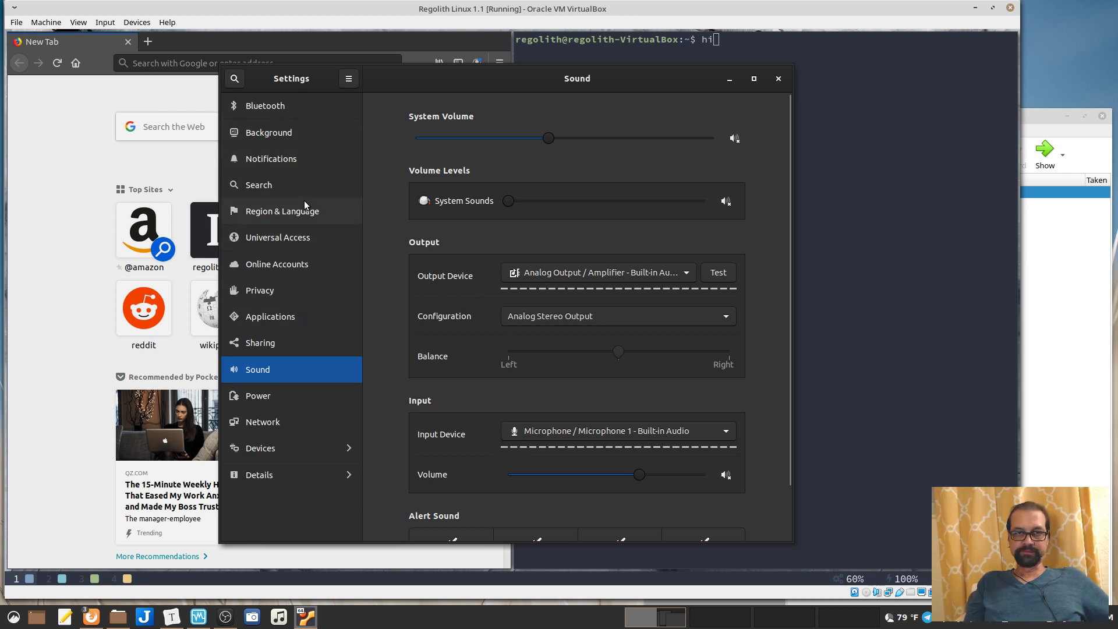
# View the Background and Notifications settings, and close the Settings window
pyautogui.click(285, 143)
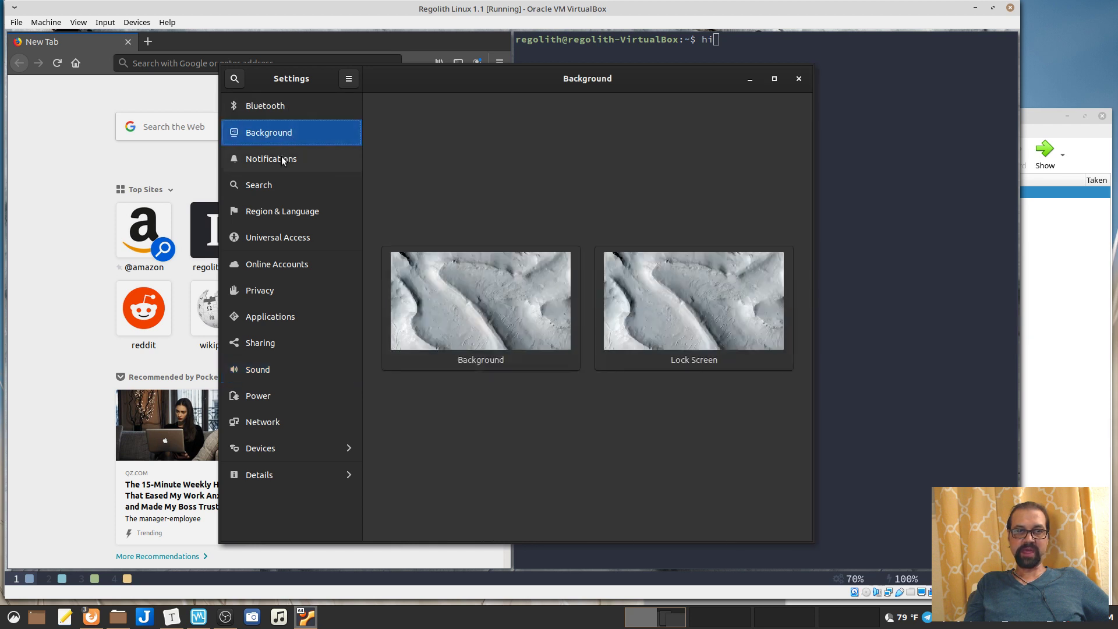
pyautogui.click(288, 158)
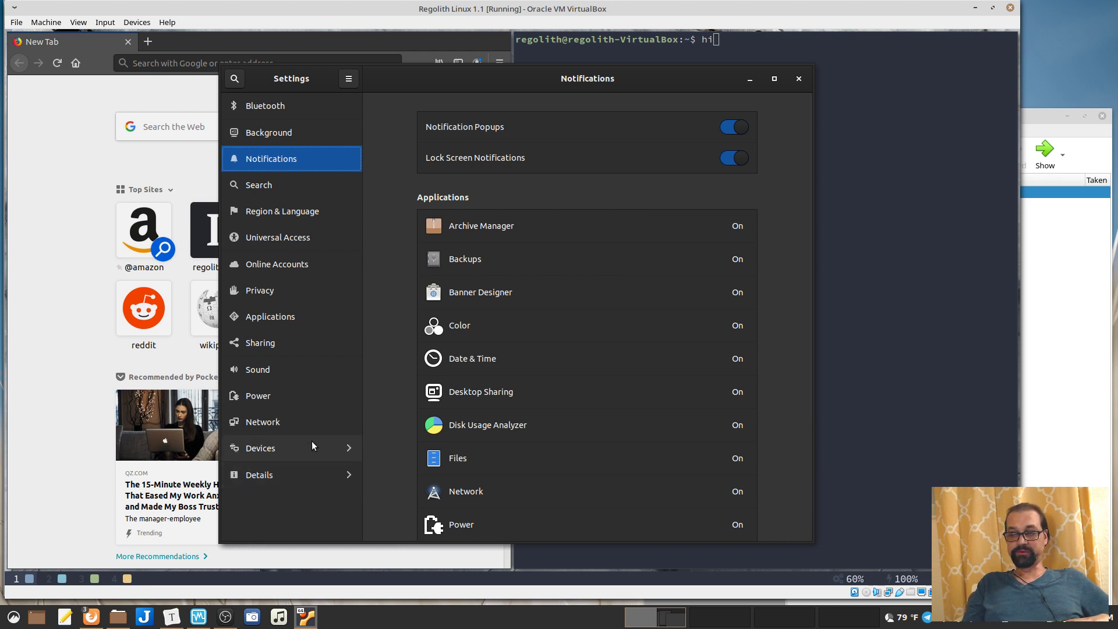
pyautogui.click(797, 82)
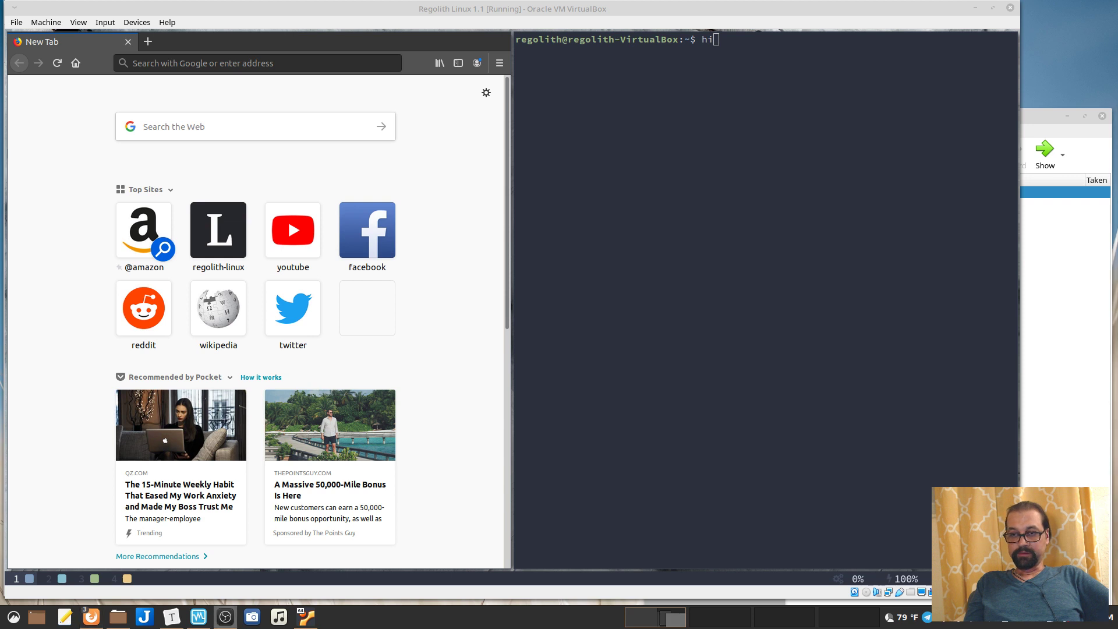
# Clear the "hi" text from the terminal prompt and open .config/regolith/i3/config in nano
pyautogui.click(676, 168)
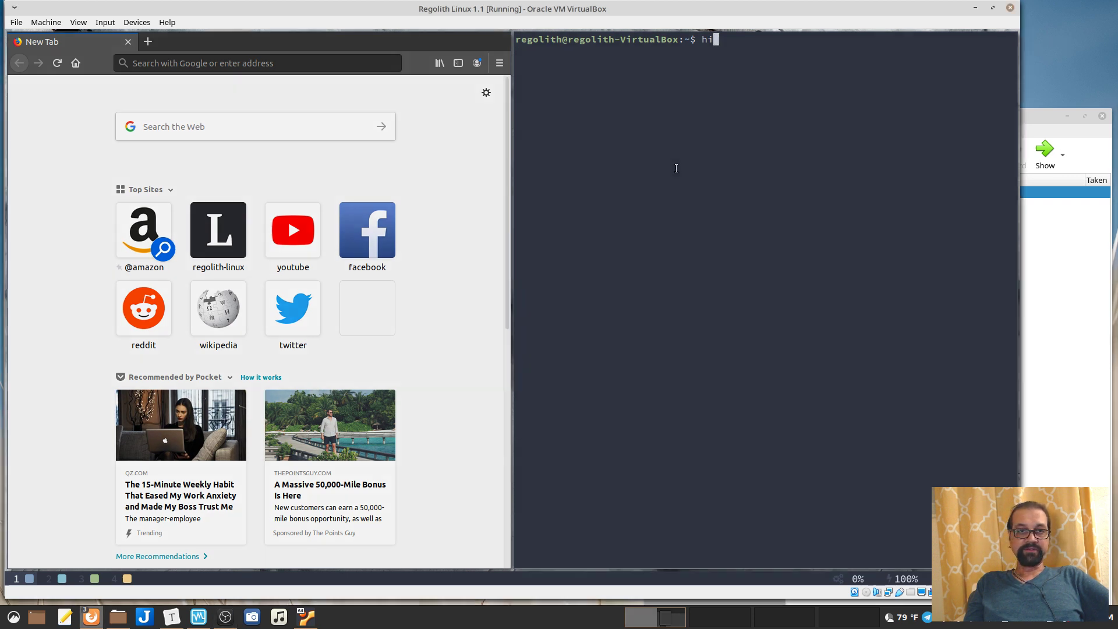
pyautogui.write('hi')
pyautogui.press('BackSpace')
pyautogui.press('BackSpace')
pyautogui.press('Up')
pyautogui.press('Up')
pyautogui.press('Up')
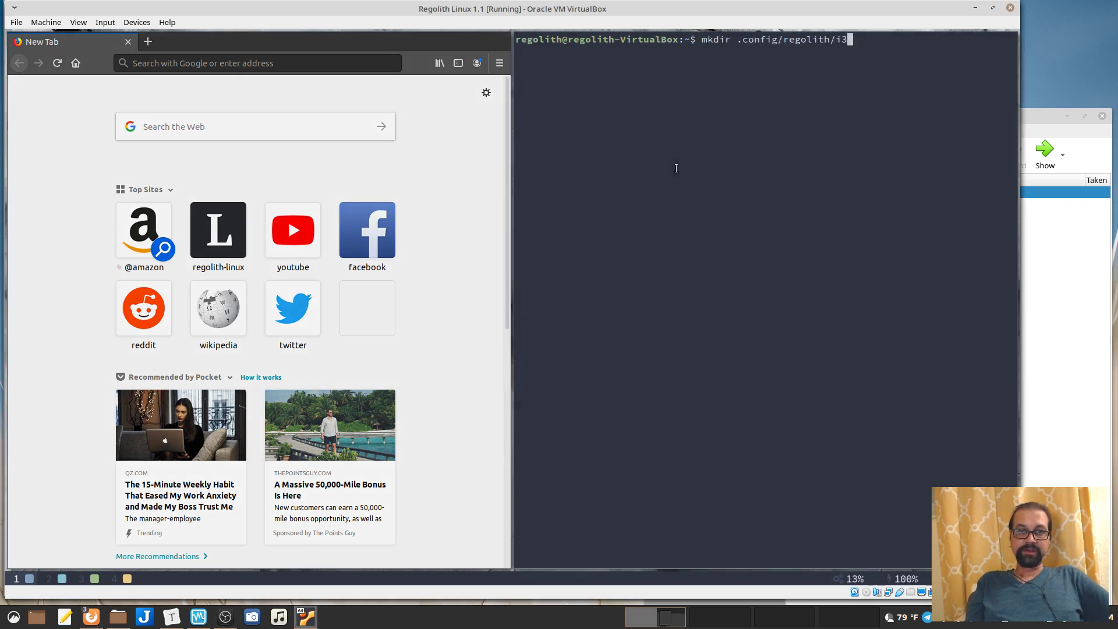
pyautogui.press('Up')
pyautogui.press('Down')
pyautogui.press('Down')
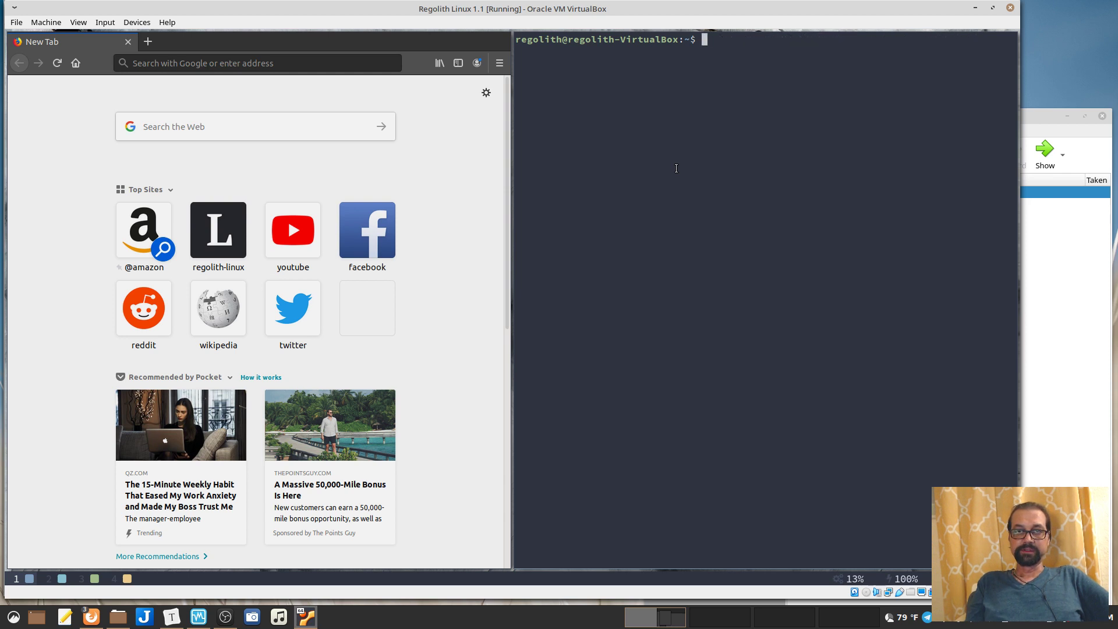
pyautogui.press('Up')
pyautogui.press('Up')
pyautogui.press('Up')
pyautogui.press('Up')
pyautogui.press('Up')
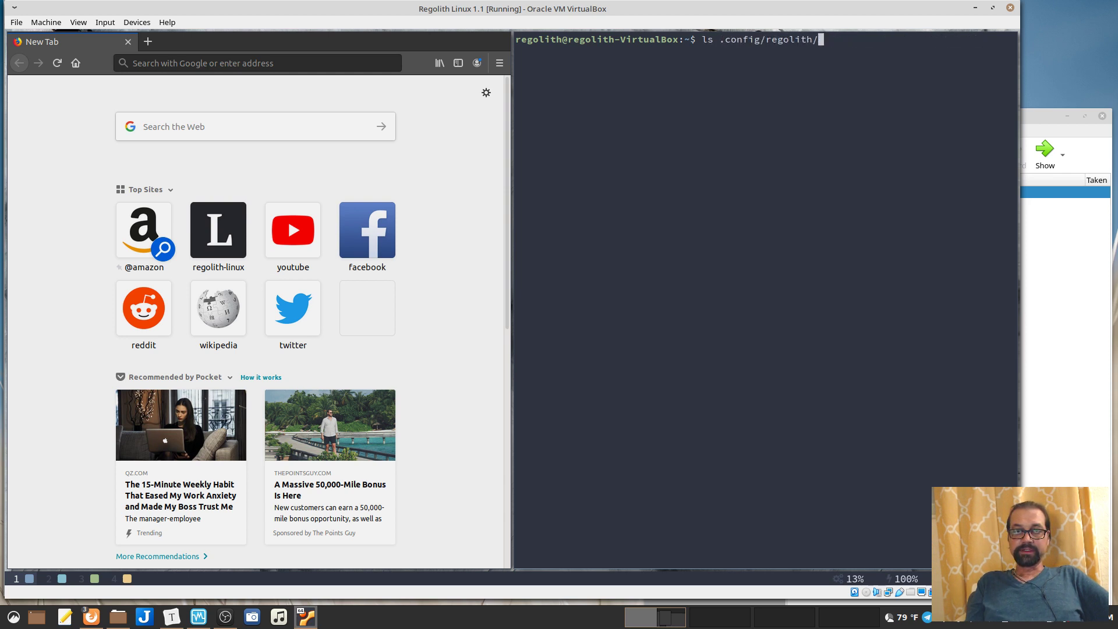
pyautogui.press('Up')
pyautogui.press('Return')
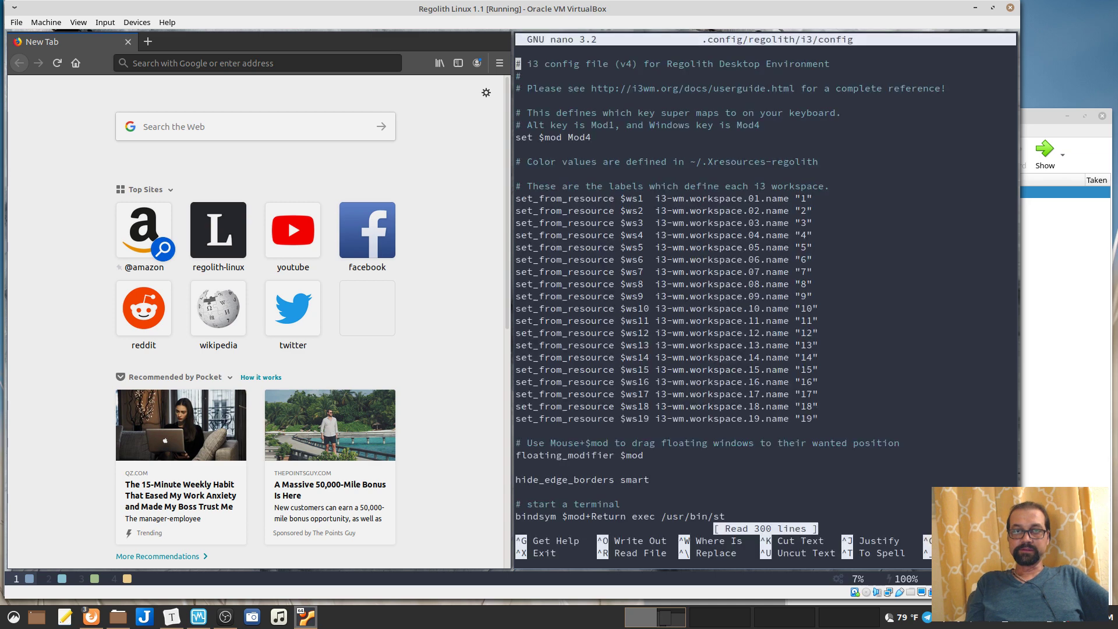
# Examine the workspace label definitions in the i3 config, walking through the first few $ws entries
pyautogui.press('Down')
pyautogui.press('Down')
pyautogui.press('Down')
pyautogui.press('Down')
pyautogui.press('Down')
pyautogui.press('Down')
pyautogui.press('Down')
pyautogui.press('Down')
pyautogui.press('Down')
pyautogui.press('Down')
pyautogui.press('Down')
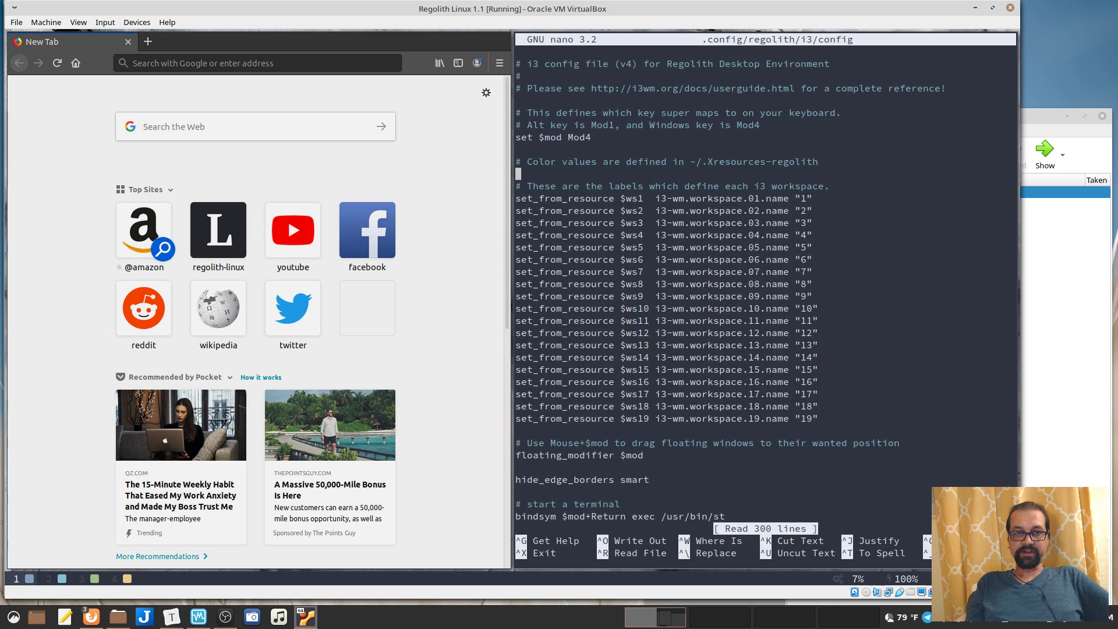
pyautogui.press('Right')
pyautogui.press('Right')
pyautogui.press('Right')
pyautogui.press('Right')
pyautogui.press('Right')
pyautogui.press('Right')
pyautogui.press('Right')
pyautogui.press('Right')
pyautogui.press('Right')
pyautogui.press('Right')
pyautogui.press('Right')
pyautogui.press('Right')
pyautogui.press('Right')
pyautogui.press('Right')
pyautogui.press('Right')
pyautogui.press('Right')
pyautogui.press('Right')
pyautogui.press('Right')
pyautogui.press('Right')
pyautogui.press('Right')
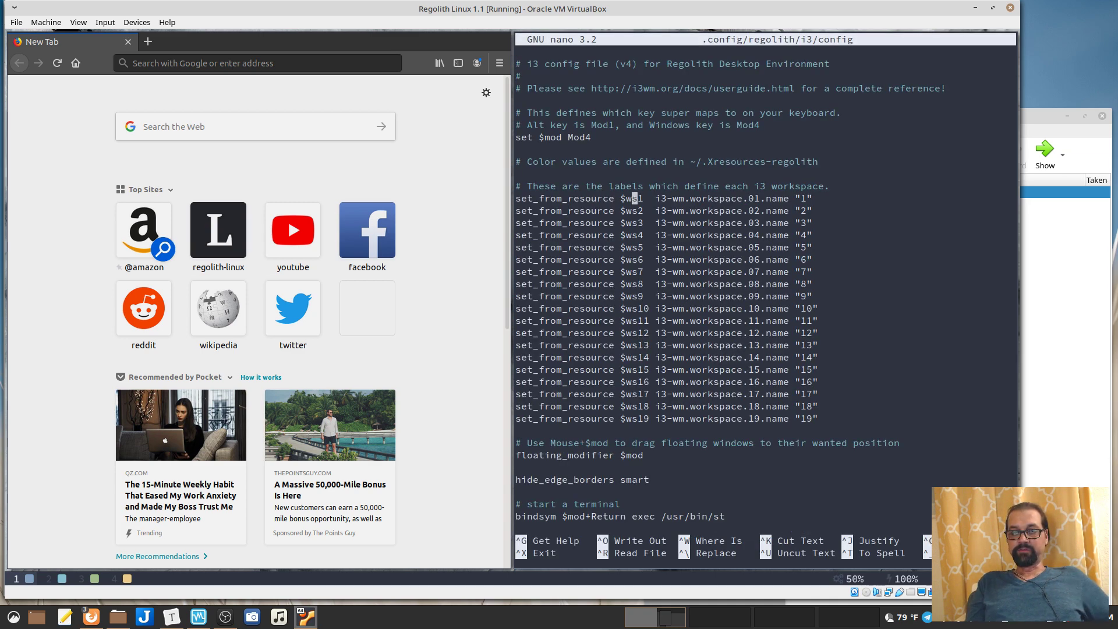
pyautogui.press('Down')
pyautogui.press('Down')
pyautogui.press('Down')
pyautogui.press('Down')
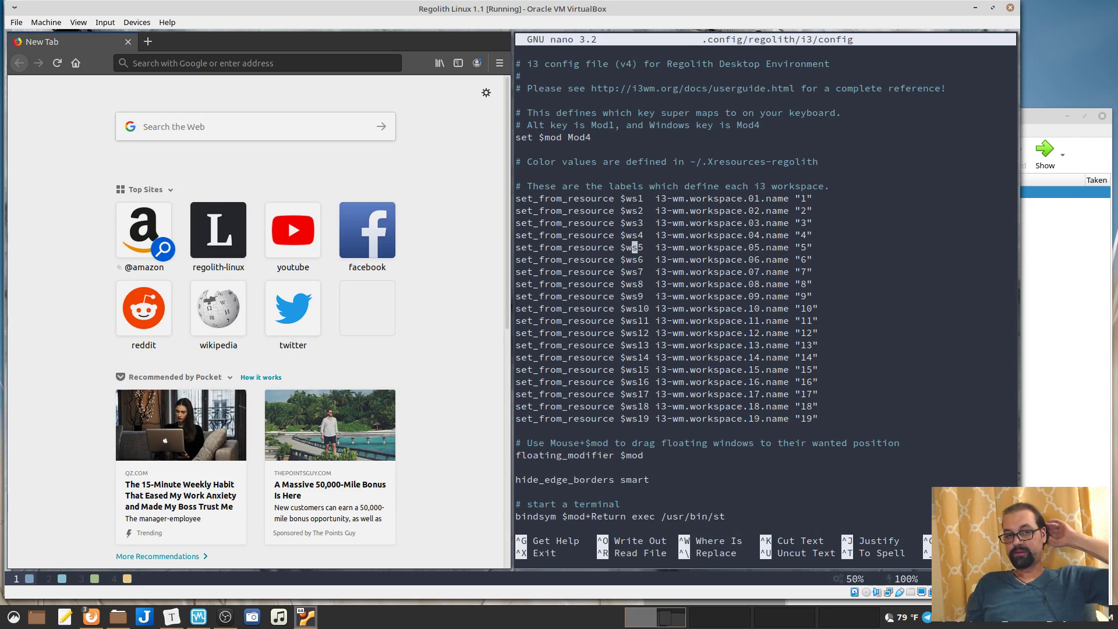
pyautogui.press('Up')
pyautogui.press('Up')
pyautogui.press('Up')
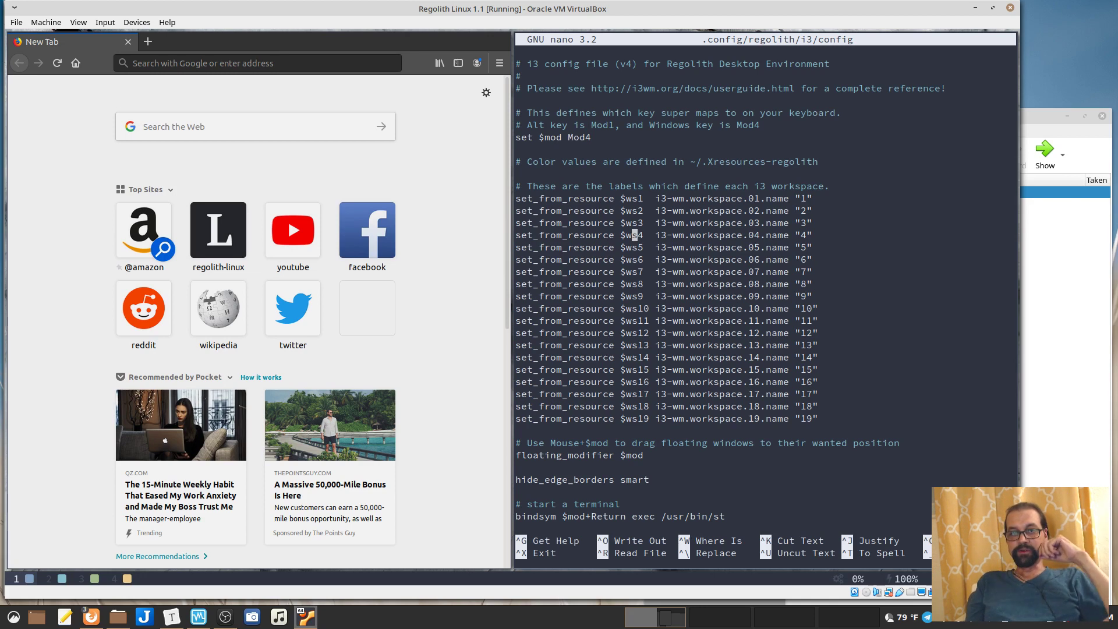
# Replace the $ws7 workspace label with "Social" and save the i3 config file
pyautogui.press('Right')
pyautogui.press('Right')
pyautogui.press('Right')
pyautogui.press('Right')
pyautogui.press('Right')
pyautogui.press('Right')
pyautogui.press('Right')
pyautogui.press('Right')
pyautogui.press('Right')
pyautogui.press('Right')
pyautogui.press('Right')
pyautogui.press('Right')
pyautogui.press('Right')
pyautogui.press('Right')
pyautogui.press('Right')
pyautogui.press('Right')
pyautogui.press('Right')
pyautogui.press('Right')
pyautogui.press('Right')
pyautogui.press('Right')
pyautogui.press('Right')
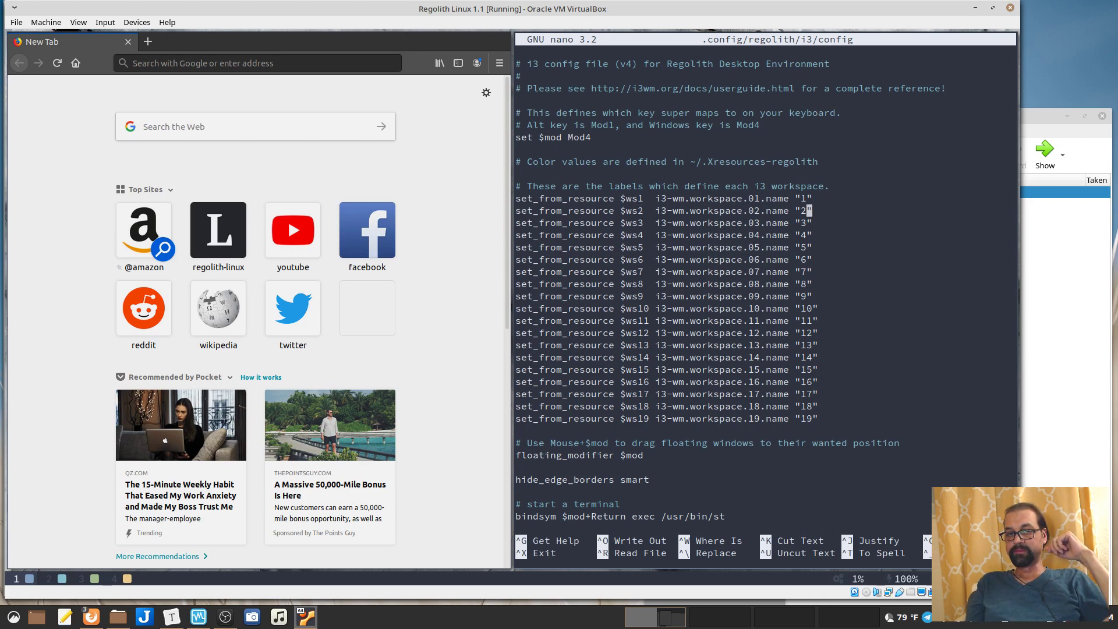
pyautogui.press('Down')
pyautogui.press('Down')
pyautogui.press('Down')
pyautogui.press('Down')
pyautogui.press('Down')
pyautogui.press('BackSpace')
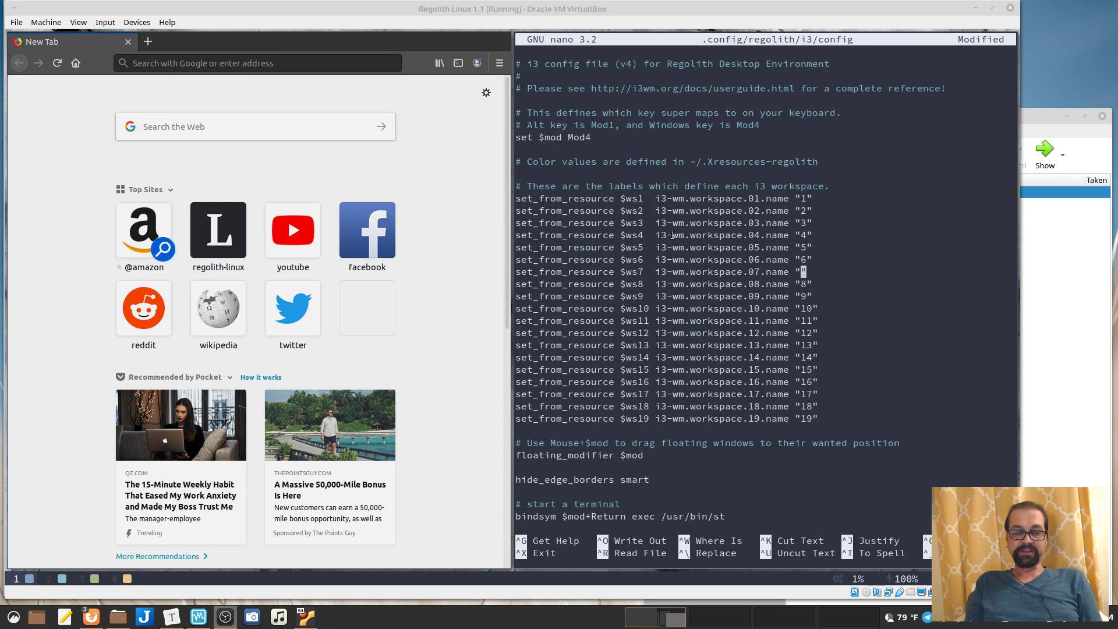
pyautogui.click(802, 268)
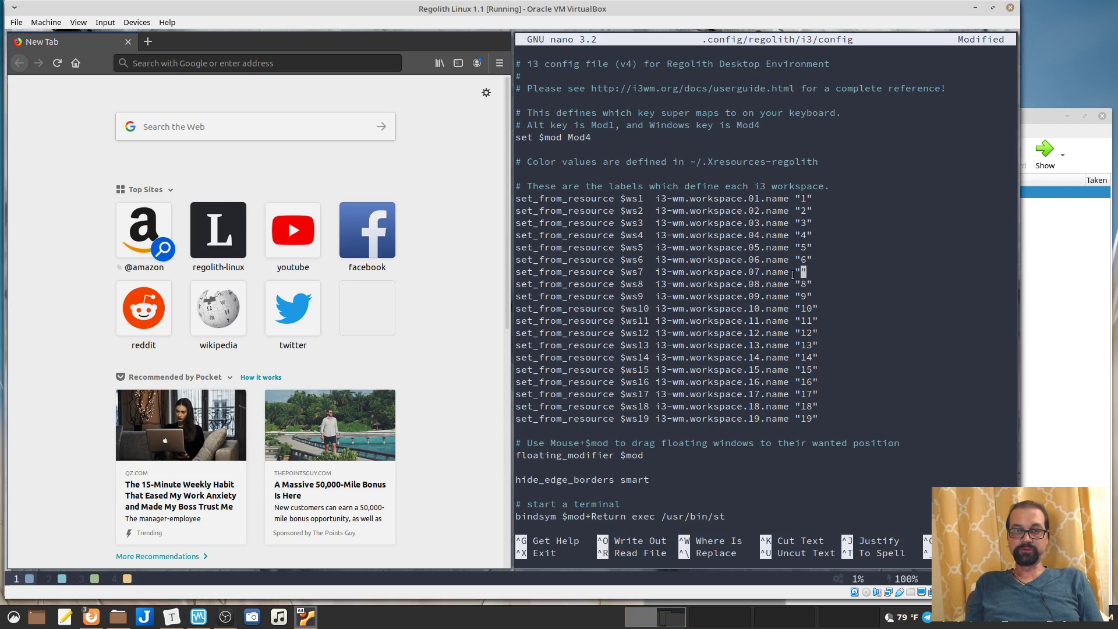
pyautogui.write('Soci')
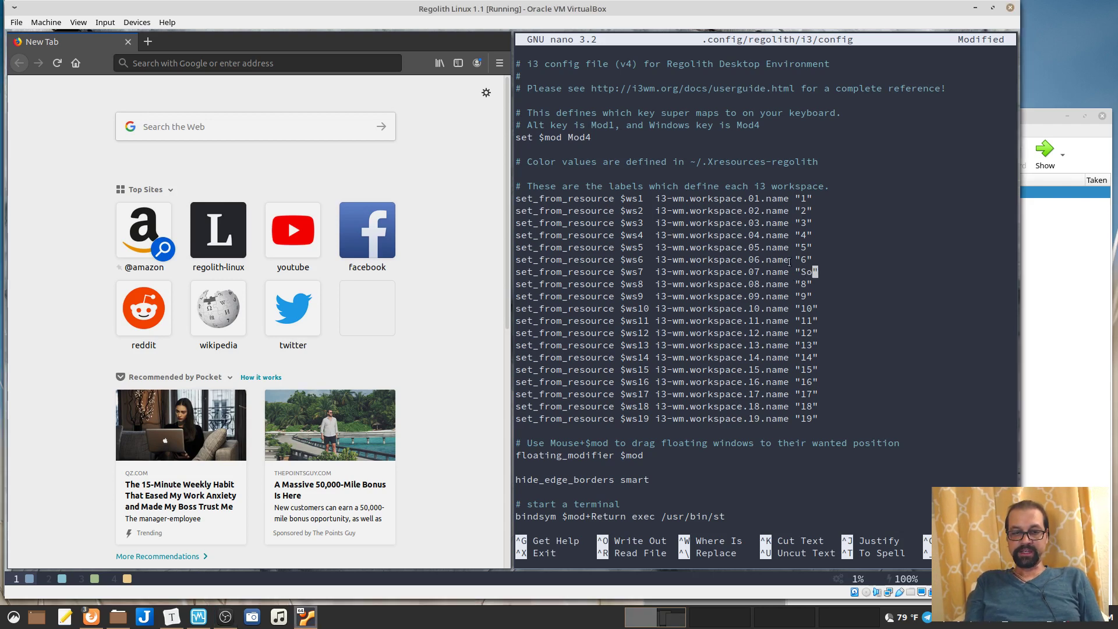
pyautogui.write('al')
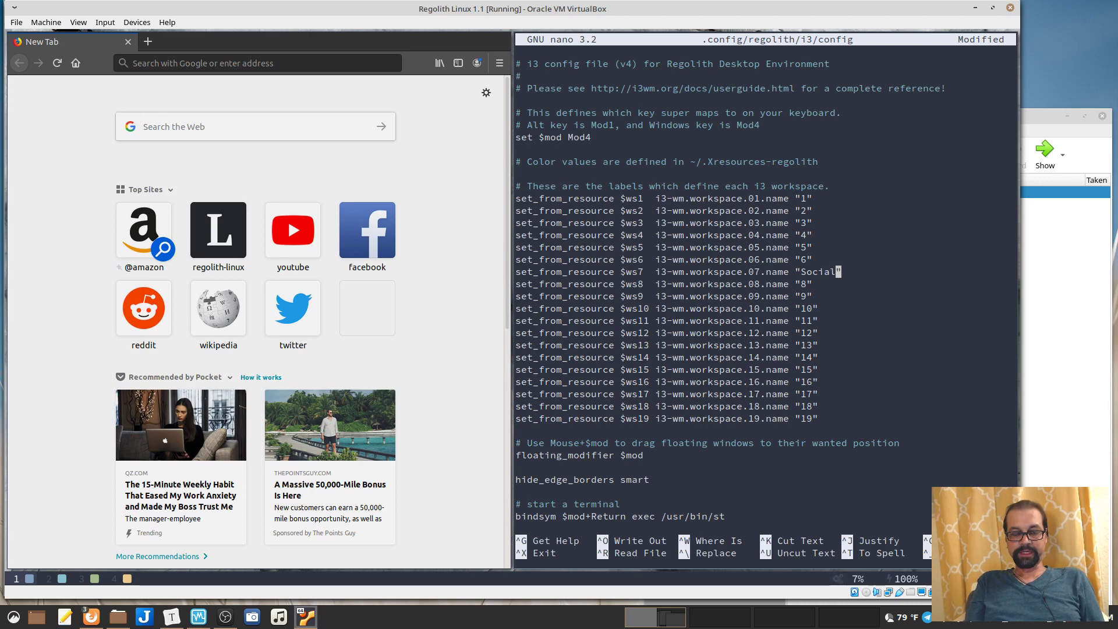
pyautogui.hotkey('ctrl', 'o')
pyautogui.press('Return')
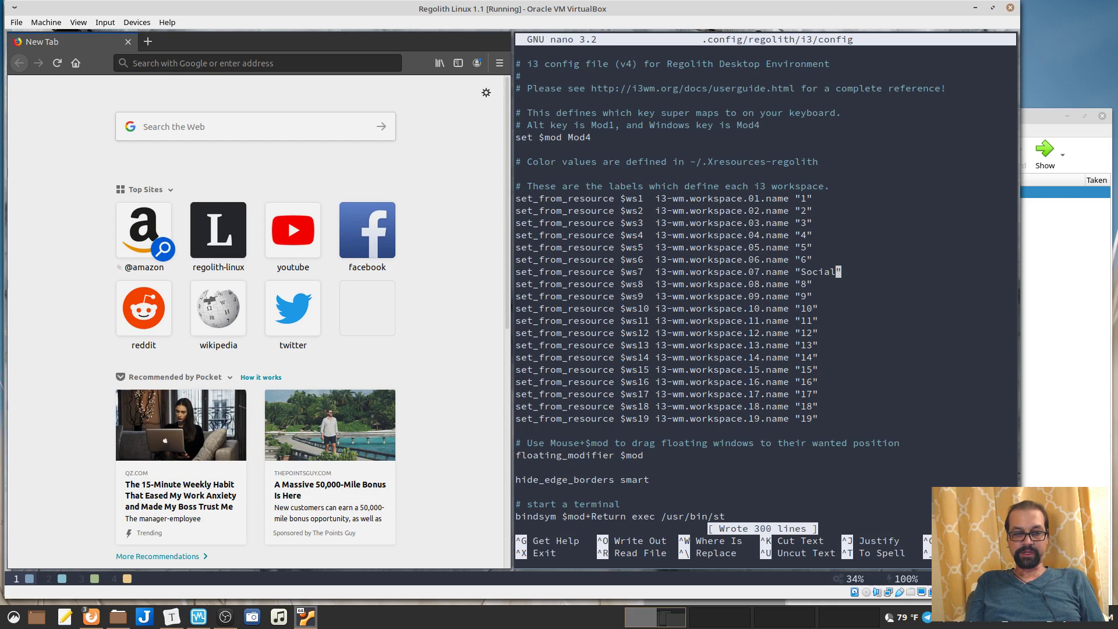
# Restart i3 in place to apply the edited config, check workspace 7's label, and return to workspace 1
pyautogui.press('super+shift+r')
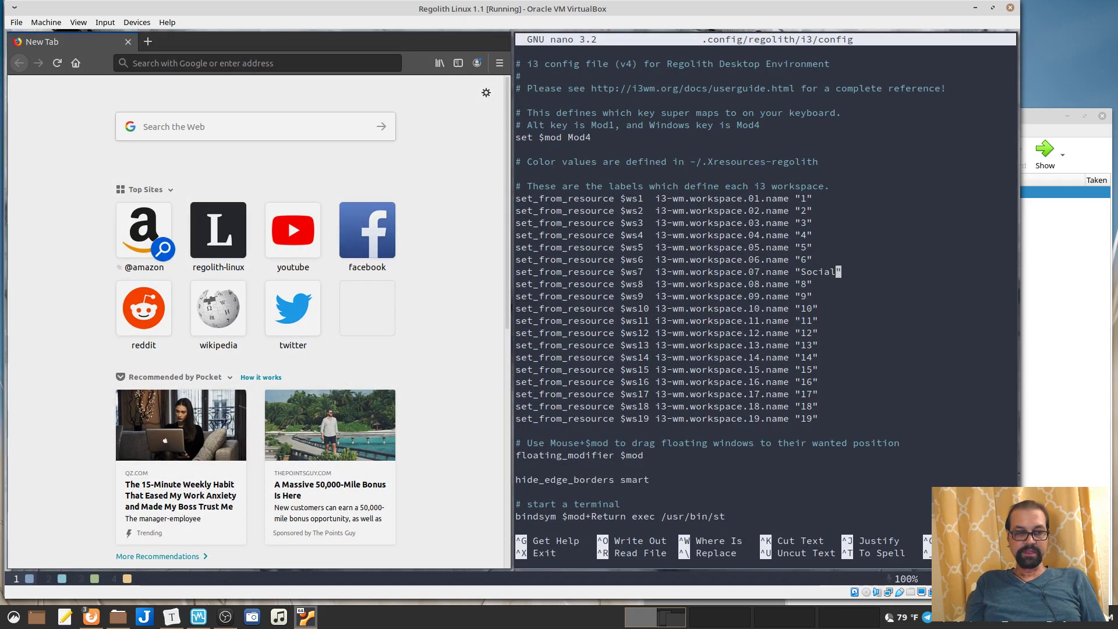
pyautogui.press('super+7')
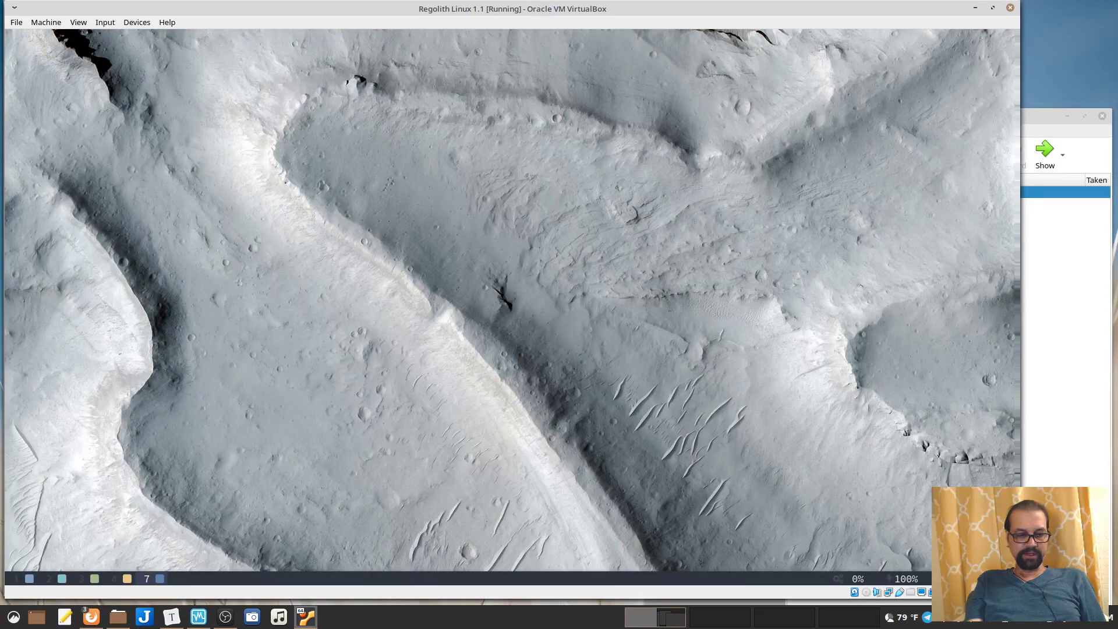
pyautogui.press('super+1')
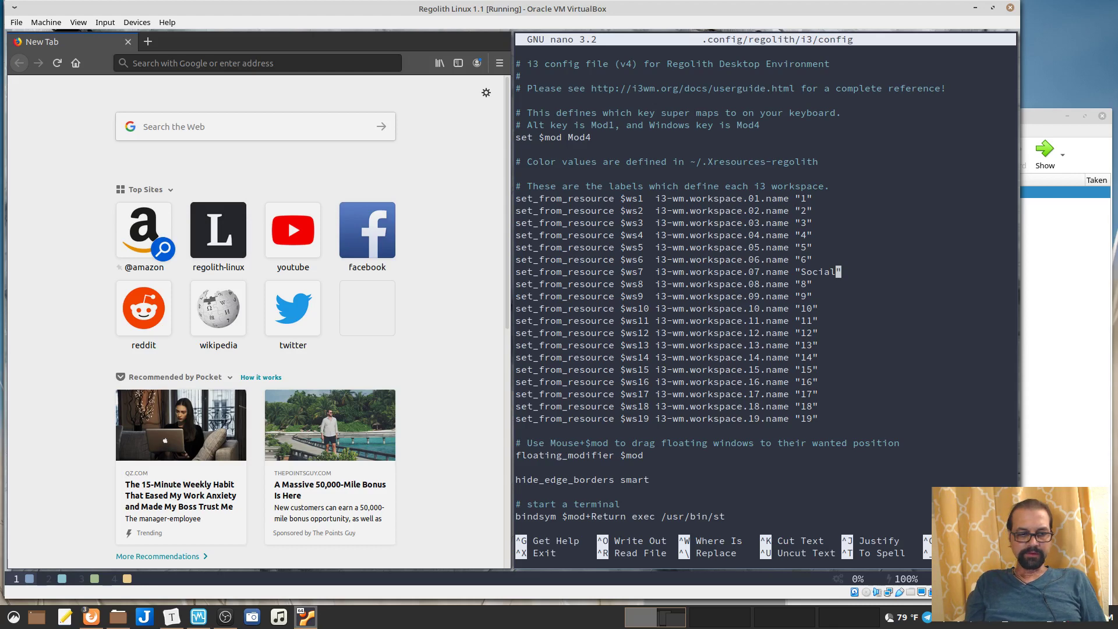
# Close the browser window with three Regolith tabs on workspace 4 and show the keybindings helper on the emptied workspace
pyautogui.press('super+2')
pyautogui.press('super+3')
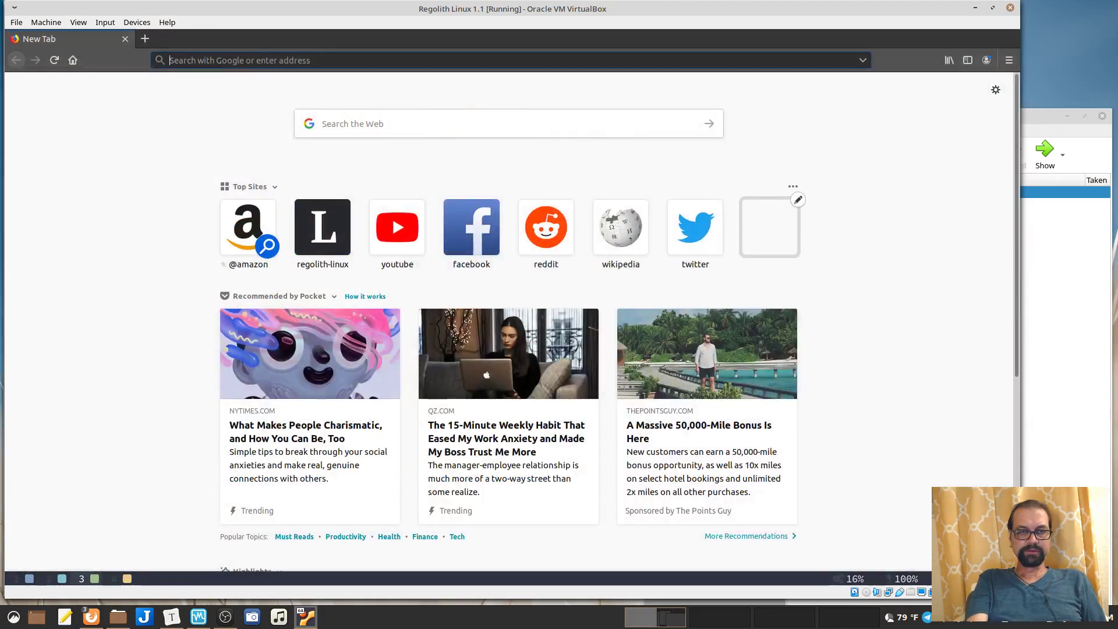
pyautogui.press('super+4')
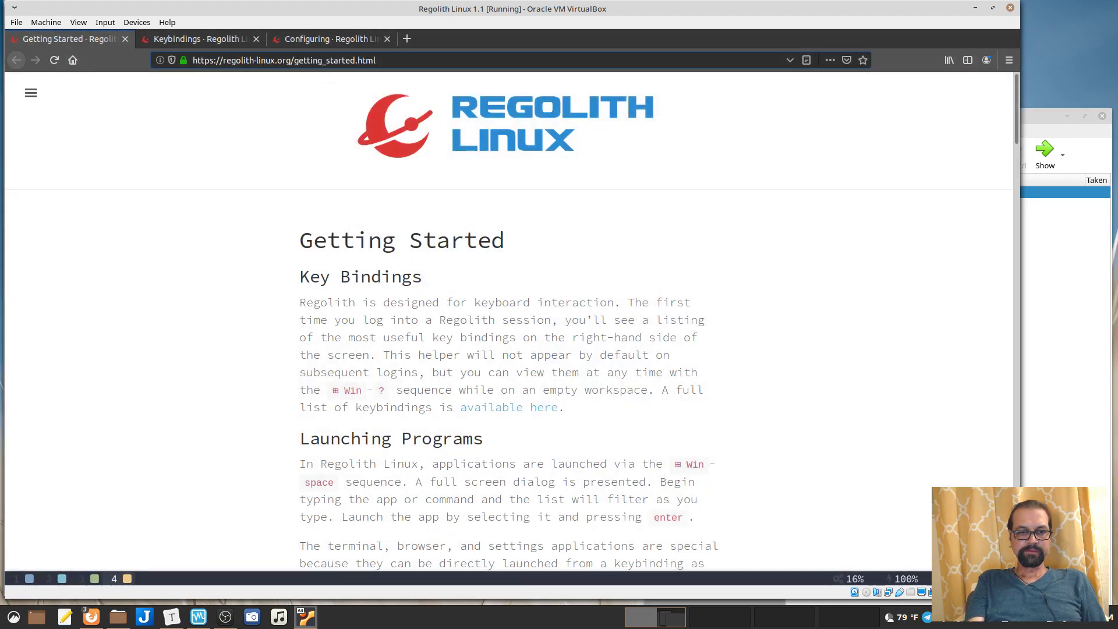
pyautogui.press('super+shift+q')
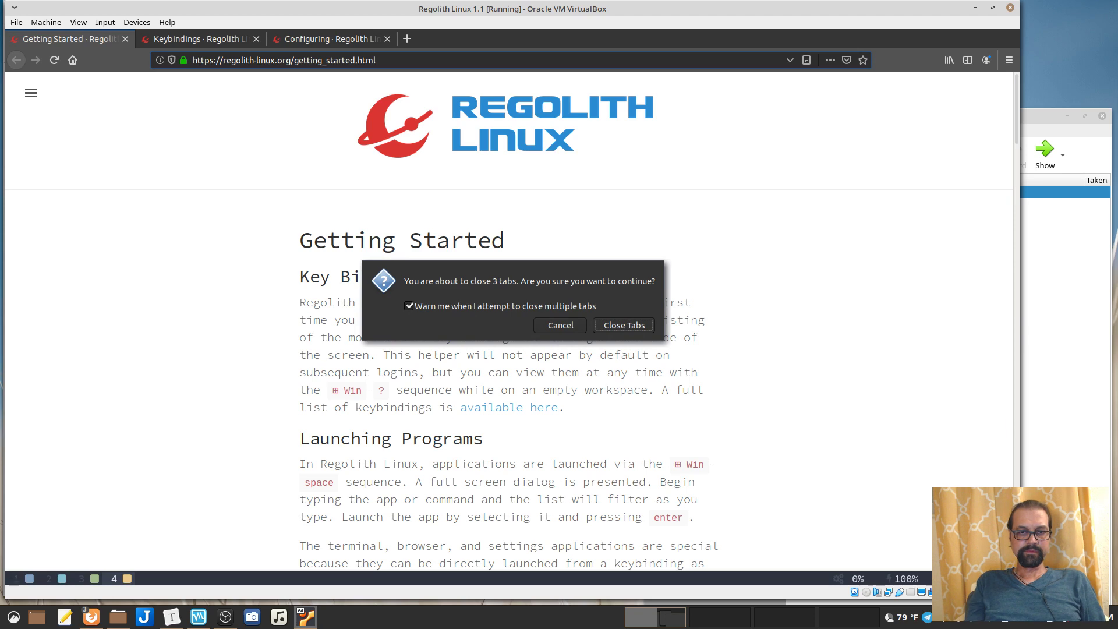
pyautogui.click(641, 328)
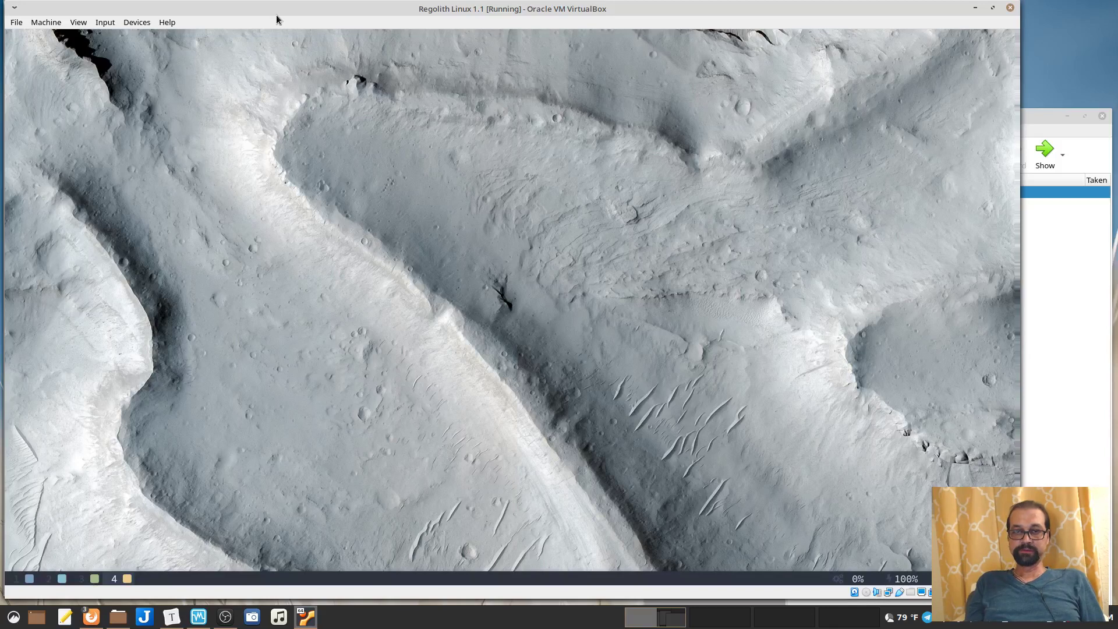
pyautogui.press('super+question')
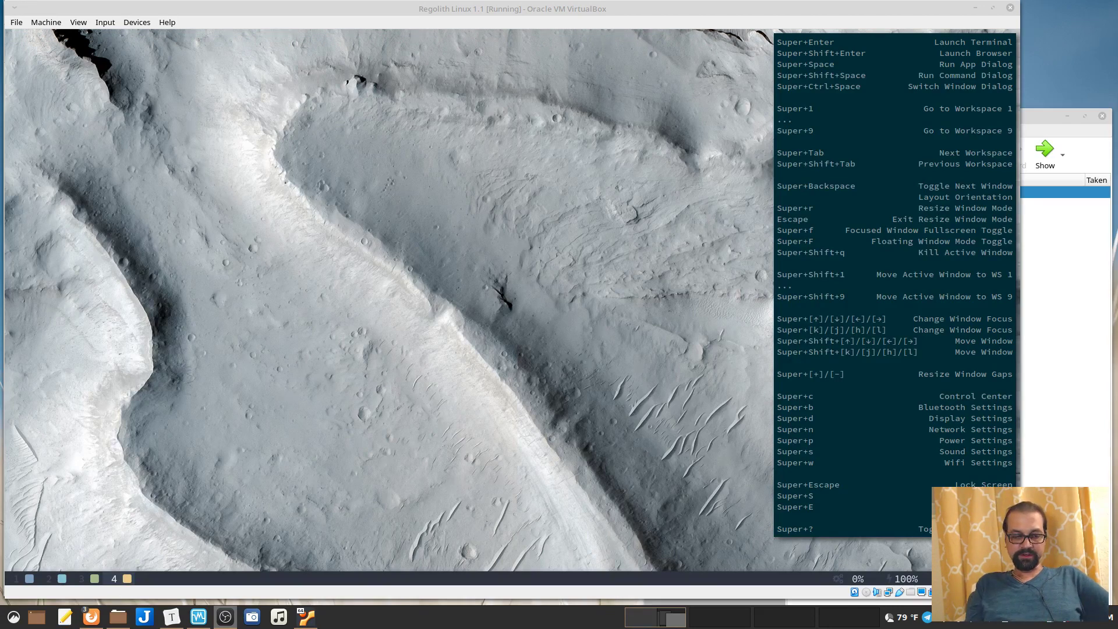
pyautogui.moveTo(91, 617)
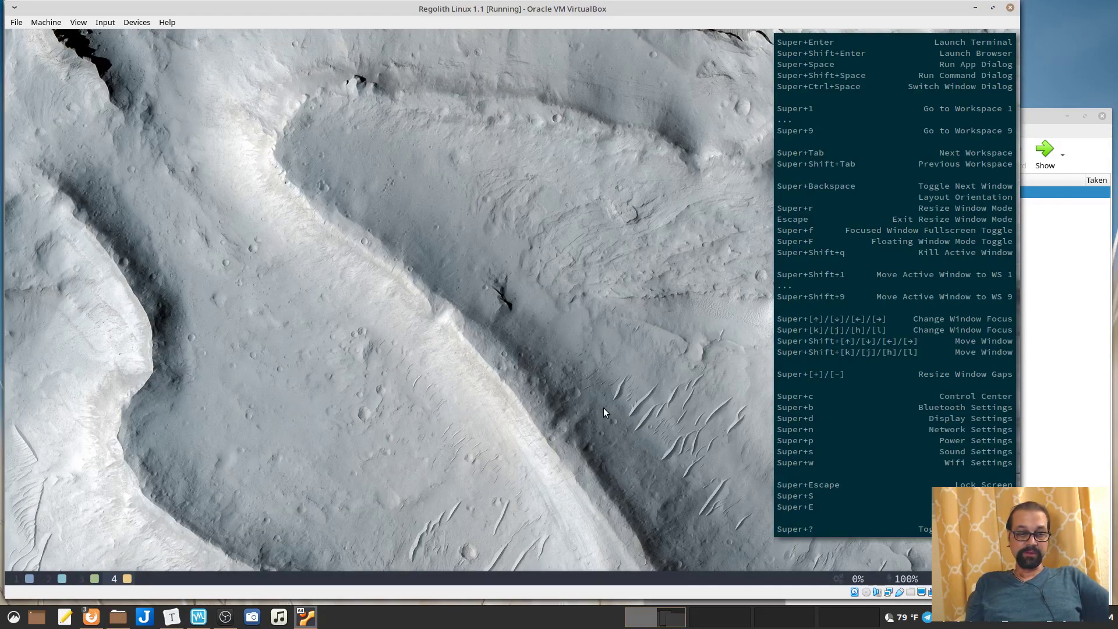
# Widen the browser window beside the nano terminal on workspace 1 using resize mode
pyautogui.press('super+1')
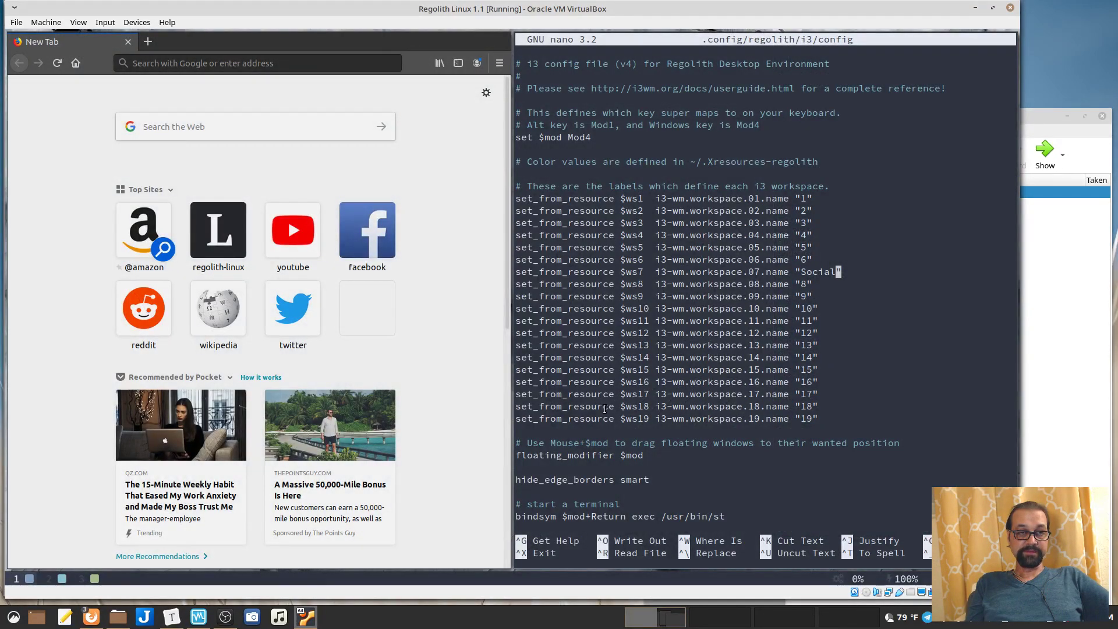
pyautogui.press('super+r')
pyautogui.press('Right')
pyautogui.press('Right')
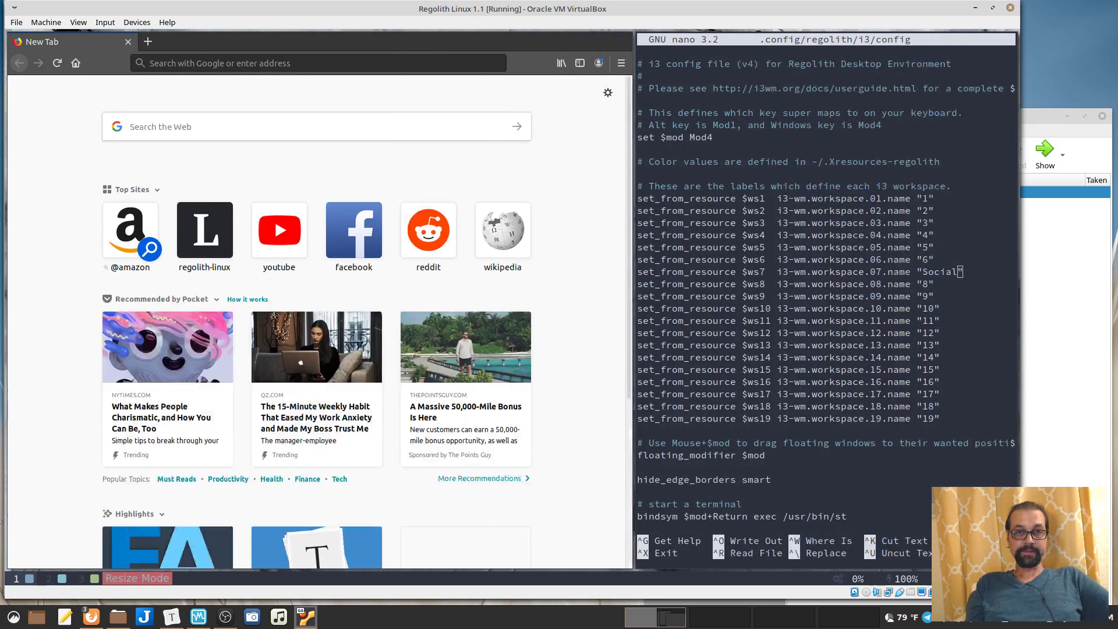
pyautogui.press('Escape')
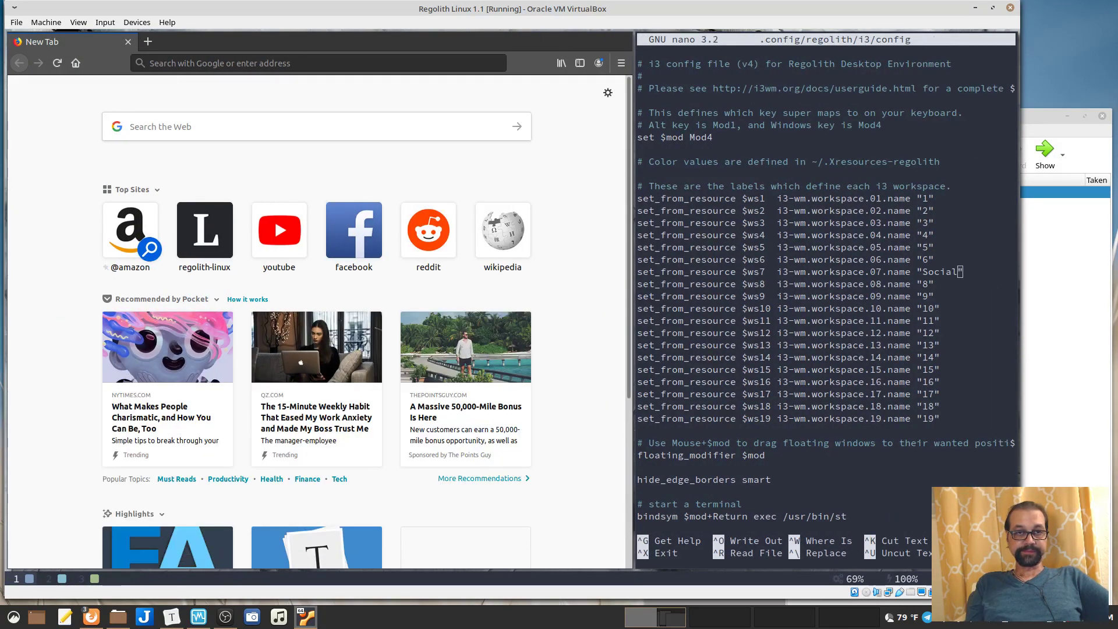
# Open the Configuring page of regolith-linux.org in the browser and view its sample Xresources file
pyautogui.hotkey('ctrl', 'l')
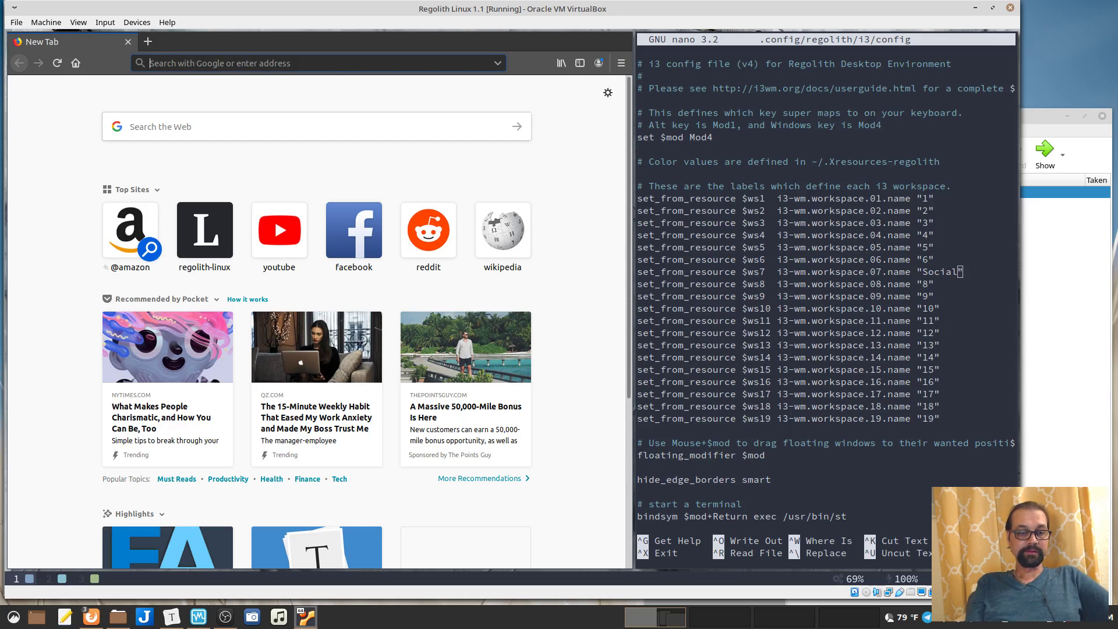
pyautogui.write('regolith-linux.org')
pyautogui.press('Return')
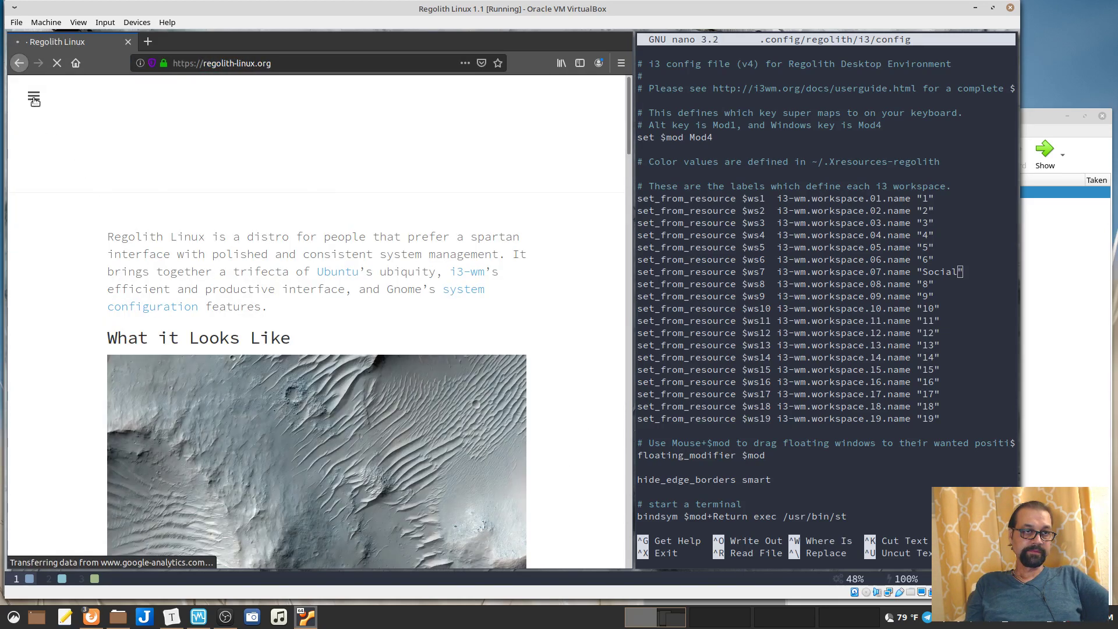
pyautogui.click(34, 95)
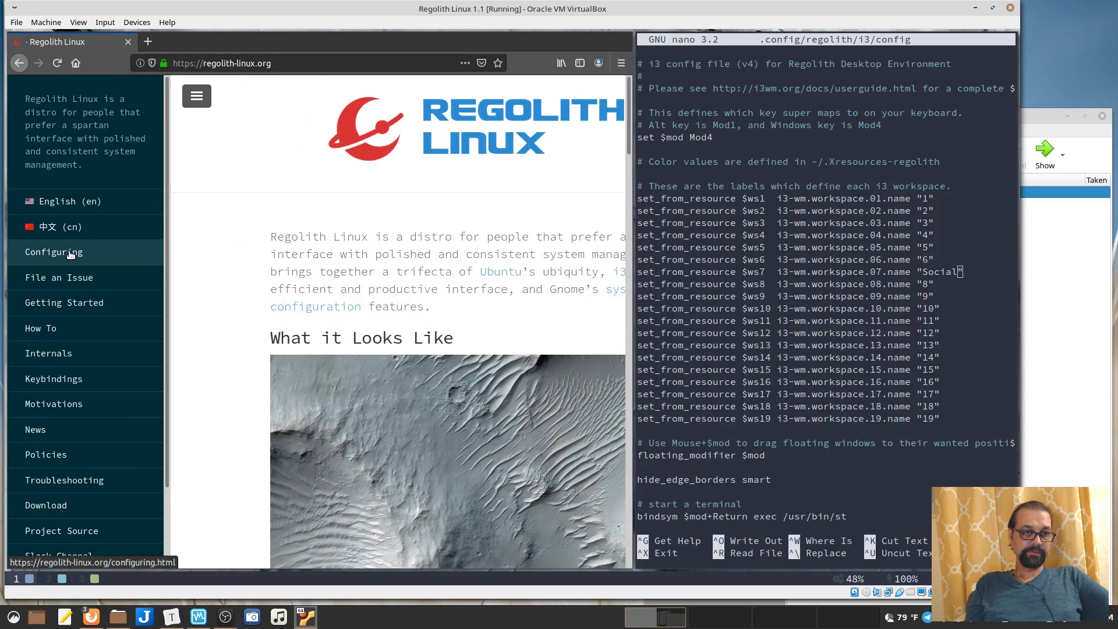
pyautogui.click(70, 253)
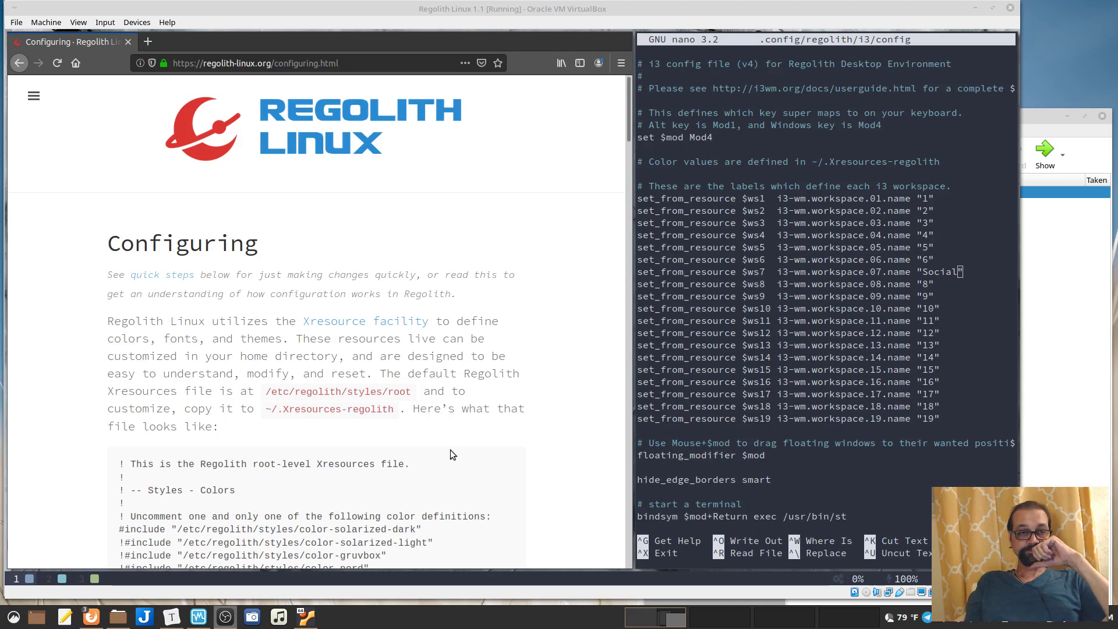
pyautogui.scroll(-3, 246, 309)
pyautogui.scroll(-3, 247, 309)
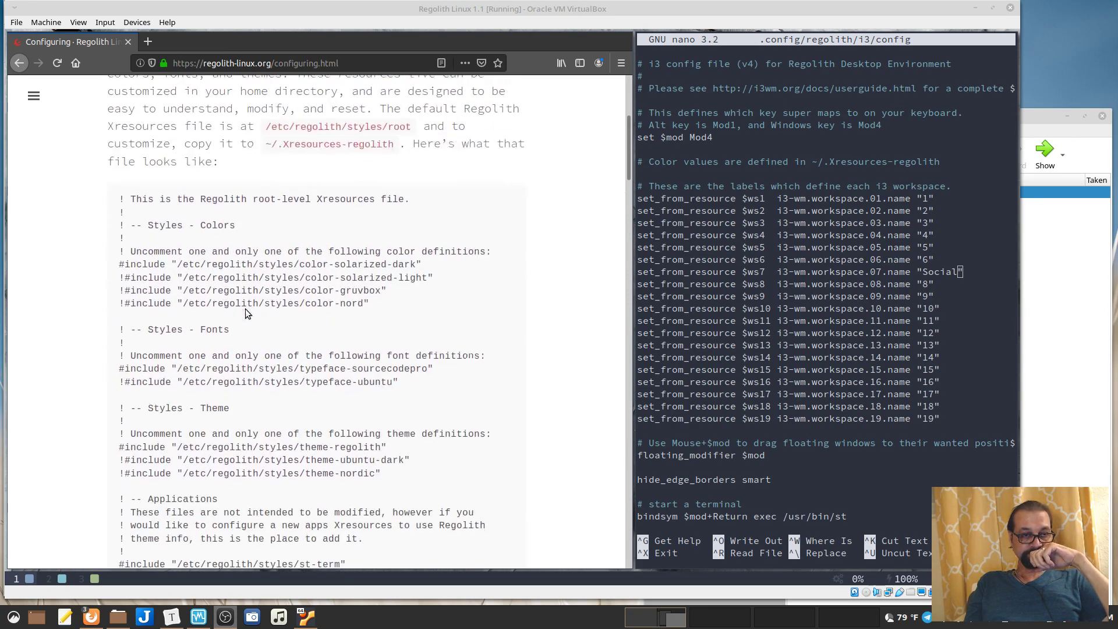
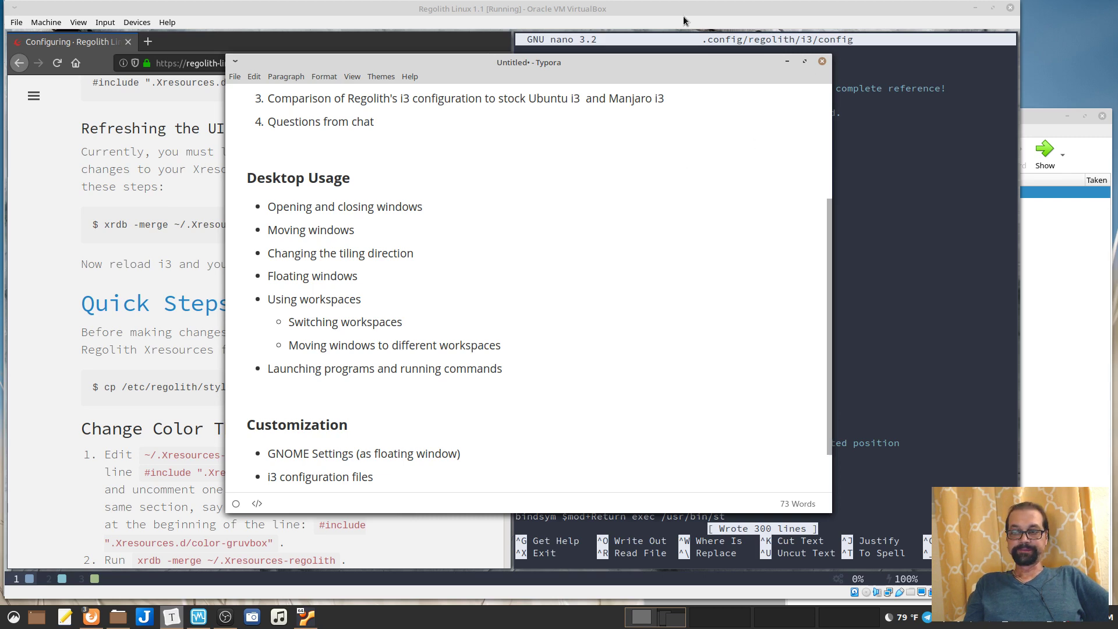
# Bring the Regolith virtual machine window to the front and switch to the empty workspace 4
pyautogui.click(863, 9)
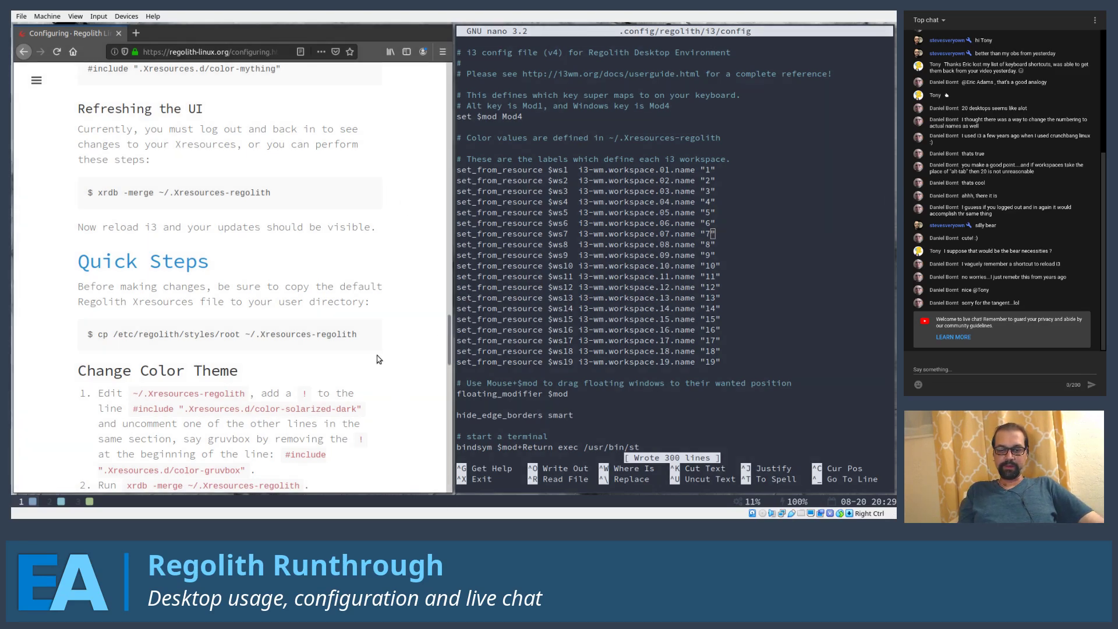
pyautogui.press('super+3')
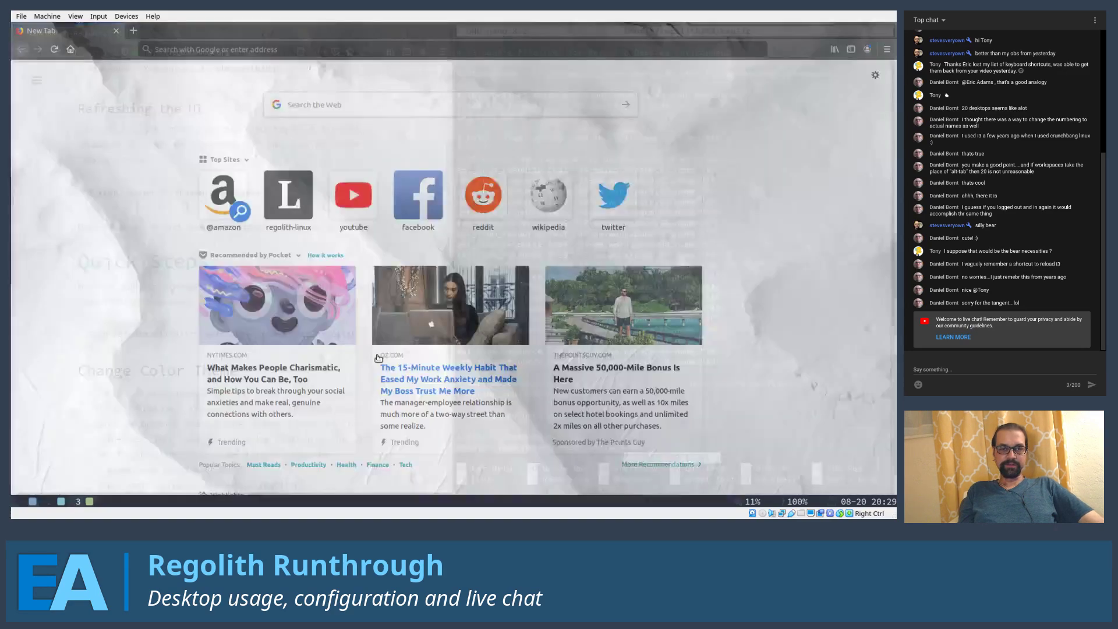
pyautogui.press('super+4')
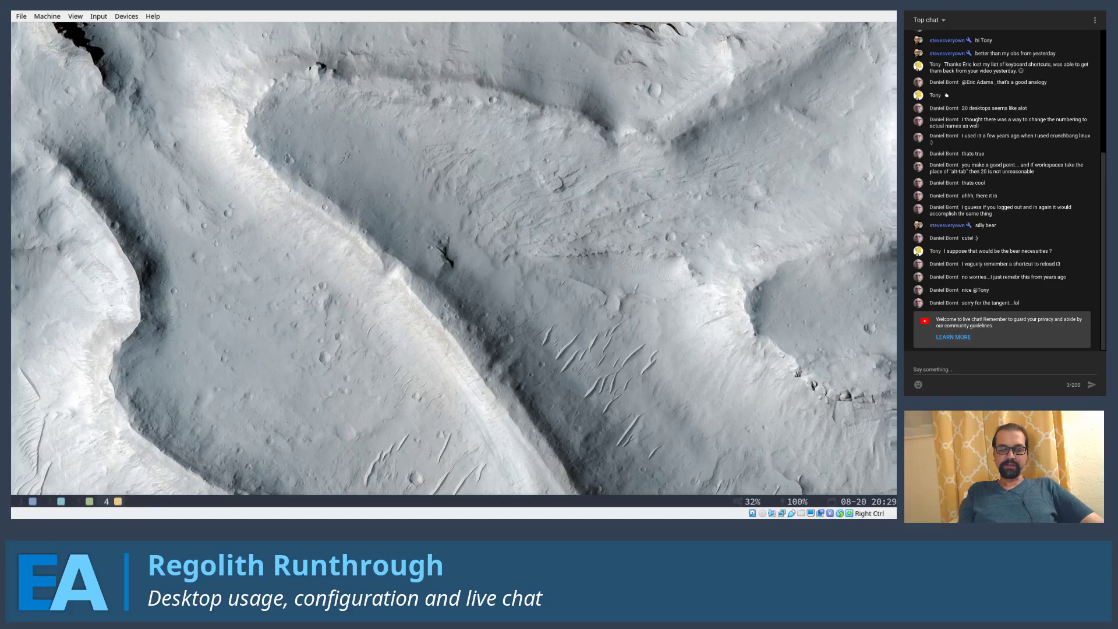
# Open the application launcher, search it for "text", and clear the search
pyautogui.press('super+space')
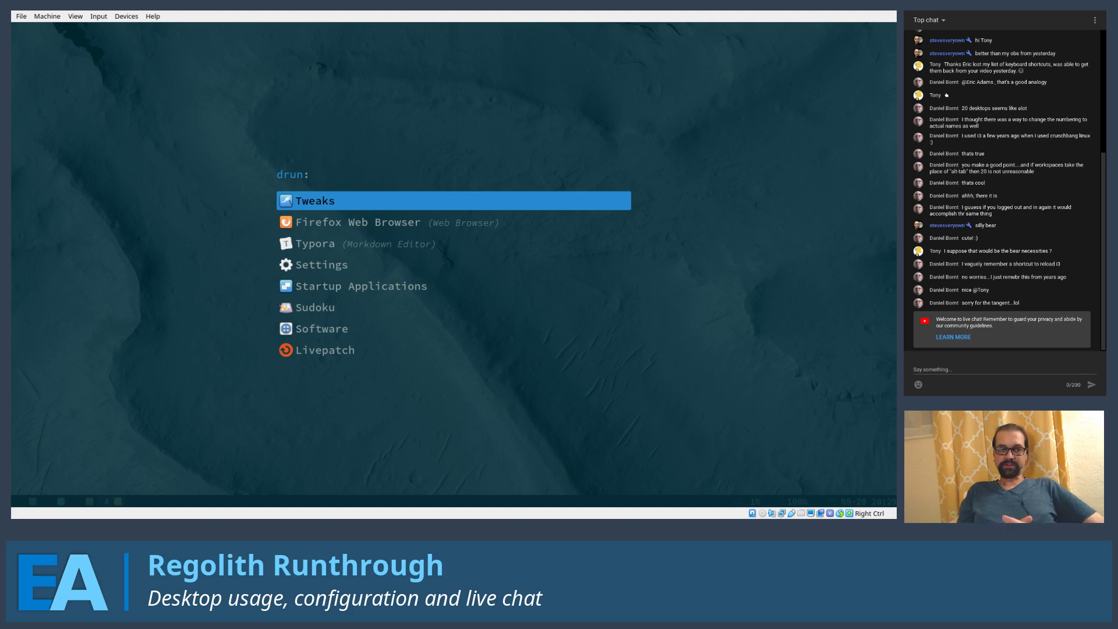
pyautogui.write('text')
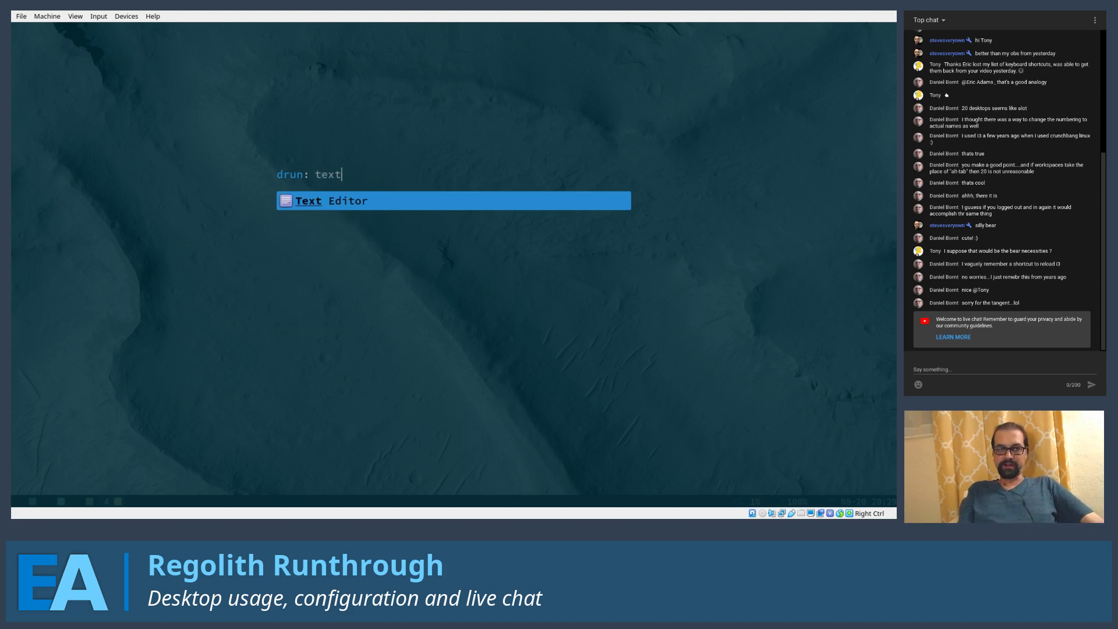
pyautogui.press('BackSpace')
pyautogui.press('BackSpace')
pyautogui.press('BackSpace')
pyautogui.press('BackSpace')
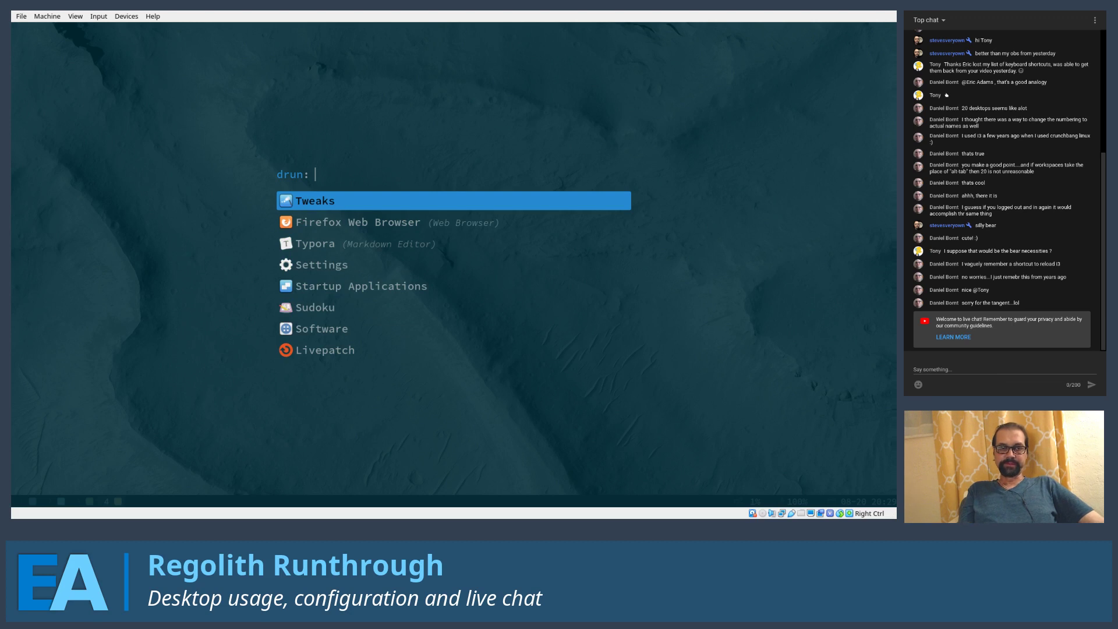
# Browse the launcher's full list of installed applications, moving through its entries and pages in both directions
pyautogui.press('Down')
pyautogui.press('Down')
pyautogui.press('Down')
pyautogui.press('Down')
pyautogui.press('Down')
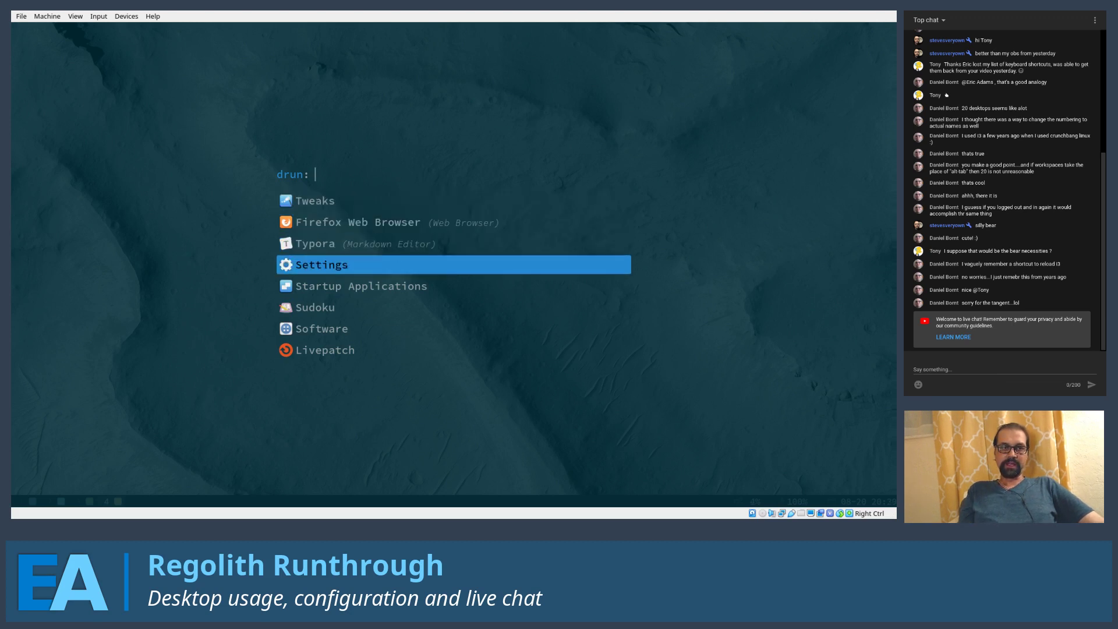
pyautogui.press('Down')
pyautogui.press('Down')
pyautogui.press('Down')
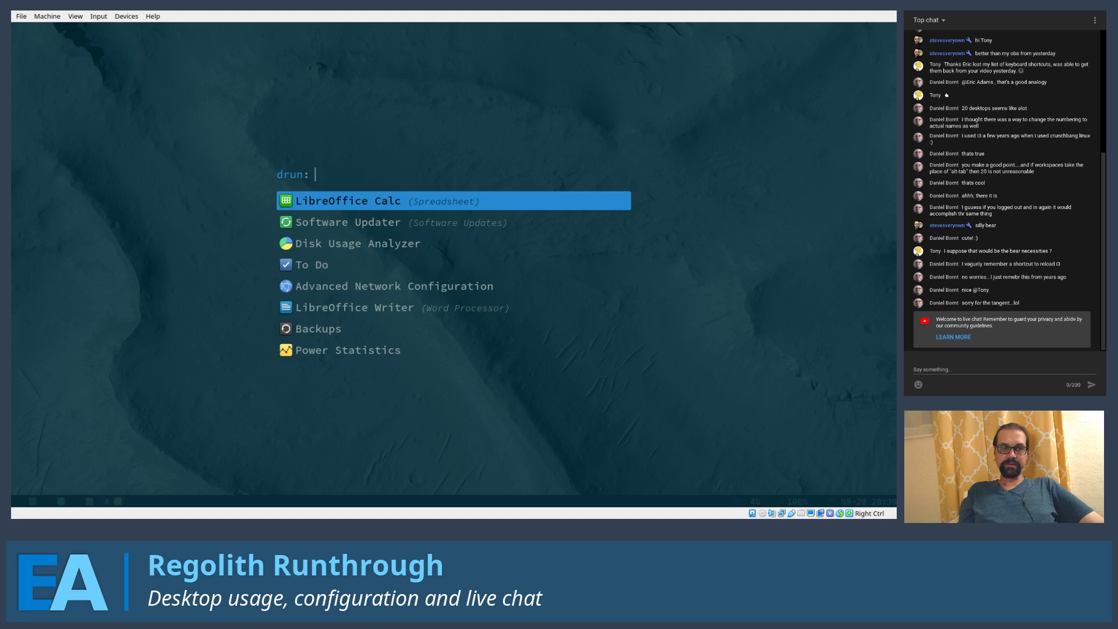
pyautogui.press('Down')
pyautogui.press('Down')
pyautogui.press('Down')
pyautogui.press('Down')
pyautogui.press('Down')
pyautogui.press('Down')
pyautogui.press('Down')
pyautogui.press('Down')
pyautogui.press('Down')
pyautogui.press('Down')
pyautogui.press('Down')
pyautogui.press('Down')
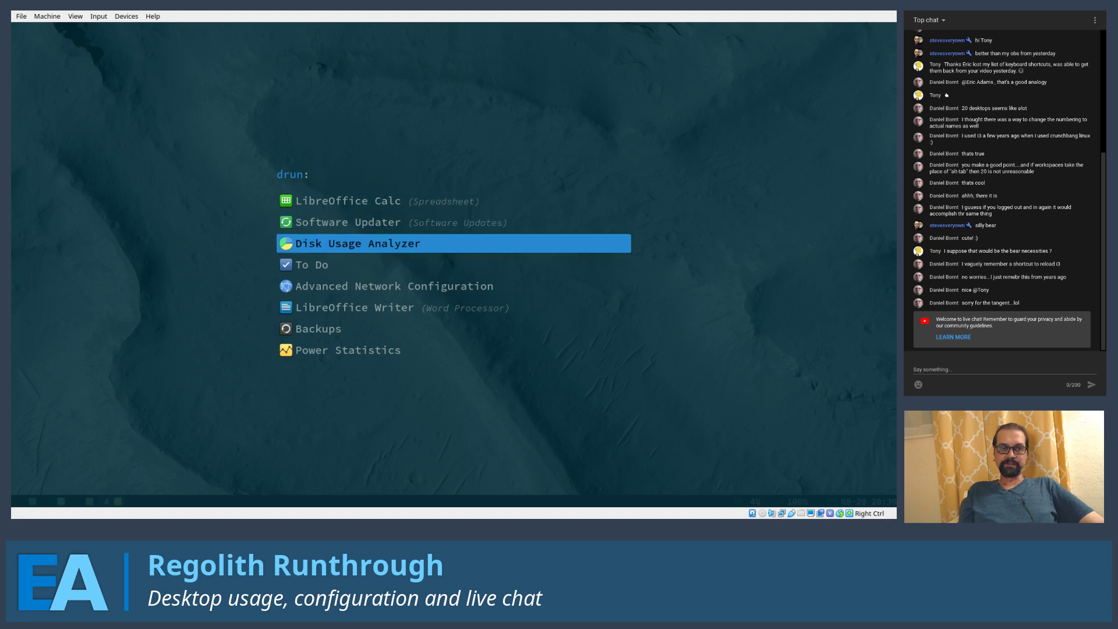
pyautogui.press('Up')
pyautogui.press('Up')
pyautogui.press('Up')
pyautogui.press('Up')
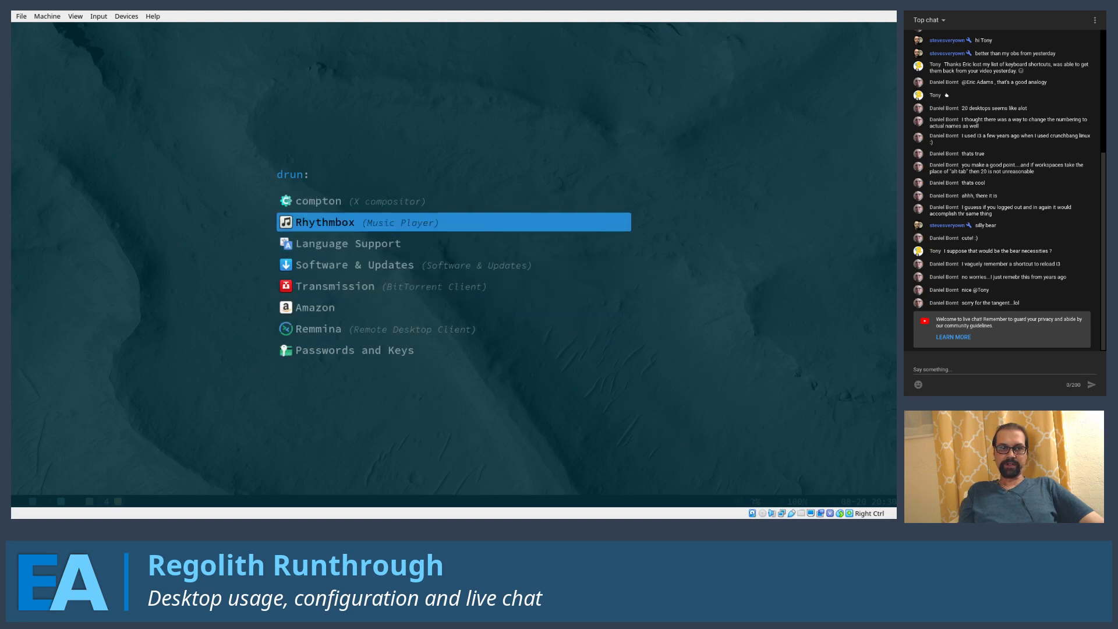
pyautogui.press('Down')
pyautogui.press('Down')
pyautogui.press('Down')
pyautogui.press('Down')
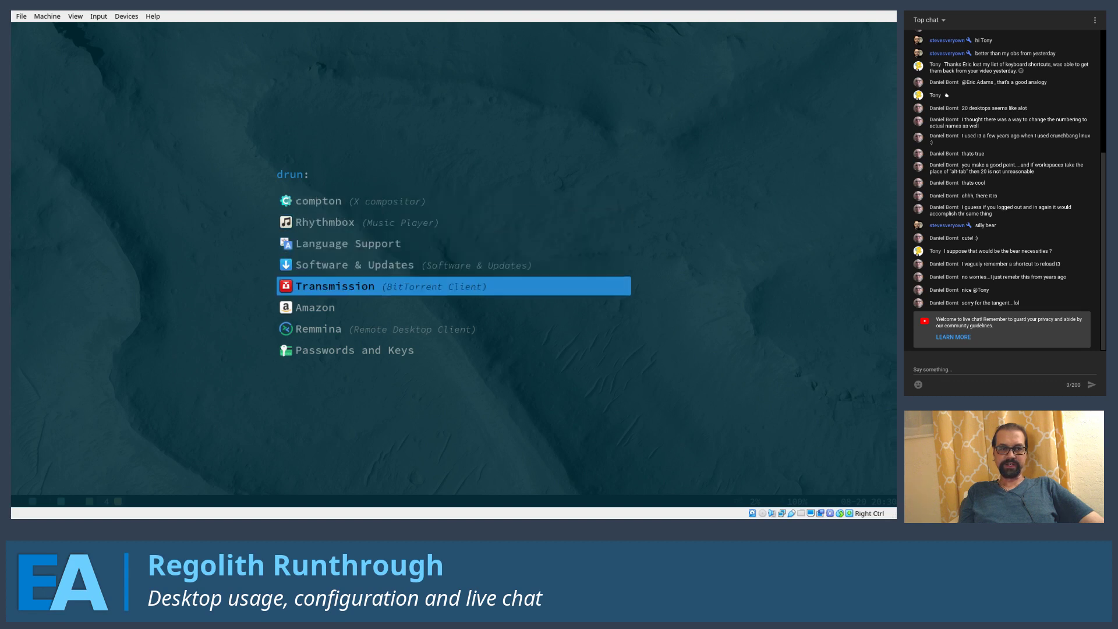
pyautogui.press('Up')
pyautogui.press('Up')
pyautogui.press('Up')
pyautogui.press('Up')
pyautogui.press('Up')
pyautogui.press('Up')
pyautogui.press('Up')
pyautogui.press('Up')
pyautogui.press('Up')
pyautogui.press('Up')
pyautogui.press('Up')
pyautogui.press('Up')
pyautogui.press('Up')
pyautogui.press('Up')
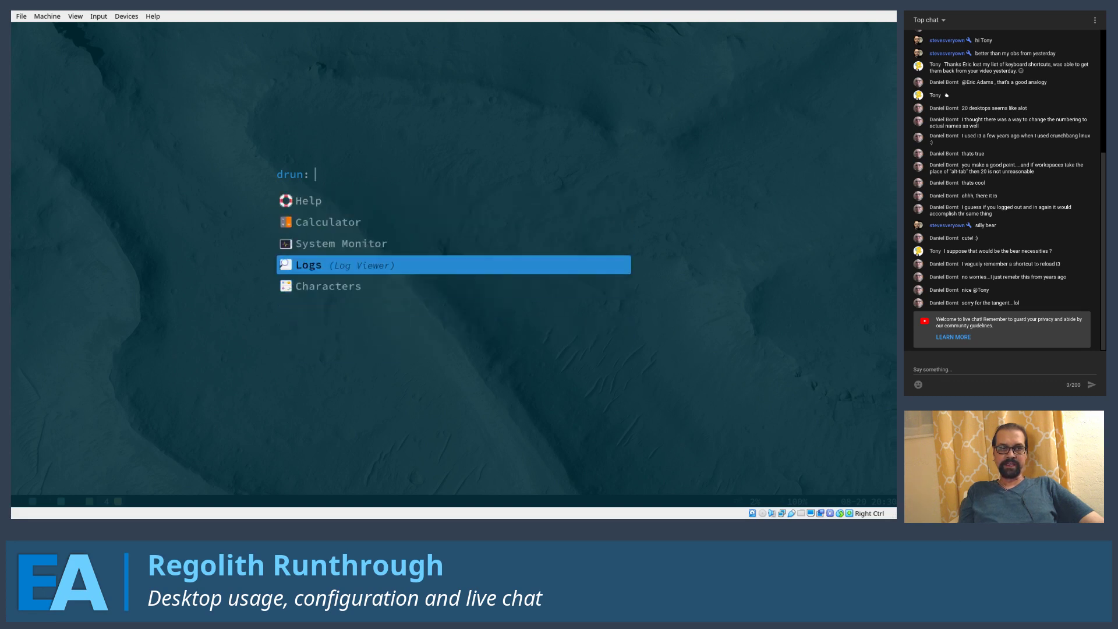
pyautogui.press('Up')
pyautogui.press('Up')
pyautogui.press('pageup')
pyautogui.press('pageup')
pyautogui.press('pageup')
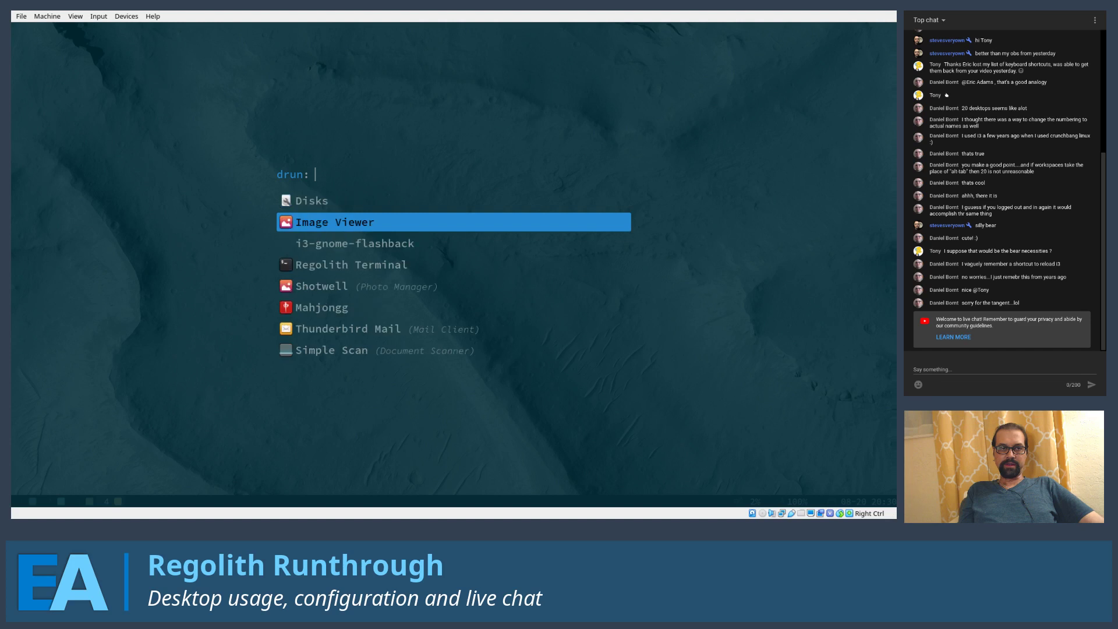
pyautogui.press('pagedown')
pyautogui.press('pageup')
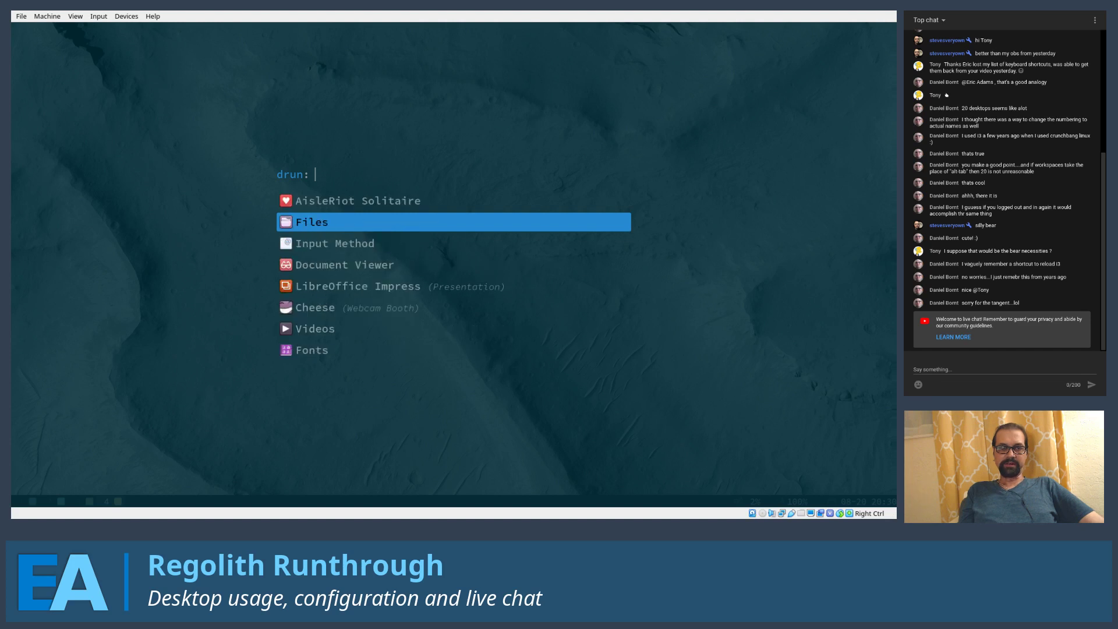
pyautogui.press('pageup')
pyautogui.press('Up')
pyautogui.press('Up')
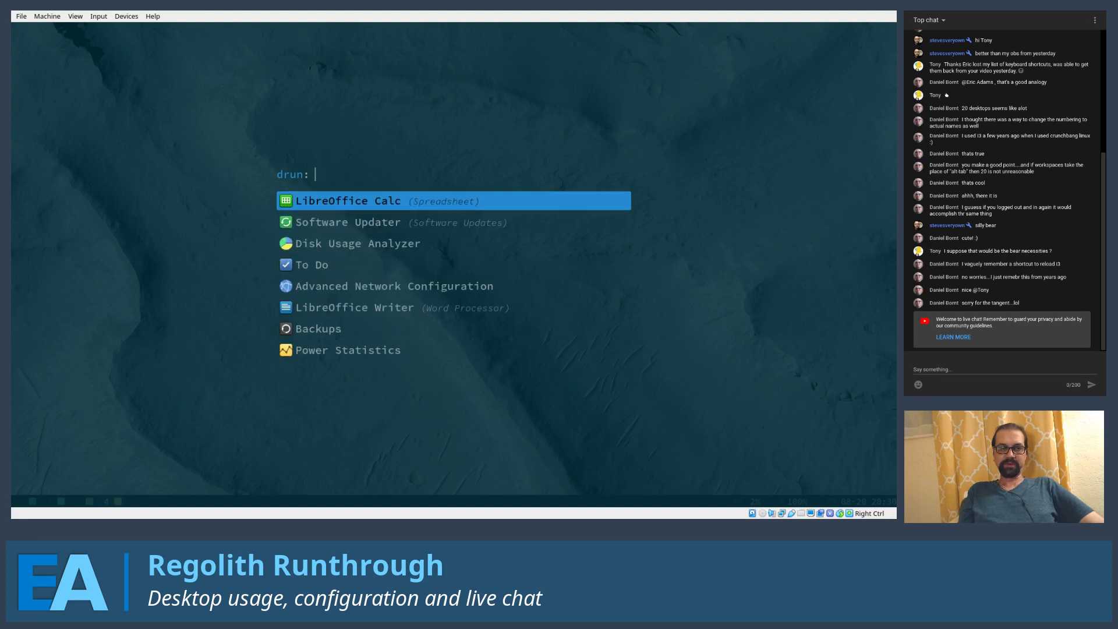
pyautogui.press('pageup')
pyautogui.press('Down')
pyautogui.press('pageup')
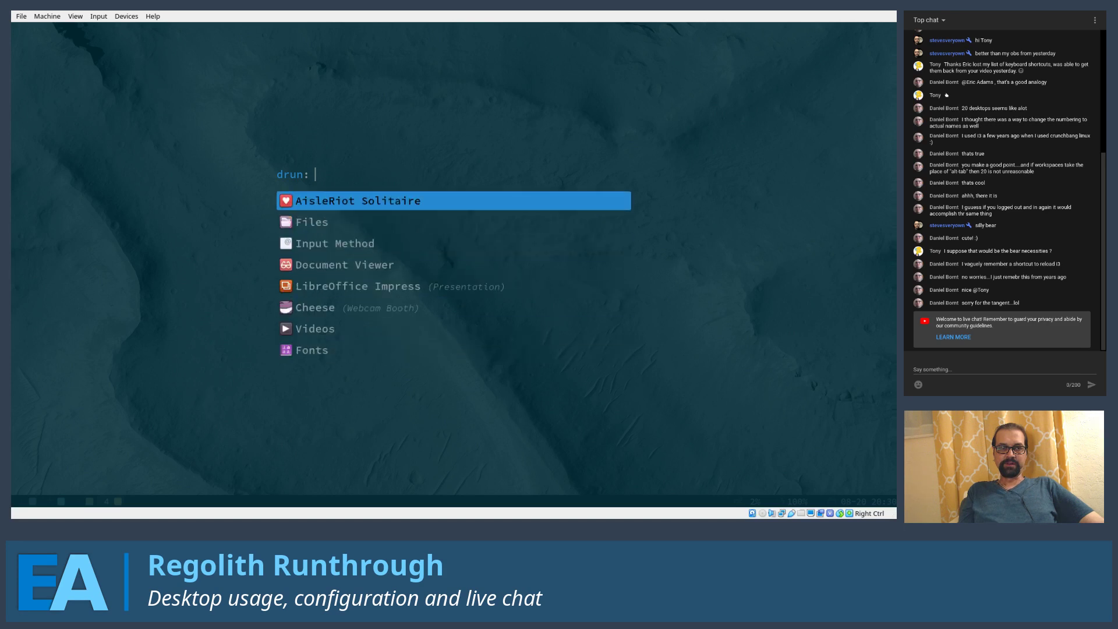
pyautogui.press('Up')
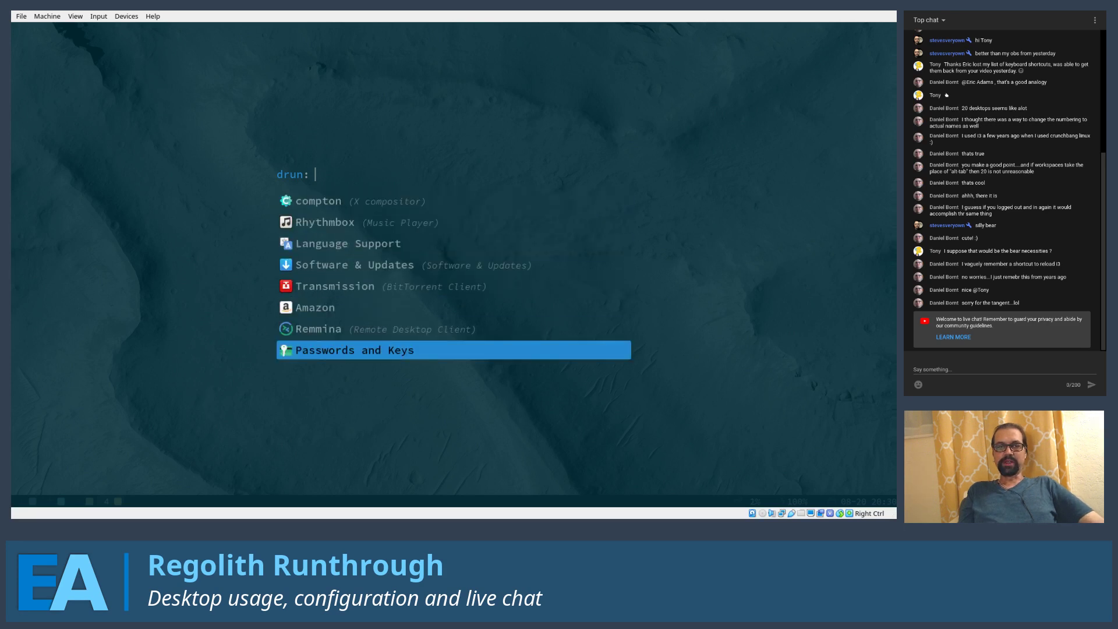
# Launch the Rhythmbox music player from the application launcher and close its window again
pyautogui.press('Up')
pyautogui.press('Up')
pyautogui.press('Up')
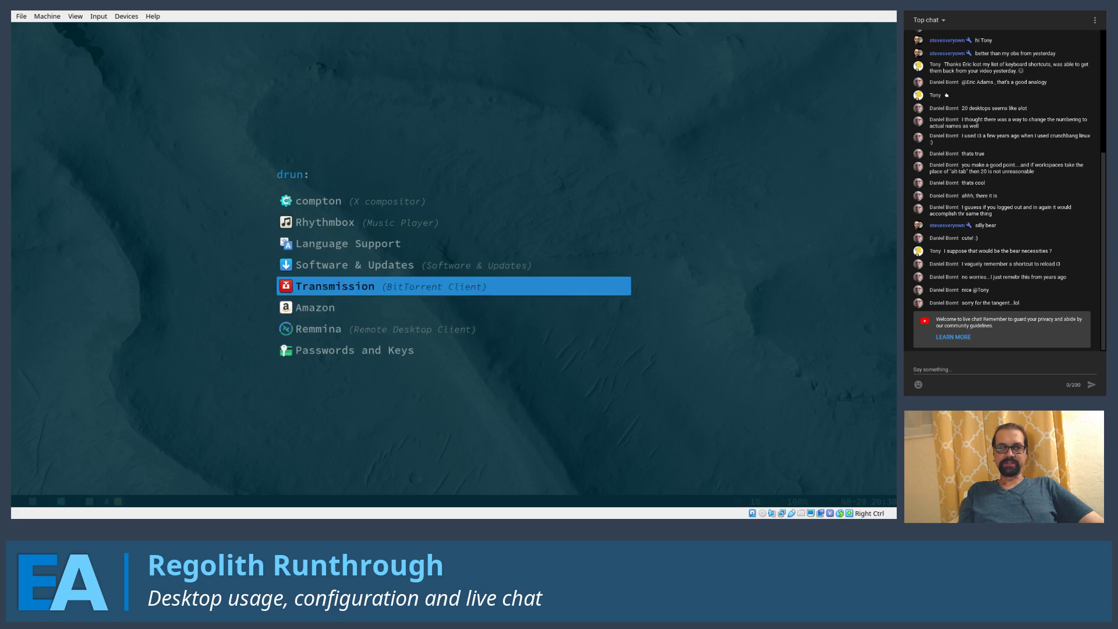
pyautogui.press('Up')
pyautogui.press('Up')
pyautogui.press('Up')
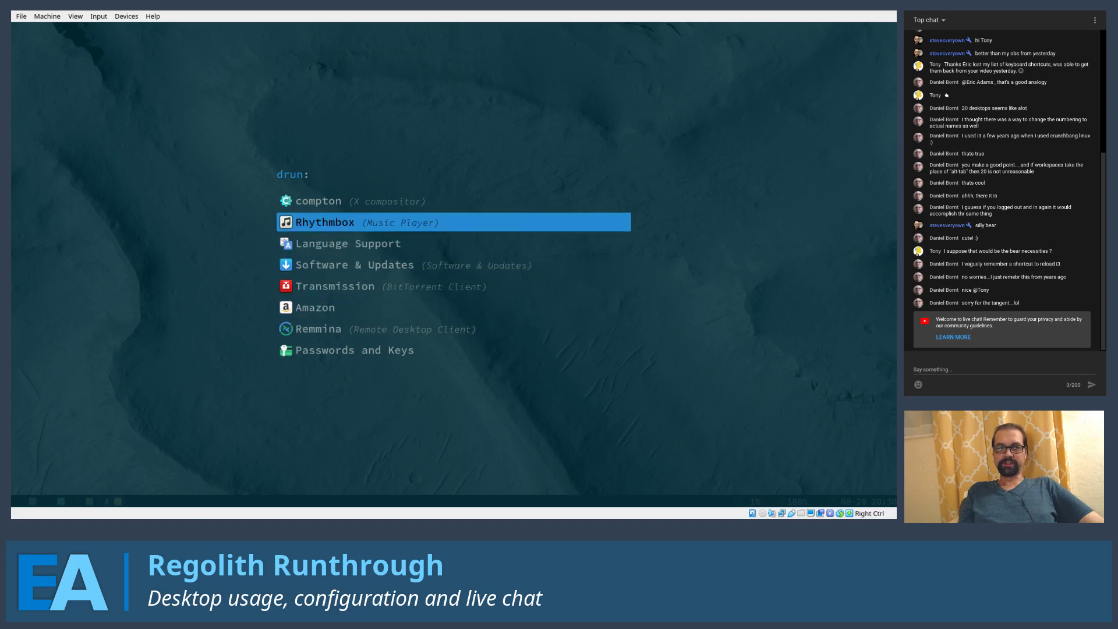
pyautogui.press('Return')
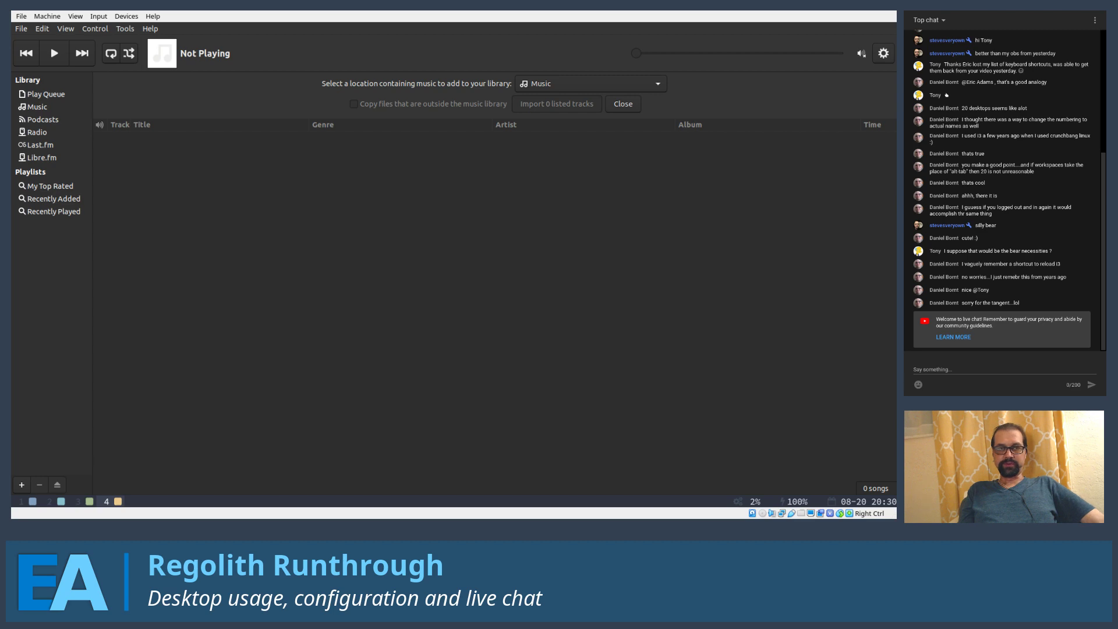
pyautogui.press('super+space')
pyautogui.press('Escape')
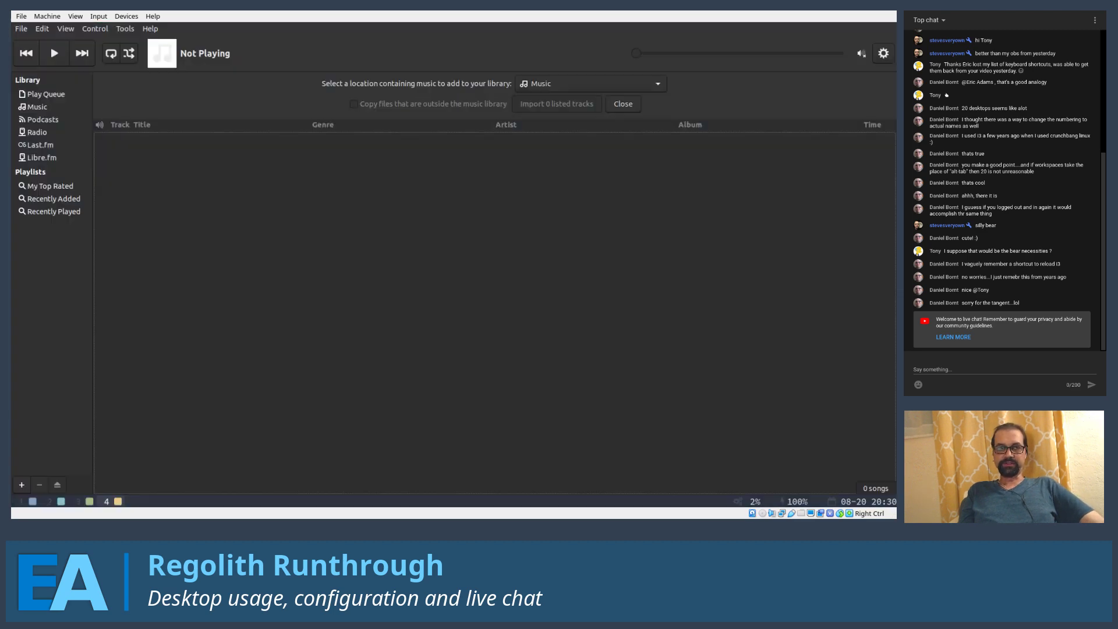
pyautogui.press('super+shift+q')
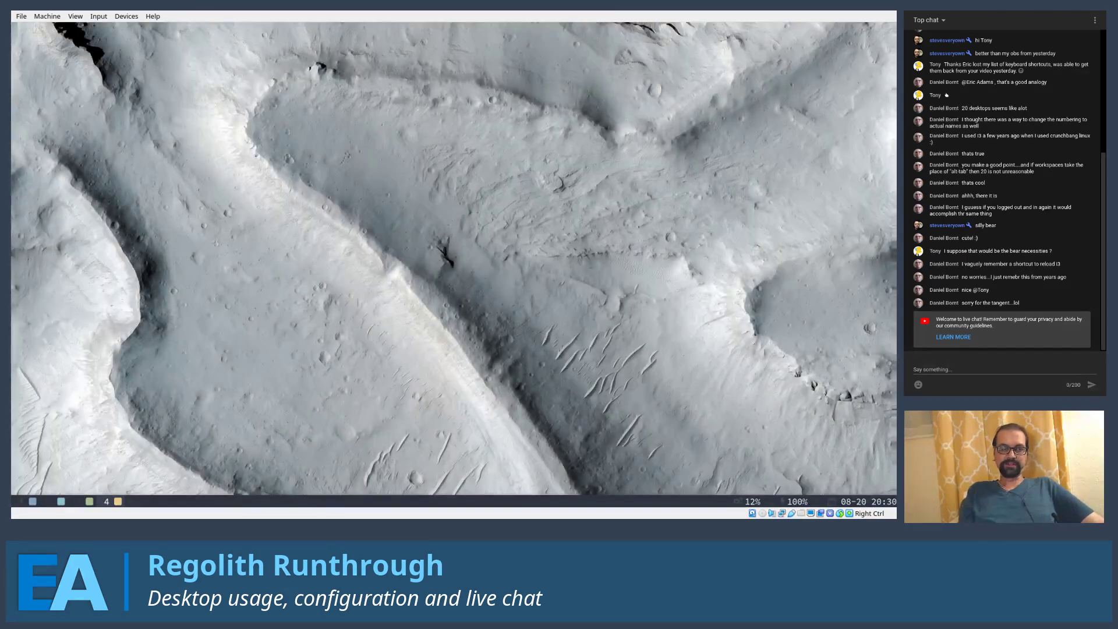
# Open the run launcher, browse its alphabetical list of executable commands from firefox down to blockdev, and dismiss it
pyautogui.press('super+shift+space')
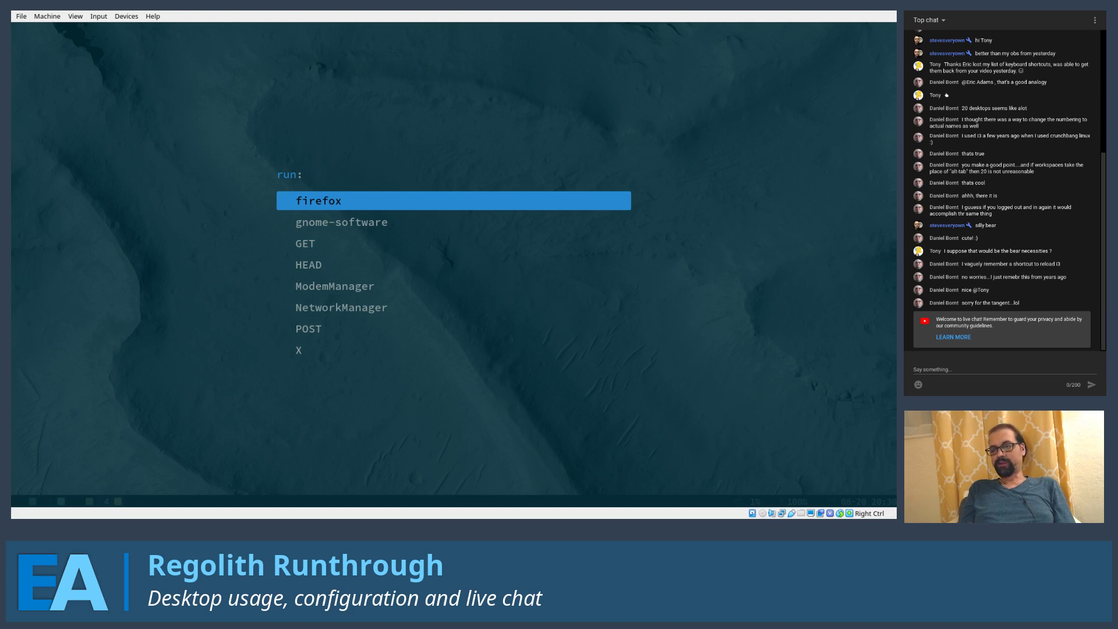
pyautogui.press('Down')
pyautogui.press('Down')
pyautogui.press('Down')
pyautogui.press('Down')
pyautogui.press('Down')
pyautogui.press('Down')
pyautogui.press('Down')
pyautogui.press('Down')
pyautogui.press('Down')
pyautogui.press('Down')
pyautogui.press('Down')
pyautogui.press('Down')
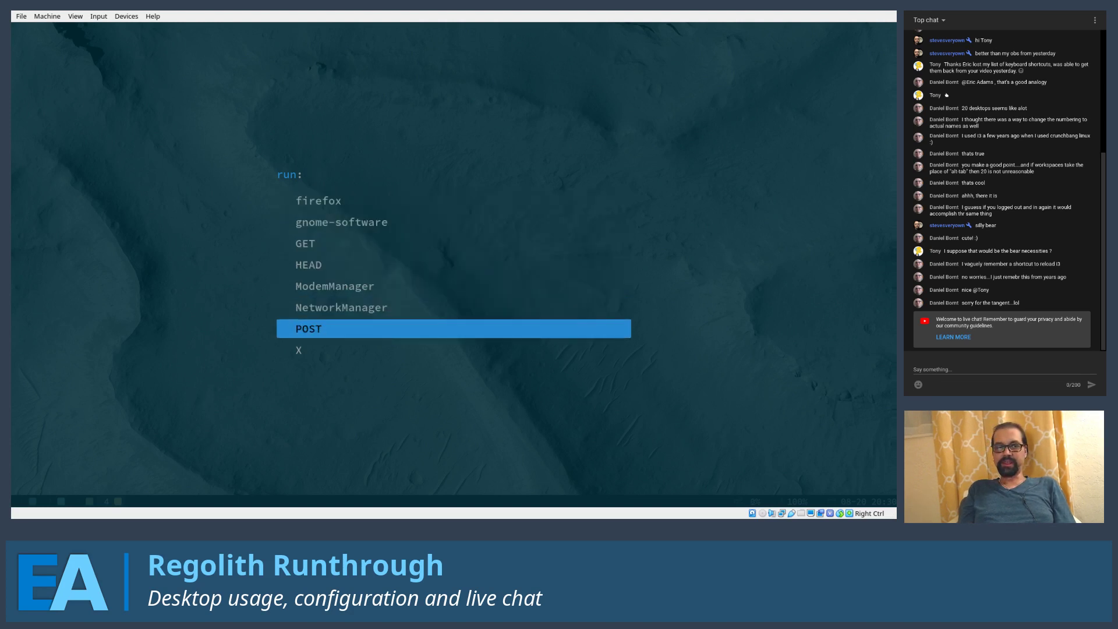
pyautogui.press('Down')
pyautogui.press('Down')
pyautogui.press('Down')
pyautogui.press('Down')
pyautogui.press('Down')
pyautogui.press('Down')
pyautogui.press('Down')
pyautogui.press('Down')
pyautogui.press('Down')
pyautogui.press('Down')
pyautogui.press('Down')
pyautogui.press('Down')
pyautogui.press('Down')
pyautogui.press('Down')
pyautogui.press('Down')
pyautogui.press('Down')
pyautogui.press('Down')
pyautogui.press('Down')
pyautogui.press('Down')
pyautogui.press('Down')
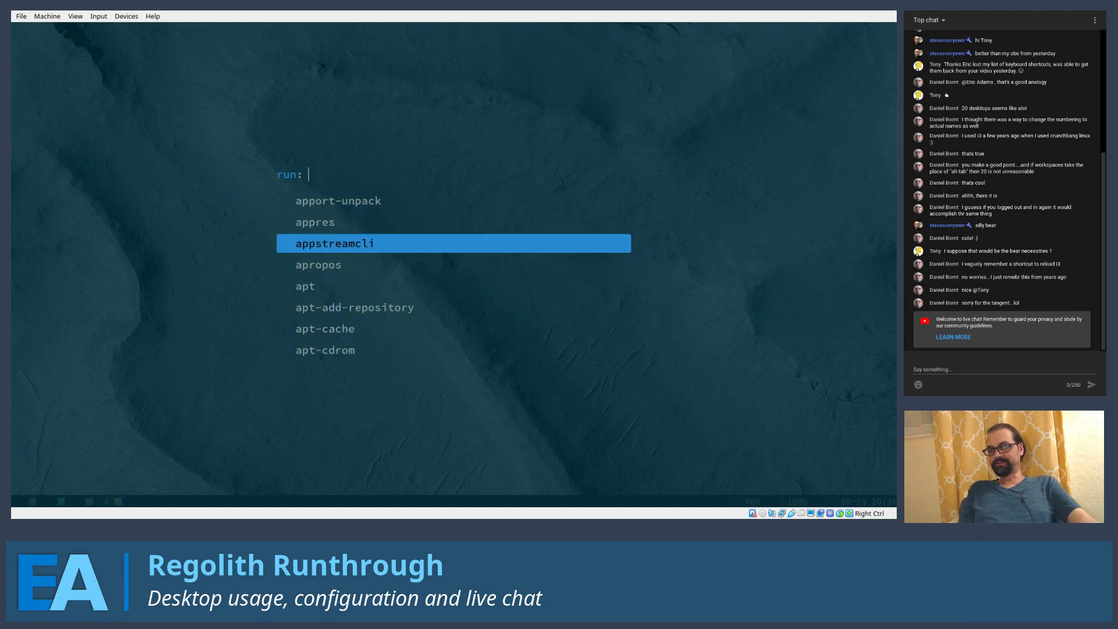
pyautogui.press('Down')
pyautogui.press('Down')
pyautogui.press('Down')
pyautogui.press('Down')
pyautogui.press('Down')
pyautogui.press('Down')
pyautogui.press('Down')
pyautogui.press('Down')
pyautogui.press('Down')
pyautogui.press('Down')
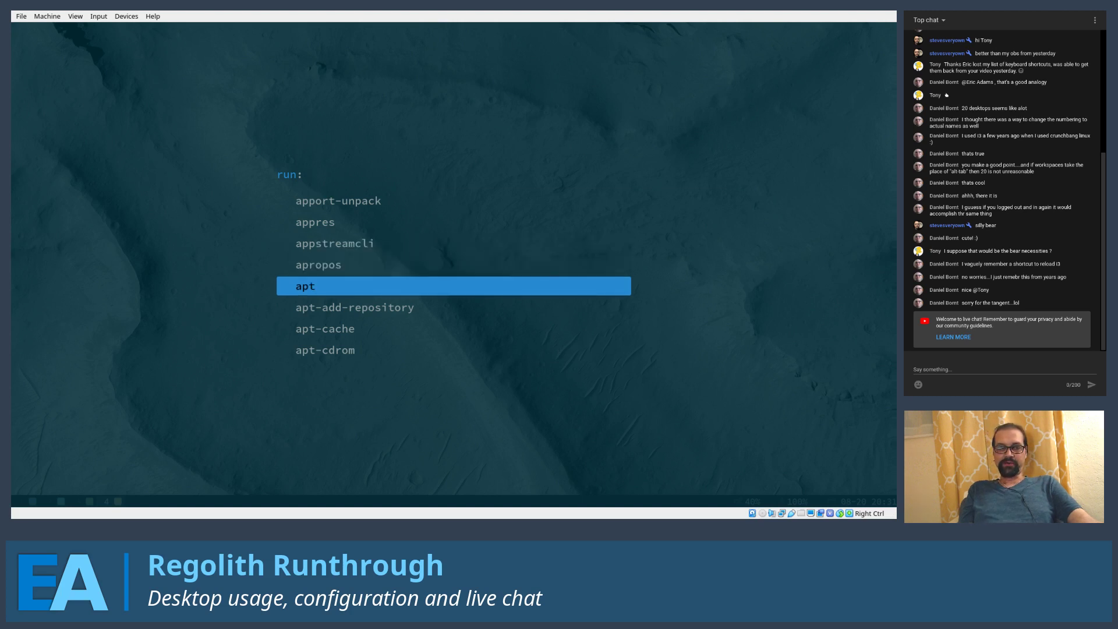
pyautogui.press('Down')
pyautogui.press('Down')
pyautogui.press('Down')
pyautogui.press('Down')
pyautogui.press('Down')
pyautogui.press('Down')
pyautogui.press('Down')
pyautogui.press('Down')
pyautogui.press('Down')
pyautogui.press('Down')
pyautogui.press('Down')
pyautogui.press('Down')
pyautogui.press('Down')
pyautogui.press('Down')
pyautogui.press('Down')
pyautogui.press('Down')
pyautogui.press('Down')
pyautogui.press('Down')
pyautogui.press('Down')
pyautogui.press('Down')
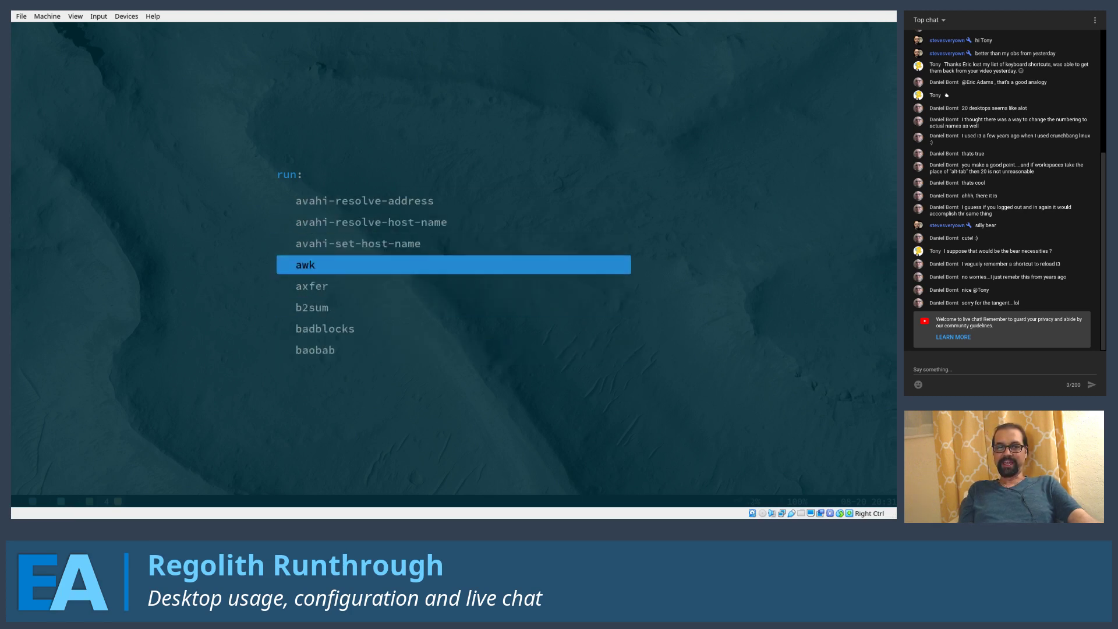
pyautogui.press('Down')
pyautogui.press('Down')
pyautogui.press('Down')
pyautogui.press('Down')
pyautogui.press('Down')
pyautogui.press('Down')
pyautogui.press('Down')
pyautogui.press('Down')
pyautogui.press('Down')
pyautogui.press('Down')
pyautogui.press('Down')
pyautogui.press('Down')
pyautogui.press('Down')
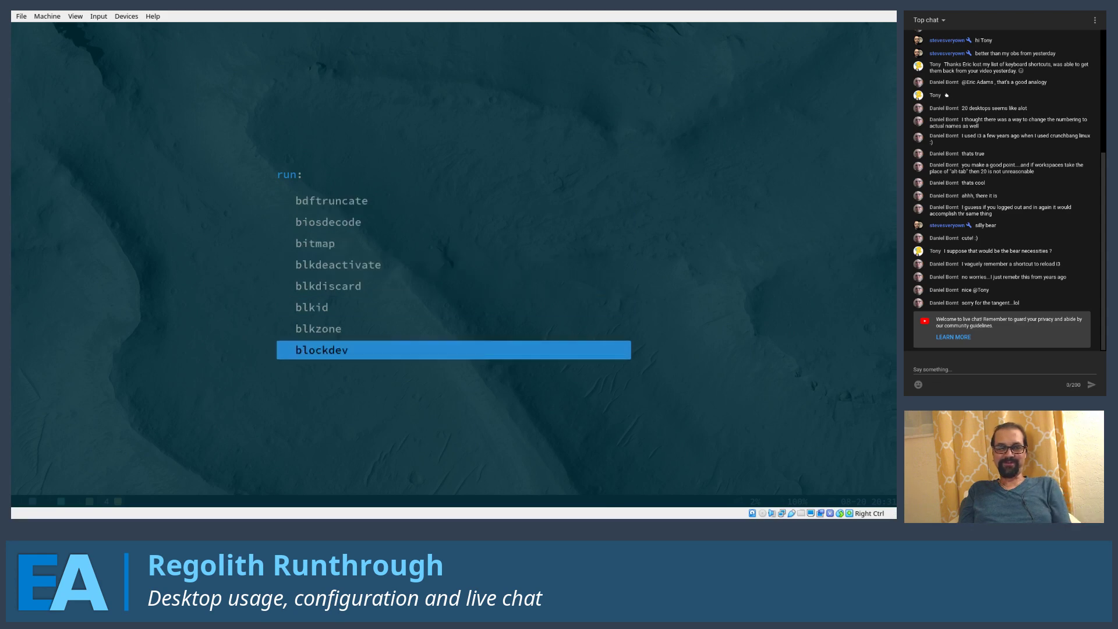
pyautogui.press('Escape')
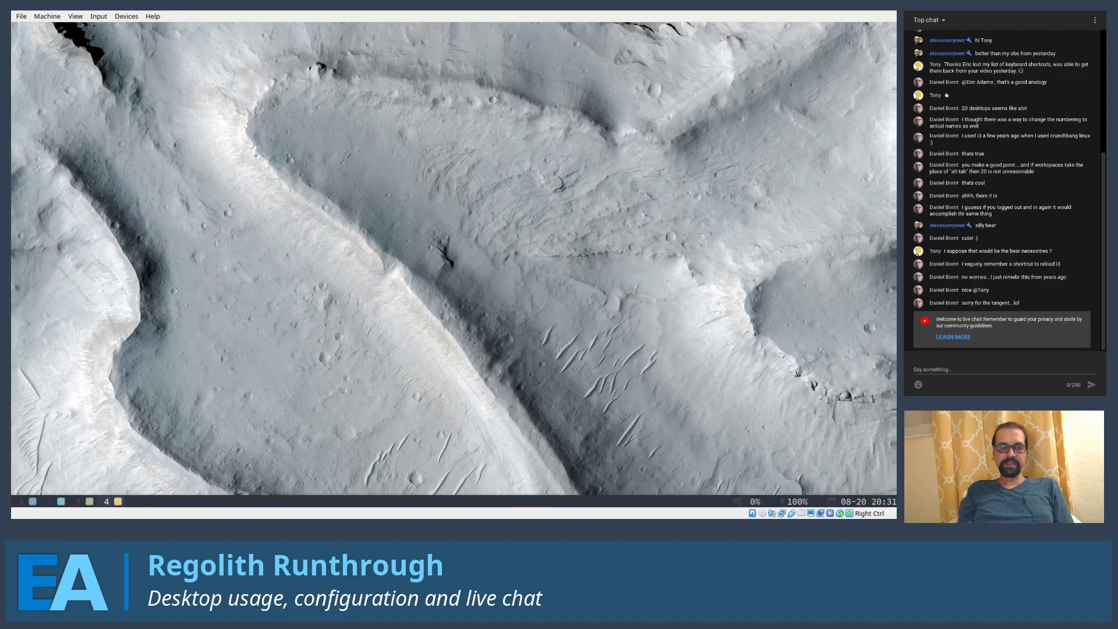
# Switch to workspace 1, which holds the browser and the i3 config file in nano
pyautogui.press('super+1')
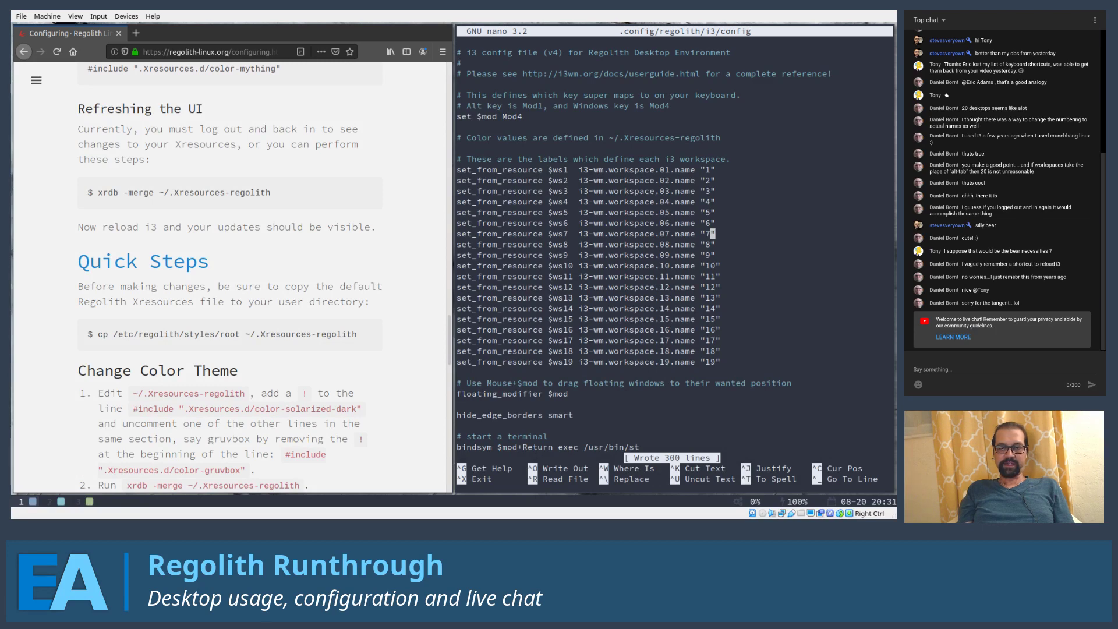
pyautogui.press('super+Return')
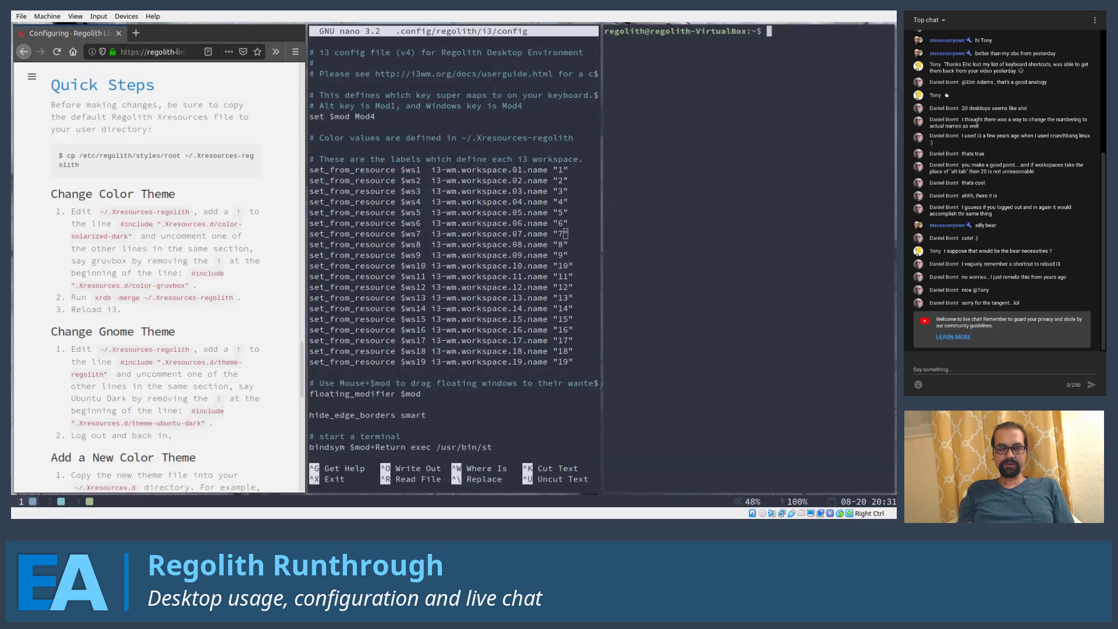
pyautogui.press('super+e')
pyautogui.press('super+e')
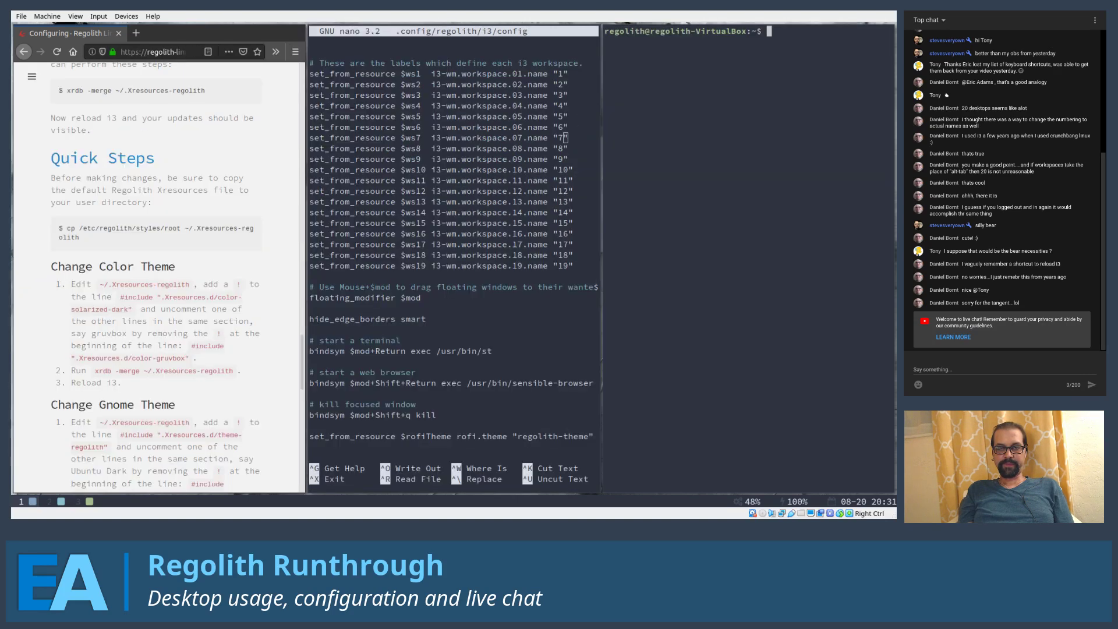
pyautogui.press('super+shift+q')
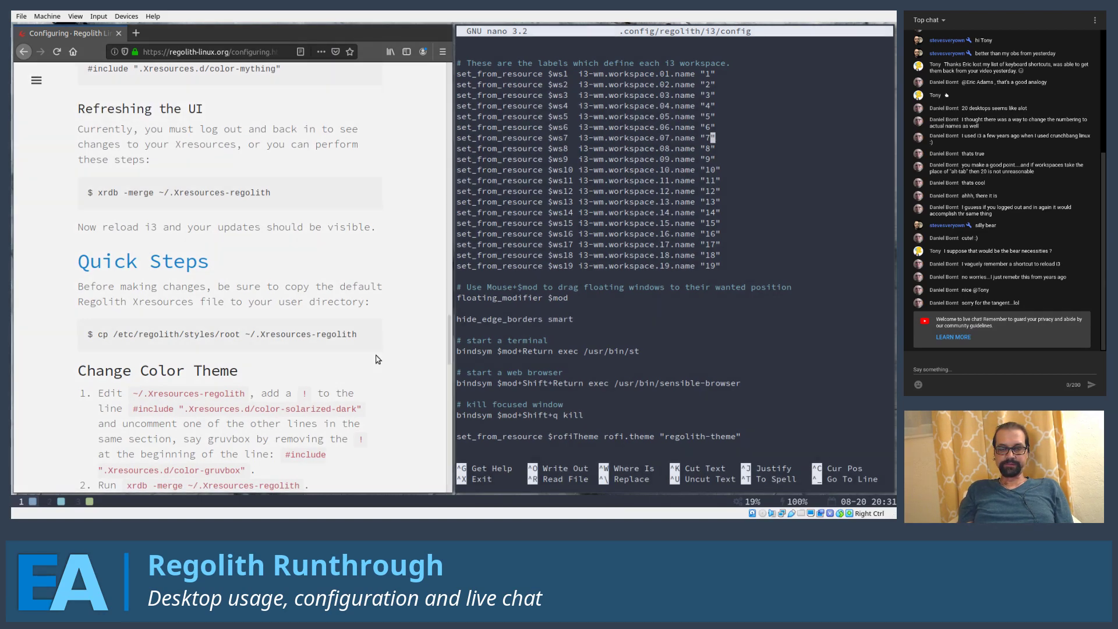
pyautogui.press('super+Return')
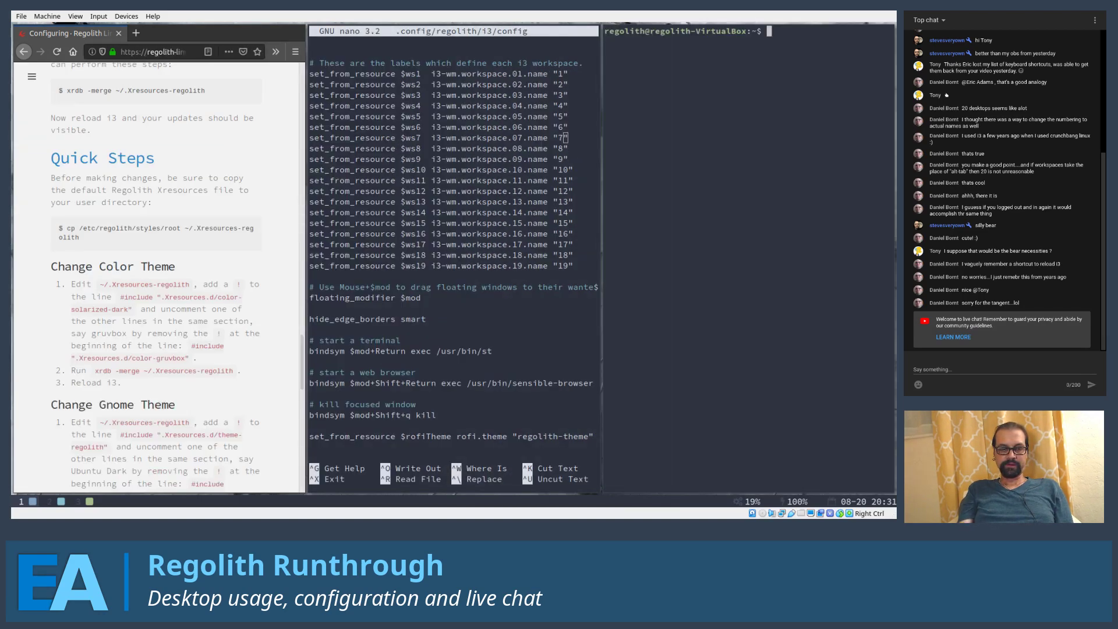
pyautogui.press('super+shift+q')
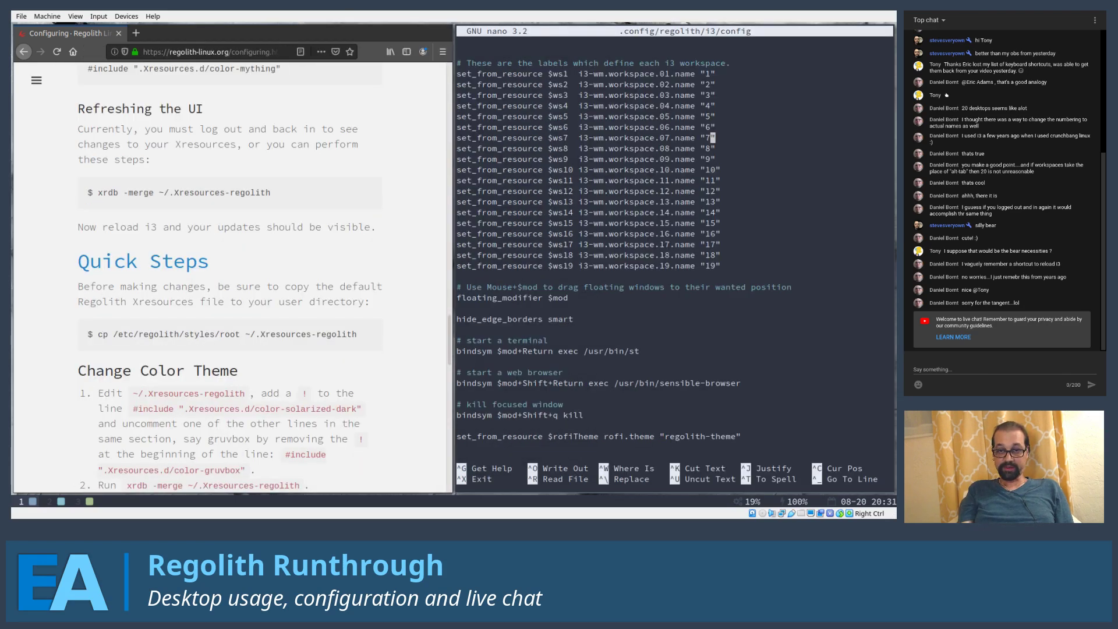
# Open a new terminal below the i3 config editor and open .Xresources-regolith in nano by recalling the earlier command
pyautogui.press('super+Return')
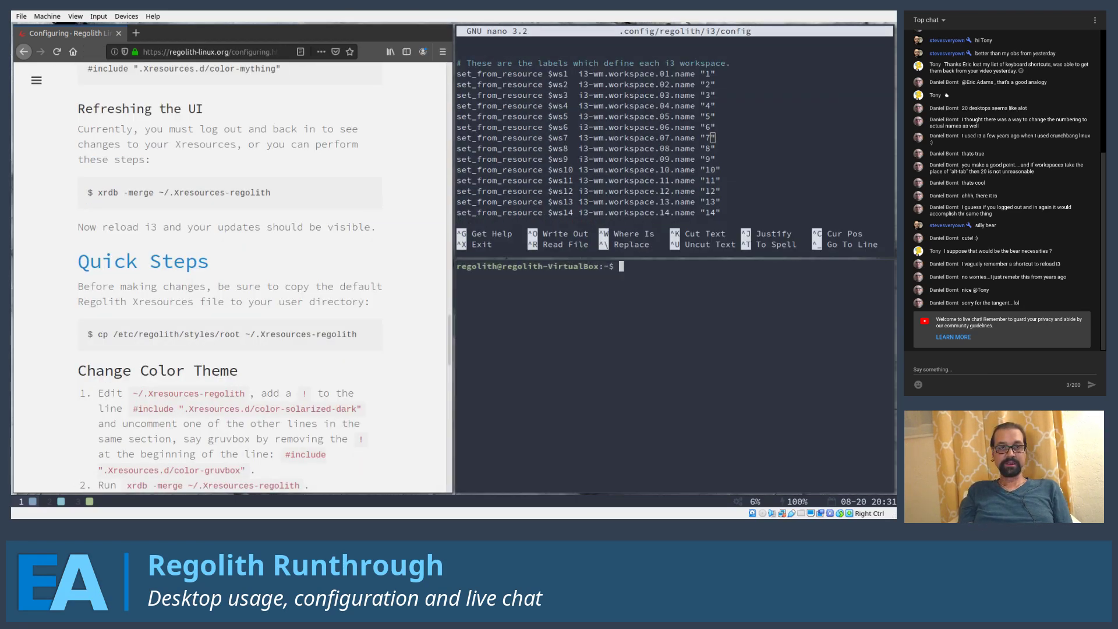
pyautogui.press('Up')
pyautogui.press('Up')
pyautogui.press('Up')
pyautogui.press('Up')
pyautogui.press('Up')
pyautogui.press('Up')
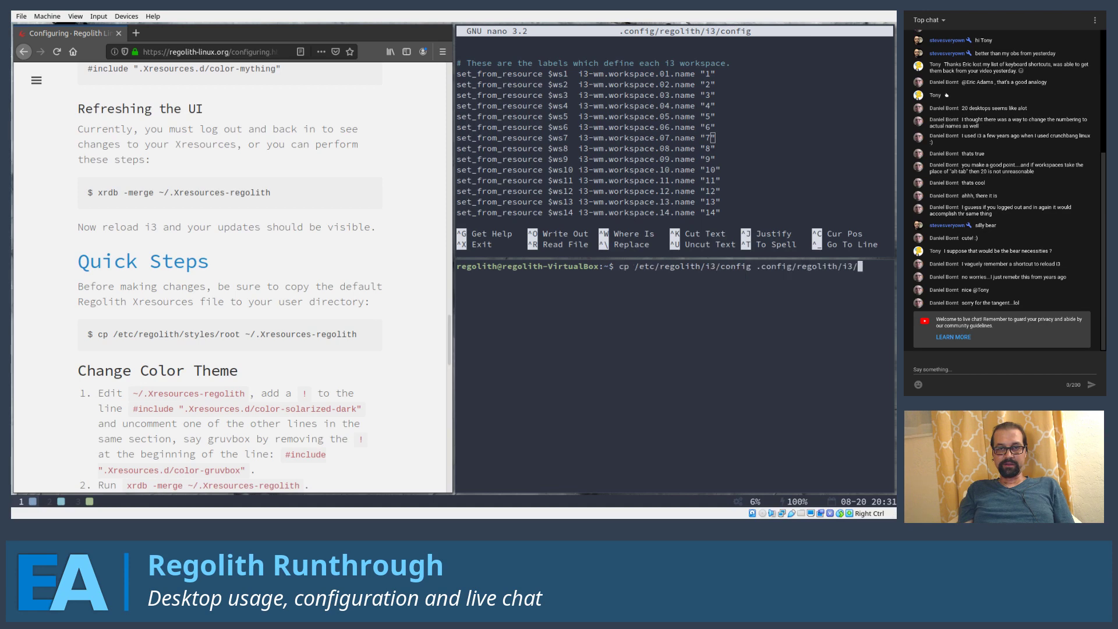
pyautogui.press('Up')
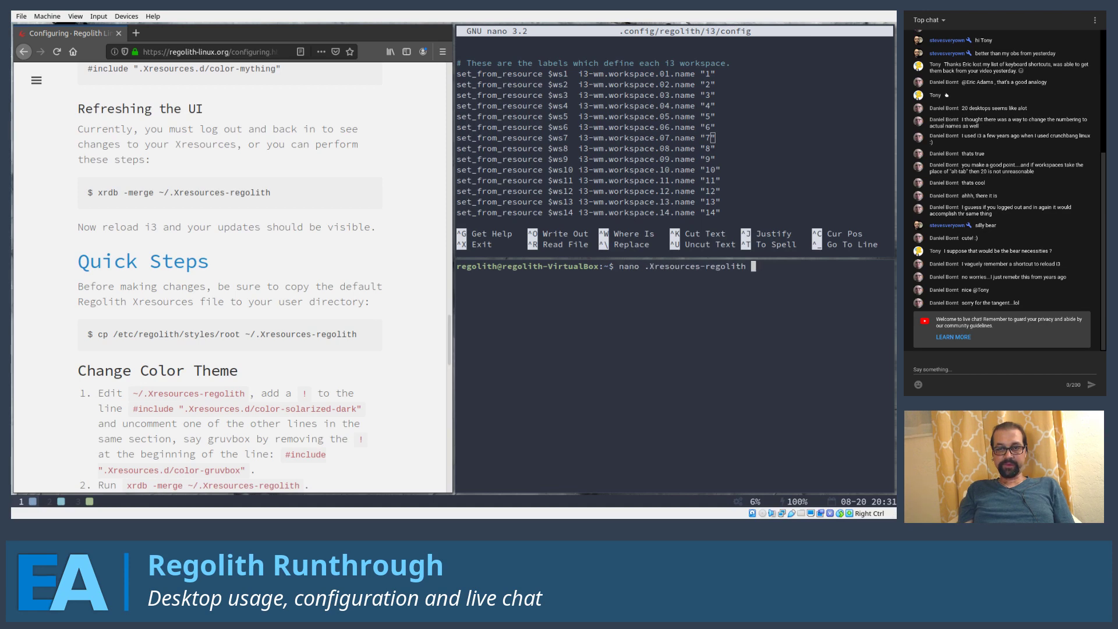
pyautogui.press('Return')
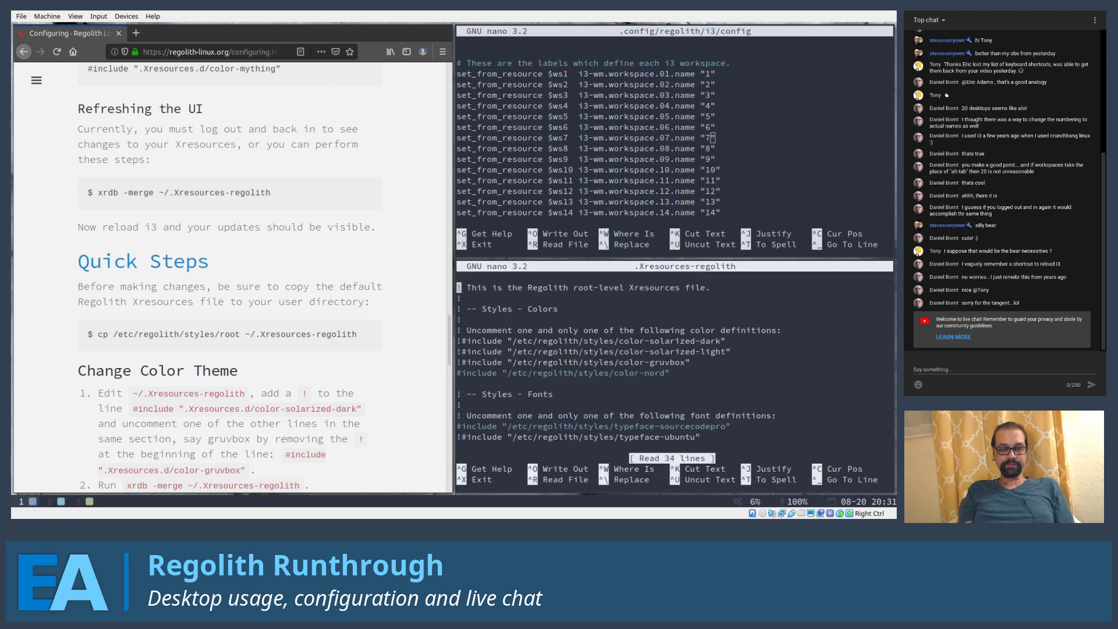
# Increase the height of the .Xresources-regolith terminal window in i3's resize mode and leave that mode
pyautogui.press('super+r')
pyautogui.press('Down')
pyautogui.press('Down')
pyautogui.press('Down')
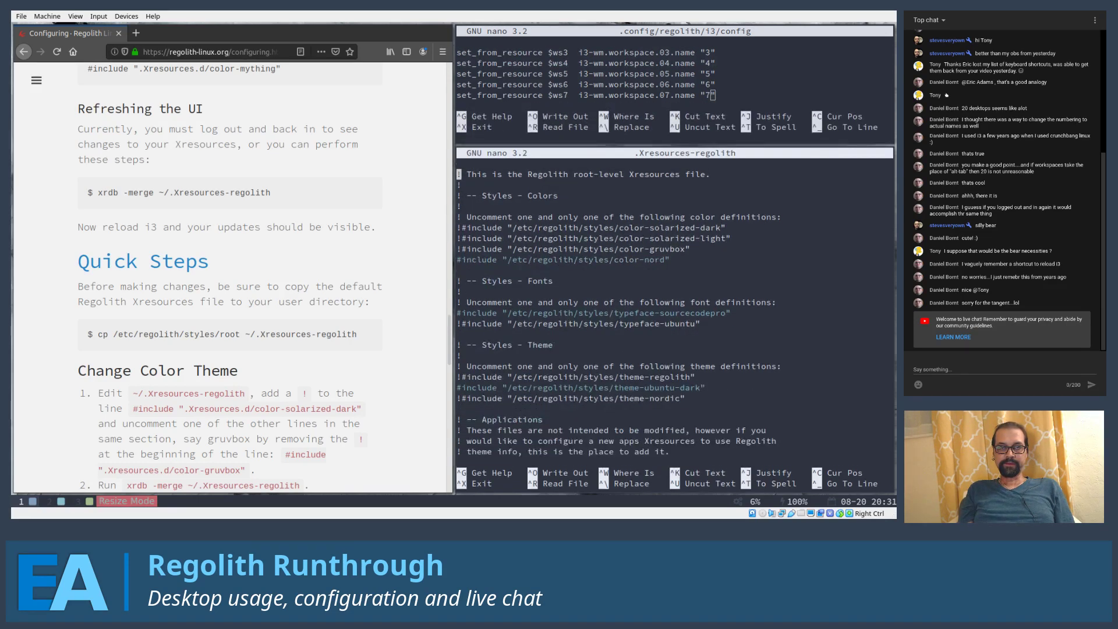
pyautogui.press('Escape')
# Comment out the color-nord include line in the color definitions of .Xresources-regolith with "!"
pyautogui.press('Down')
pyautogui.press('Down')
pyautogui.press('Down')
pyautogui.press('Down')
pyautogui.press('Down')
pyautogui.press('Down')
pyautogui.press('Down')
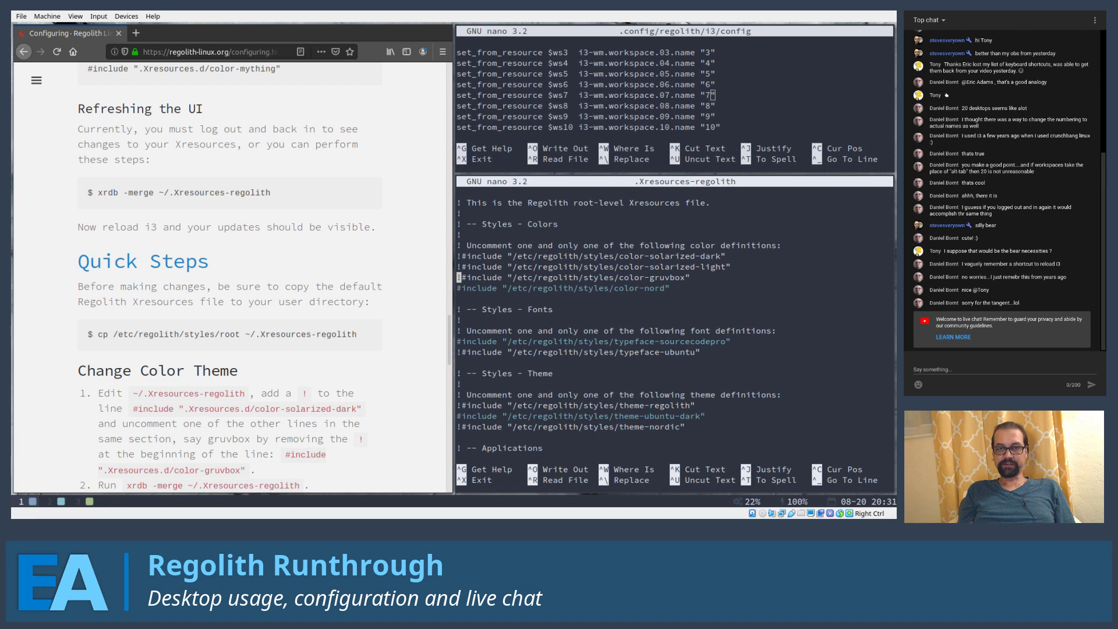
pyautogui.press('Down')
pyautogui.press('Down')
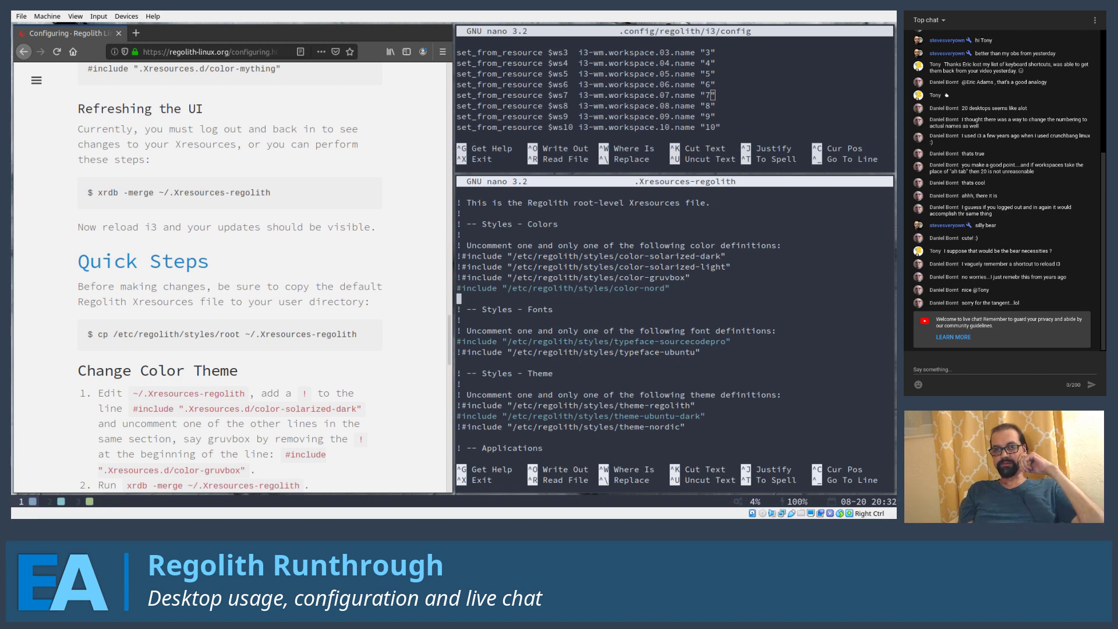
pyautogui.press('Up')
pyautogui.press('Up')
pyautogui.press('Up')
pyautogui.press('Up')
pyautogui.press('Up')
pyautogui.press('Down')
pyautogui.press('Down')
pyautogui.press('Down')
pyautogui.press('Down')
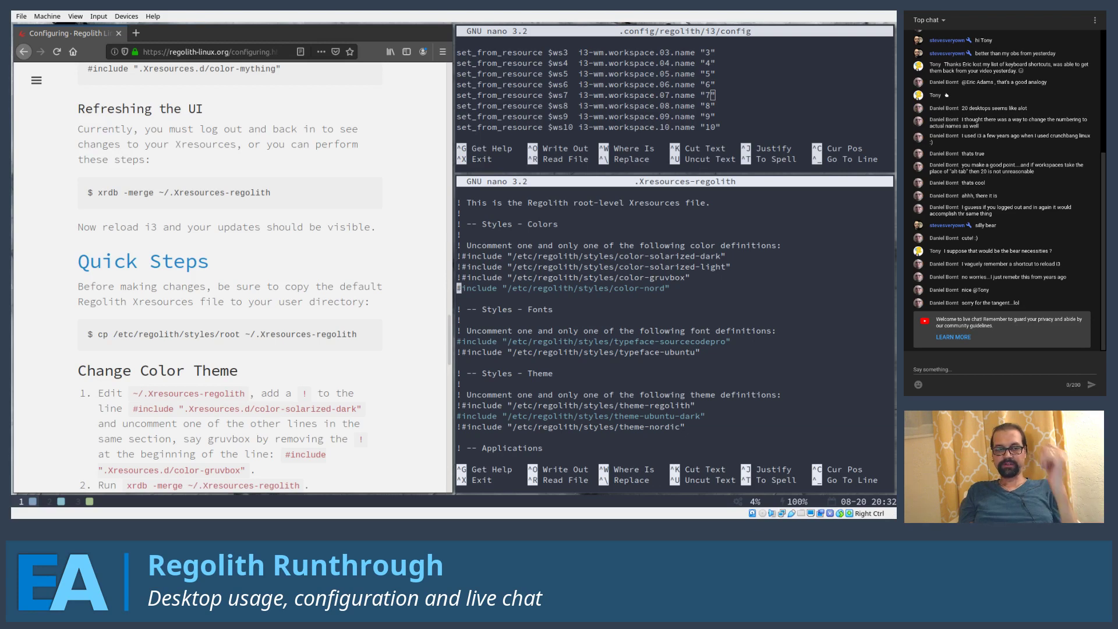
pyautogui.write('!')
# Uncomment the color-solarized-dark include line by removing its leading "!"
pyautogui.press('Up')
pyautogui.press('Up')
pyautogui.press('Up')
pyautogui.press('BackSpace')
# Look through the font, theme and application sections of .Xresources-regolith and go back to the theme-ubuntu-dark line
pyautogui.press('Down')
pyautogui.press('Down')
pyautogui.press('Down')
pyautogui.press('Down')
pyautogui.press('Down')
pyautogui.press('Down')
pyautogui.press('Down')
pyautogui.press('Down')
pyautogui.press('Down')
pyautogui.press('Down')
pyautogui.press('Down')
pyautogui.press('Down')
pyautogui.press('Down')
pyautogui.press('Down')
pyautogui.press('Down')
pyautogui.press('Down')
pyautogui.press('Down')
pyautogui.press('Down')
pyautogui.press('Down')
pyautogui.press('Down')
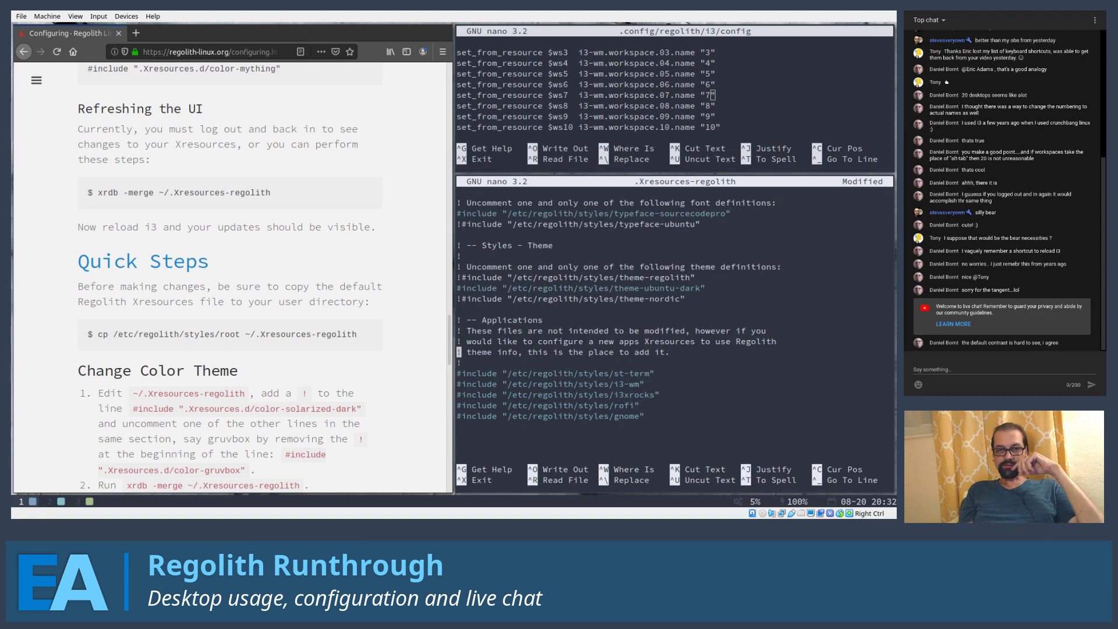
pyautogui.press('Up')
pyautogui.press('Up')
pyautogui.press('Up')
pyautogui.press('Up')
pyautogui.press('Up')
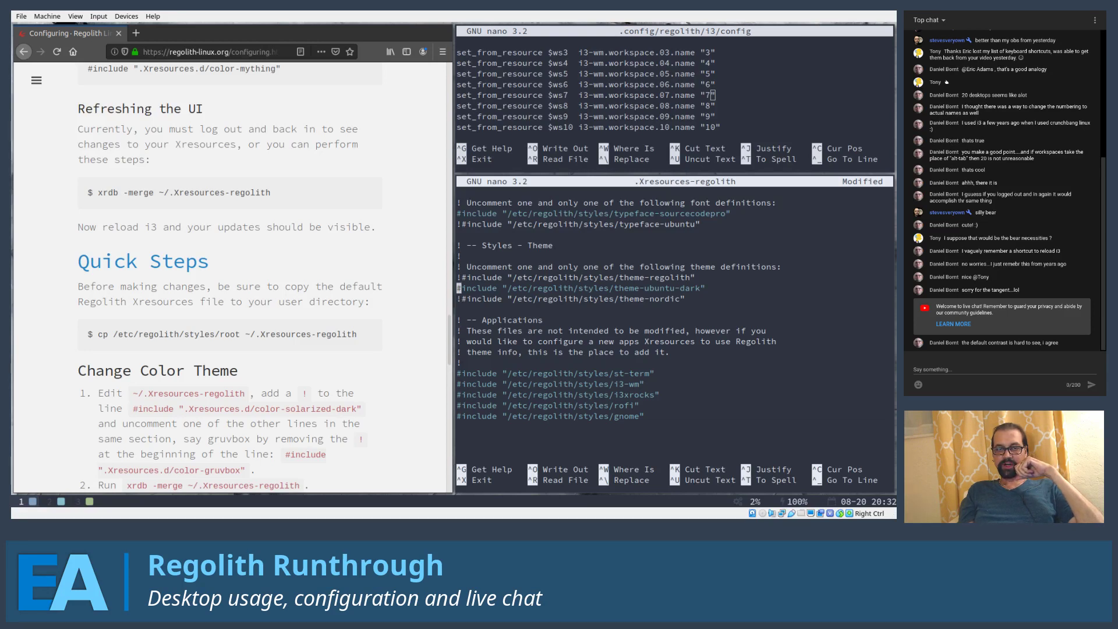
# Comment out the theme-ubuntu-dark include line with "!" and uncomment the theme-regolith line in .Xresources-regolith
pyautogui.write('!')
pyautogui.press('Up')
pyautogui.press('BackSpace')
# Save .Xresources-regolith under its existing name and exit nano
pyautogui.press('Down')
pyautogui.press('Down')
pyautogui.press('Down')
pyautogui.press('Down')
pyautogui.press('Down')
pyautogui.press('Down')
pyautogui.press('Down')
pyautogui.press('Down')
pyautogui.press('Down')
pyautogui.press('Down')
pyautogui.press('Down')
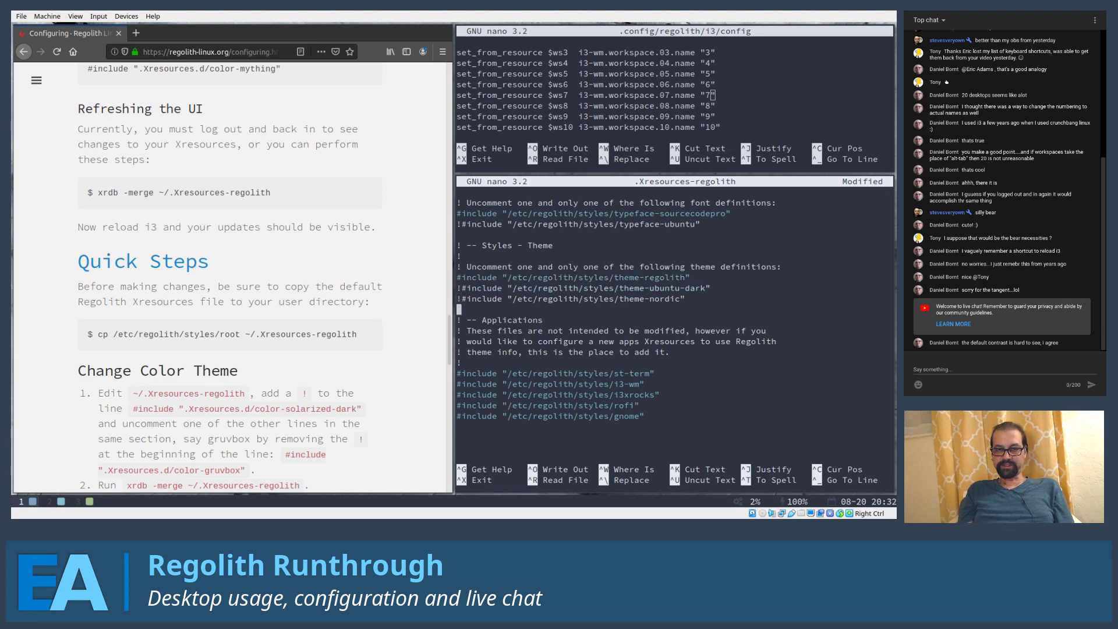
pyautogui.press('Up')
pyautogui.press('Up')
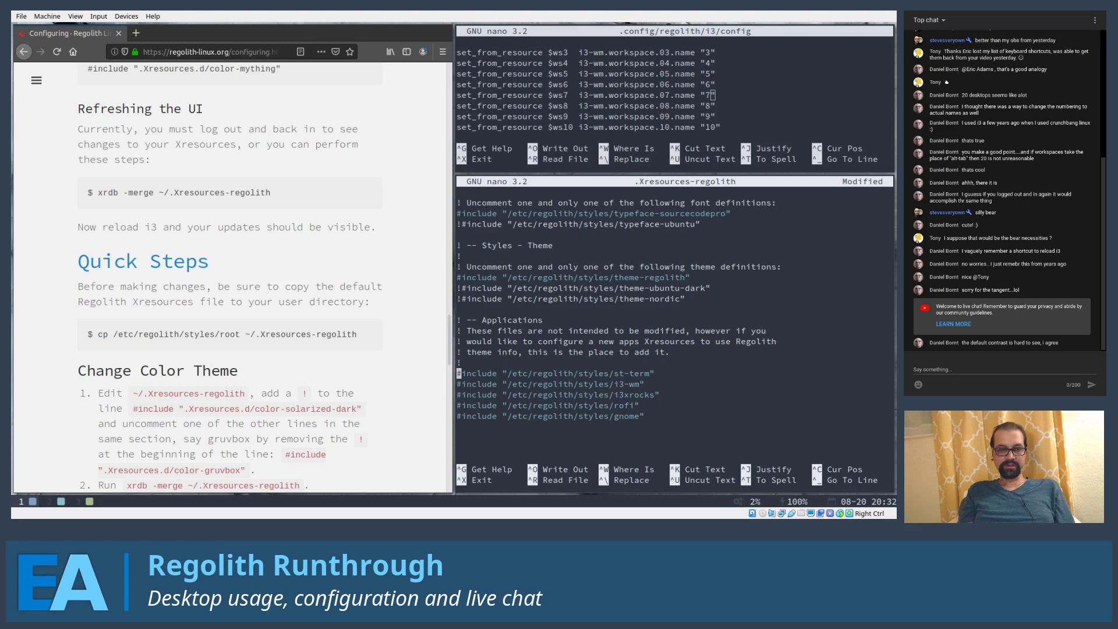
pyautogui.hotkey('ctrl', 'x')
pyautogui.press('y')
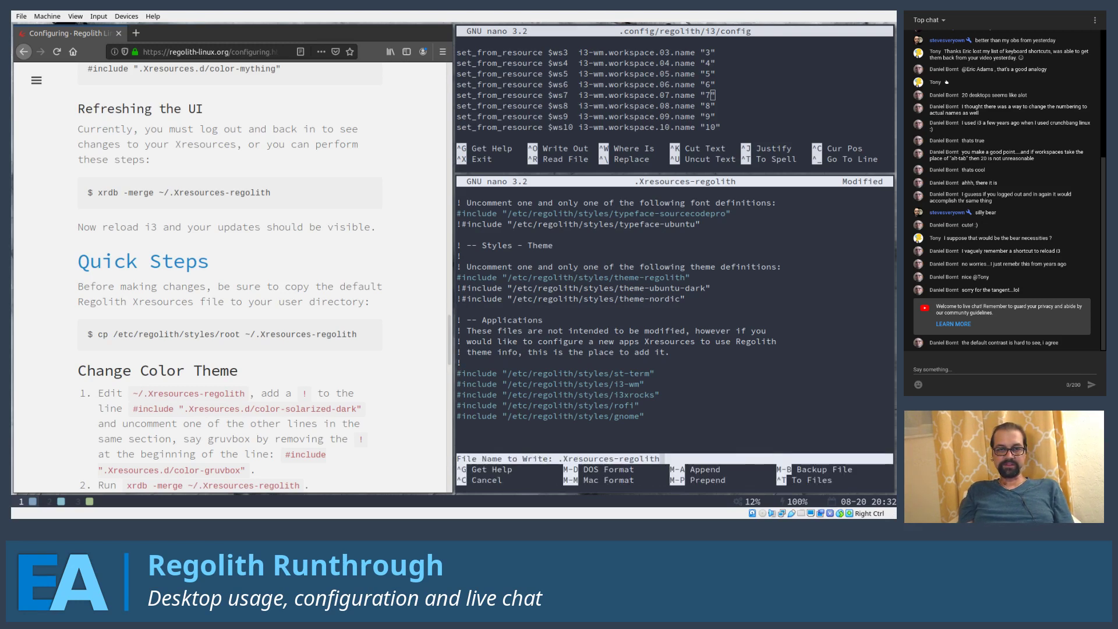
pyautogui.press('Return')
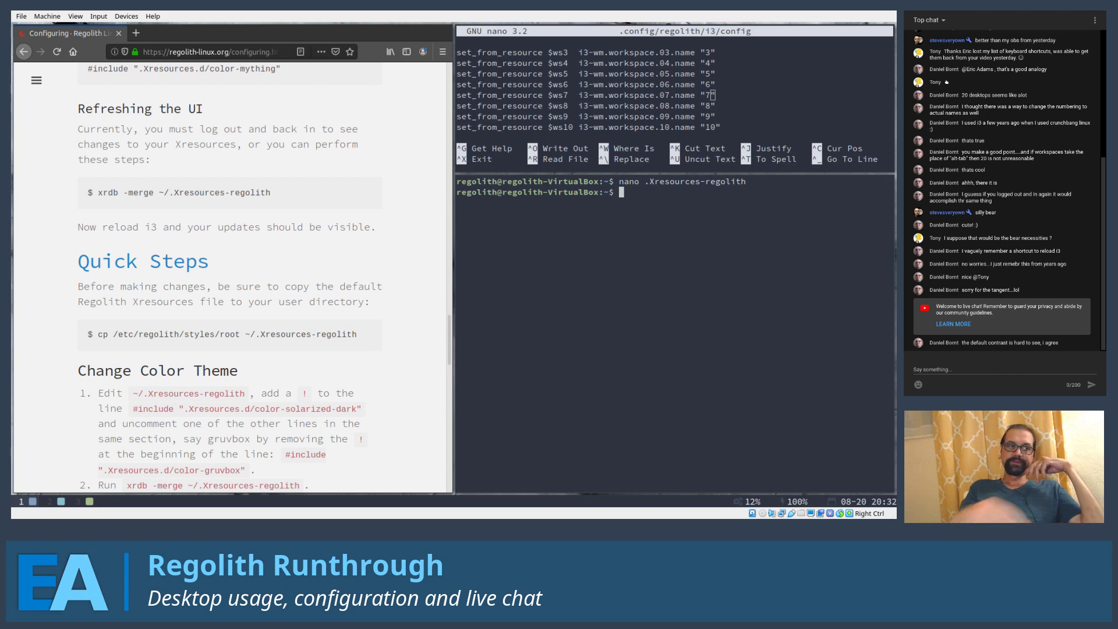
# Review the Configuring page's introduction, highlighting where the default root Xresources file lives and the ~/.Xresources-regolith path it is copied to
pyautogui.scroll(5, 285, 217)
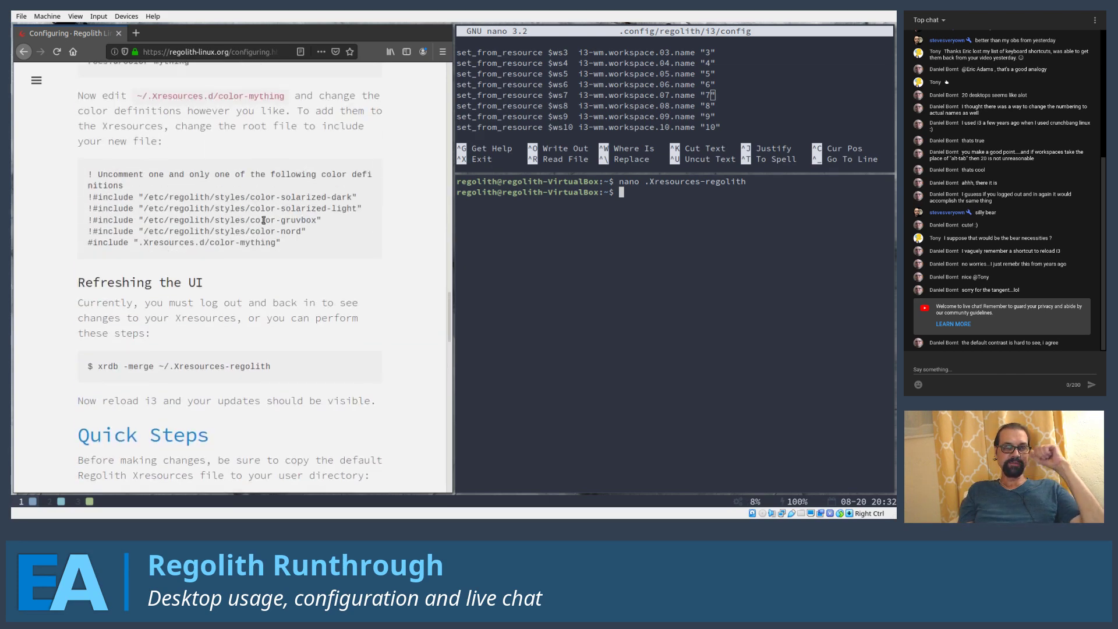
pyautogui.scroll(7, 264, 220)
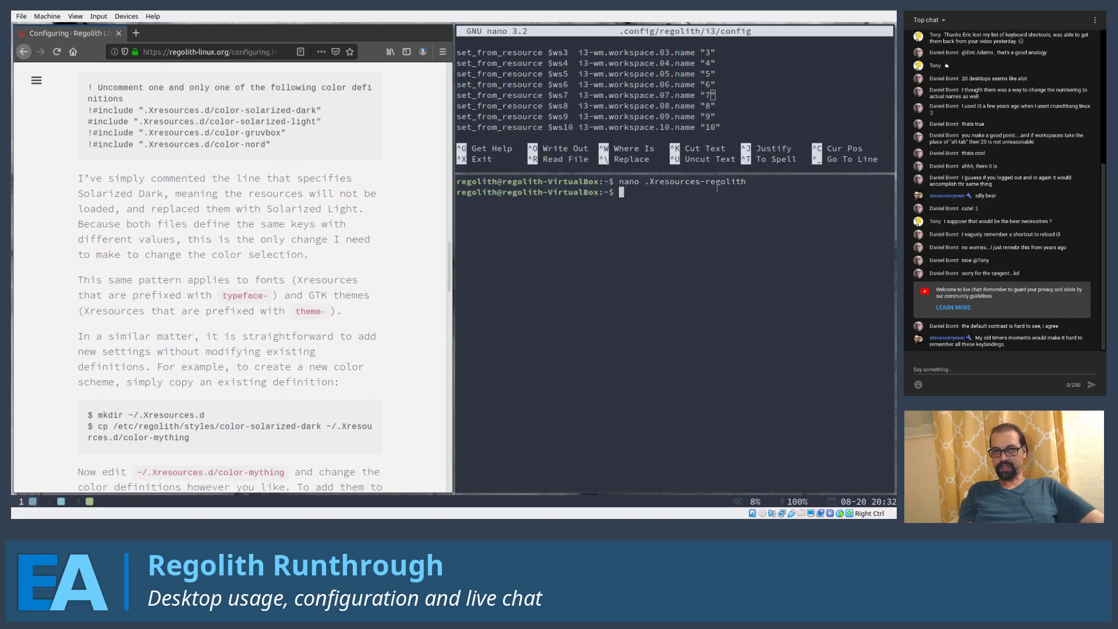
pyautogui.scroll(5, 188, 254)
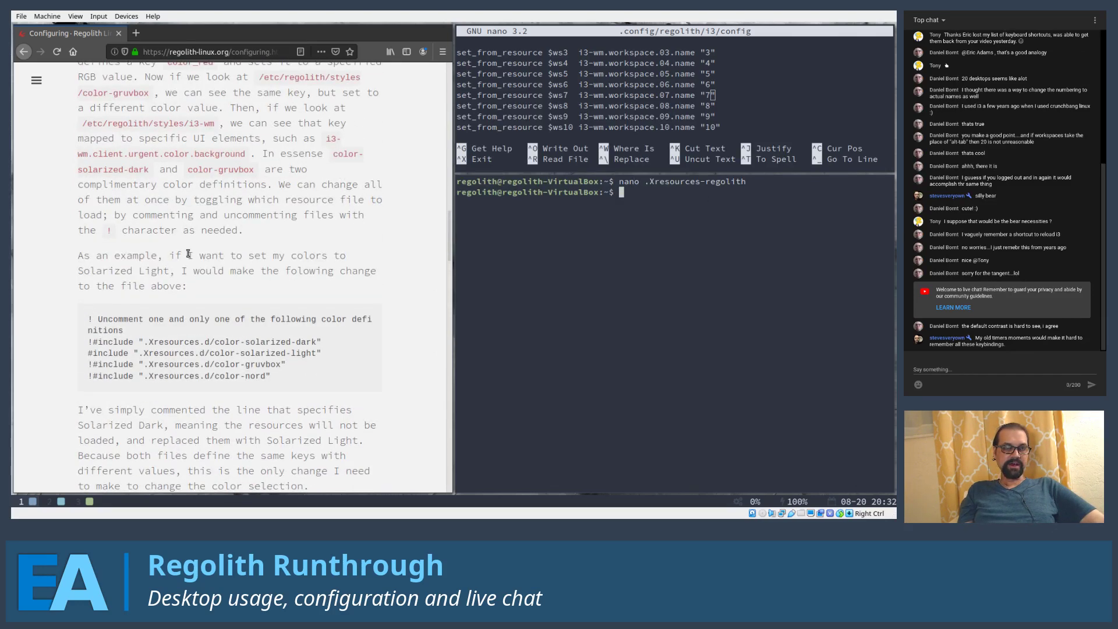
pyautogui.scroll(14, 188, 254)
pyautogui.scroll(10, 189, 255)
pyautogui.scroll(1, 188, 254)
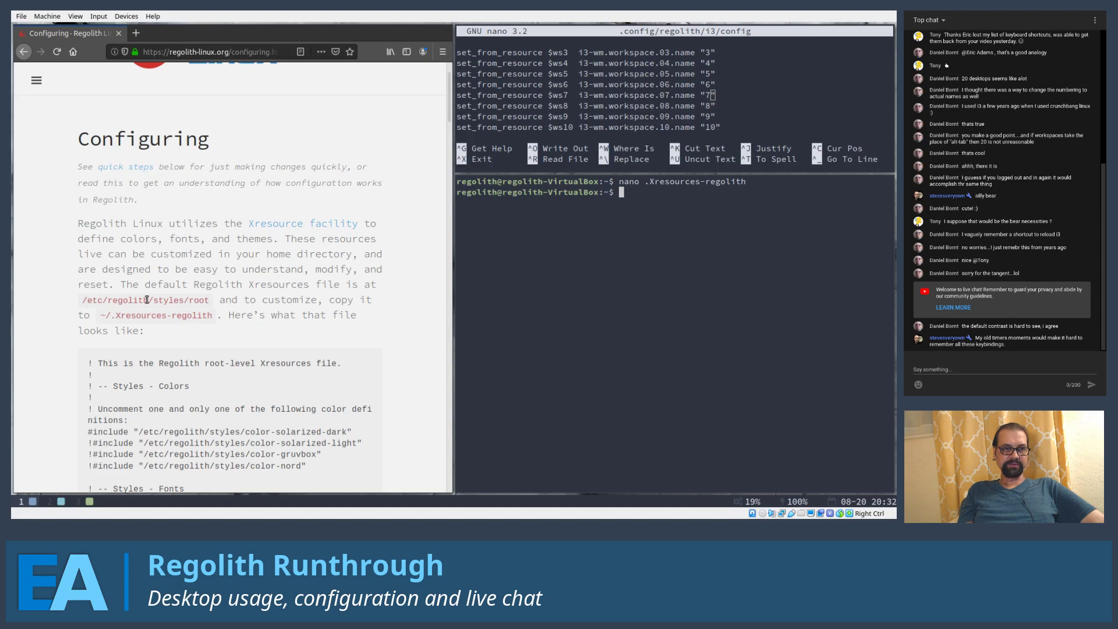
pyautogui.scroll(-1, 210, 300)
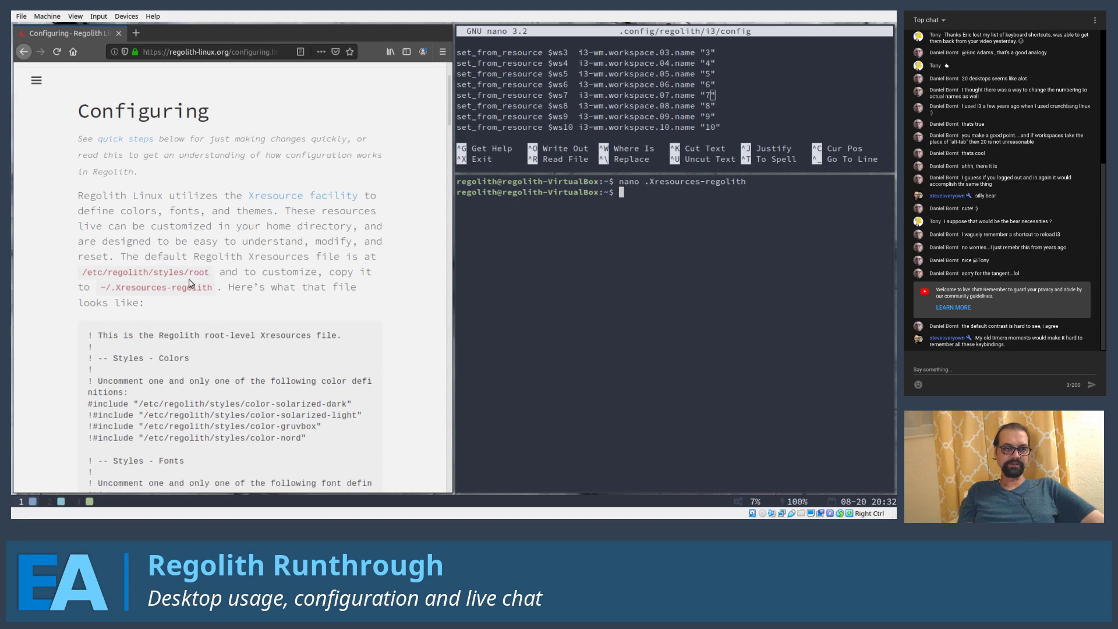
pyautogui.moveTo(189, 271); pyautogui.dragTo(209, 272)
pyautogui.scroll(-1, 256, 252)
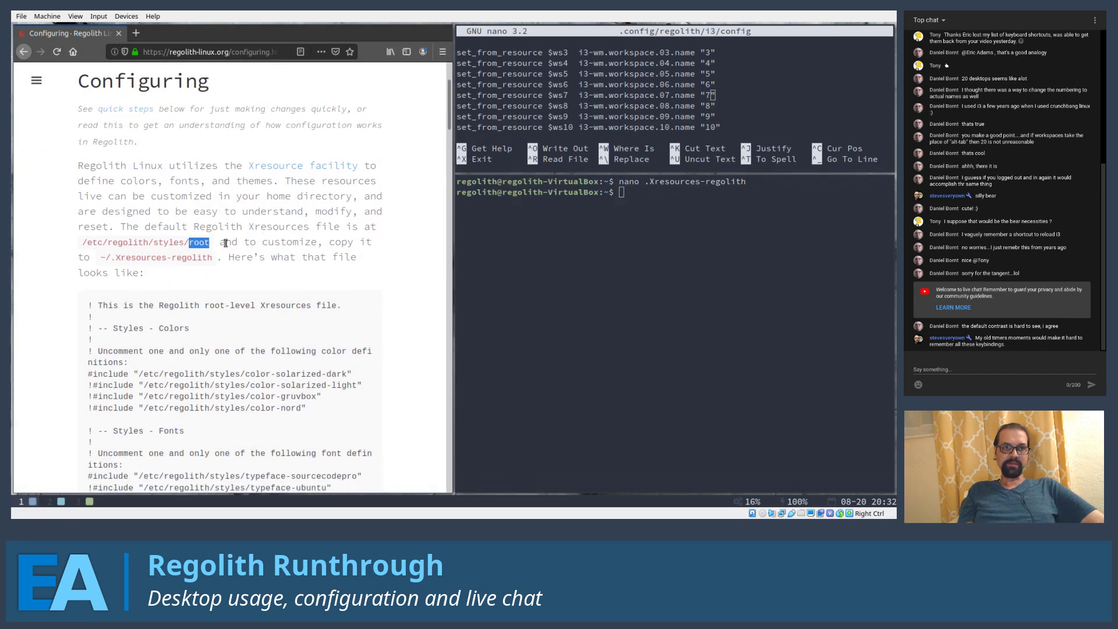
pyautogui.moveTo(100, 258); pyautogui.dragTo(213, 259)
pyautogui.click(192, 273)
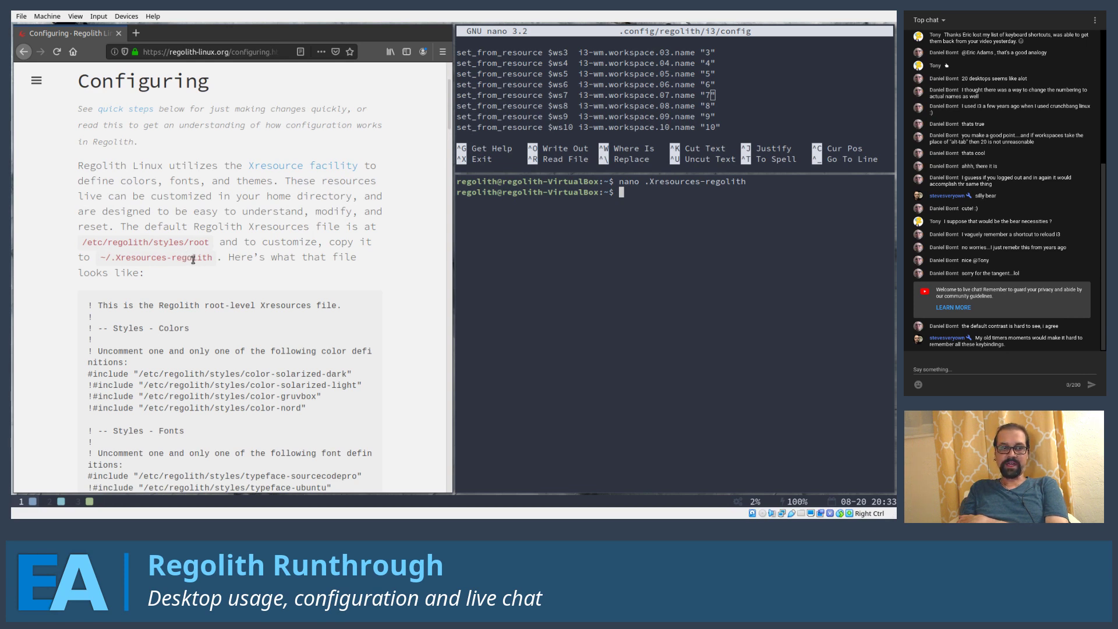
# Read through the sample Xresources file and the explanation of color definitions down to the Refreshing the UI section
pyautogui.scroll(-3, 196, 257)
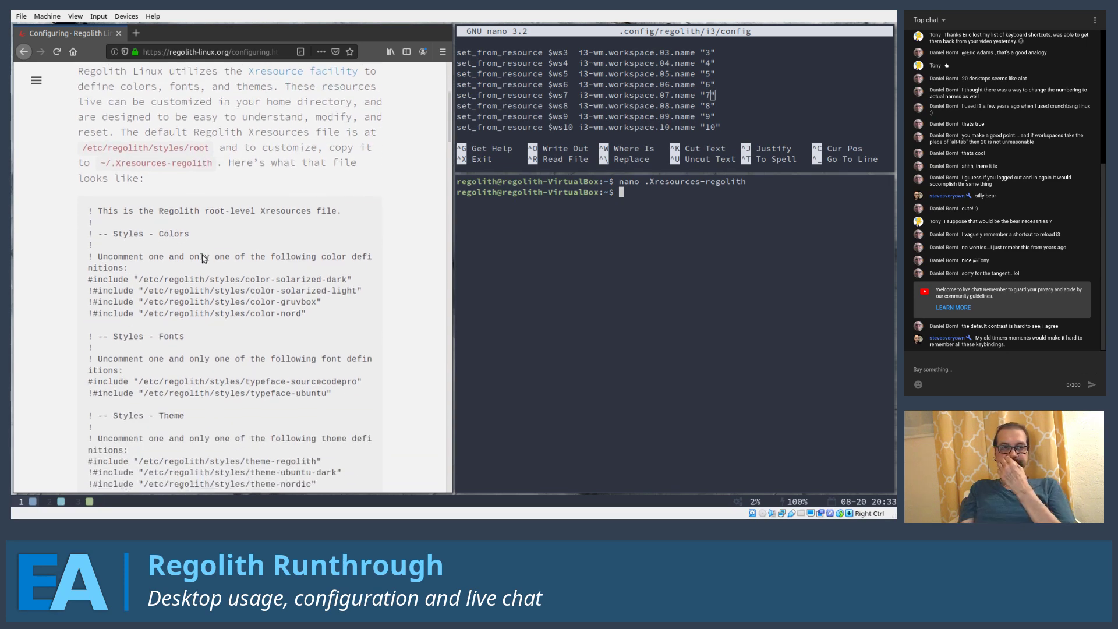
pyautogui.scroll(-1, 217, 246)
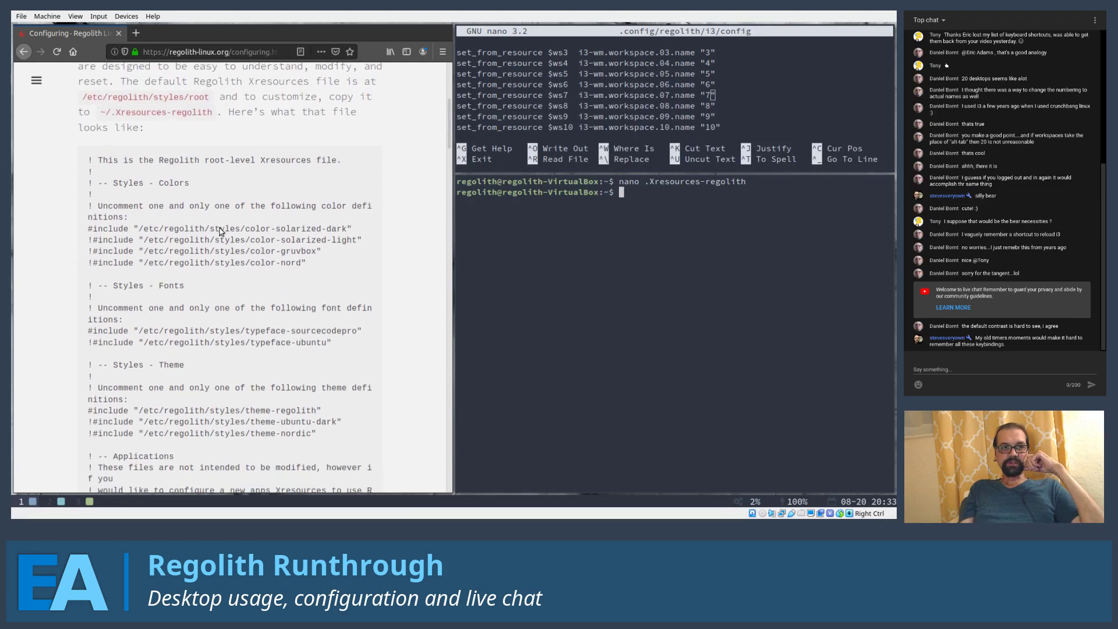
pyautogui.scroll(-2, 218, 231)
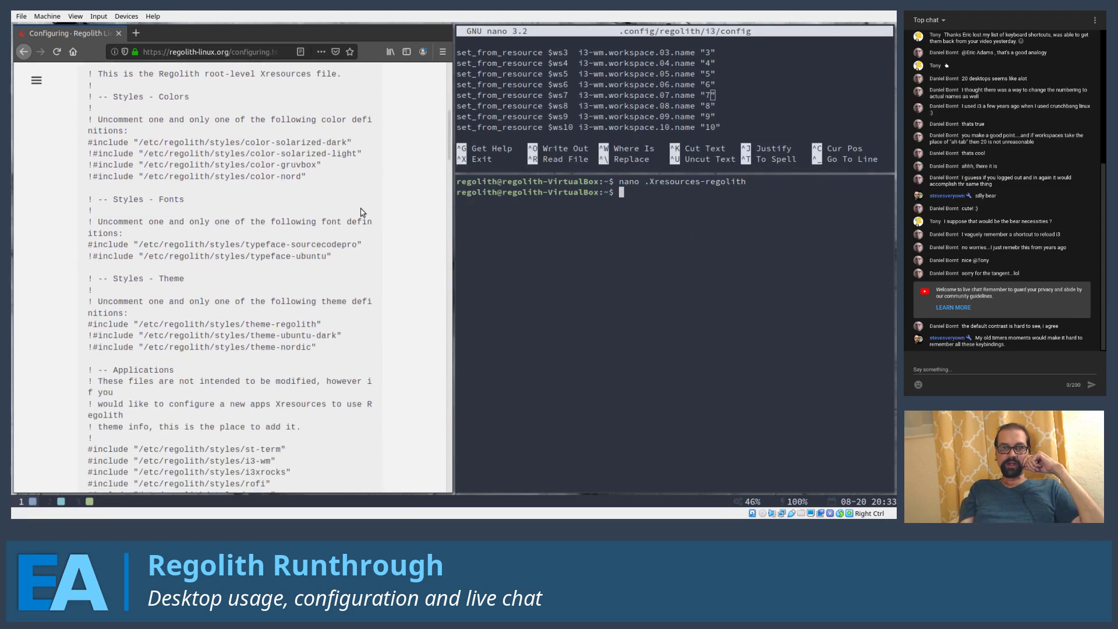
pyautogui.scroll(-4, 268, 208)
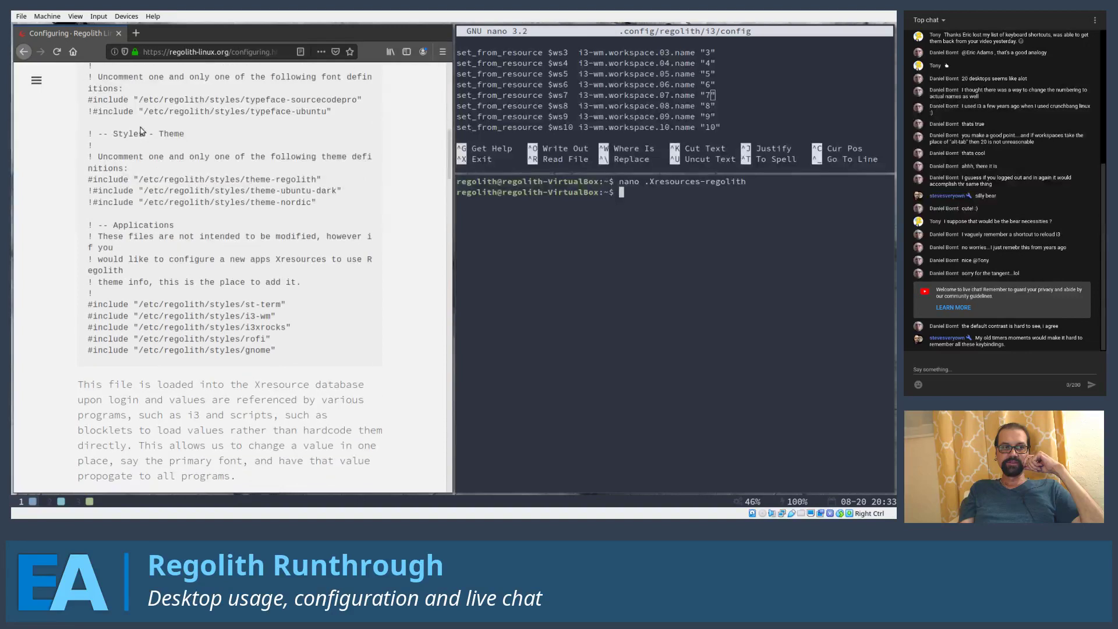
pyautogui.scroll(-1, 175, 169)
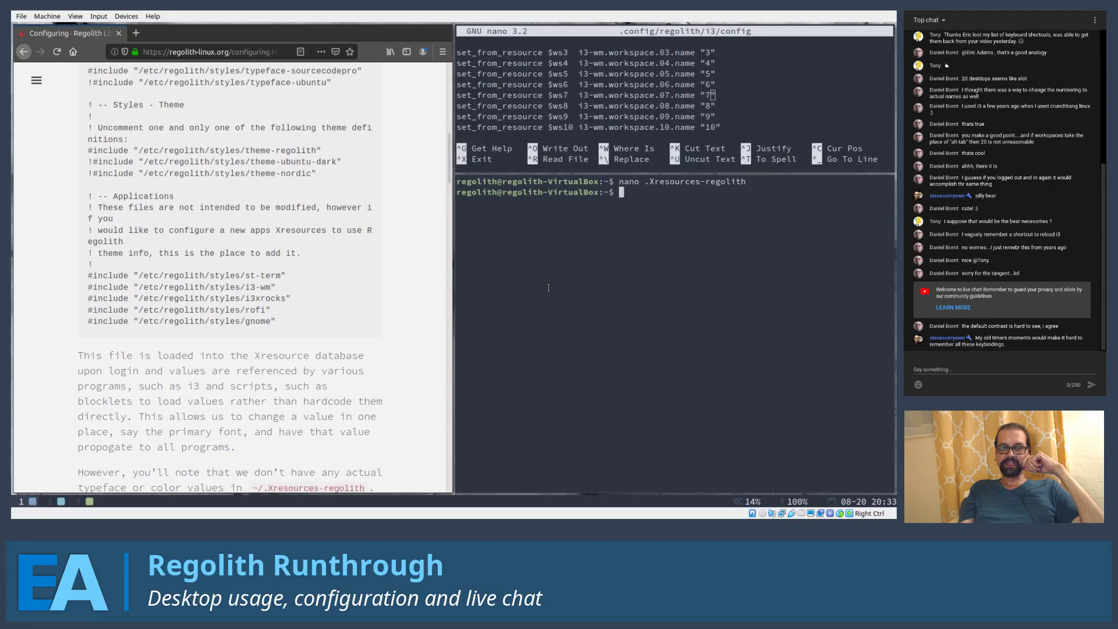
pyautogui.press('Up')
pyautogui.press('Down')
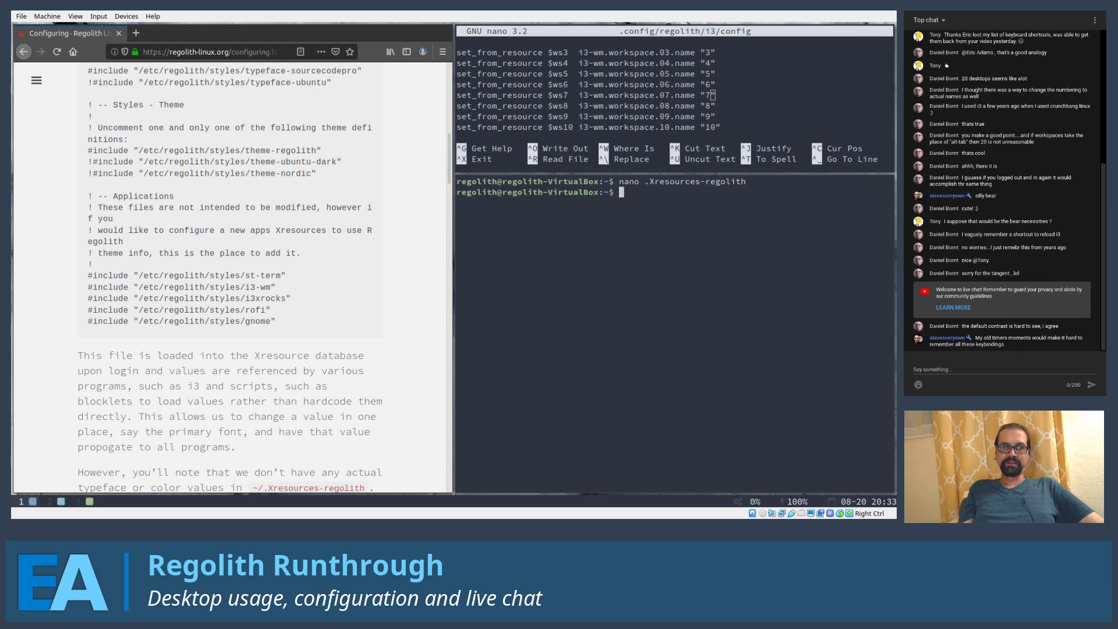
pyautogui.scroll(-6, 369, 323)
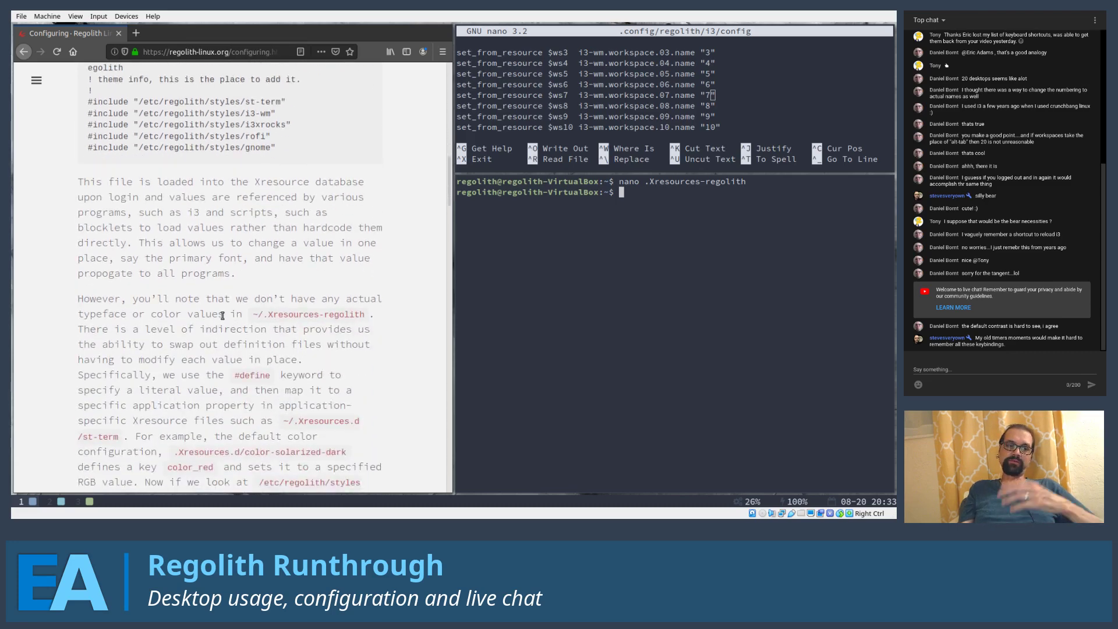
pyautogui.scroll(-6, 224, 315)
pyautogui.scroll(-8, 229, 316)
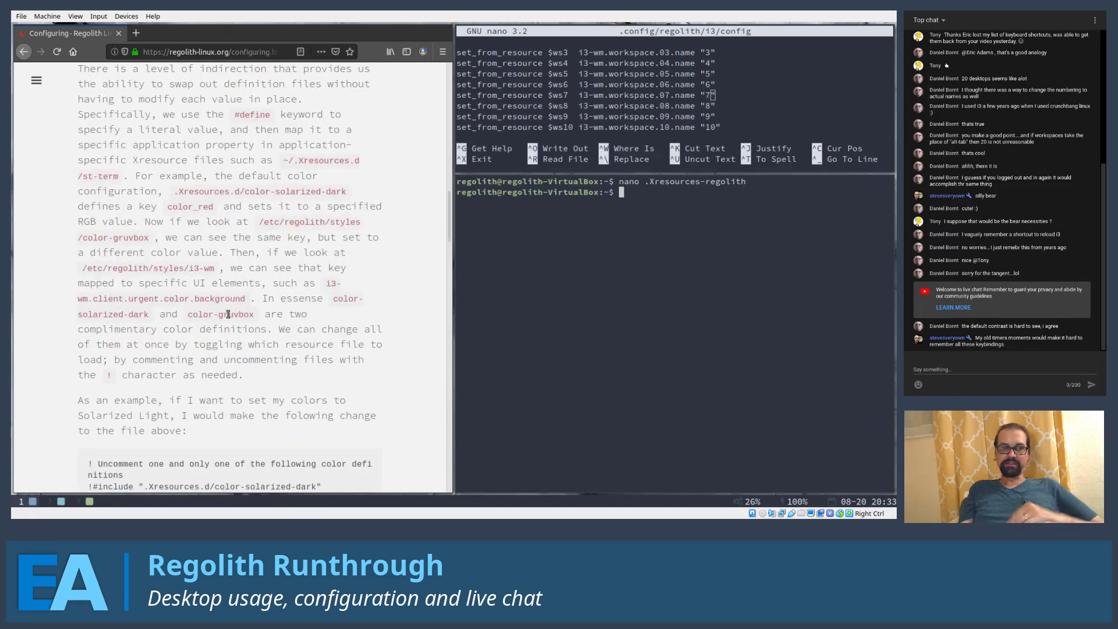
pyautogui.scroll(-15, 229, 317)
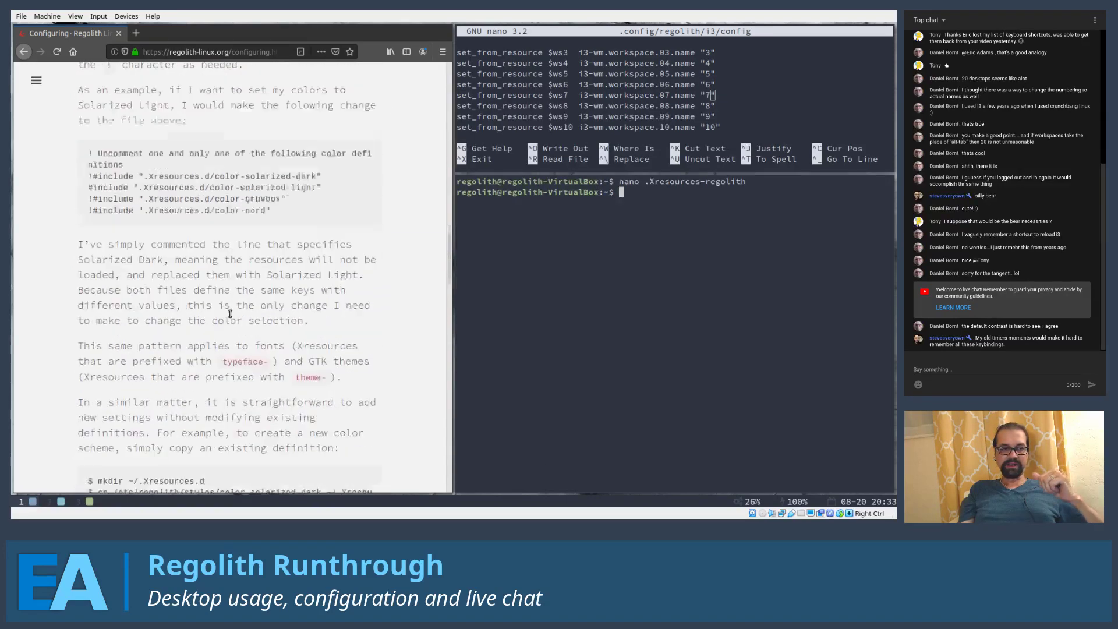
pyautogui.scroll(-10, 232, 315)
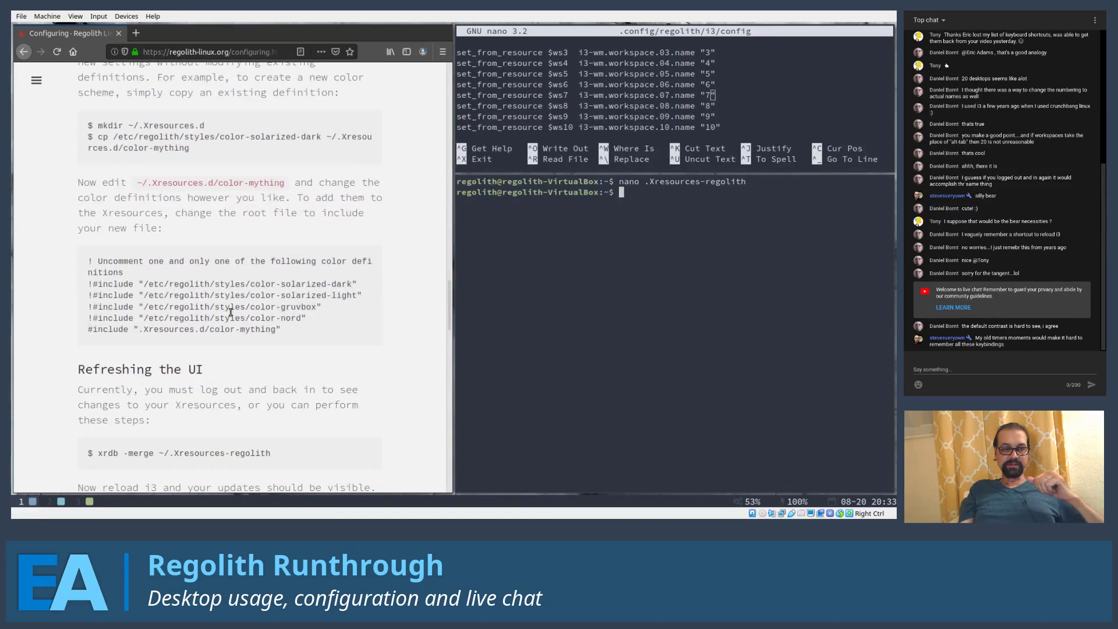
# Run the documented command xrdb -merge ~/.Xresources-regolith in the terminal and reload i3
pyautogui.moveTo(101, 248); pyautogui.dragTo(237, 249)
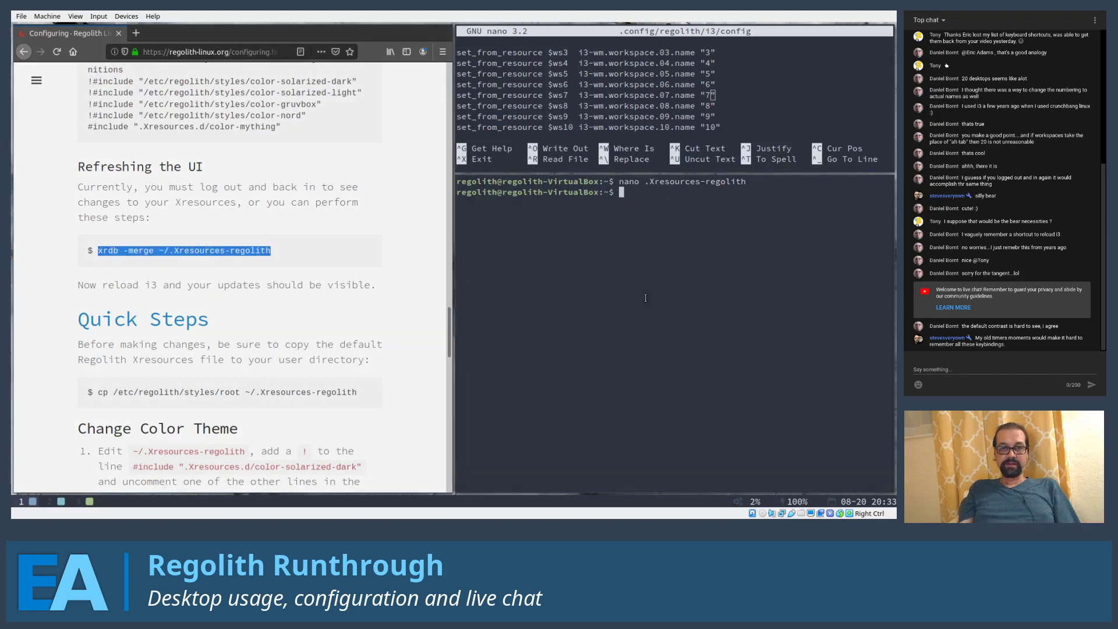
pyautogui.middleClick(645, 298)
pyautogui.press('Return')
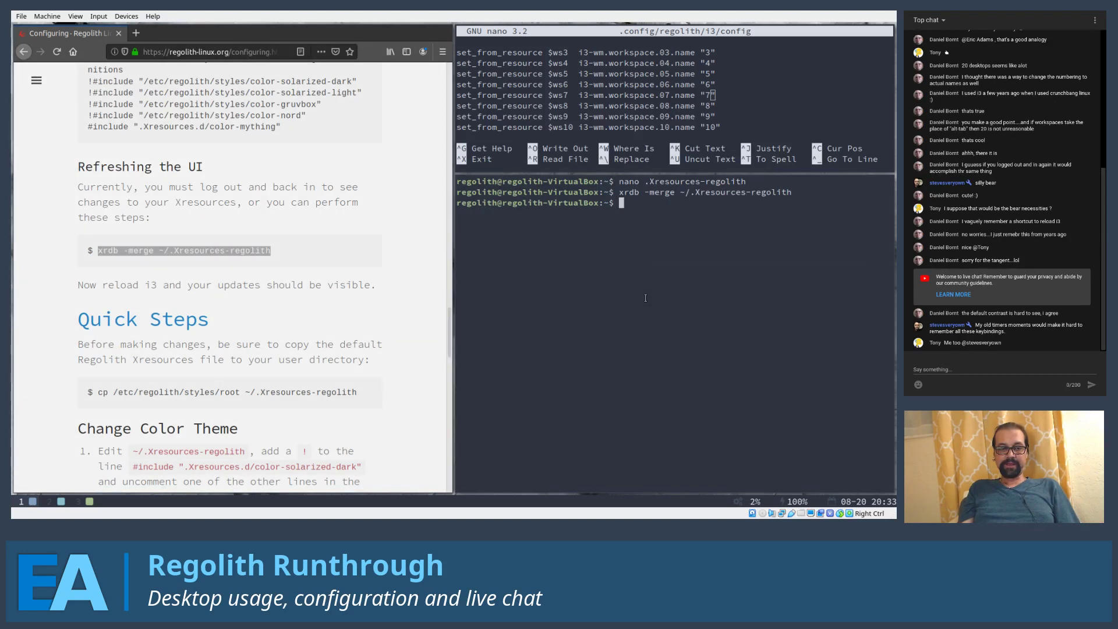
pyautogui.press('super+shift+r')
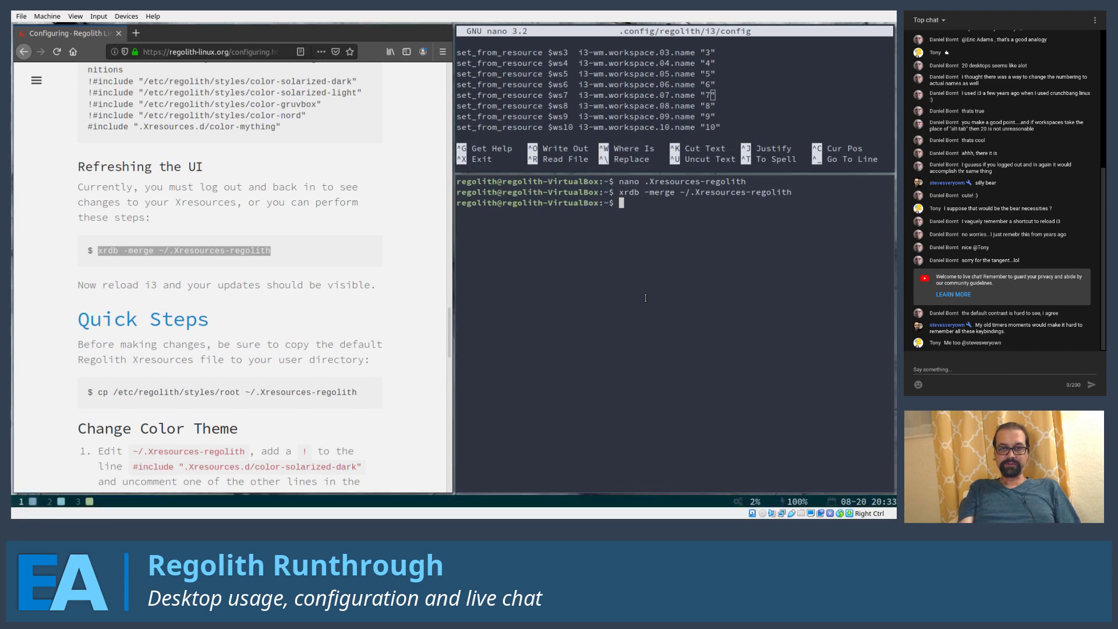
# Close the Firefox window showing the Regolith documentation and open a new Firefox window
pyautogui.click(227, 38)
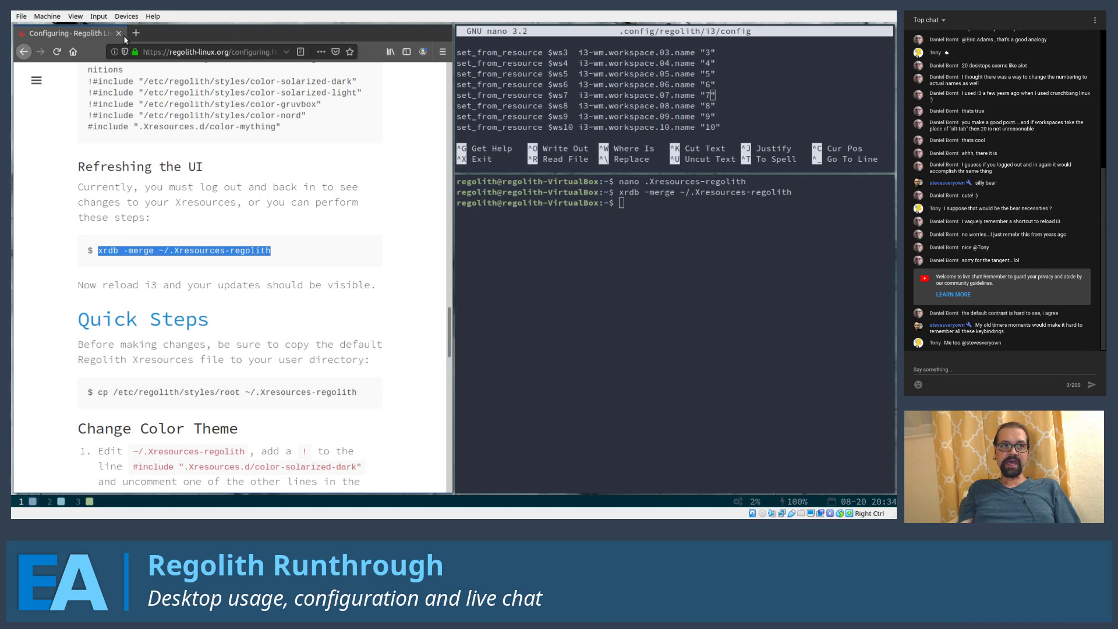
pyautogui.press('super+shift+q')
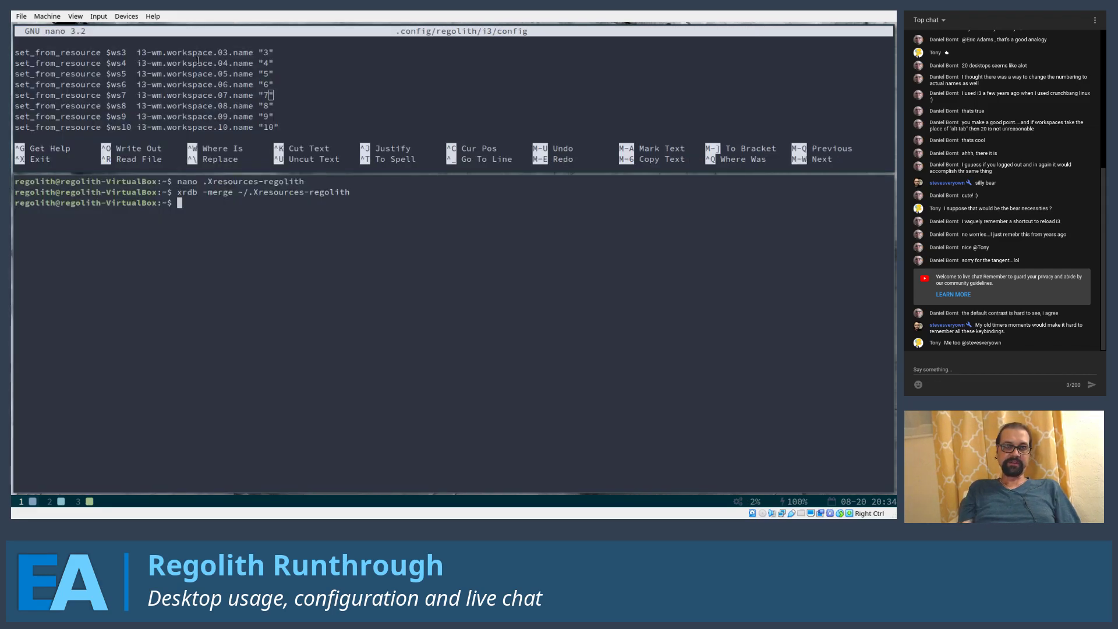
pyautogui.press('super+shift+Return')
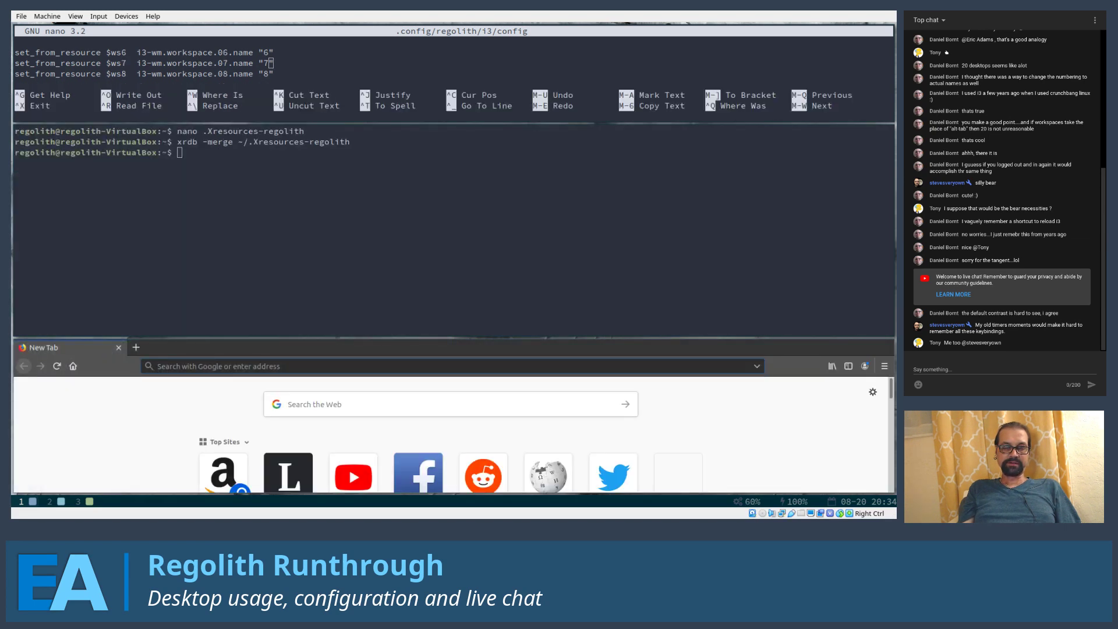
# Reload i3 again and close all the windows on workspace 1
pyautogui.press('super+shift+q')
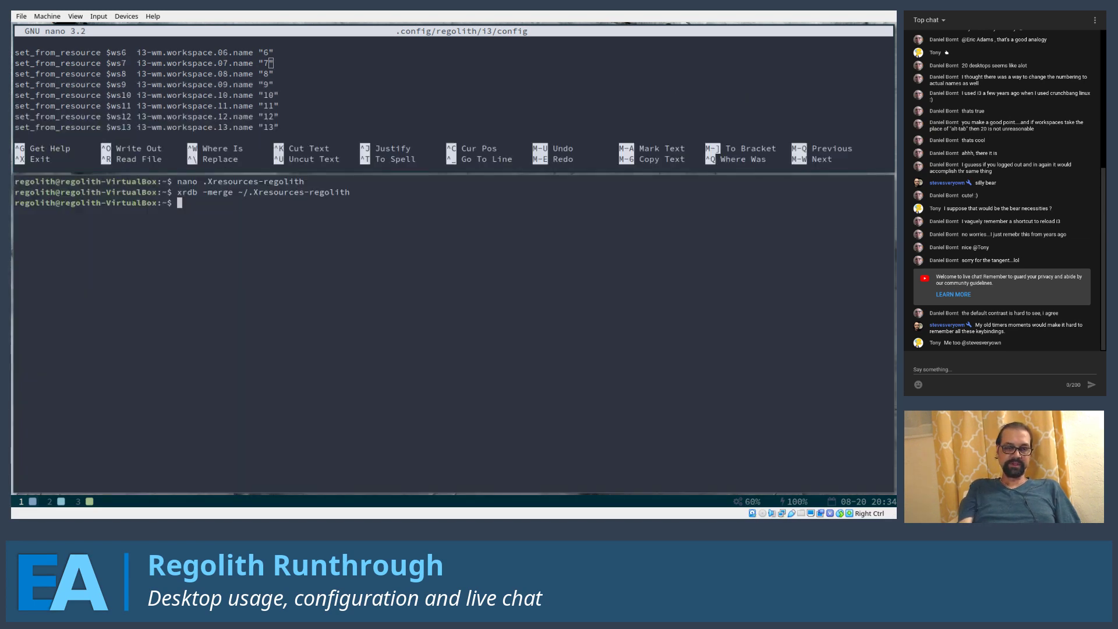
pyautogui.press('super+shift+r')
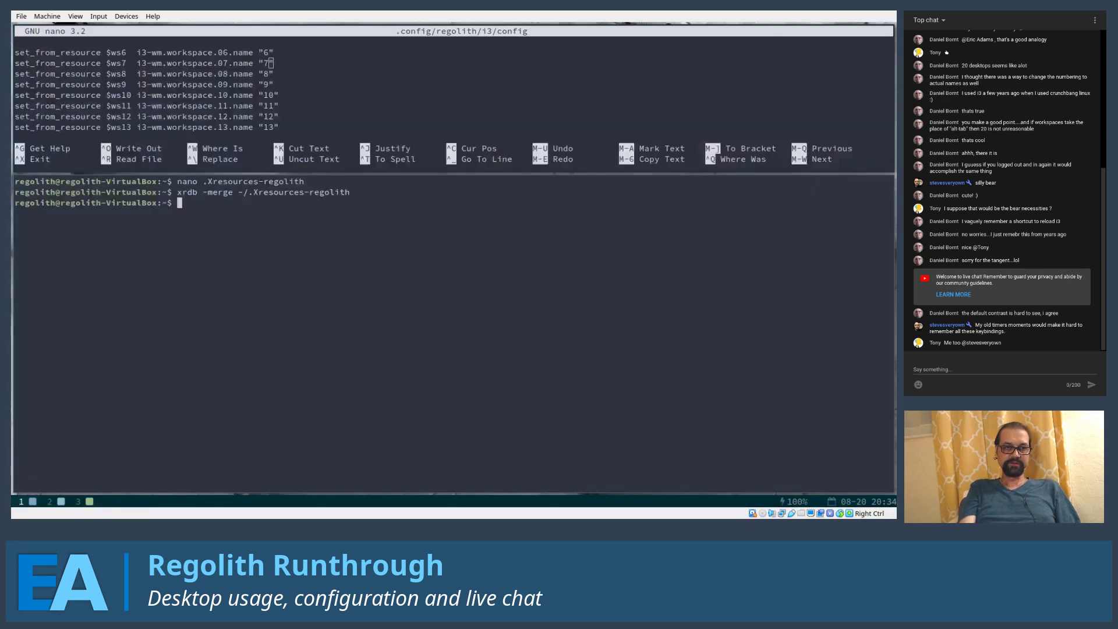
pyautogui.press('super+shift+Return')
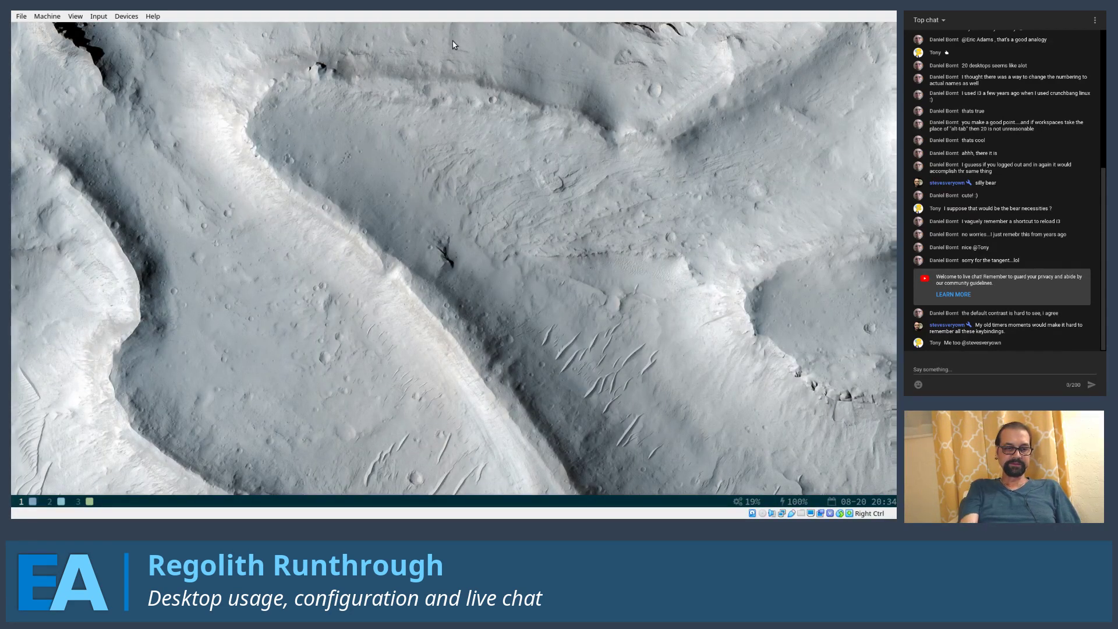
# Check workspaces 3 and 4 and return to workspace 1
pyautogui.press('super+3')
pyautogui.press('super+4')
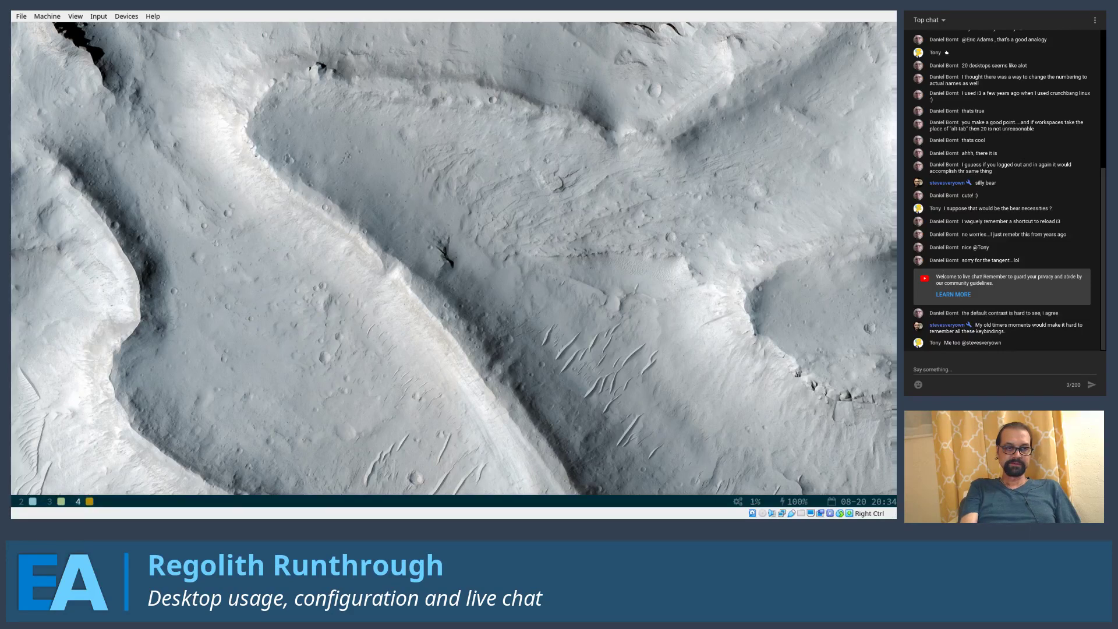
pyautogui.press('super+1')
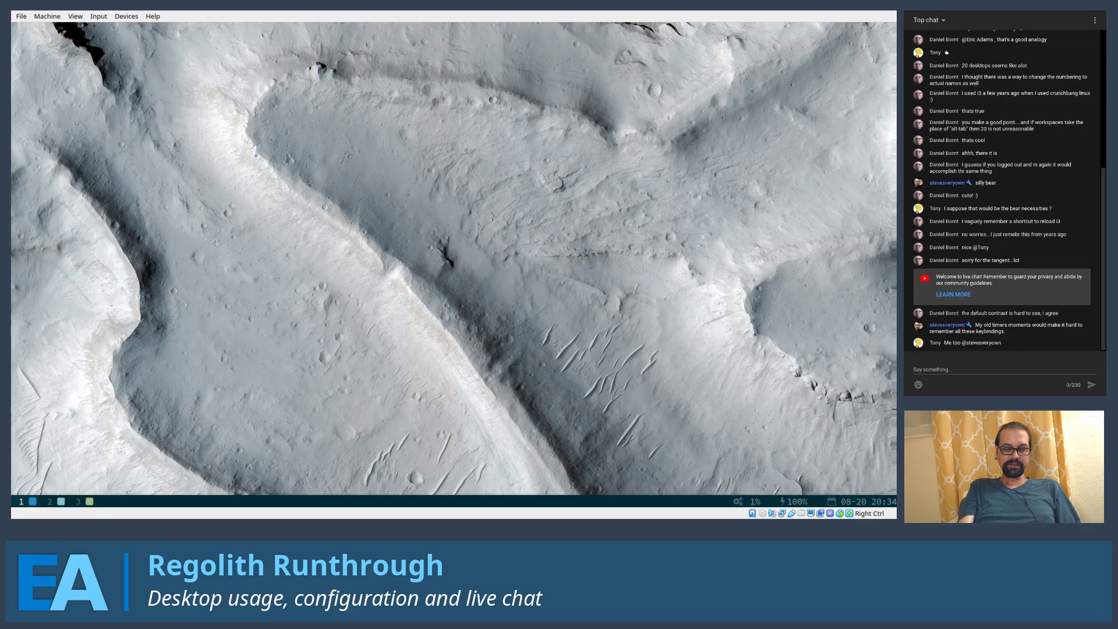
# Log out of the Regolith session, agreeing to close Firefox's open windows and tabs
pyautogui.press('super+shift+e')
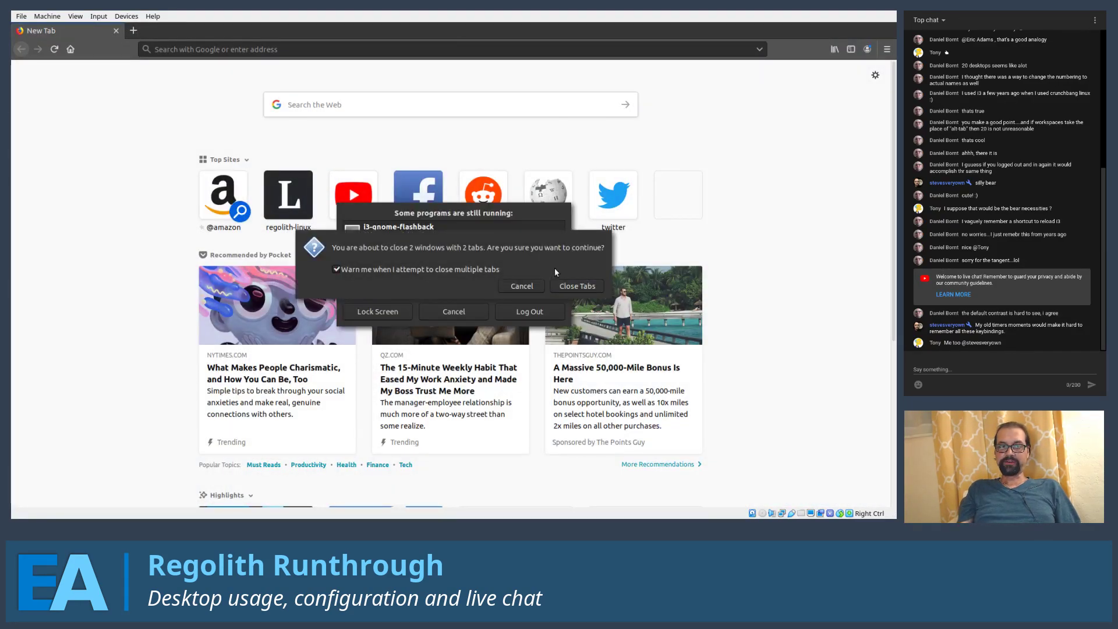
pyautogui.click(557, 286)
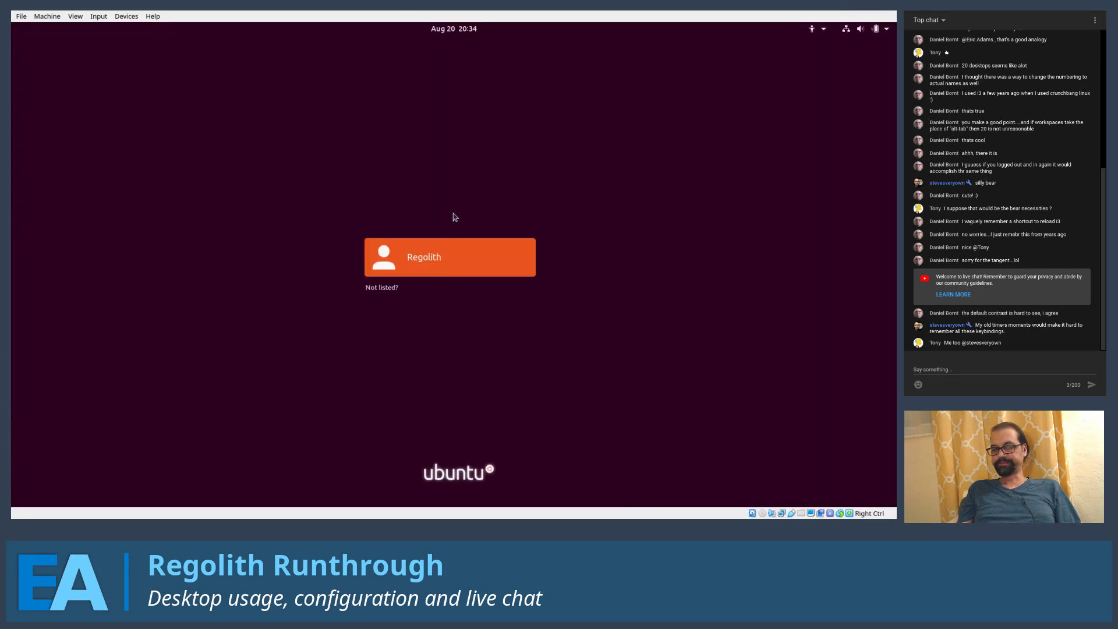
# Sign in to the Regolith account with the account password
pyautogui.click(434, 265)
pyautogui.write('********')
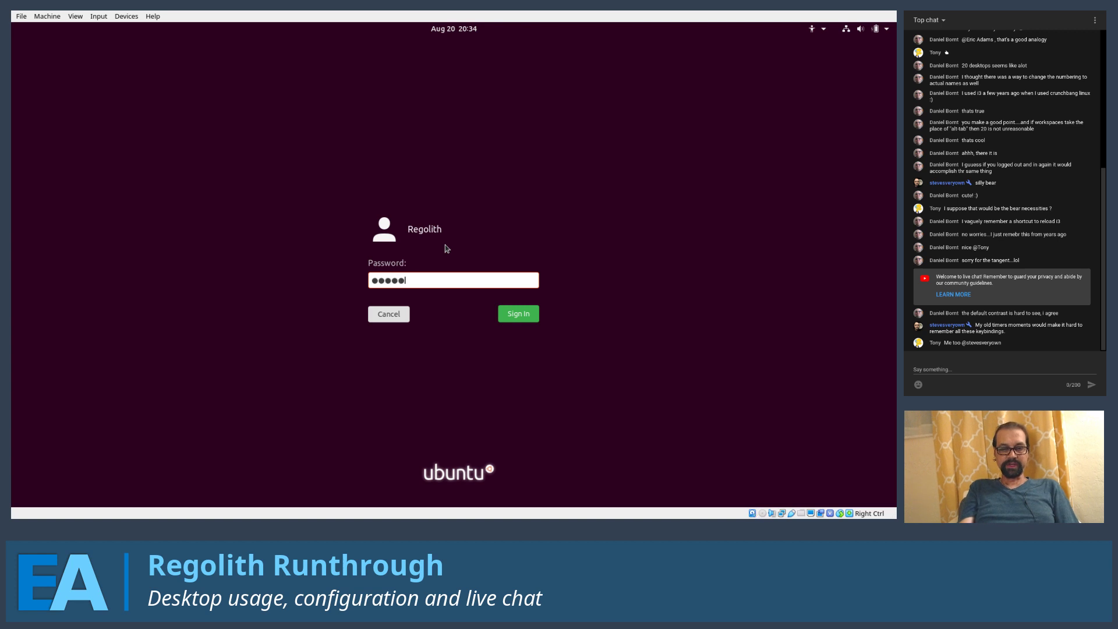
pyautogui.press('Return')
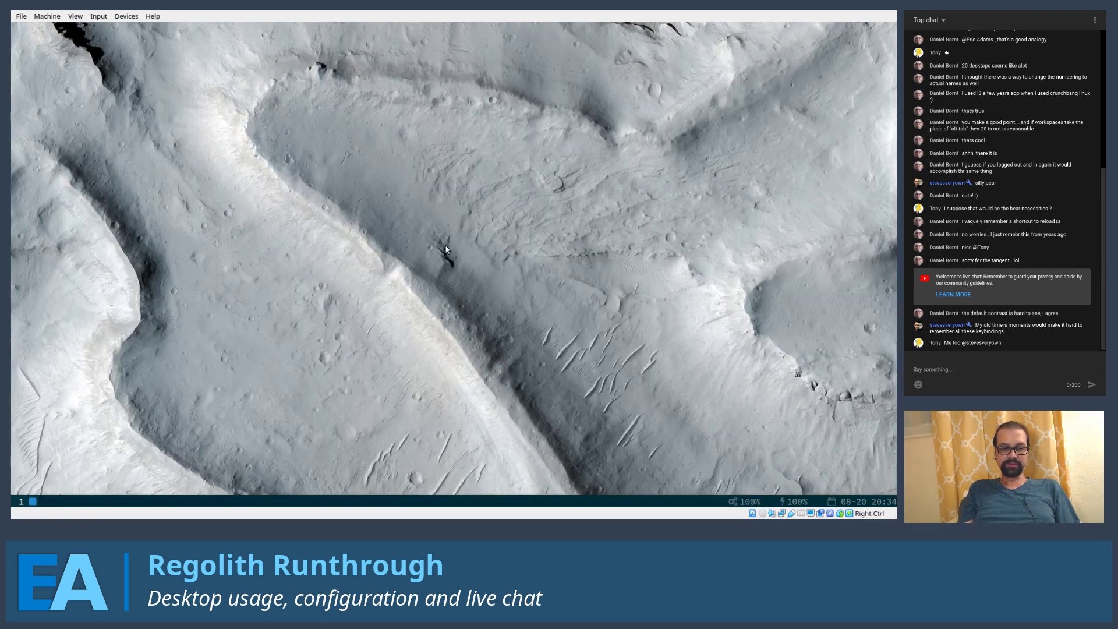
# Open a terminal with a Firefox window beside it, and close the terminal
pyautogui.press('super+Return')
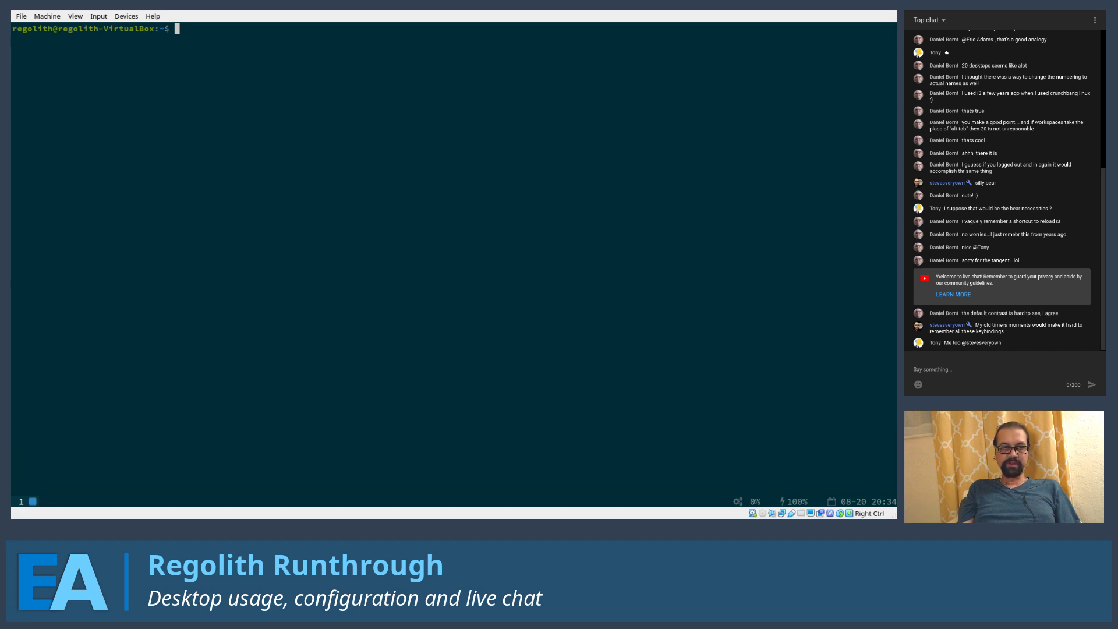
pyautogui.press('super+shift+Return')
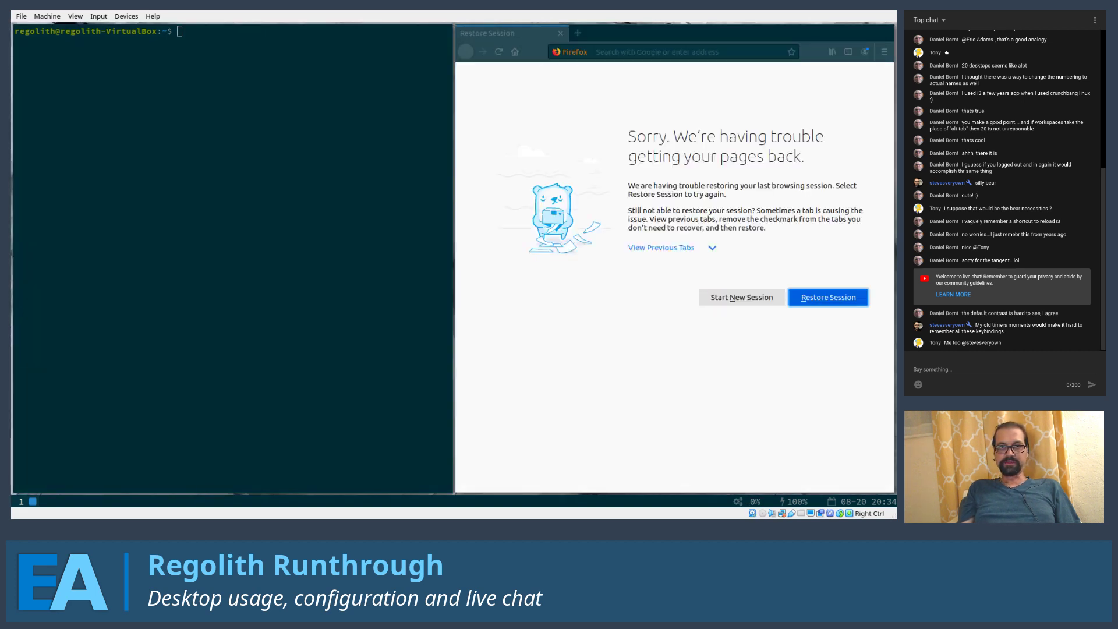
pyautogui.press('super+Left')
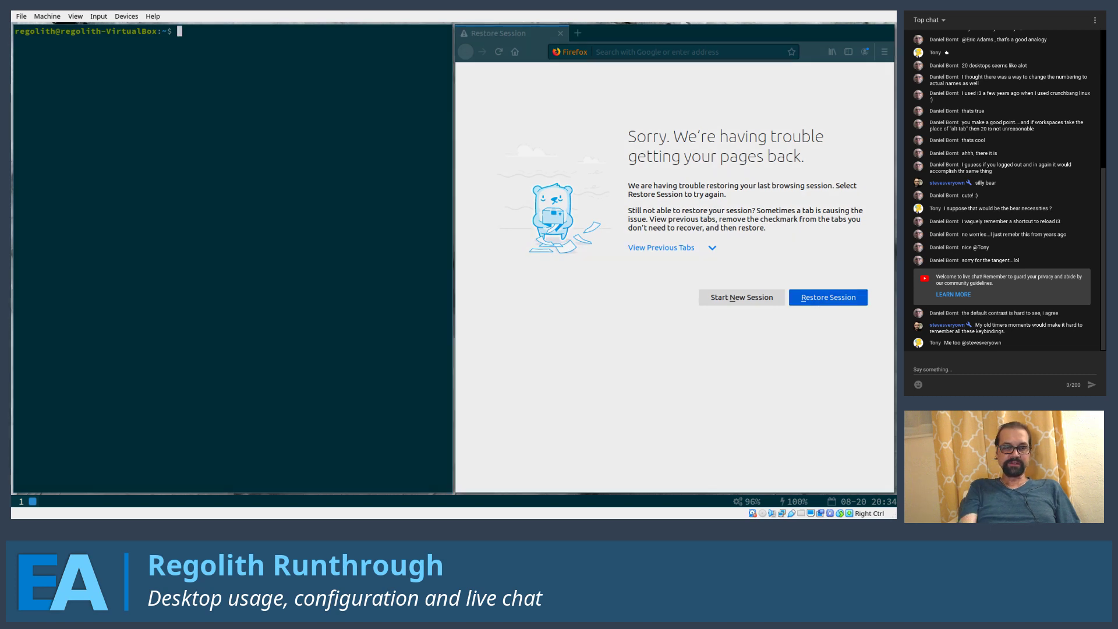
pyautogui.press('super+shift+q')
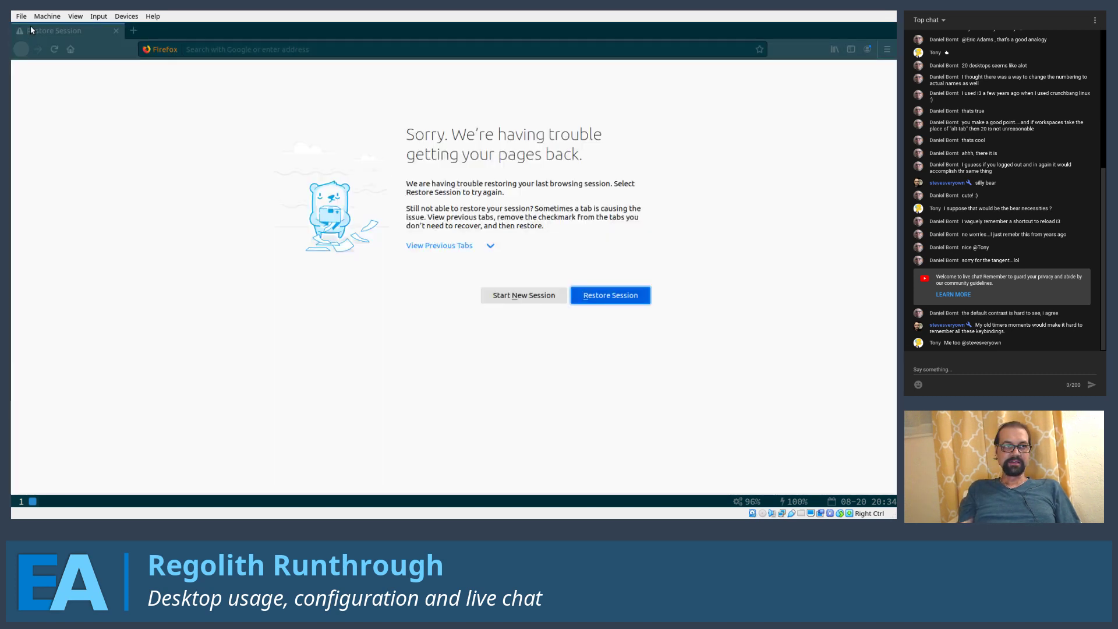
# Enter a row of j characters in Firefox's address bar to check its text contrast, and clear the entry
pyautogui.click(293, 40)
pyautogui.write('jjjjjjjj')
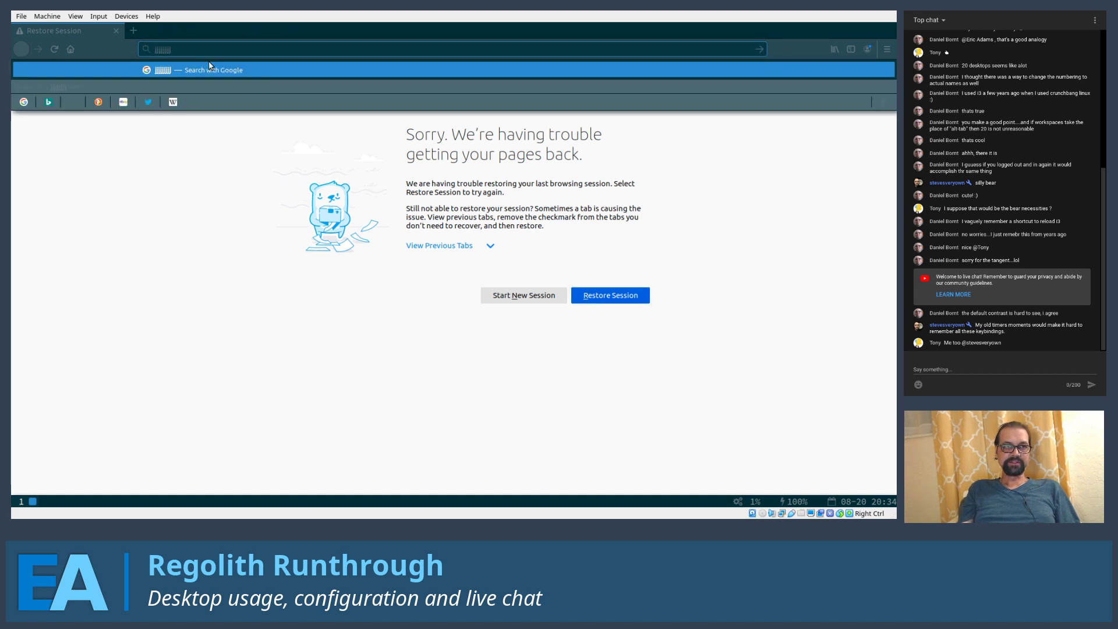
pyautogui.press('BackSpace')
pyautogui.press('BackSpace')
pyautogui.press('BackSpace')
pyautogui.press('BackSpace')
pyautogui.press('BackSpace')
pyautogui.press('BackSpace')
pyautogui.press('BackSpace')
pyautogui.press('BackSpace')
pyautogui.click(237, 120)
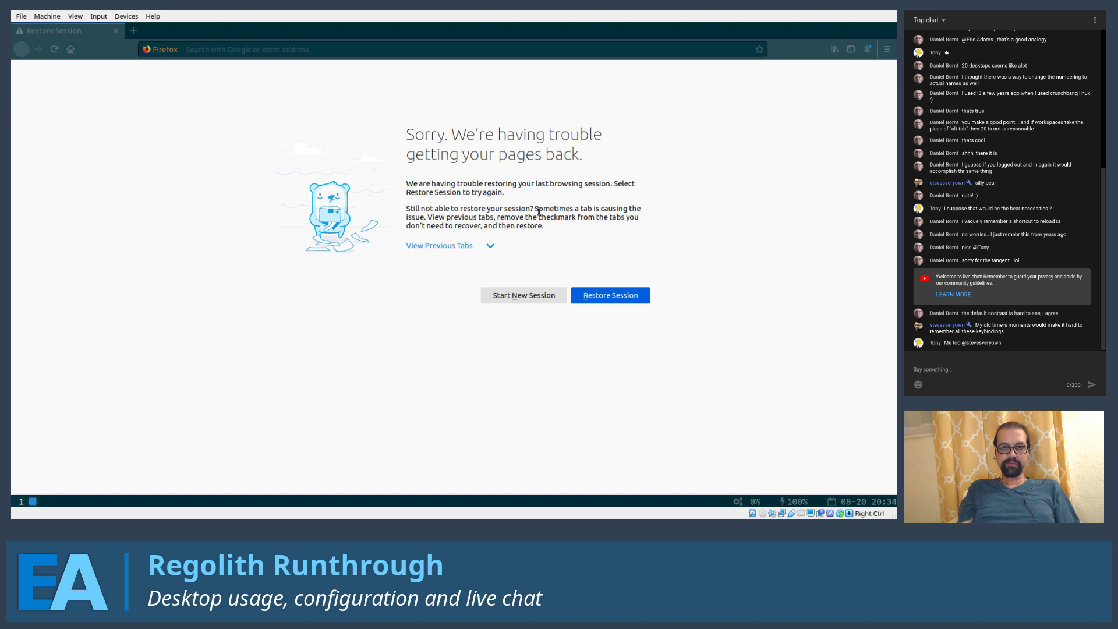
# Restore the previous Firefox session and close the extra Firefox window on the right half
pyautogui.click(590, 300)
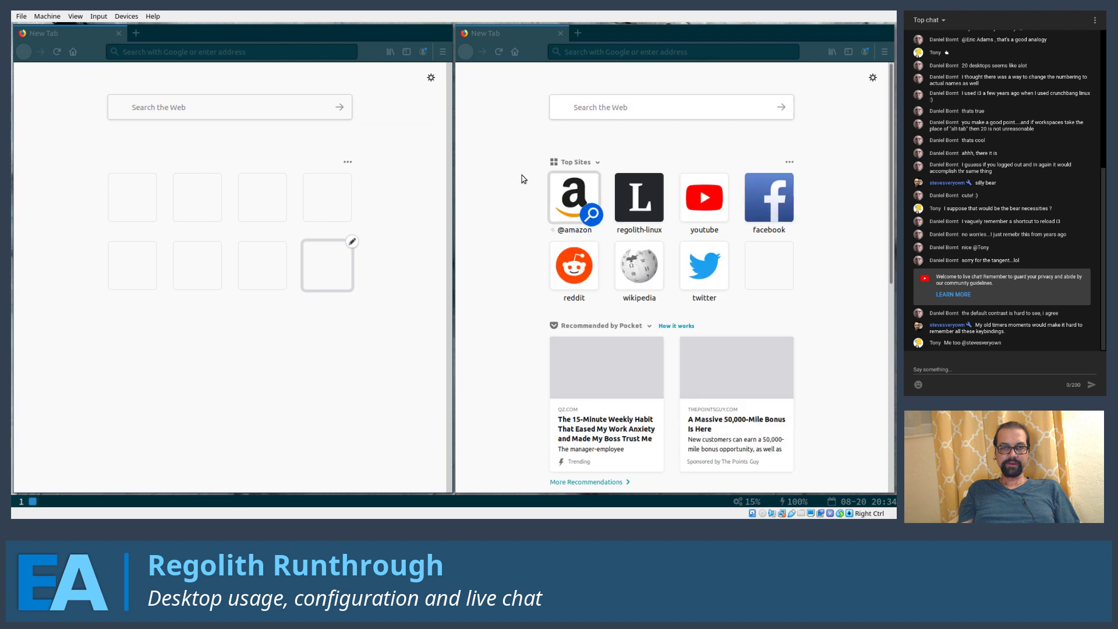
pyautogui.click(559, 34)
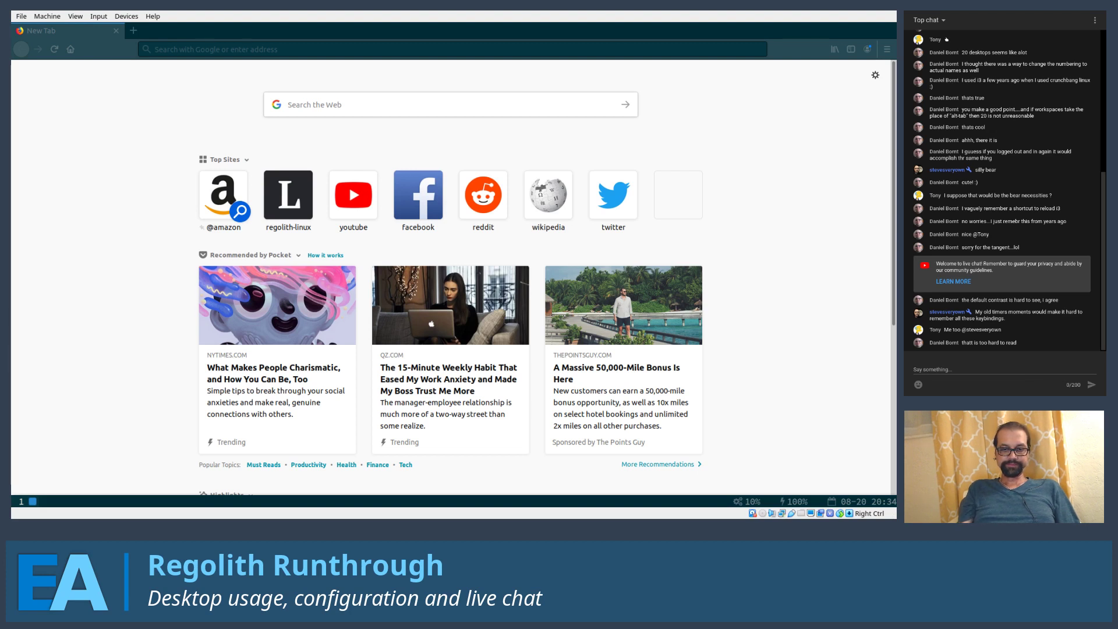
# Check the Settings window as a floating window with a search for "D", and close it
pyautogui.press('super+c')
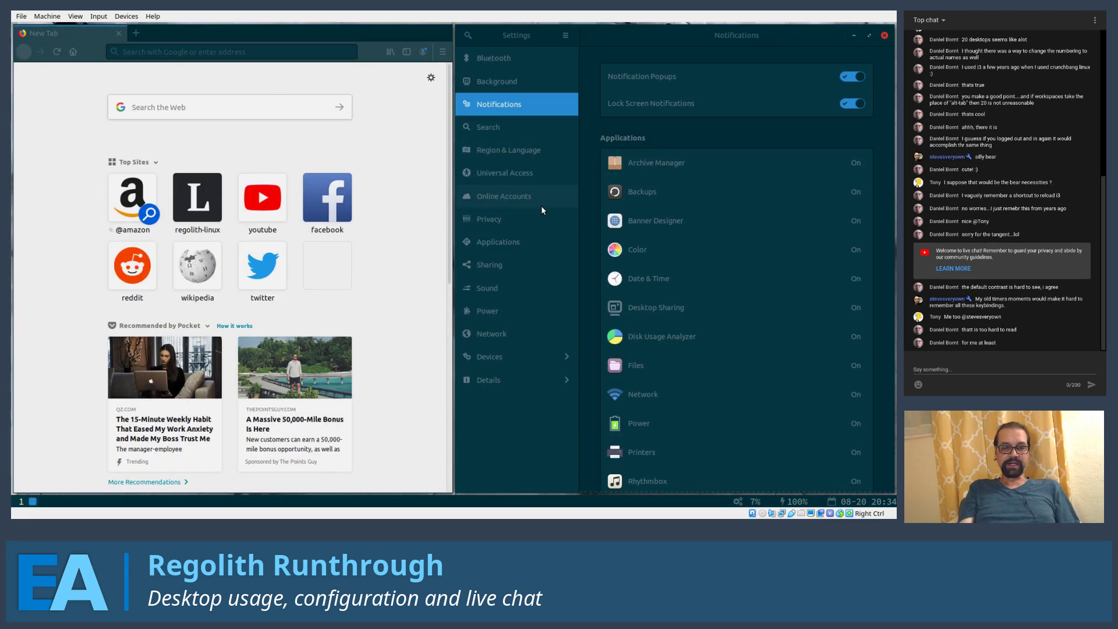
pyautogui.write('D')
pyautogui.press('super+shift+f')
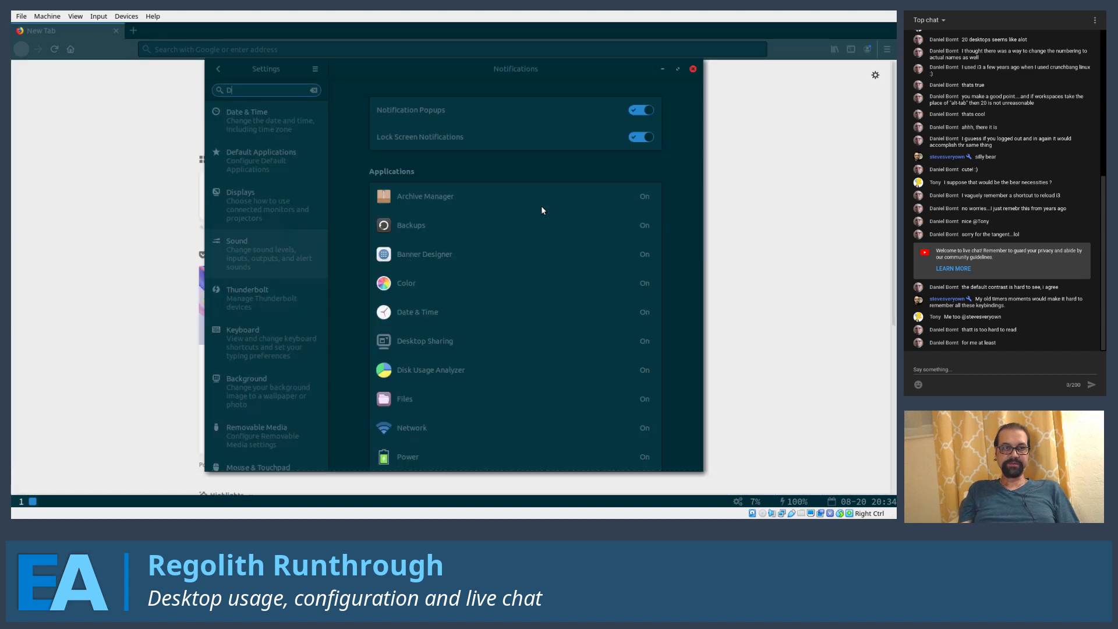
pyautogui.press('Escape')
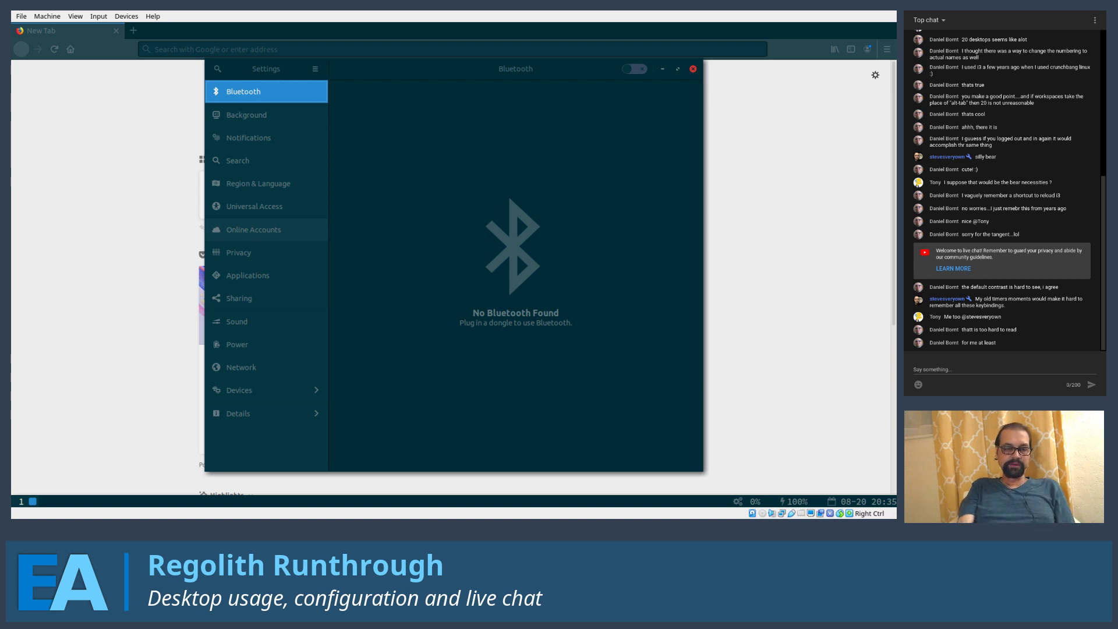
pyautogui.press('super+shift+q')
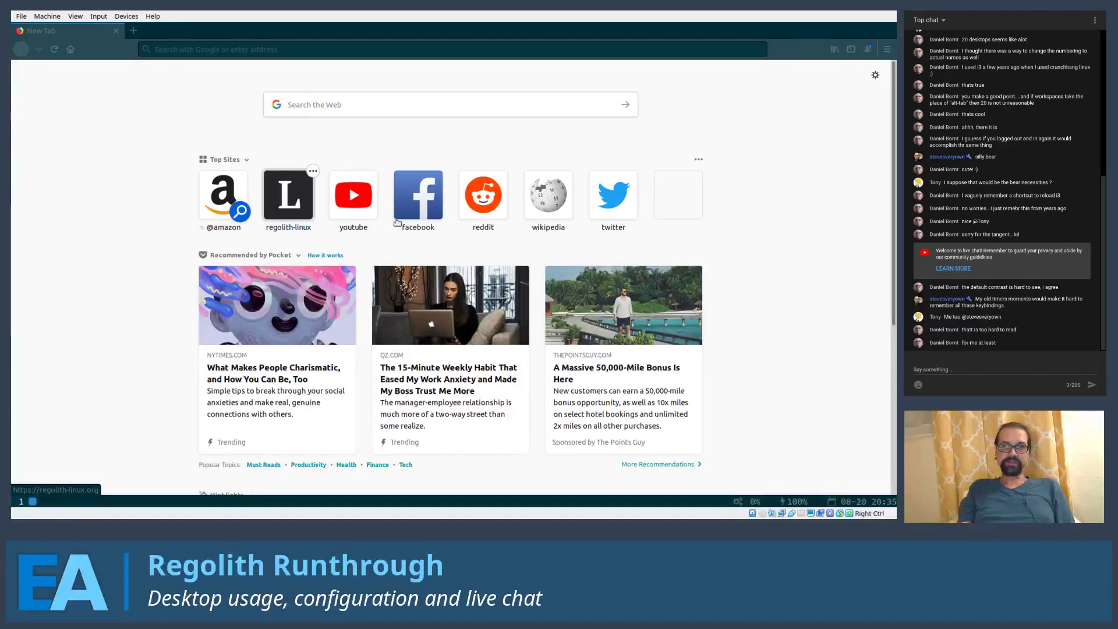
# Open a terminal beside Firefox and open .Xresources-regolith in nano
pyautogui.press('super+Return')
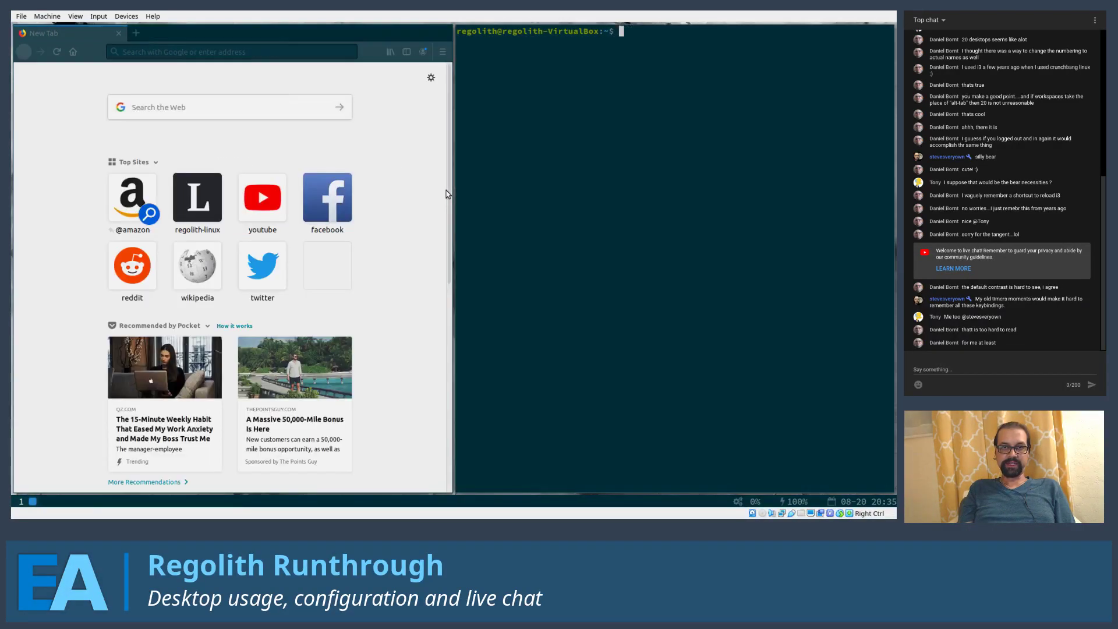
pyautogui.write('nano .config/regolith/i3/config')
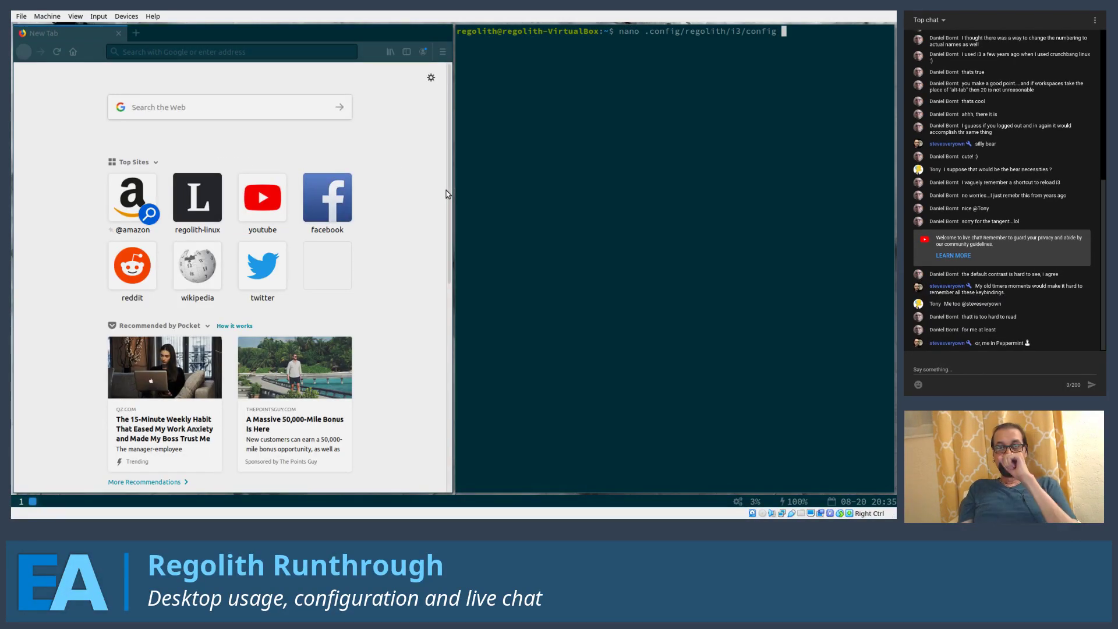
pyautogui.press('Up')
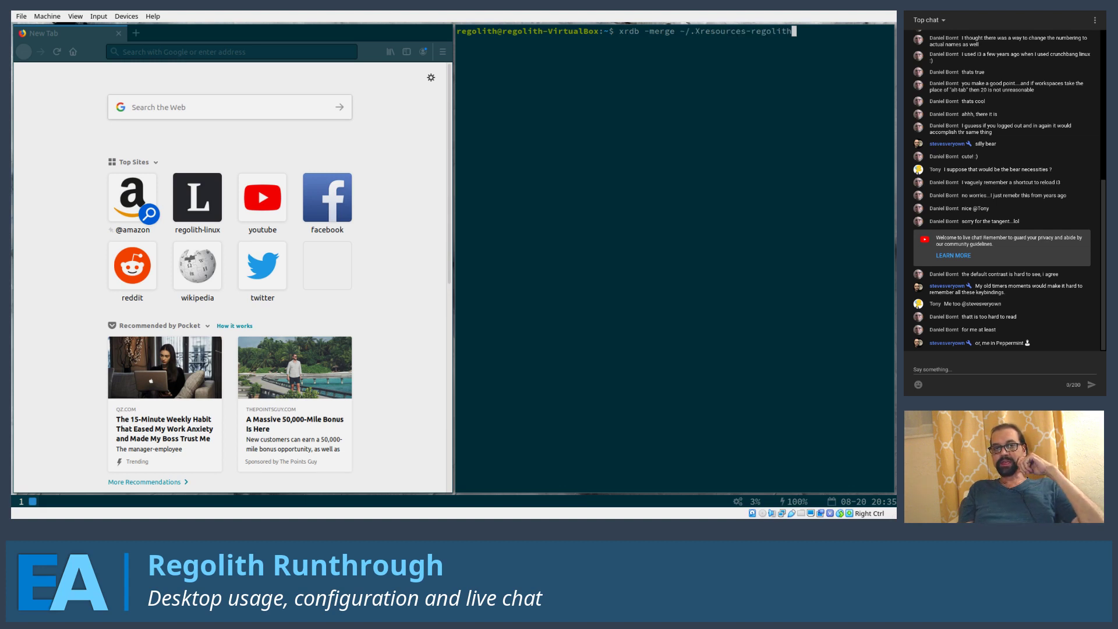
pyautogui.press('Up')
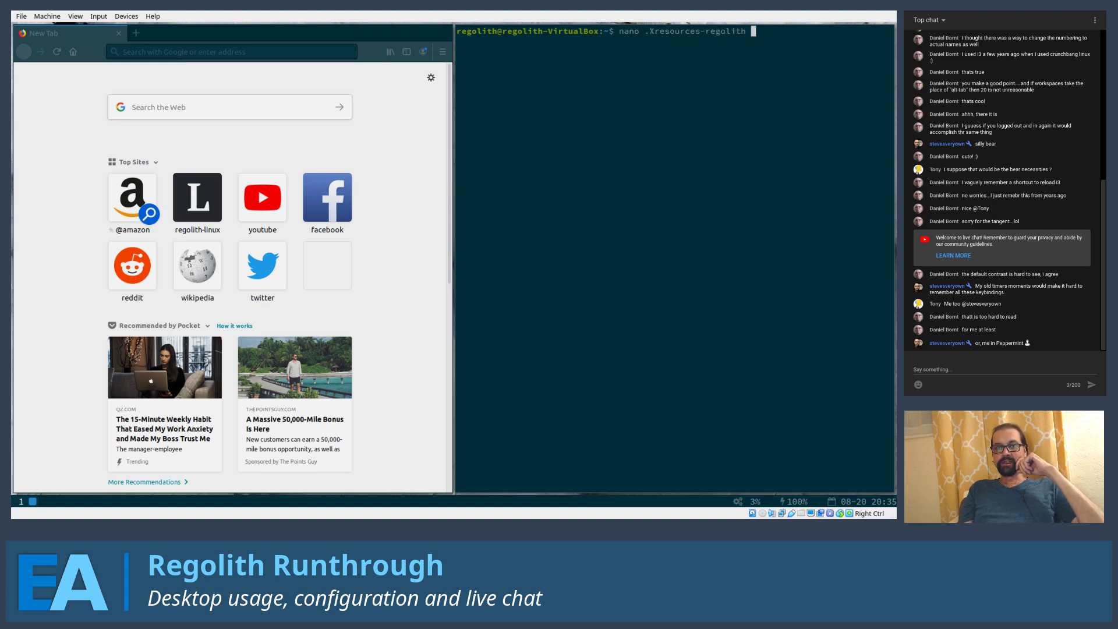
pyautogui.press('Return')
# Switch the color definition from color-solarized-dark to color-nord by commenting out the first line with "!" and uncommenting the second
pyautogui.press('Down')
pyautogui.press('Down')
pyautogui.press('Down')
pyautogui.press('Down')
pyautogui.press('Down')
pyautogui.press('Down')
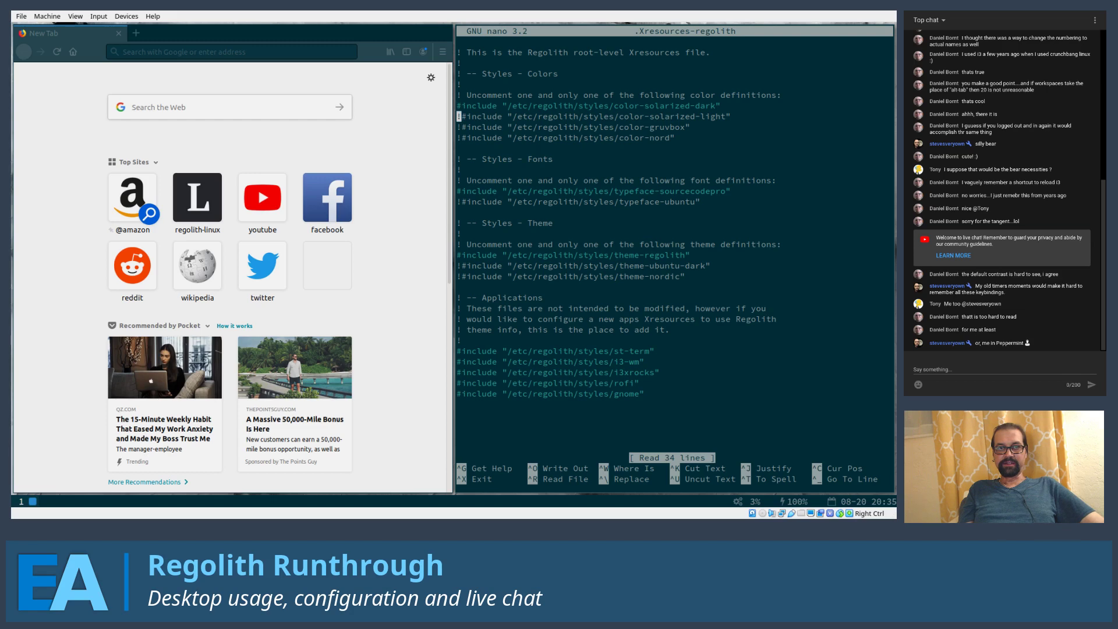
pyautogui.press('Up')
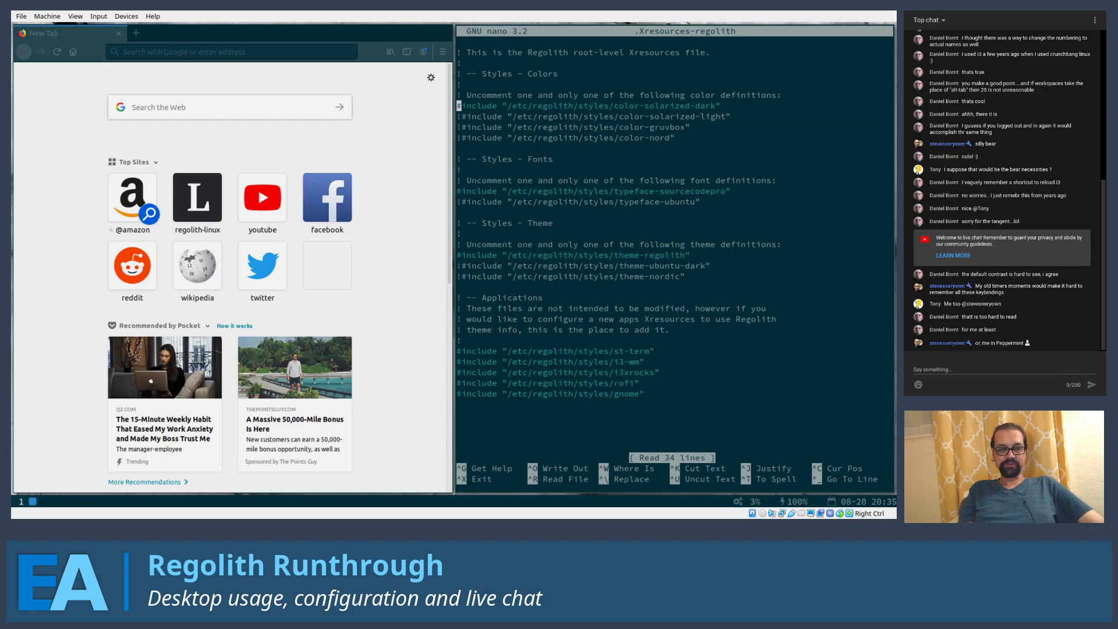
pyautogui.write('#')
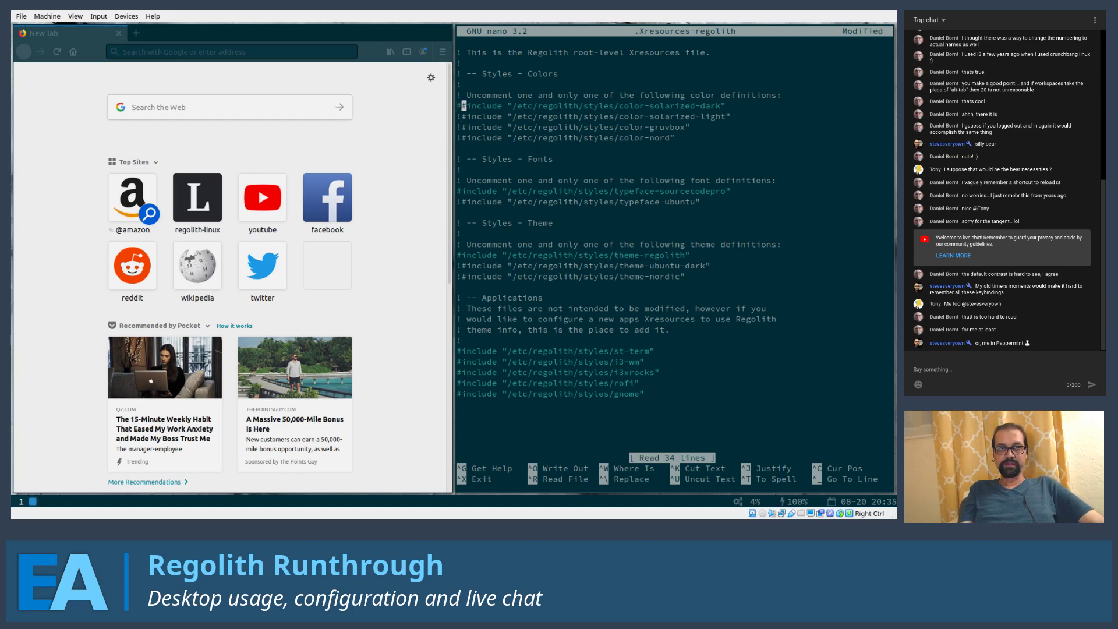
pyautogui.press('Down')
pyautogui.press('Up')
pyautogui.press('BackSpace')
pyautogui.write('!')
pyautogui.press('Down')
pyautogui.press('Down')
pyautogui.press('Down')
pyautogui.press('BackSpace')
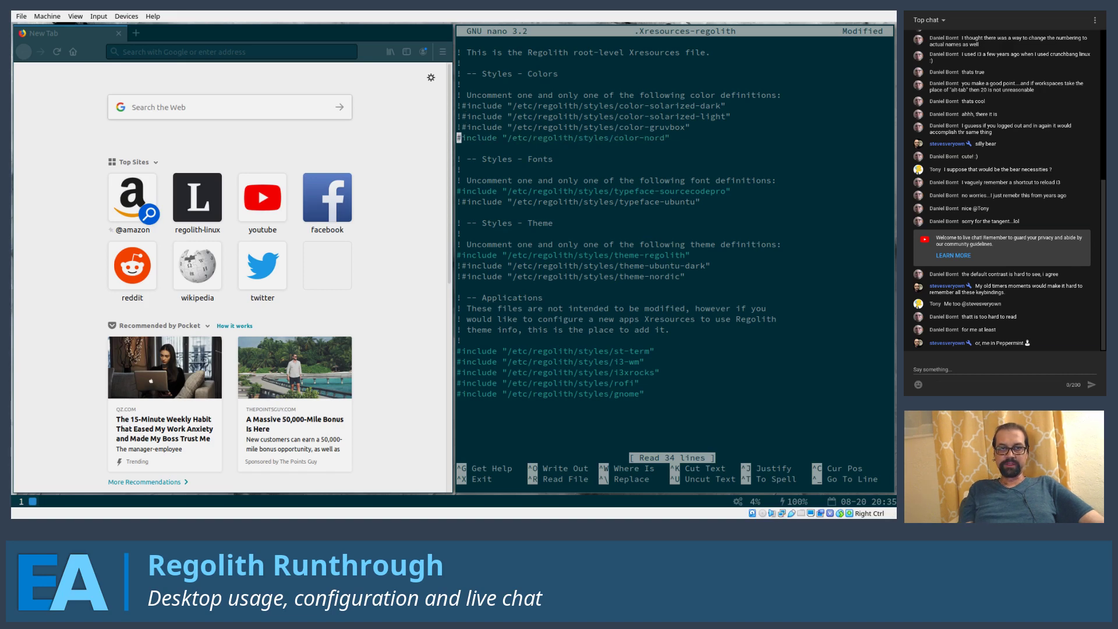
# Switch the theme definition by commenting out theme-regolith with "!" and uncommenting theme-ubuntu-dark
pyautogui.press('Down')
pyautogui.press('Down')
pyautogui.press('Down')
pyautogui.press('Down')
pyautogui.press('Down')
pyautogui.press('Down')
pyautogui.press('Down')
pyautogui.press('Down')
pyautogui.press('Down')
pyautogui.press('Down')
pyautogui.press('Down')
pyautogui.press('Down')
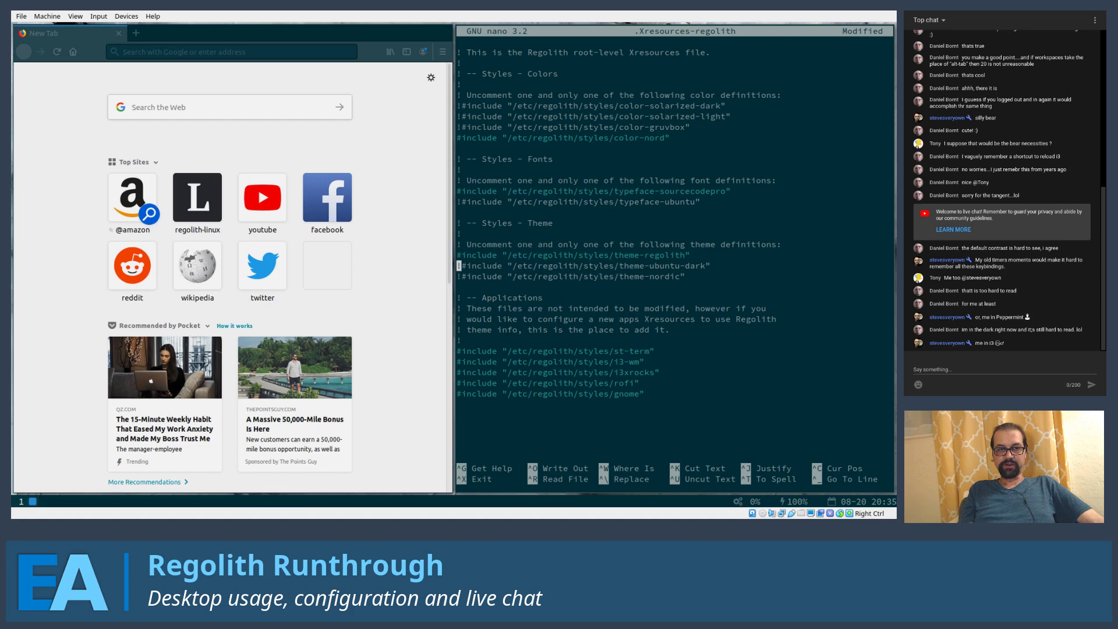
pyautogui.press('Delete')
pyautogui.press('Up')
pyautogui.write('!')
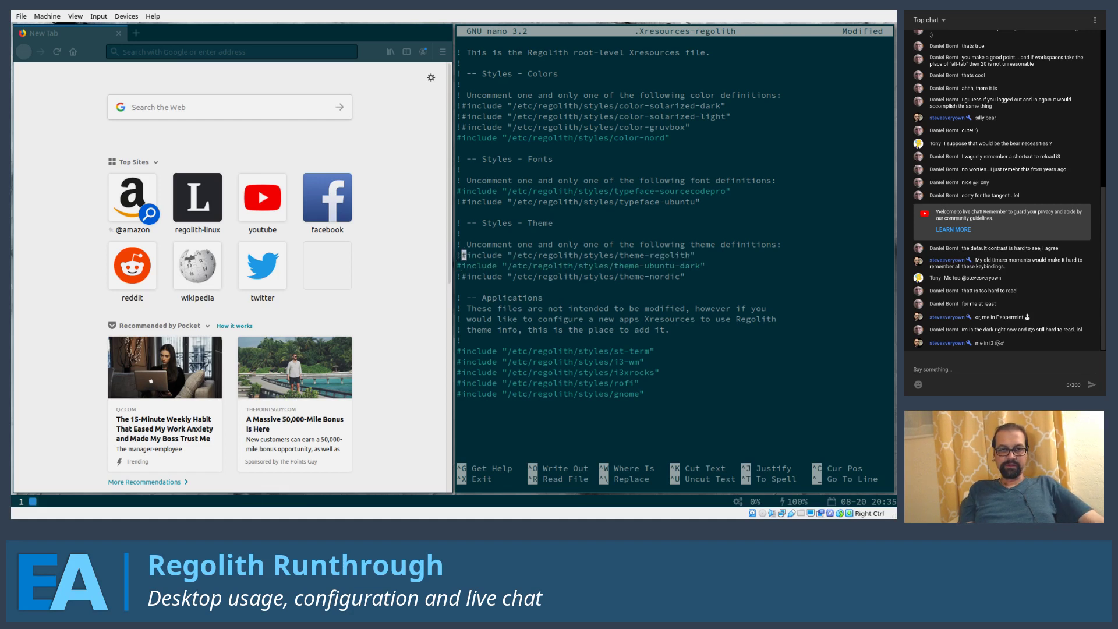
pyautogui.press('Down')
pyautogui.press('Down')
pyautogui.press('Down')
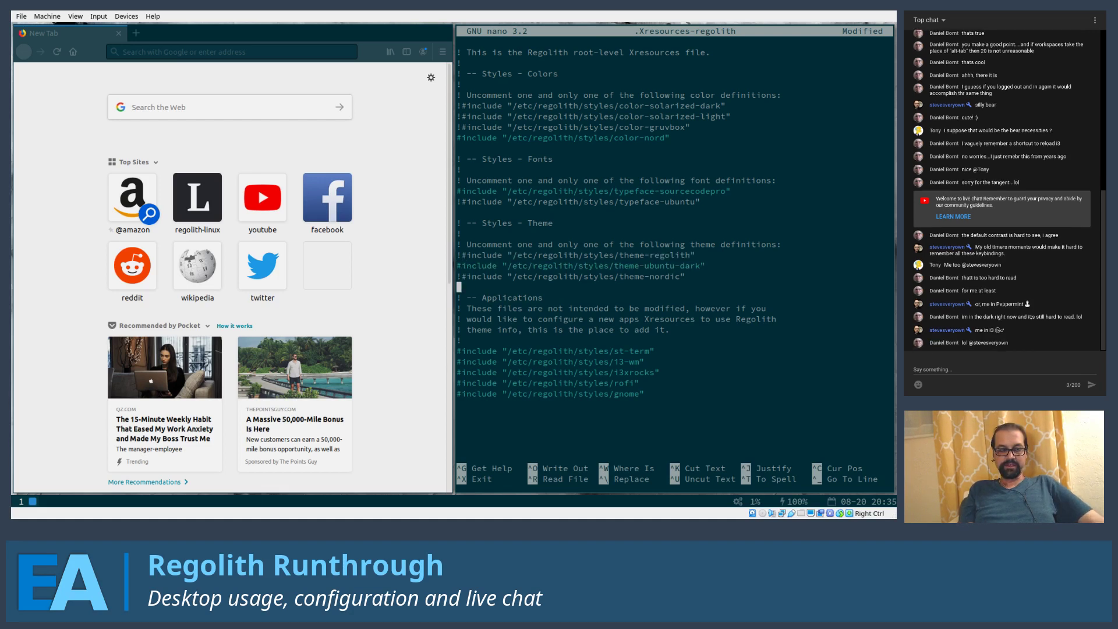
# Save the changes to .Xresources-regolith and exit nano
pyautogui.hotkey('ctrl', 'x')
pyautogui.press('y')
pyautogui.press('Return')
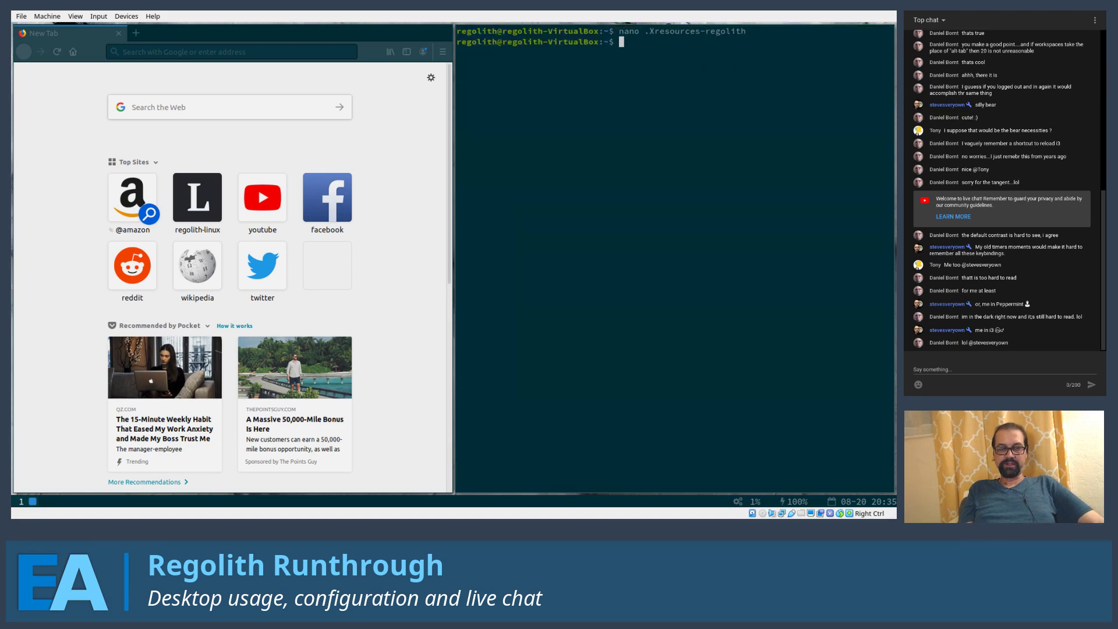
# Close the terminal and Firefox windows and log out of the Regolith session
pyautogui.write('exit')
pyautogui.press('Return')
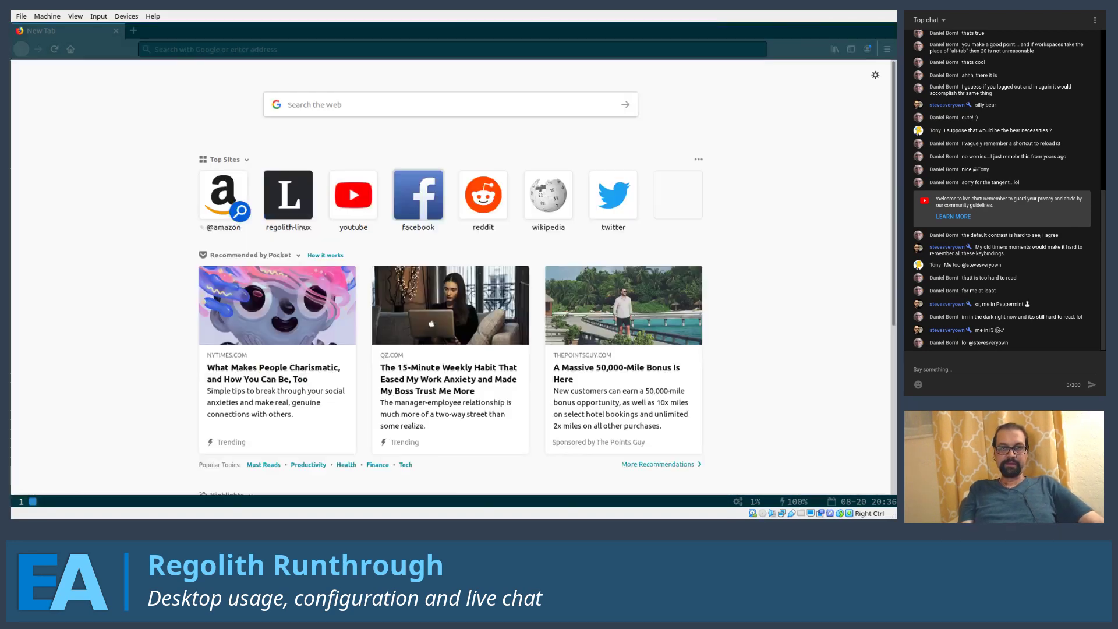
pyautogui.press('super+shift+q')
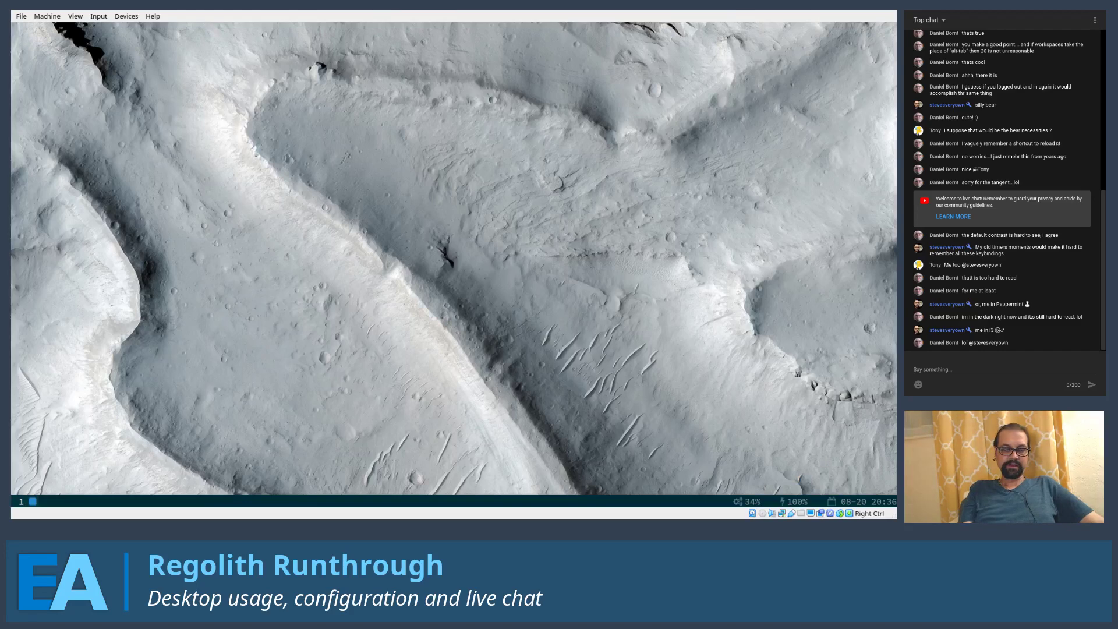
pyautogui.press('super+shift+e')
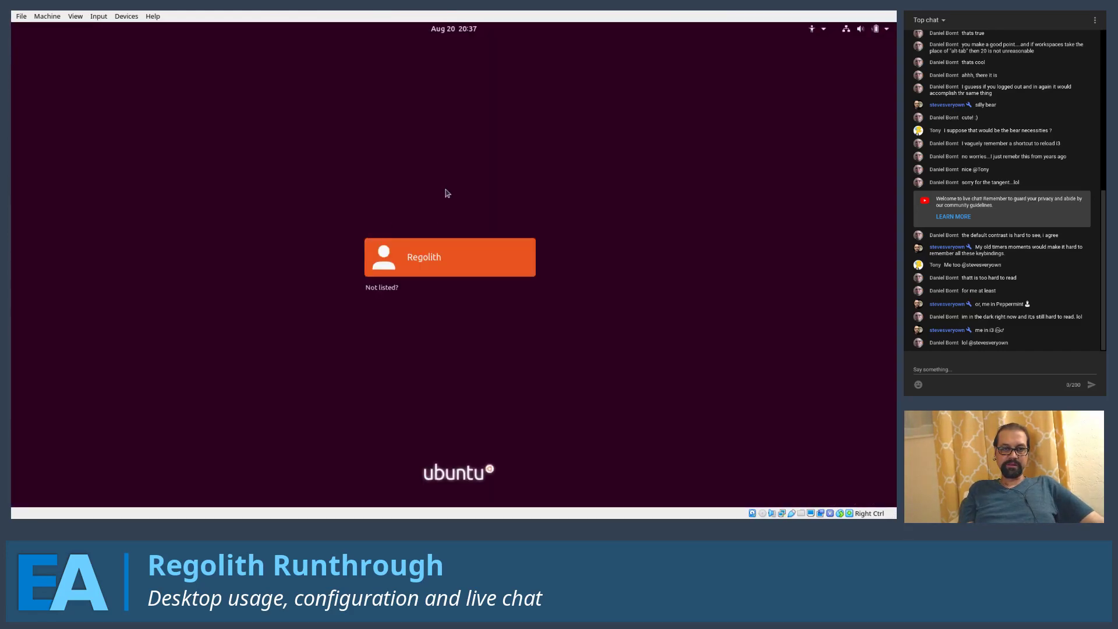
# Sign back in to the Regolith account by entering the account password
pyautogui.press('Return')
pyautogui.write('●')
pyautogui.press('BackSpace')
pyautogui.write('●')
pyautogui.press('BackSpace')
pyautogui.write('●●●●●●●●')
pyautogui.press('Return')
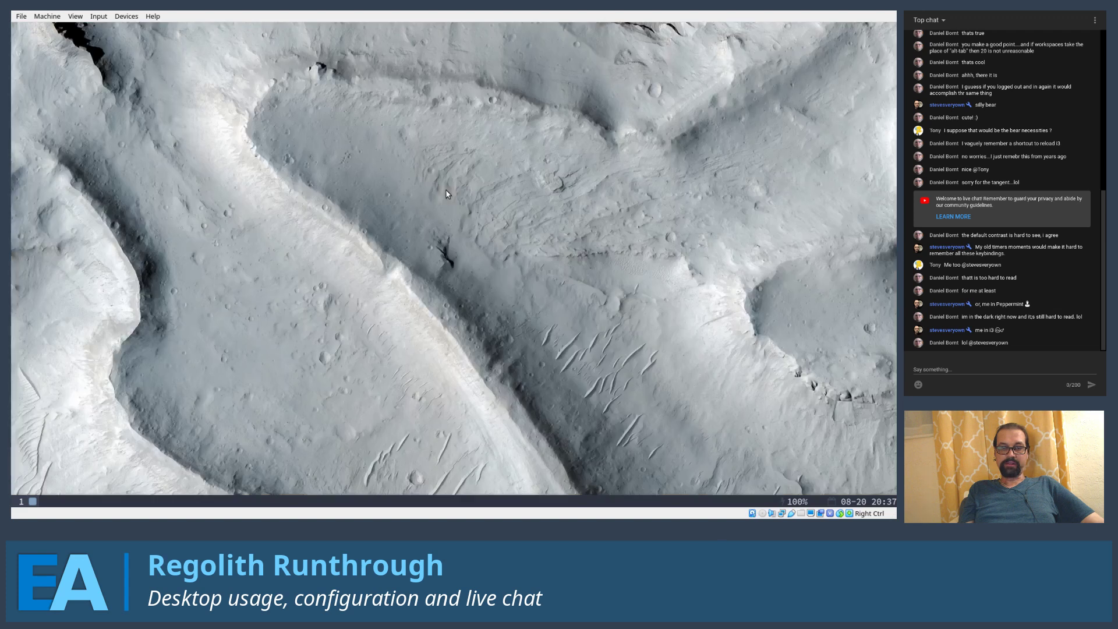
# Open a terminal and a Firefox window side by side under the new color theme
pyautogui.press('super+Return')
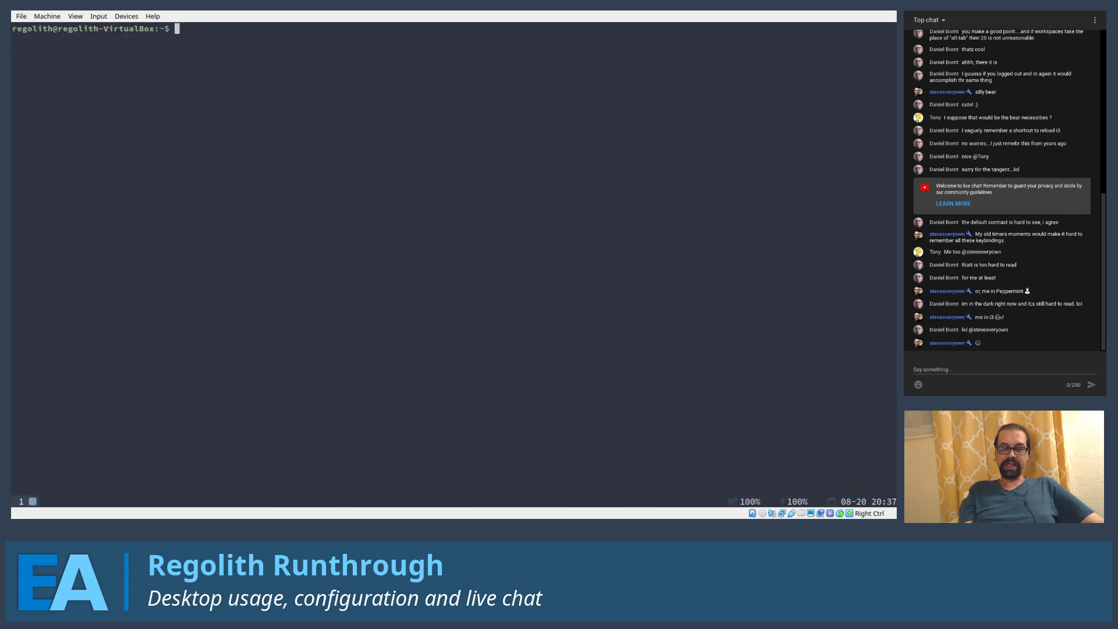
pyautogui.press('super+shift+Return')
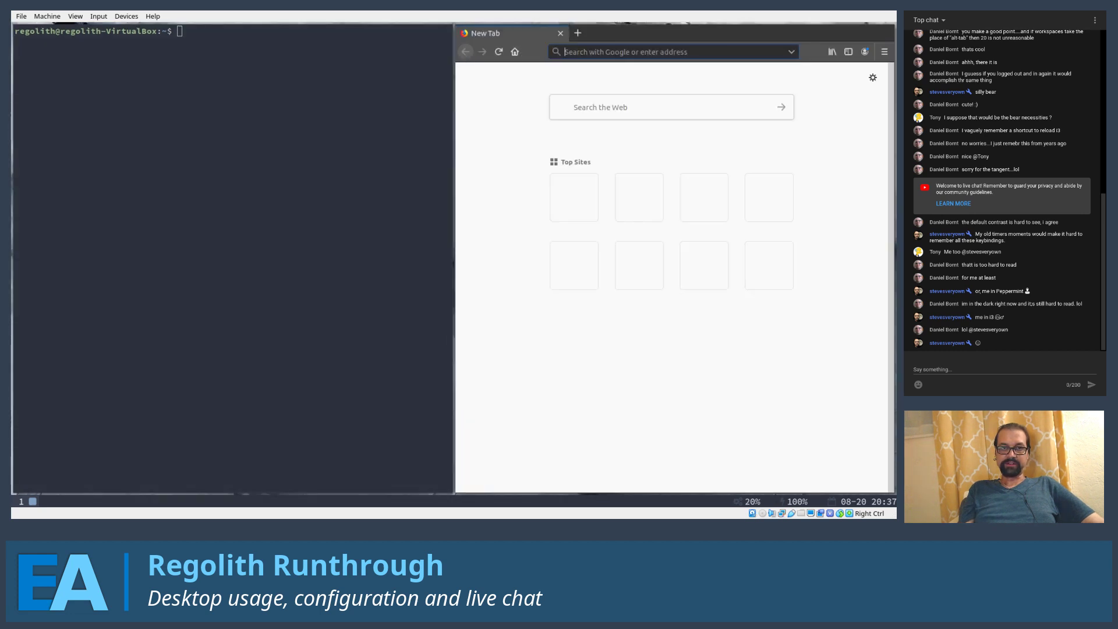
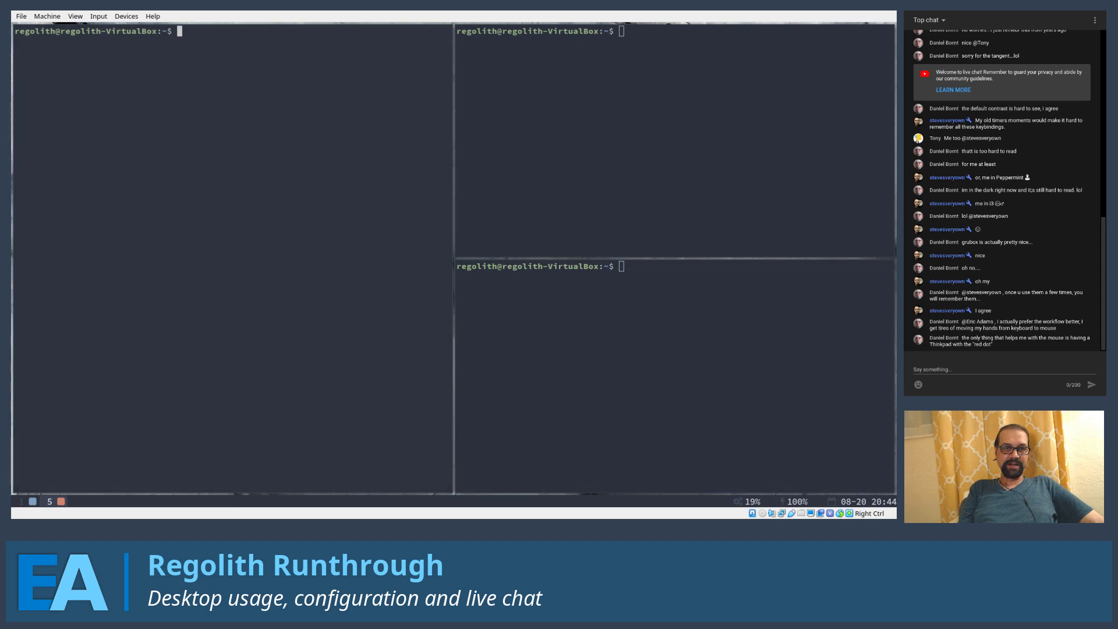
# Open another terminal beside the left one, close it, and return focus to the left terminal
pyautogui.press('super+Return')
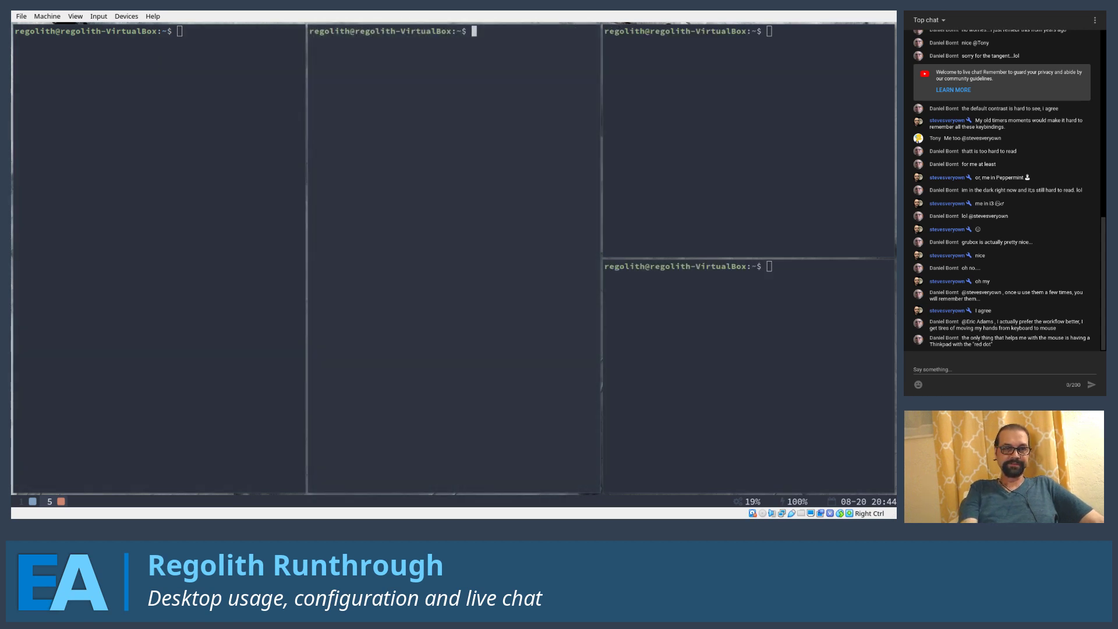
pyautogui.press('super+shift+q')
pyautogui.press('super+Left')
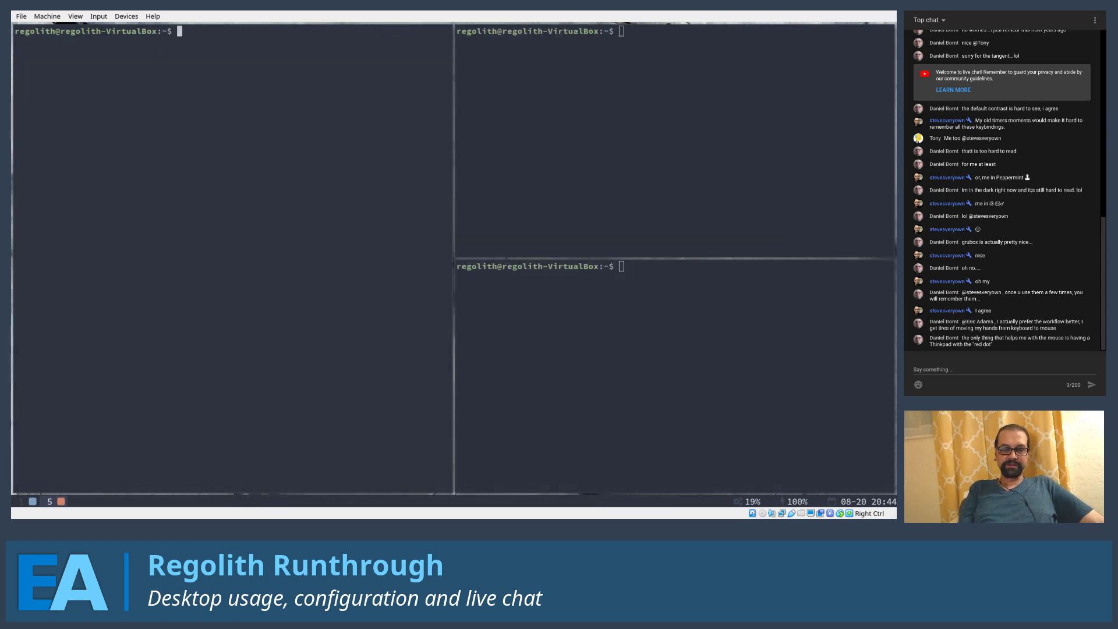
# Add a terminal below the left one to form a two-by-two grid, and try to run htop in the upper-left terminal
pyautogui.press('super+Return')
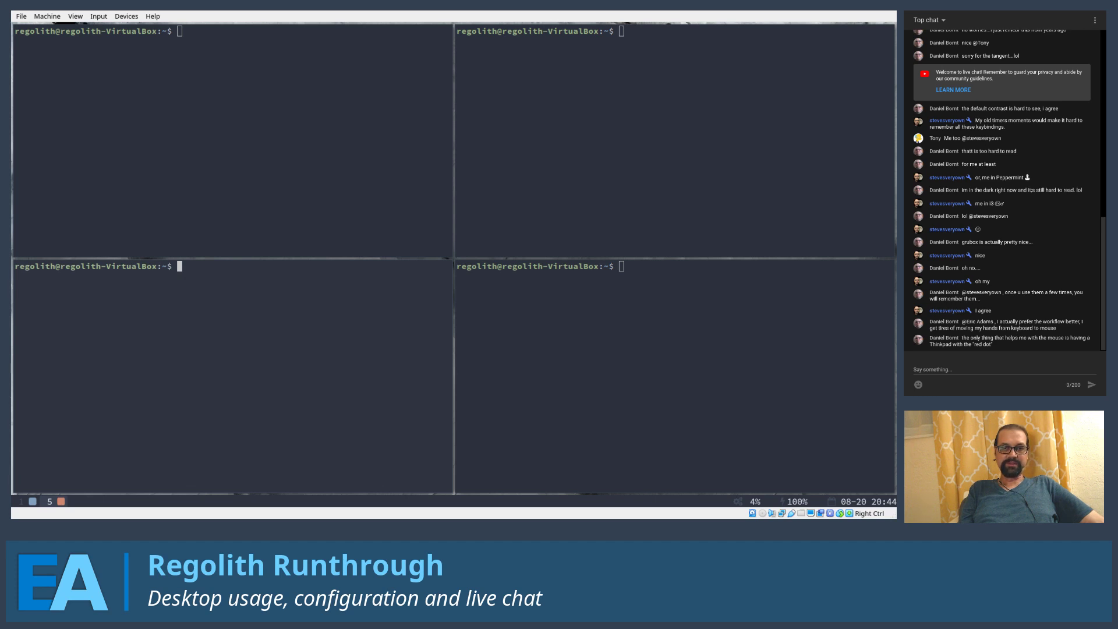
pyautogui.write('exit')
pyautogui.press('BackSpace')
pyautogui.press('BackSpace')
pyautogui.press('BackSpace')
pyautogui.press('BackSpace')
pyautogui.press('super+Up')
pyautogui.write('htop')
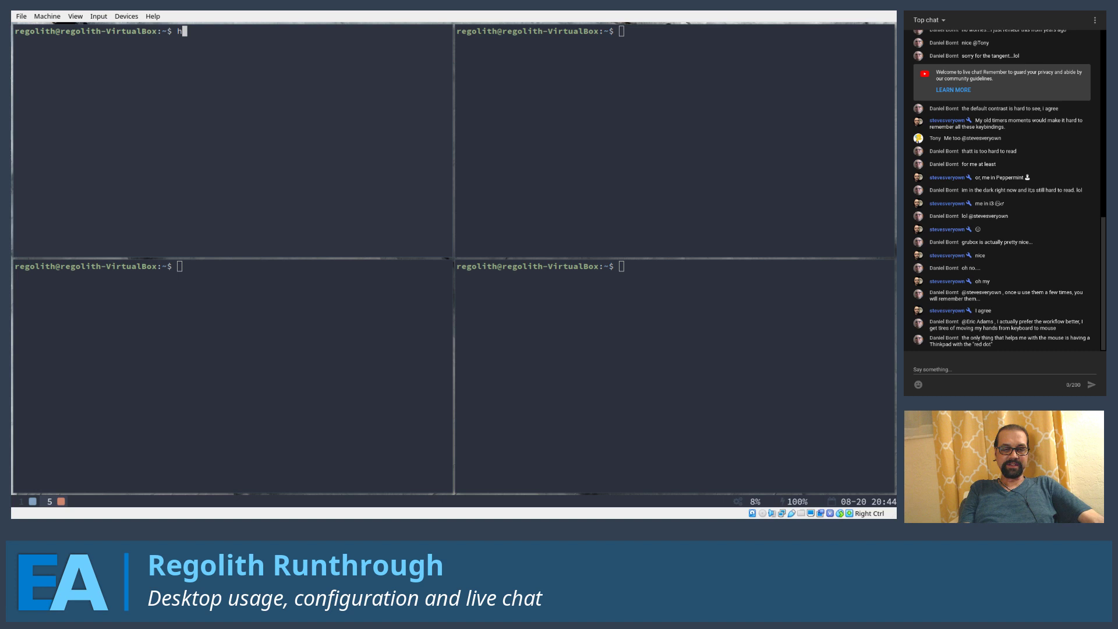
pyautogui.press('Return')
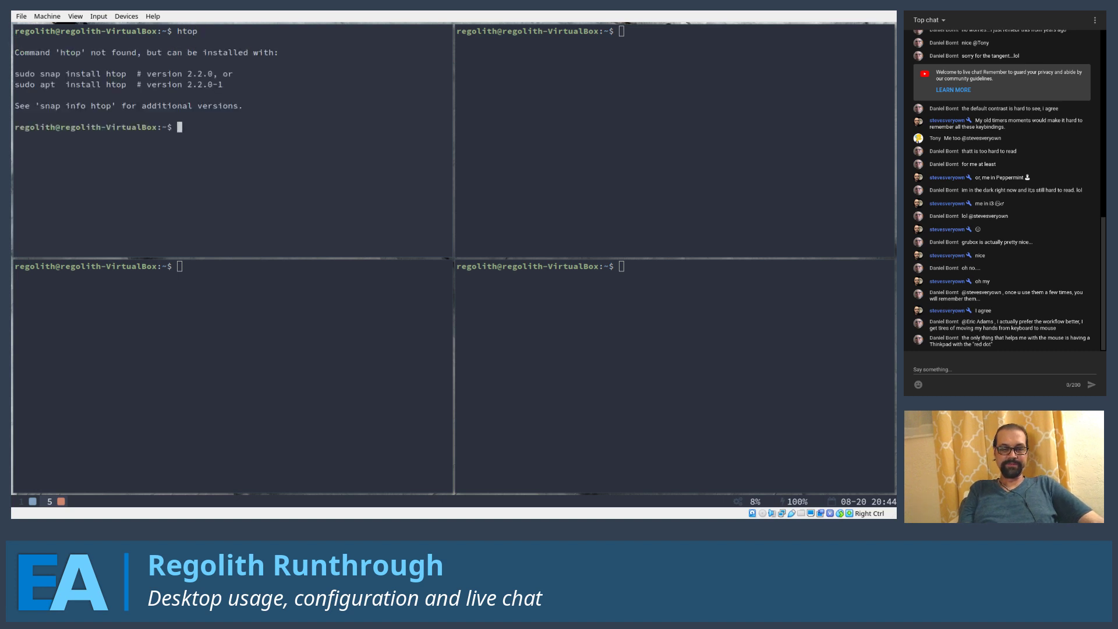
# Install htop with "sudo apt install htop", entering the sudo password, and launch htop in the upper-left terminal
pyautogui.write('sudo ')
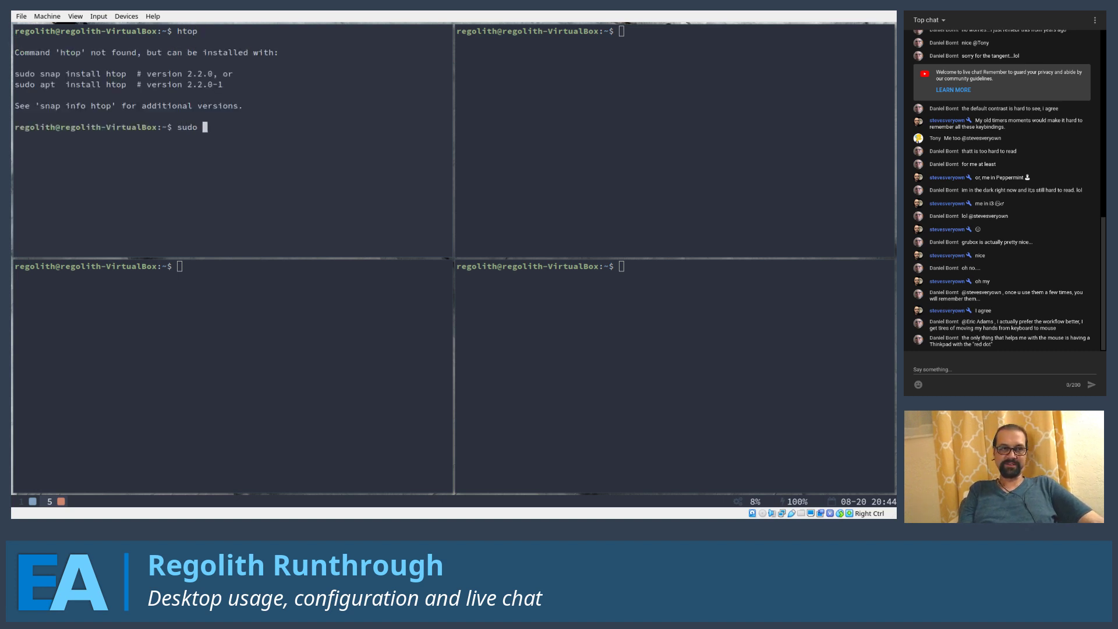
pyautogui.write('ap')
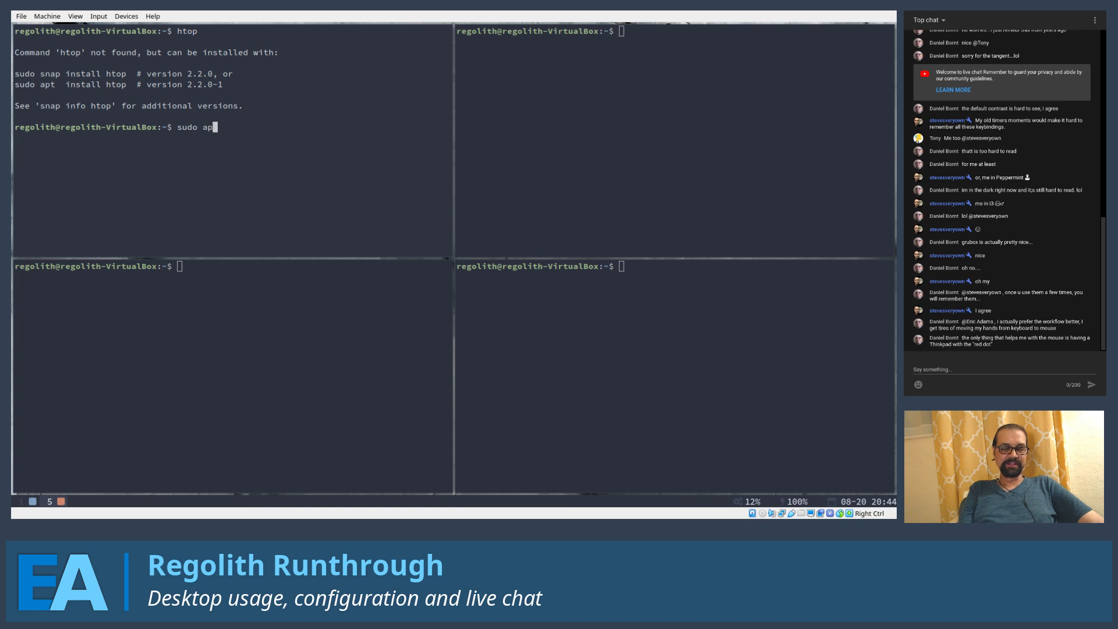
pyautogui.write('t install htop')
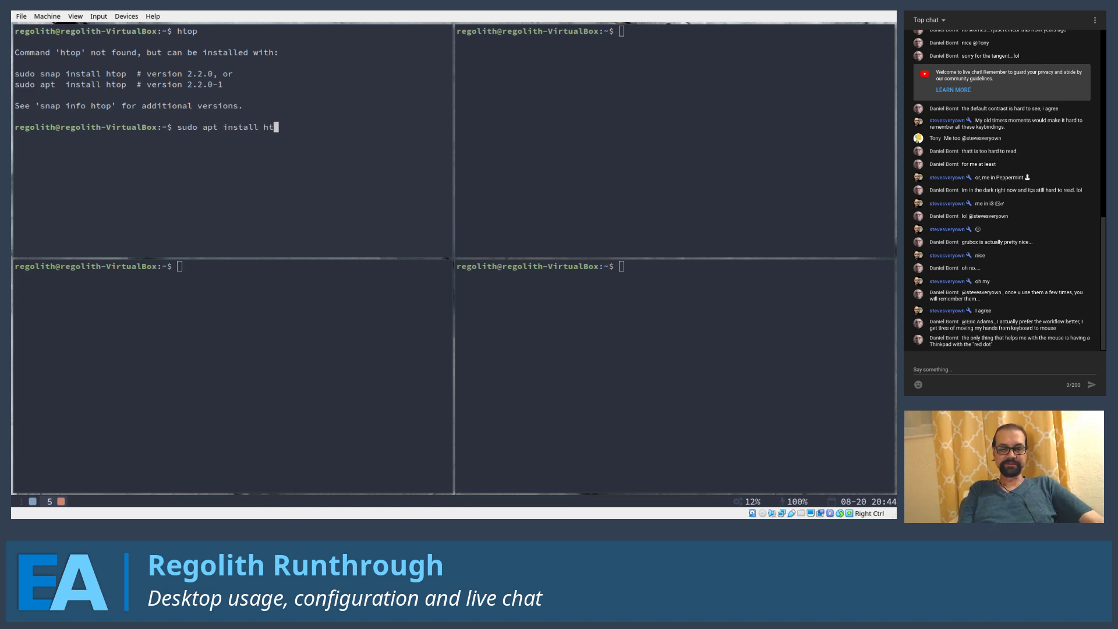
pyautogui.press('Return')
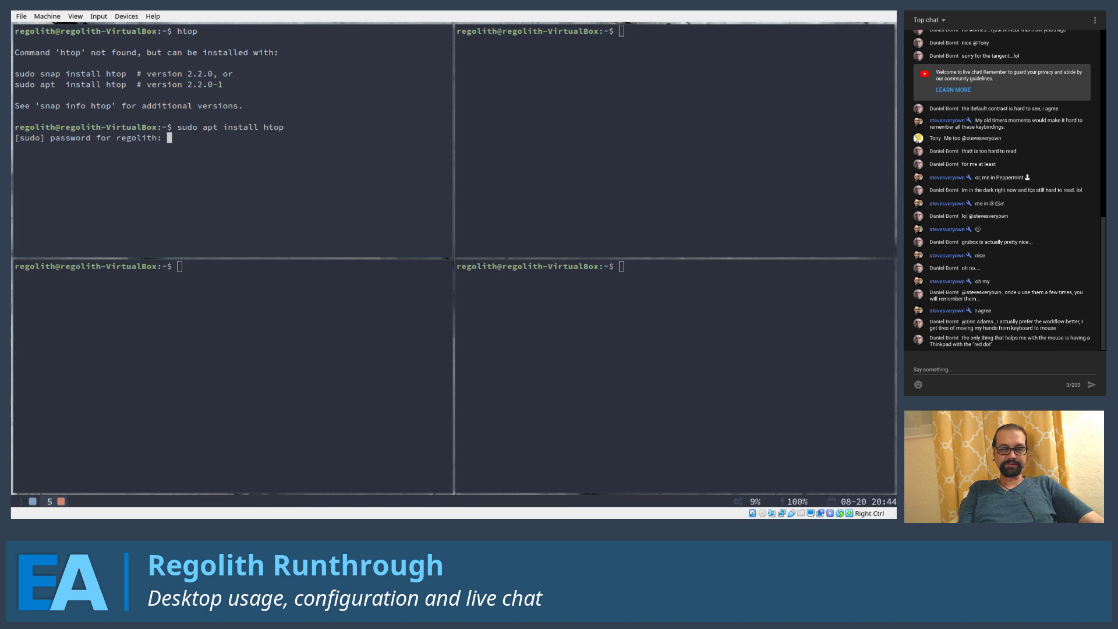
pyautogui.press('Return')
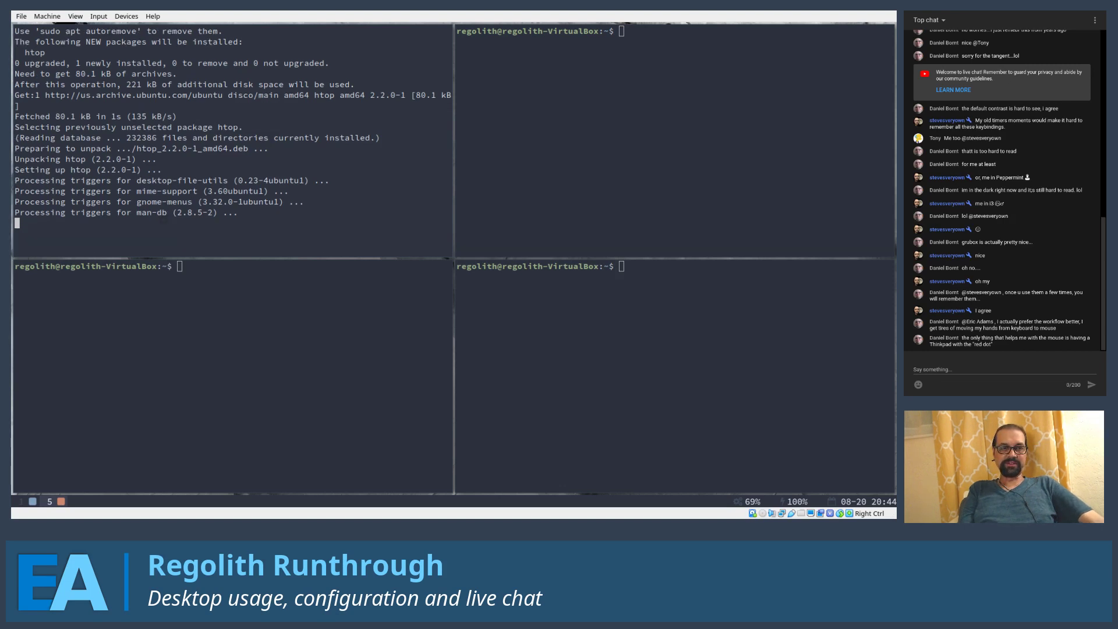
pyautogui.write('htop')
pyautogui.press('Return')
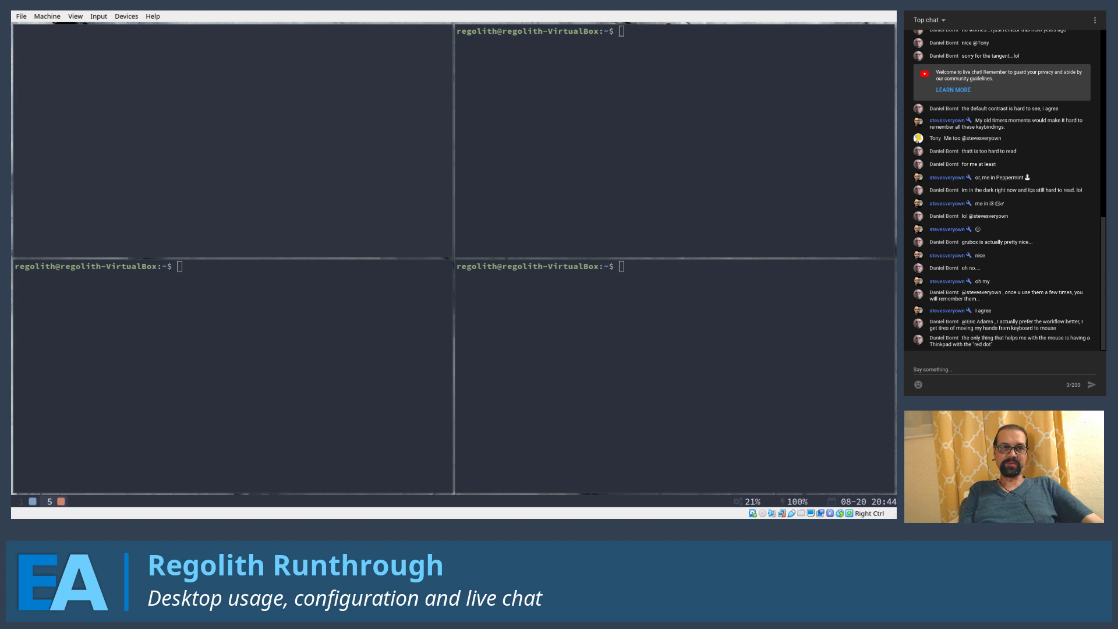
# In the upper-right terminal, list the files in /var/log and run "tail -n 20 /var/log/faillog"
pyautogui.press('super+Right')
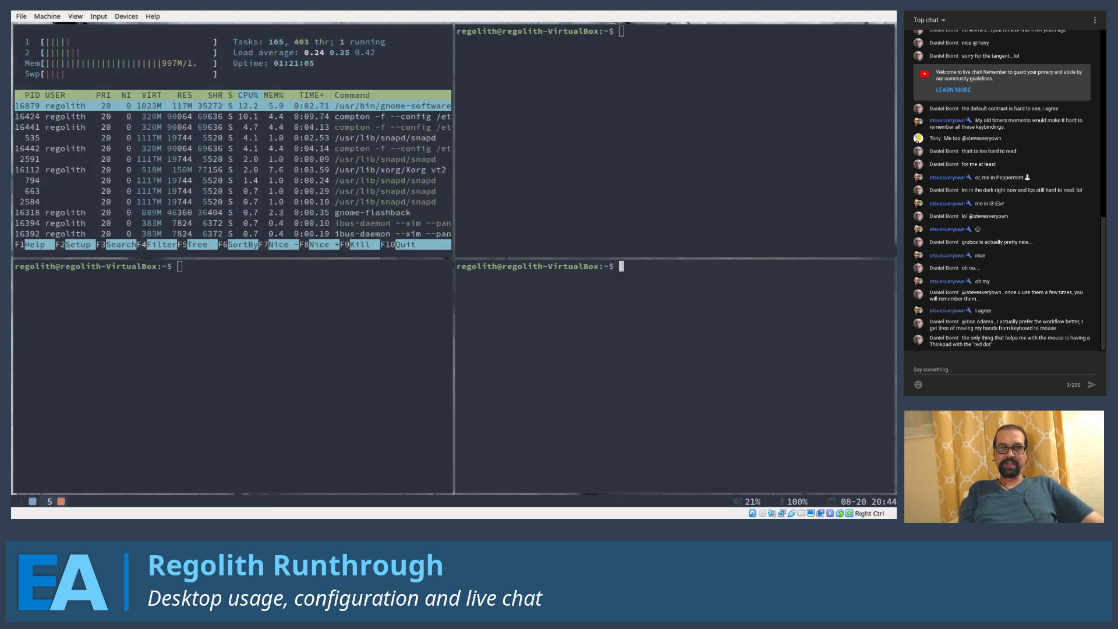
pyautogui.press('super+Up')
pyautogui.write('tail')
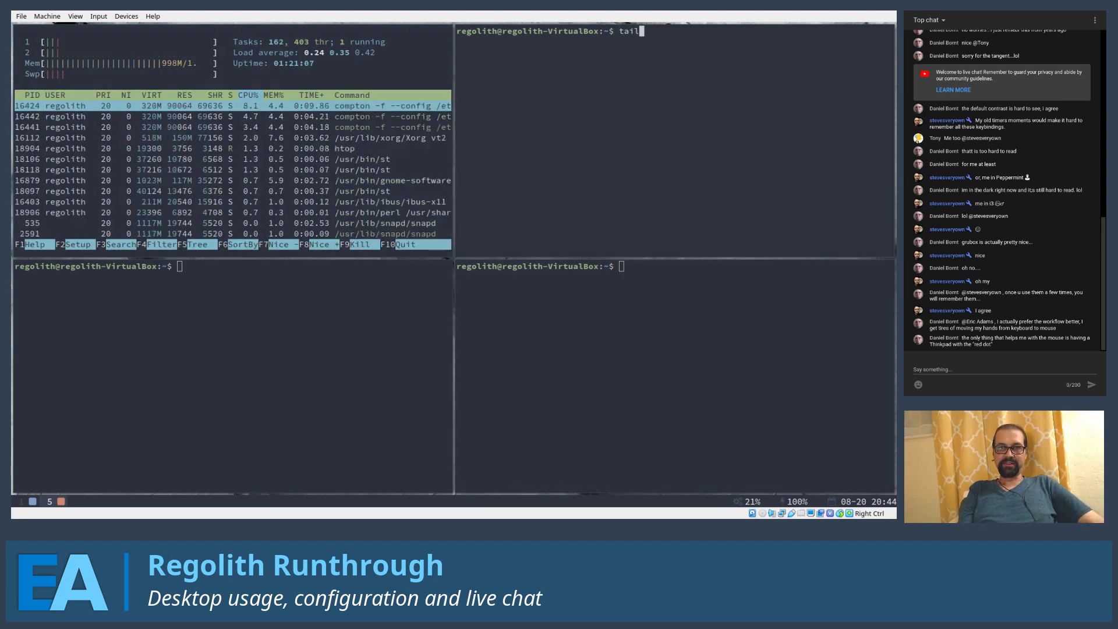
pyautogui.write(' -n')
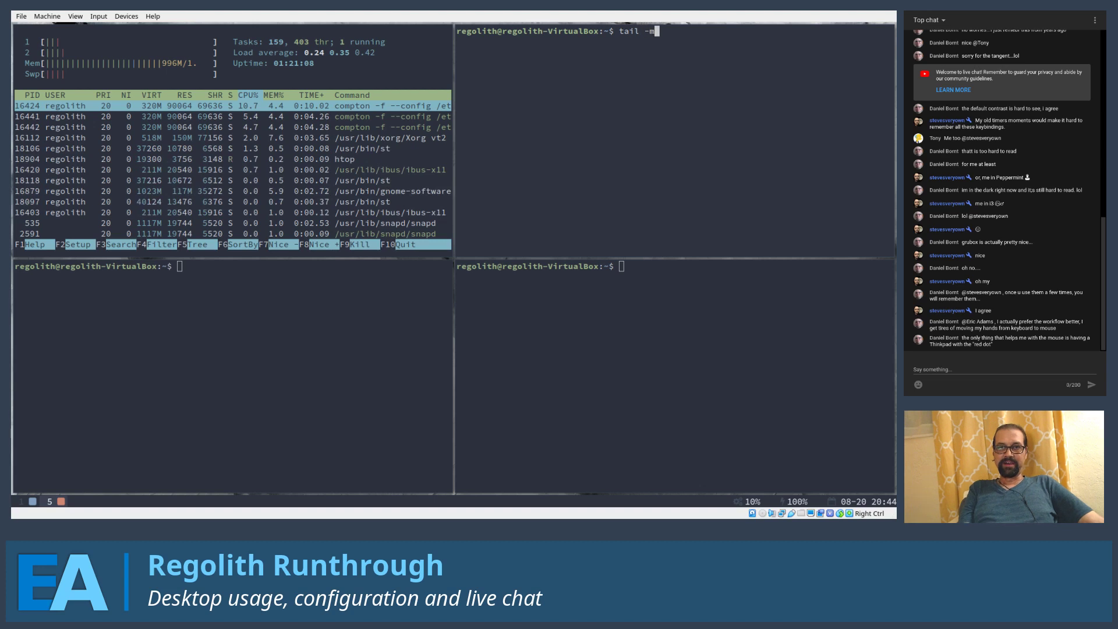
pyautogui.write(' 20 ')
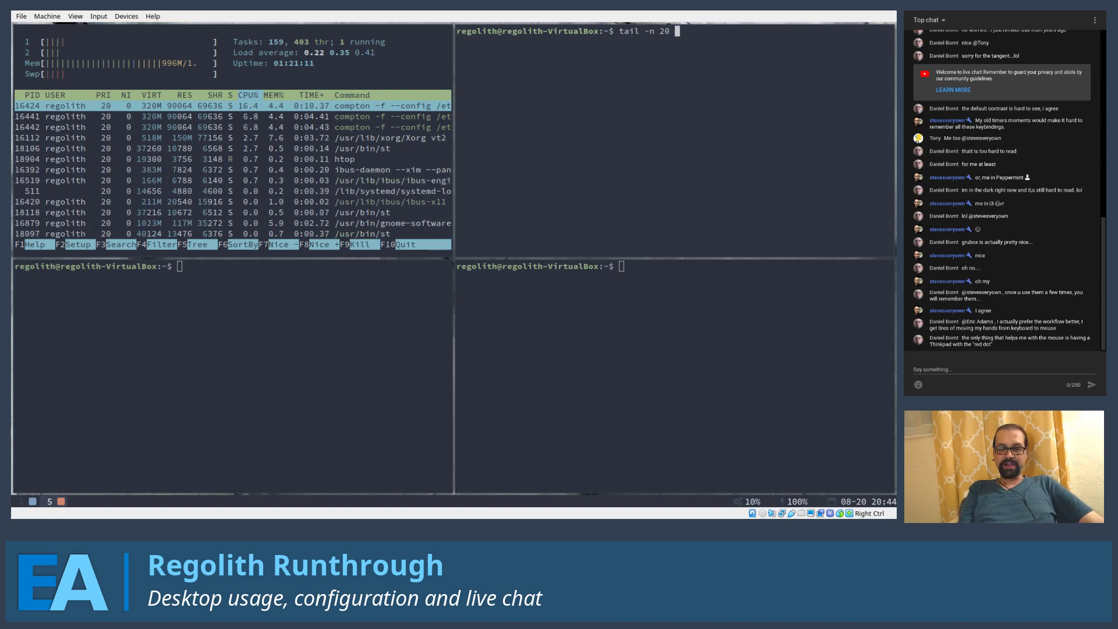
pyautogui.write('/var/l')
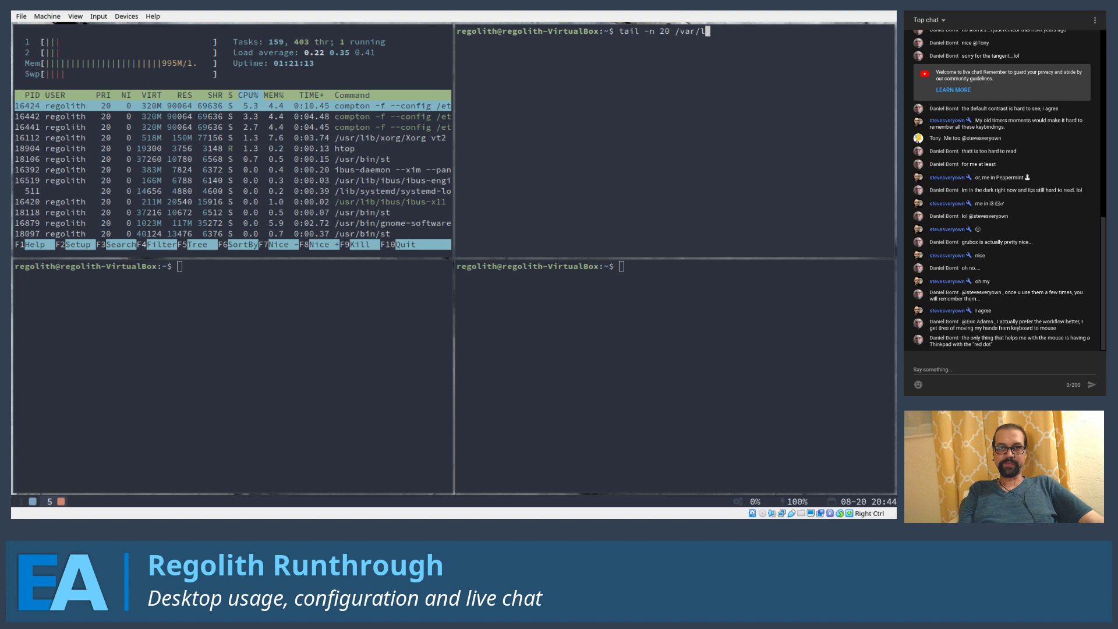
pyautogui.write('og')
pyautogui.press('Tab')
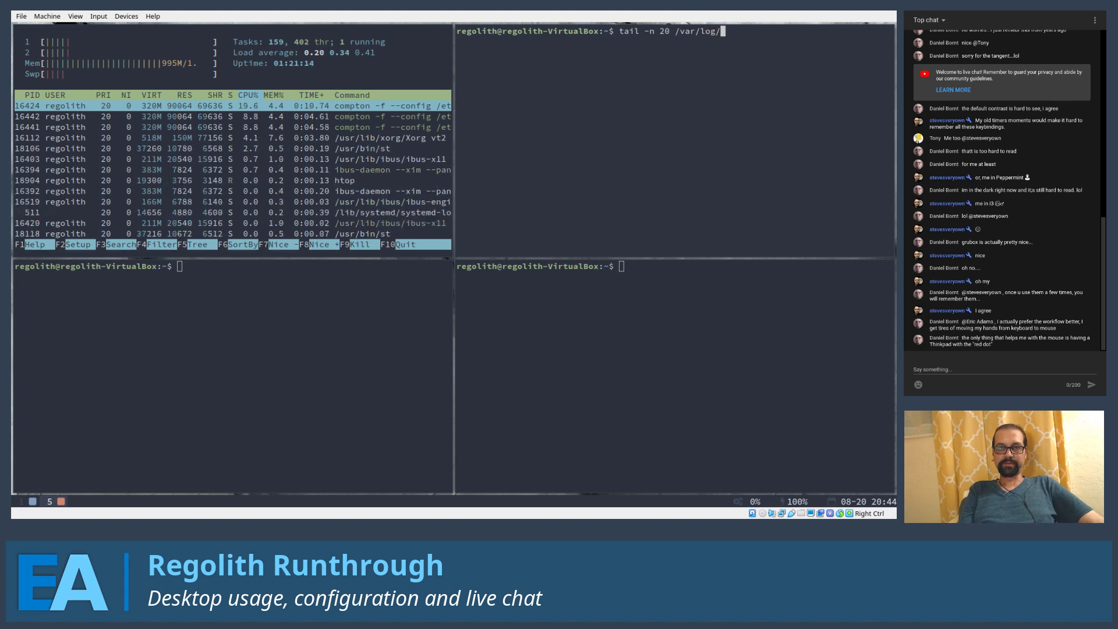
pyautogui.press('Tab')
pyautogui.press('Tab')
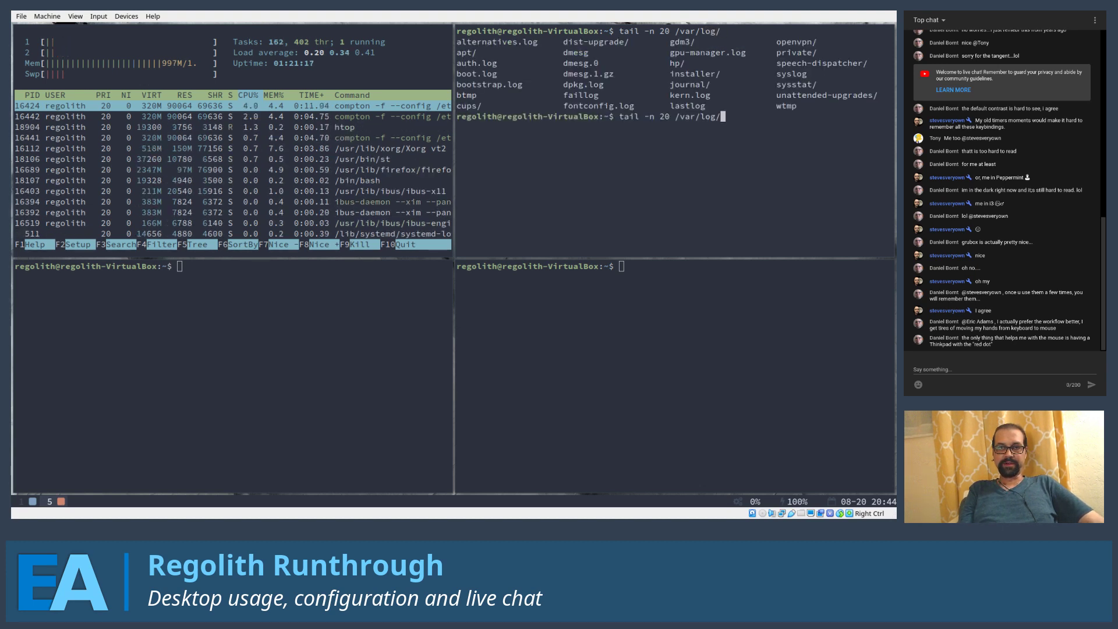
pyautogui.write('faillog')
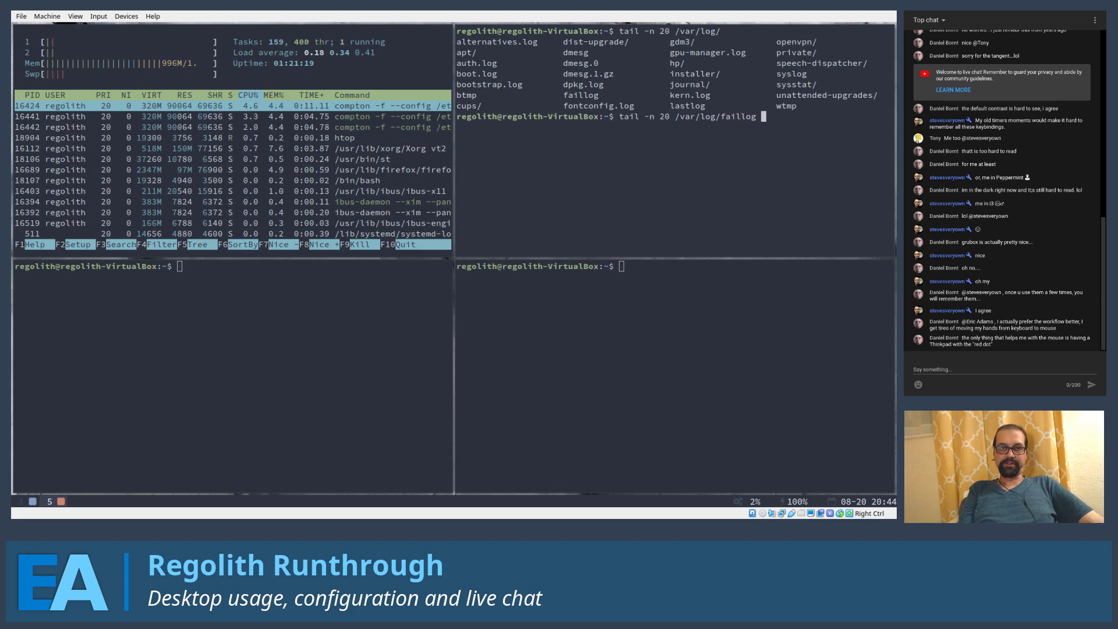
pyautogui.press('Return')
# Change the previous tail command's target and run "tail -n 20 /var/log/dmesg"
pyautogui.press('Up')
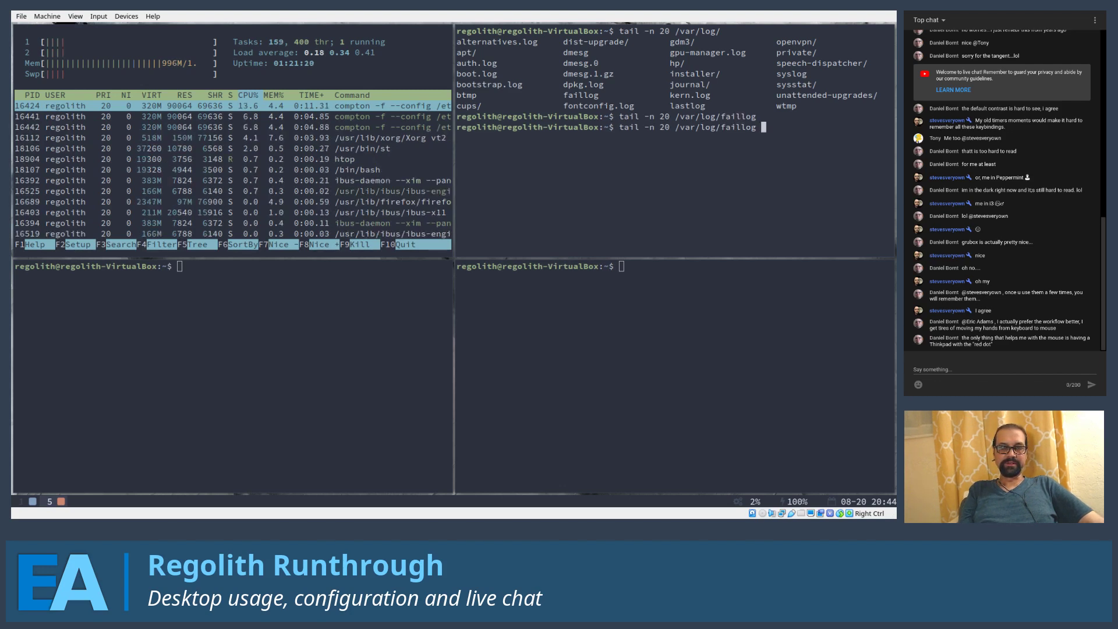
pyautogui.press('BackSpace')
pyautogui.press('BackSpace')
pyautogui.press('BackSpace')
pyautogui.press('BackSpace')
pyautogui.press('BackSpace')
pyautogui.press('BackSpace')
pyautogui.press('BackSpace')
pyautogui.press('BackSpace')
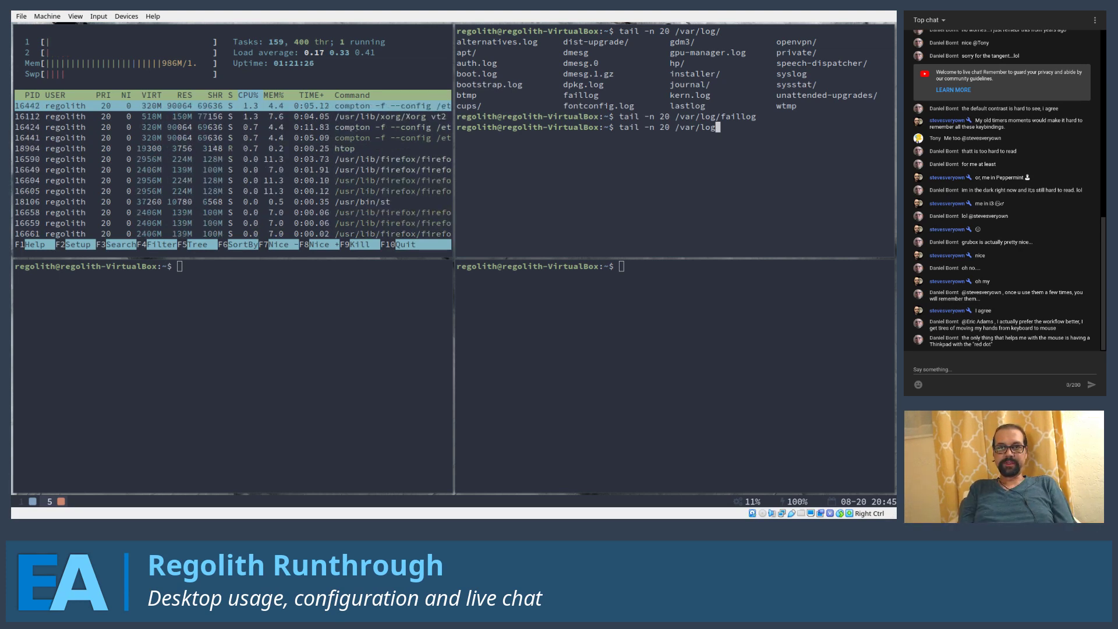
pyautogui.write('/')
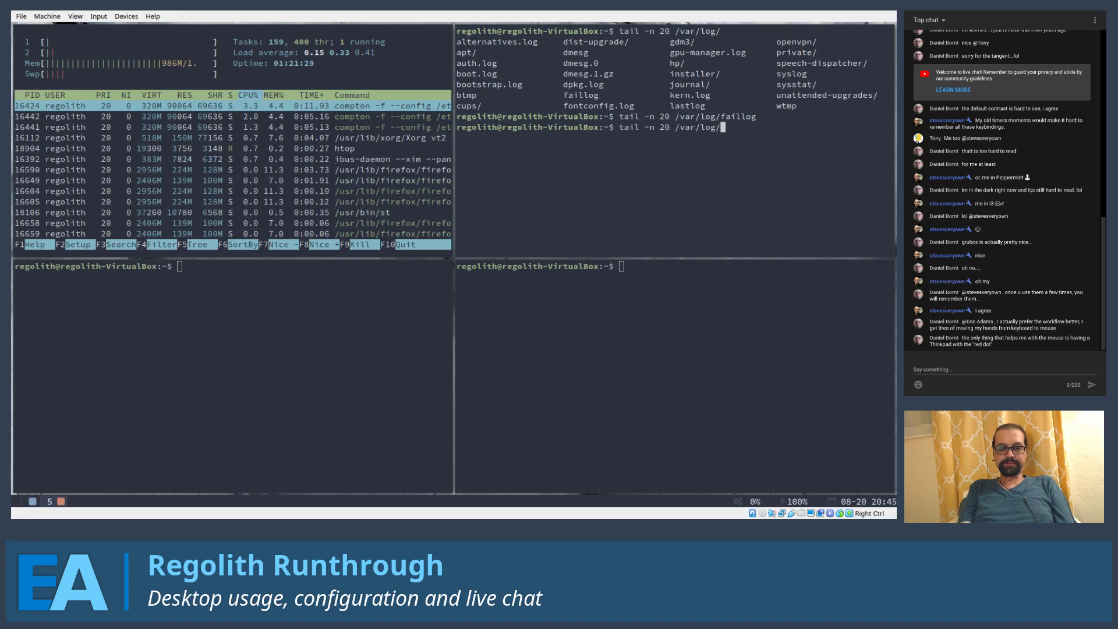
pyautogui.write('dmesg')
pyautogui.press('Return')
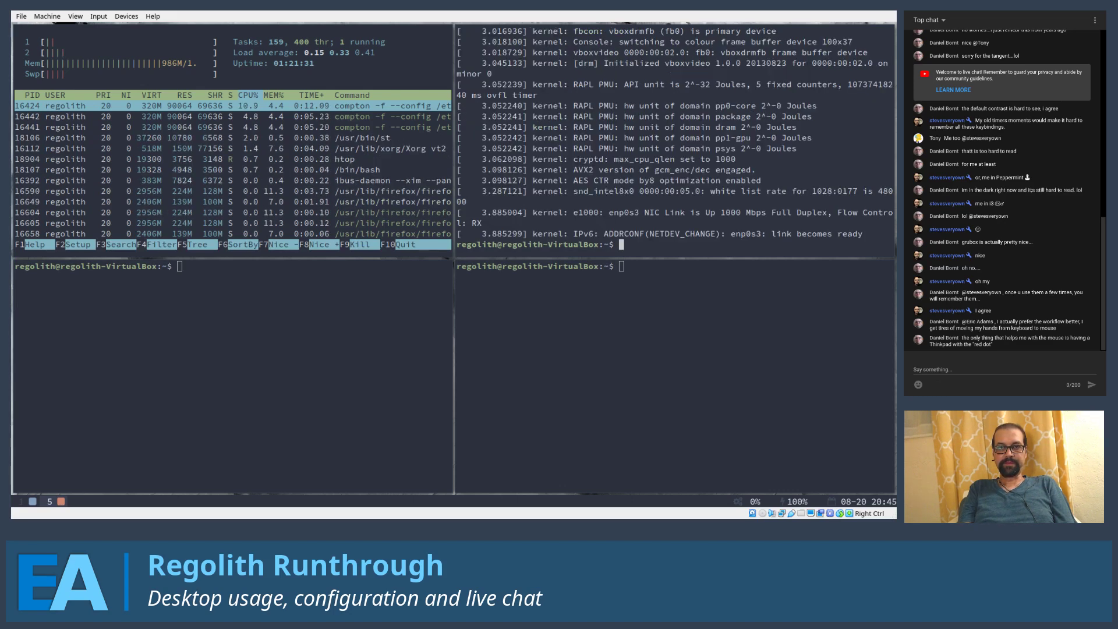
# Recall the dmesg tail command at the prompt and move the text cursor back into its /var/log path
pyautogui.press('Up')
pyautogui.press('Left')
pyautogui.press('Left')
pyautogui.press('Left')
pyautogui.press('Left')
pyautogui.press('Left')
pyautogui.press('Left')
pyautogui.press('Left')
pyautogui.press('Left')
pyautogui.press('Left')
pyautogui.press('Left')
pyautogui.press('Left')
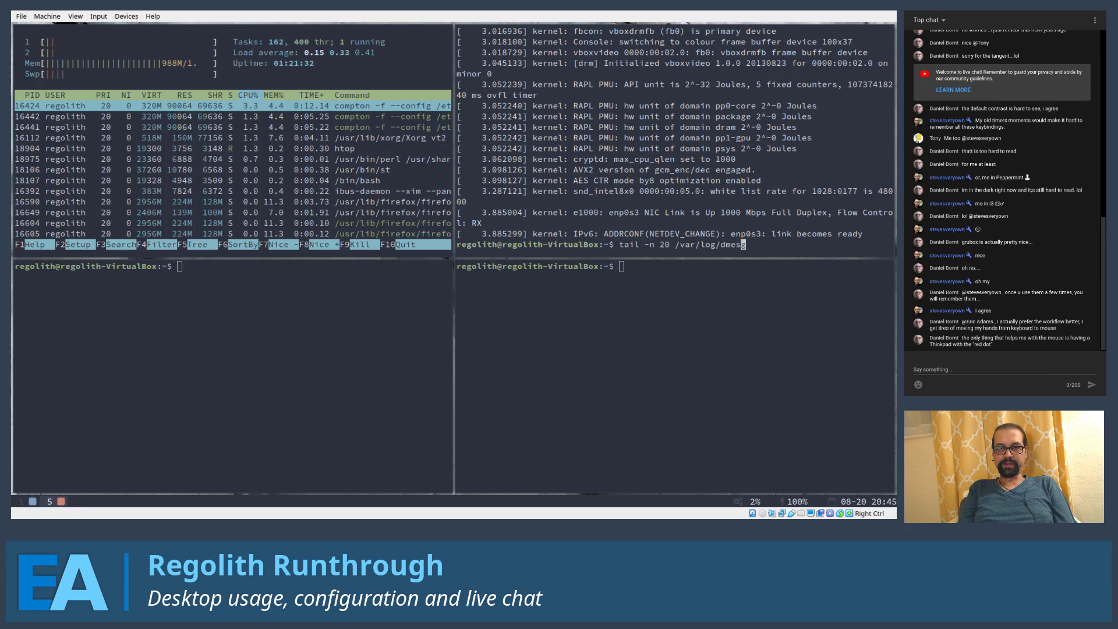
pyautogui.press('Right')
pyautogui.press('Right')
pyautogui.press('Right')
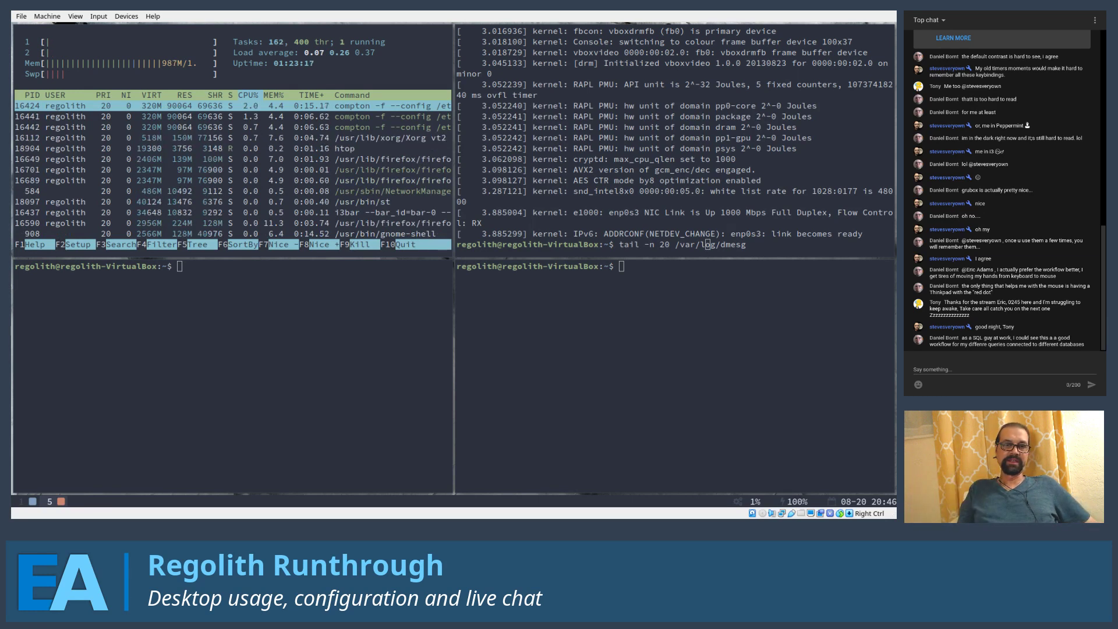
# Check the Desktop Usage and Customization sections of the Typora notes, and switch the Regolith desktop to workspace 1
pyautogui.click(653, 391)
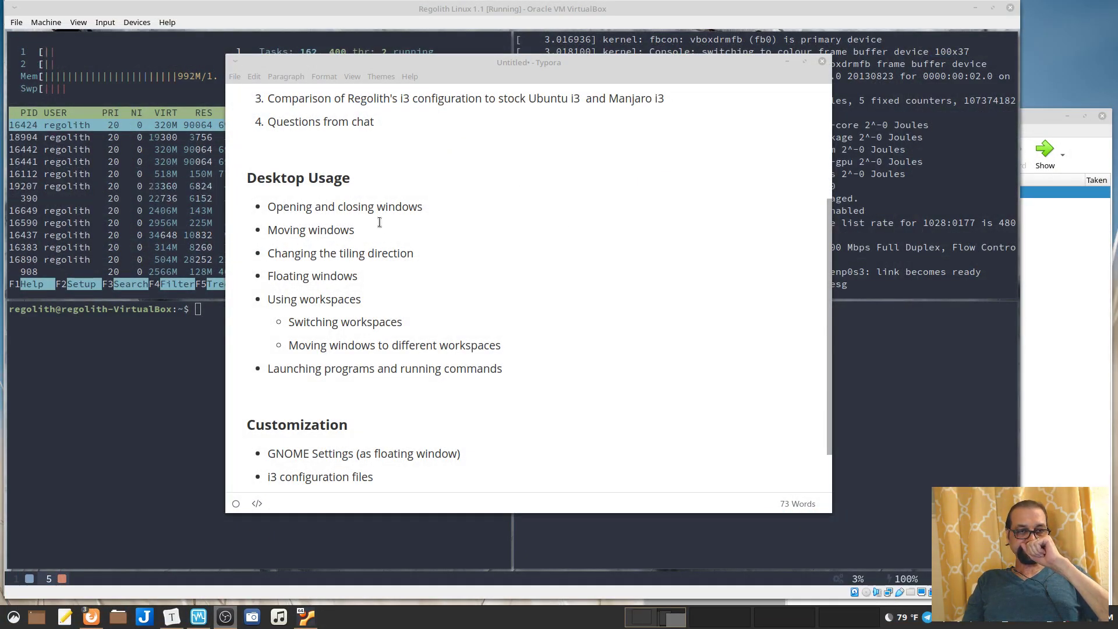
pyautogui.click(596, 334)
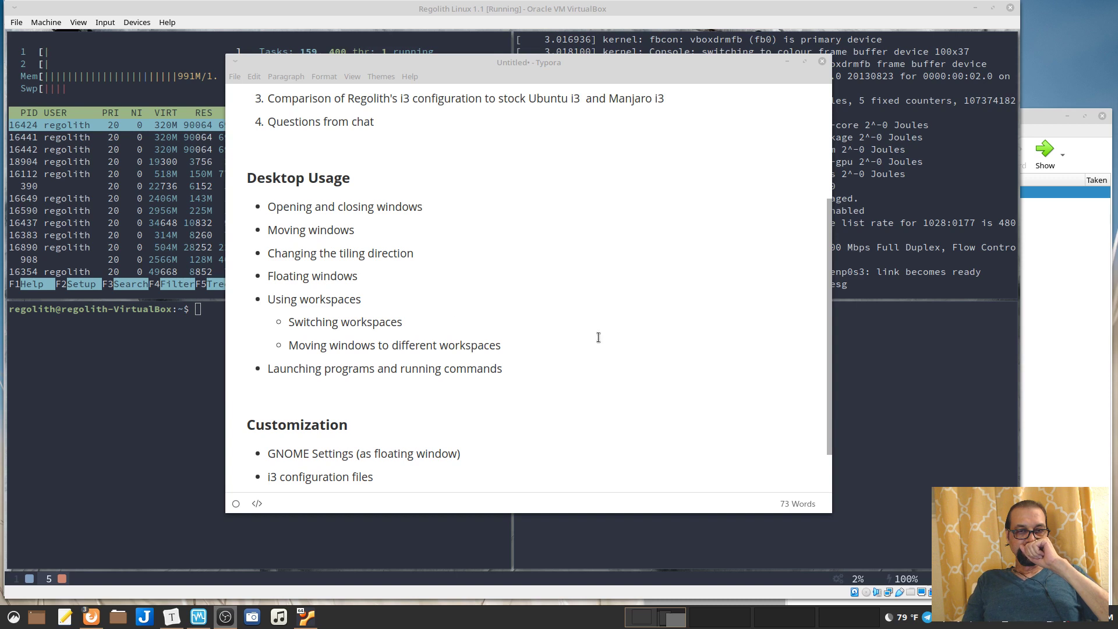
pyautogui.scroll(-2, 602, 326)
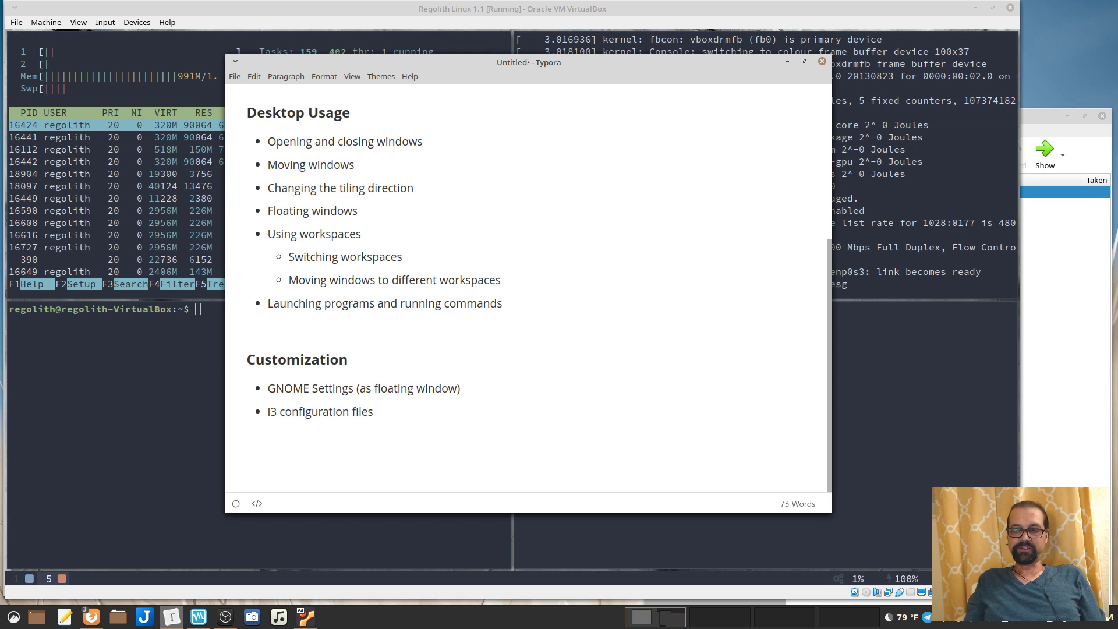
pyautogui.hotkey('alt', 'Tab')
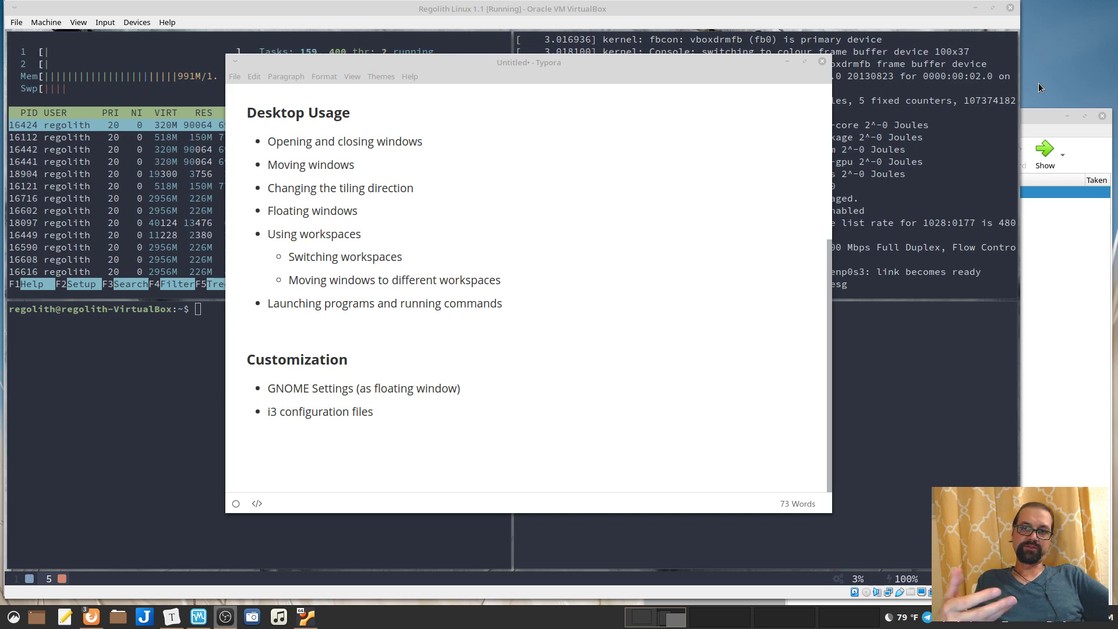
pyautogui.click(858, 14)
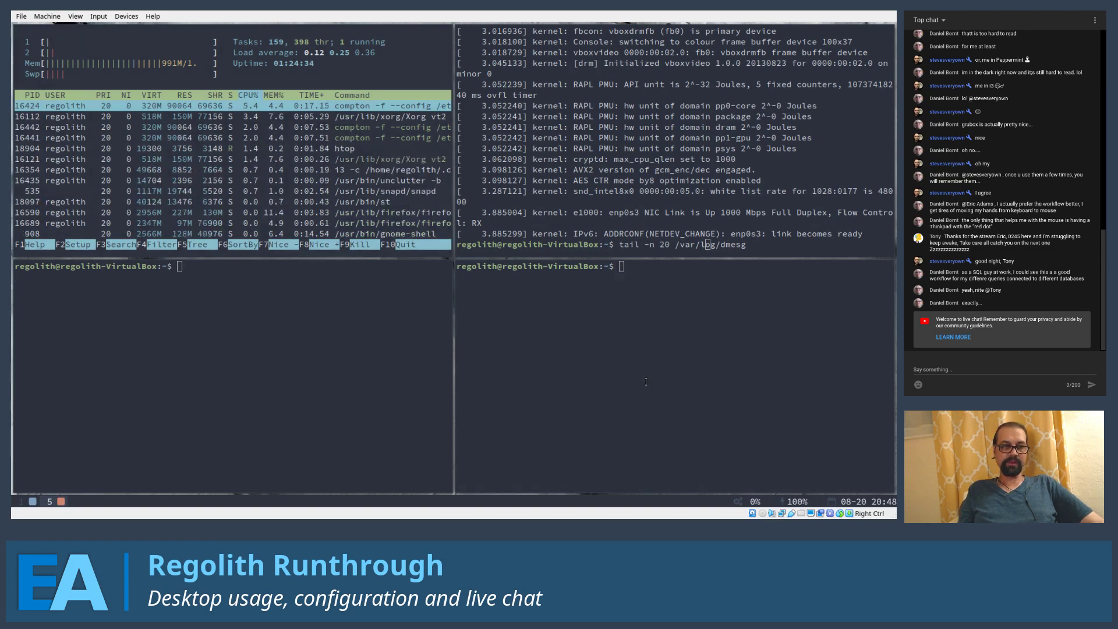
pyautogui.press('super+1')
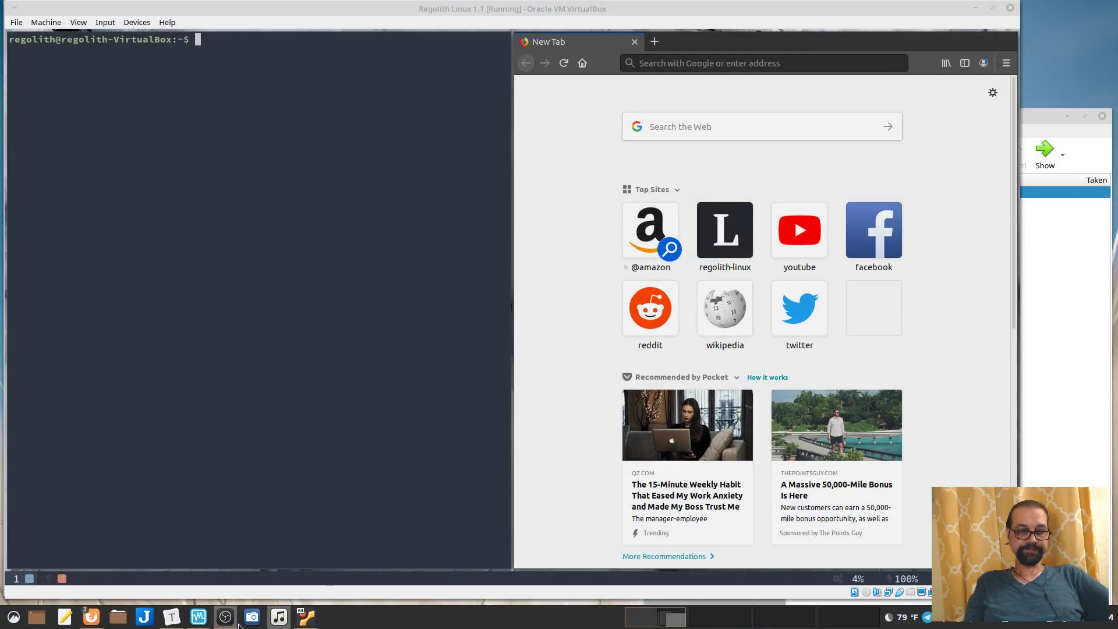
# Bring up the Typora notes, return to their Objectives section, and move the notes window aside toward the right
pyautogui.click(171, 616)
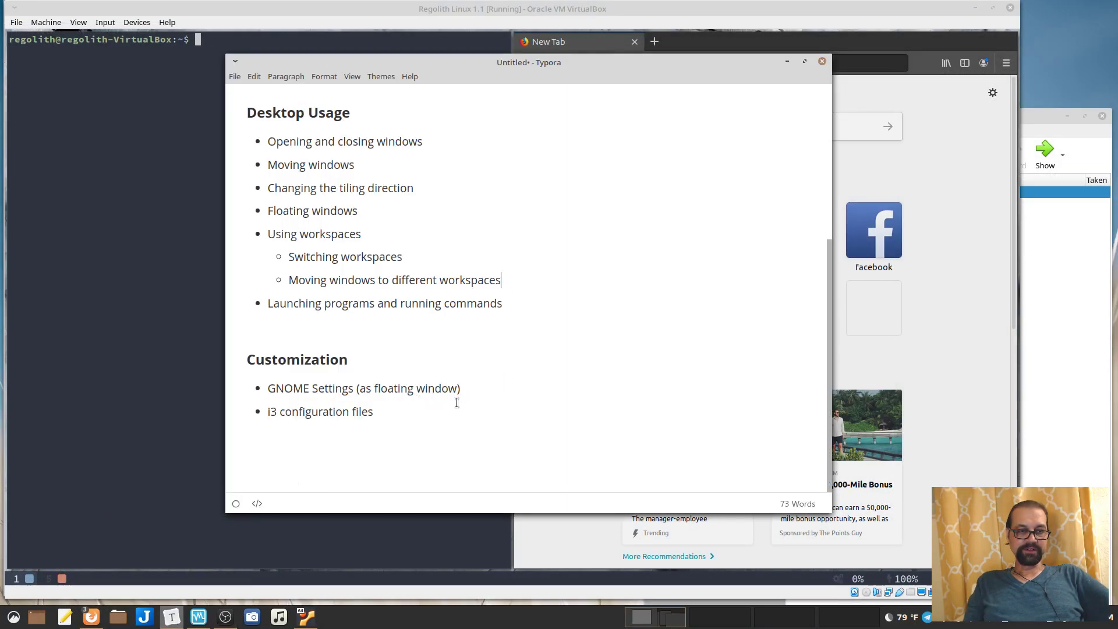
pyautogui.scroll(5, 404, 212)
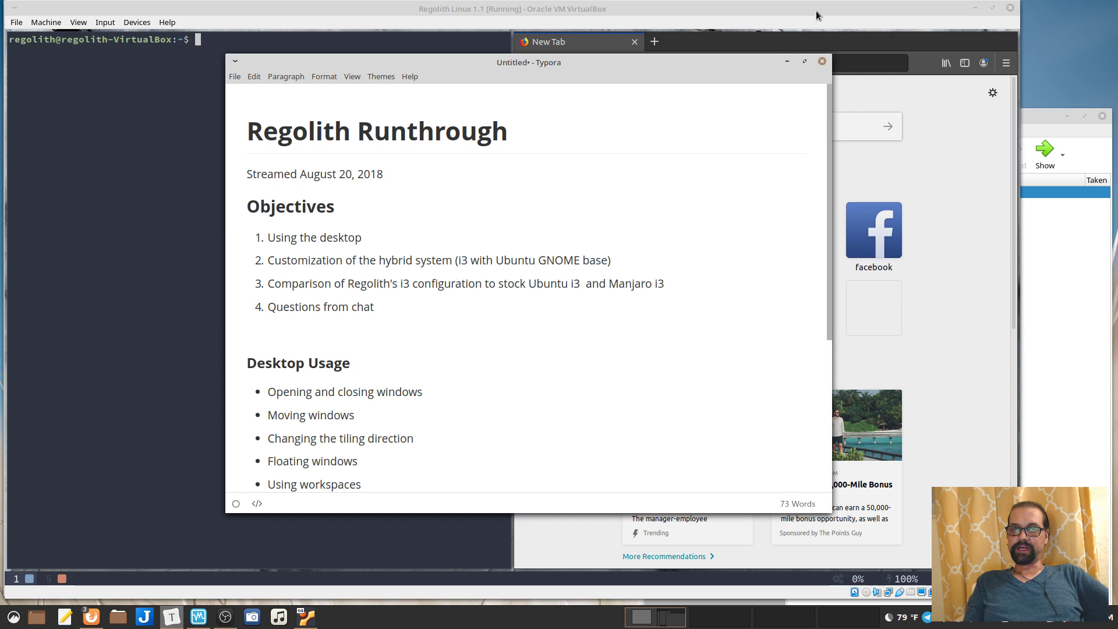
pyautogui.moveTo(748, 64); pyautogui.dragTo(999, 66)
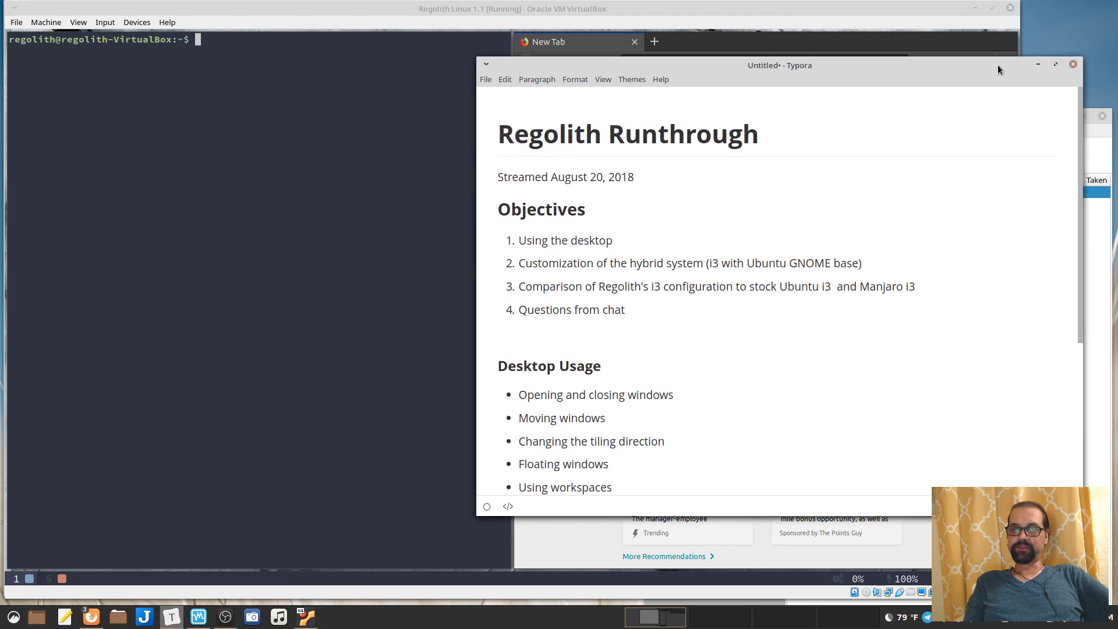
# Close the Regolith Linux 1.1 virtual machine, saving the machine state
pyautogui.click(793, 4)
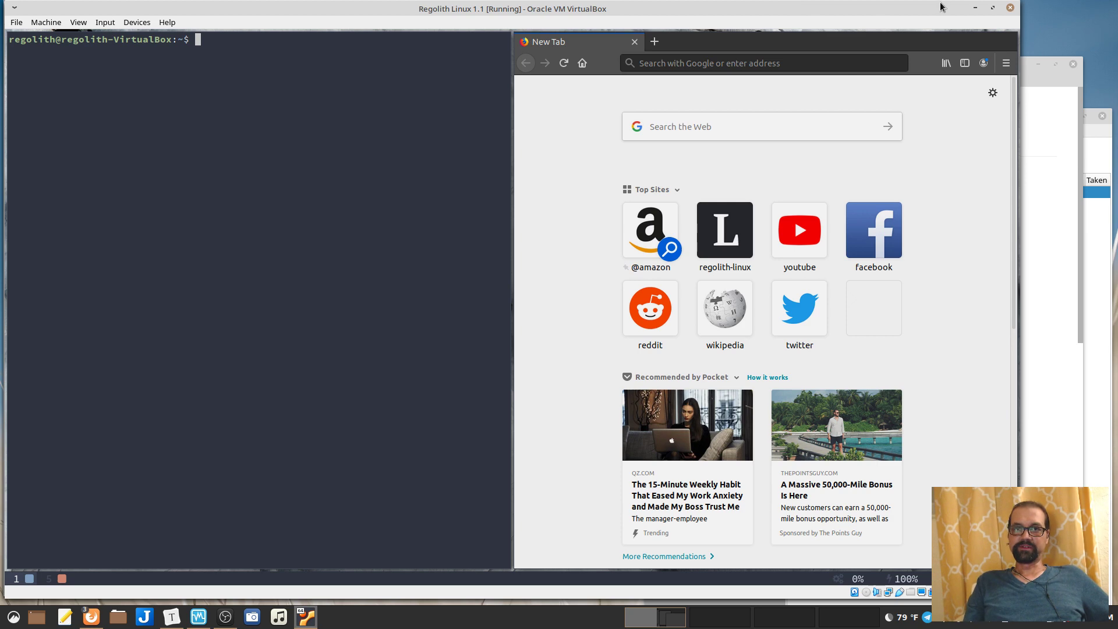
pyautogui.click(1010, 8)
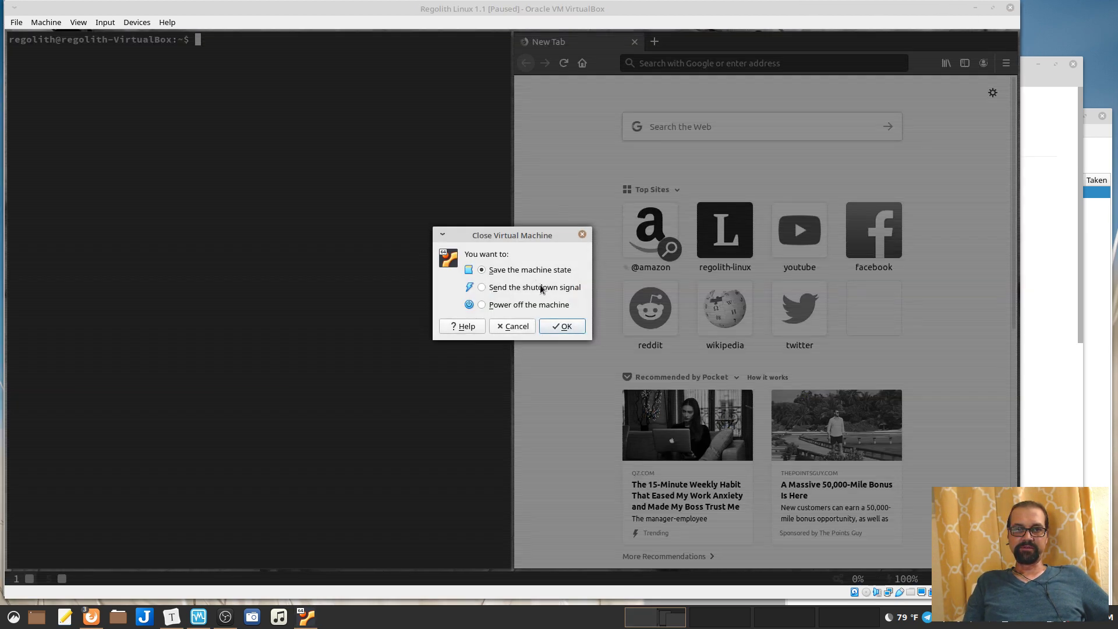
pyautogui.click(561, 326)
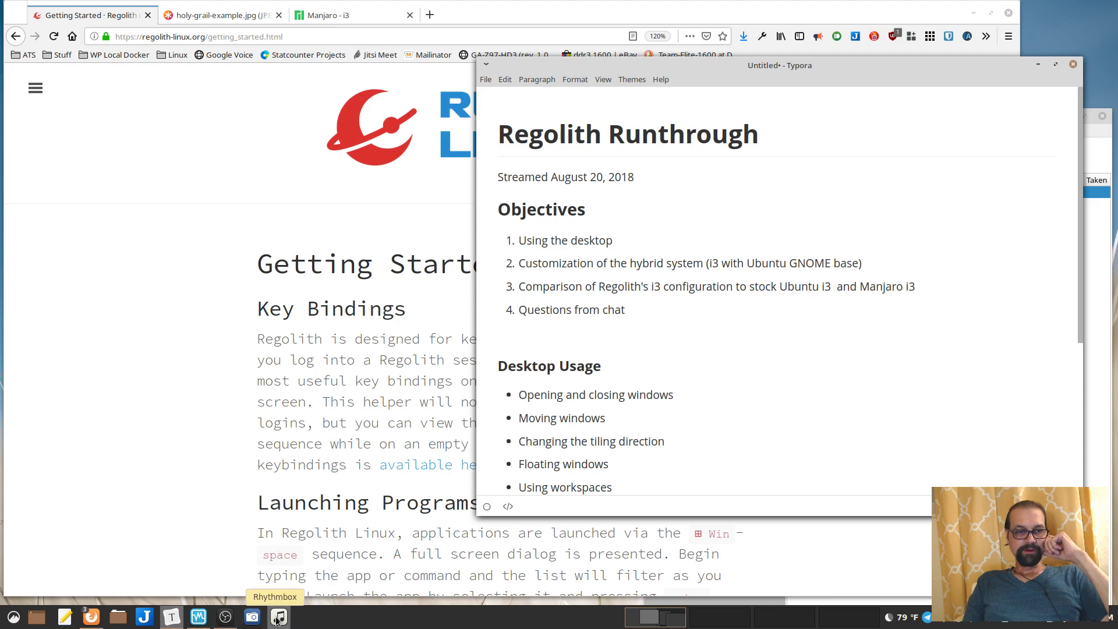
# Start the KDE Neon Unstable virtual machine from VirtualBox Manager and log in to its i3 session with the account password
pyautogui.click(199, 617)
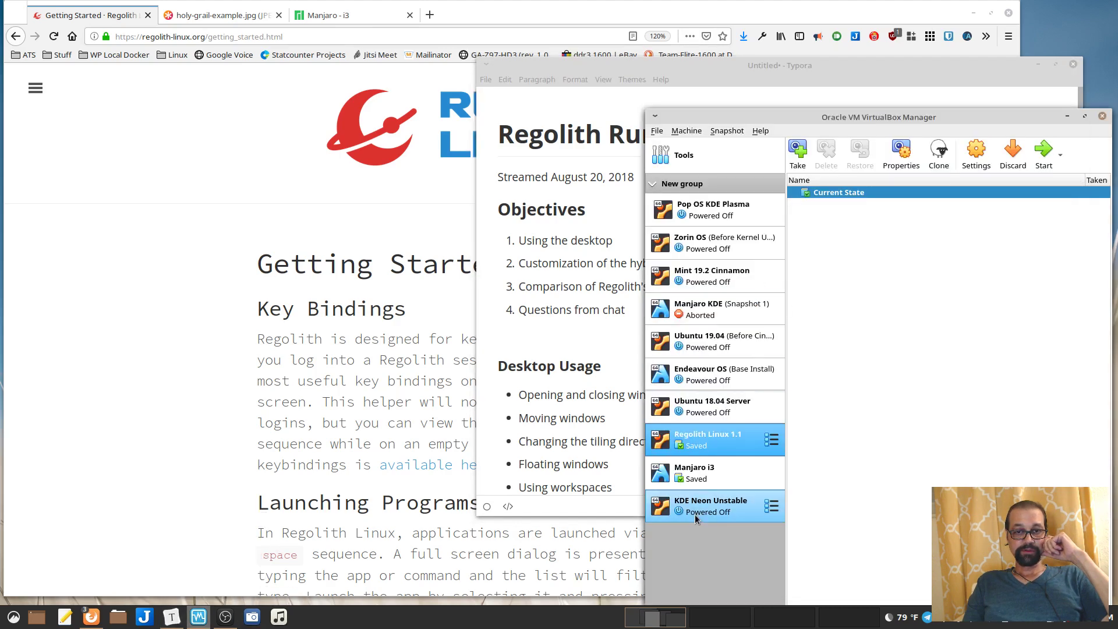
pyautogui.doubleClick(711, 506)
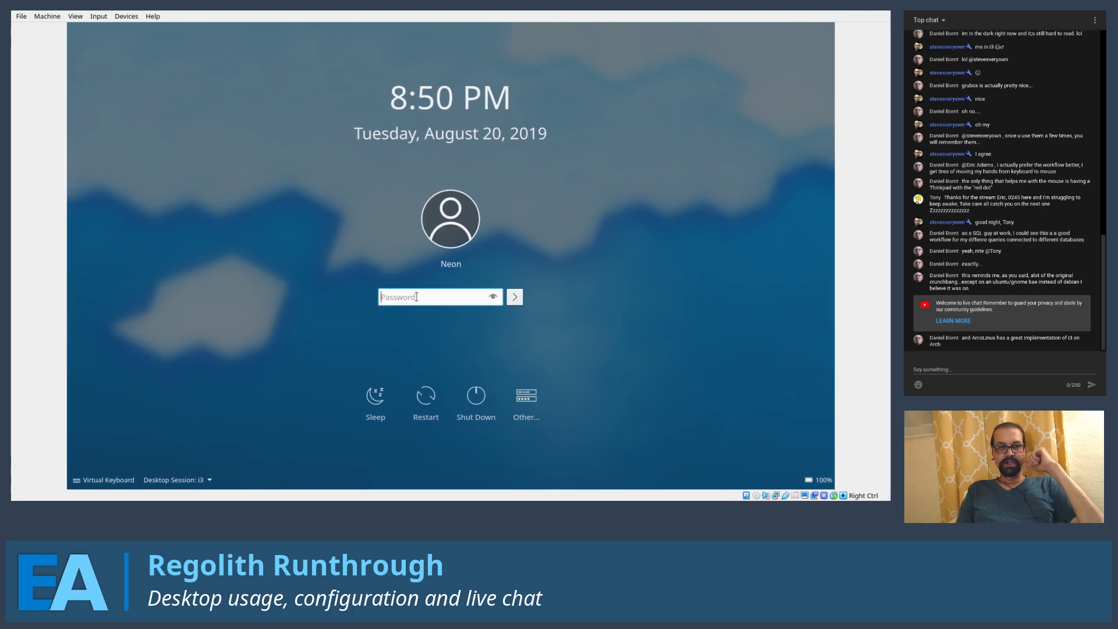
pyautogui.click(197, 480)
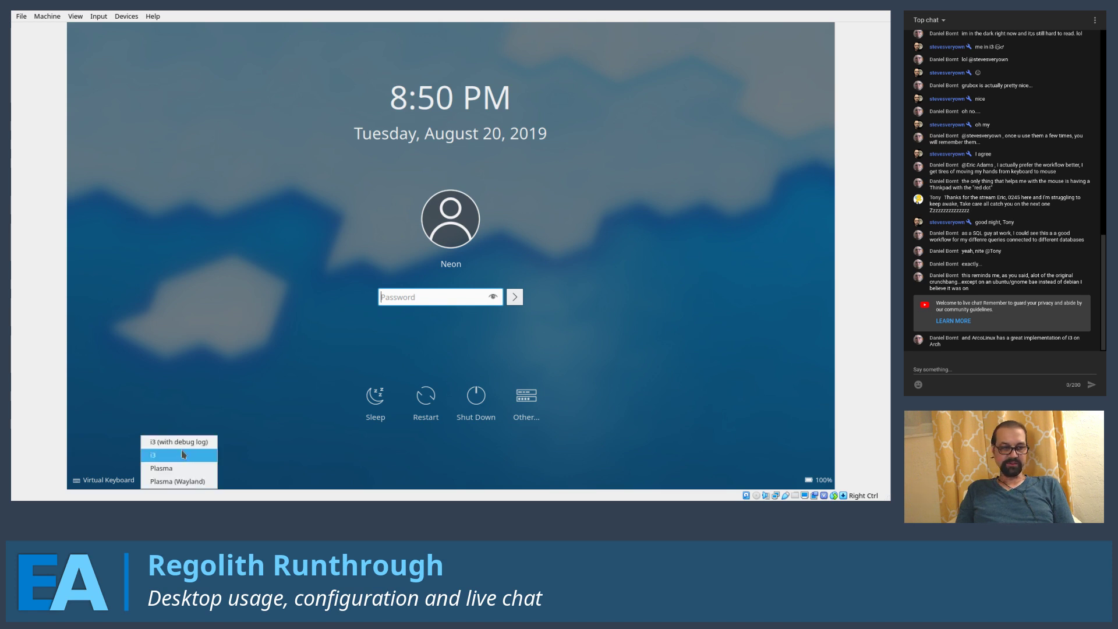
pyautogui.click(182, 456)
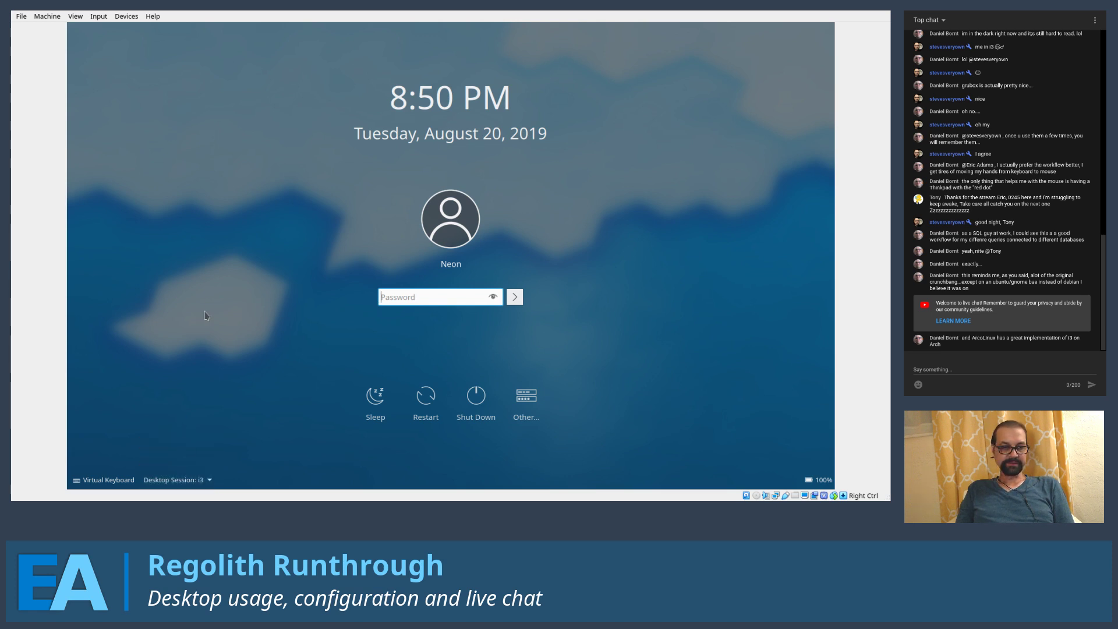
pyautogui.write('*********')
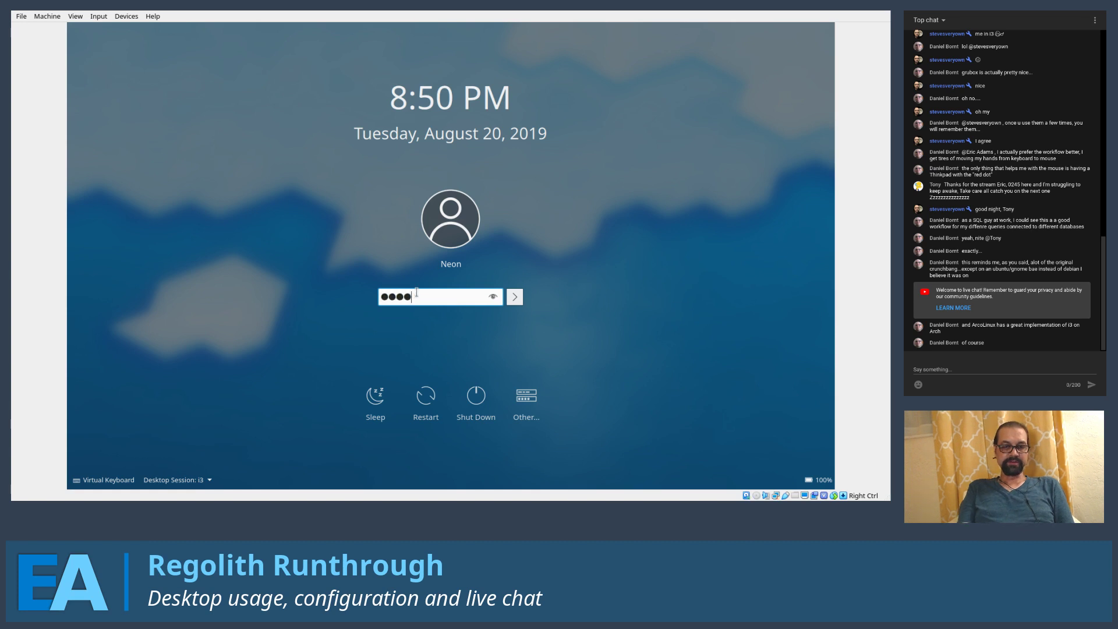
pyautogui.press('Return')
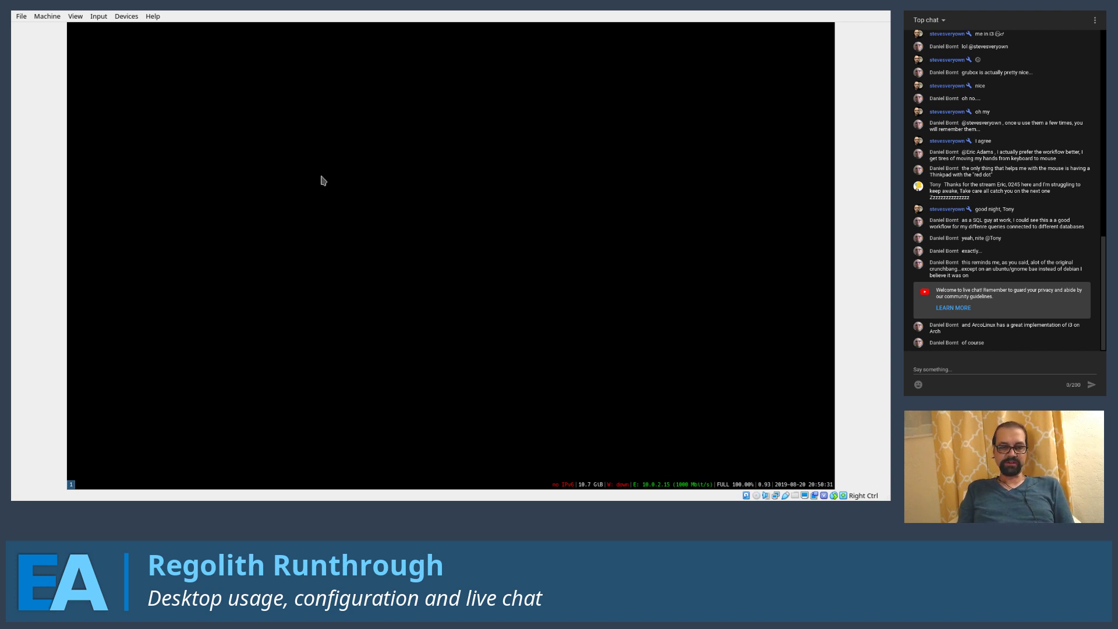
# Open a terminal in the i3 session and browse its command history past i3-config-wizard, returning to an empty prompt
pyautogui.press('super+Return')
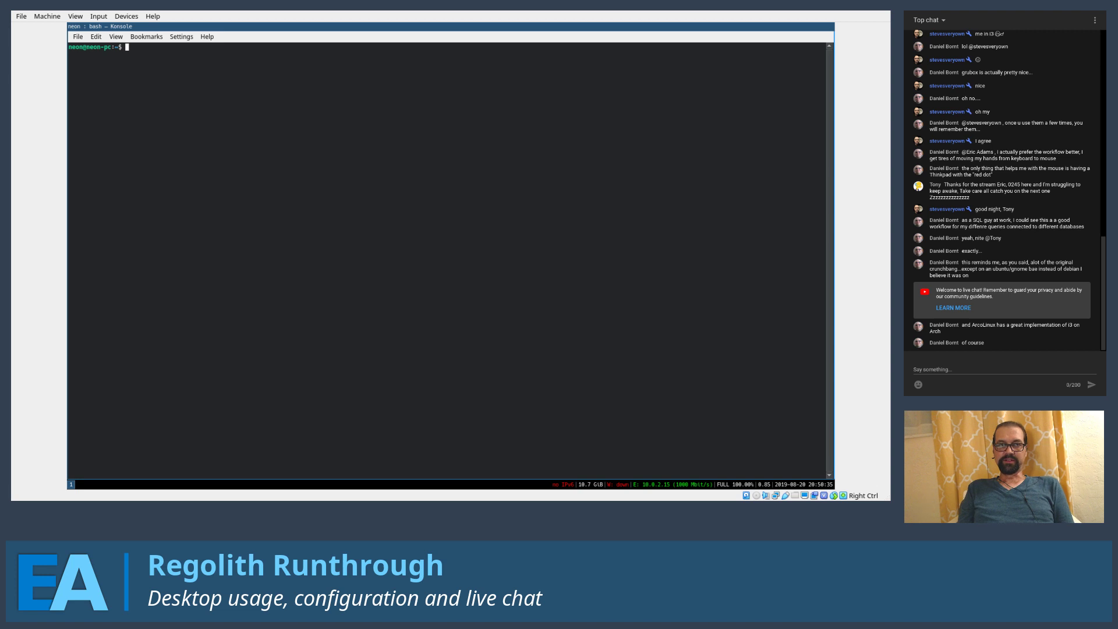
pyautogui.write('i3-config-wizard')
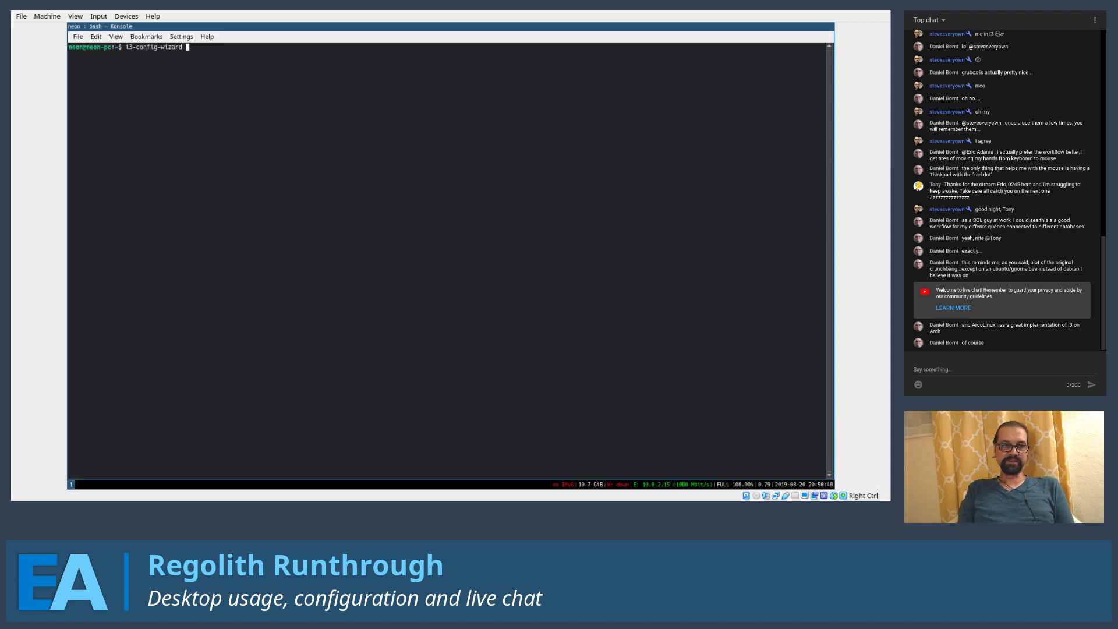
pyautogui.press('Up')
pyautogui.press('Up')
pyautogui.press('Up')
pyautogui.press('Down')
pyautogui.press('Down')
pyautogui.press('Down')
pyautogui.press('Down')
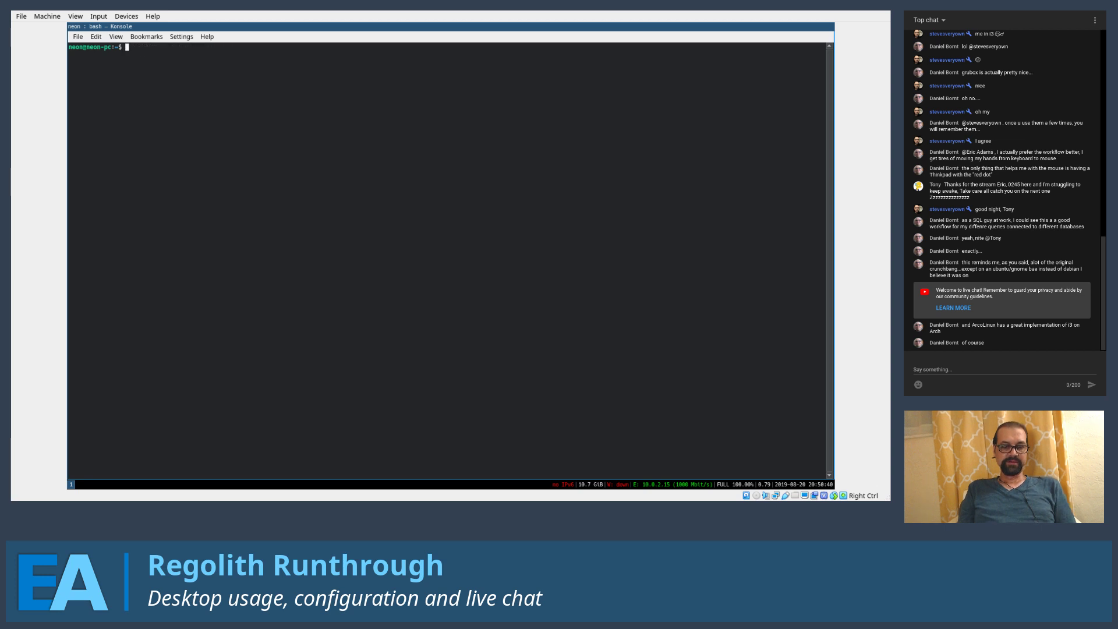
# Enlarge the terminal's text several sizes so the prompt is easy to read
pyautogui.hotkey('ctrl', '+')
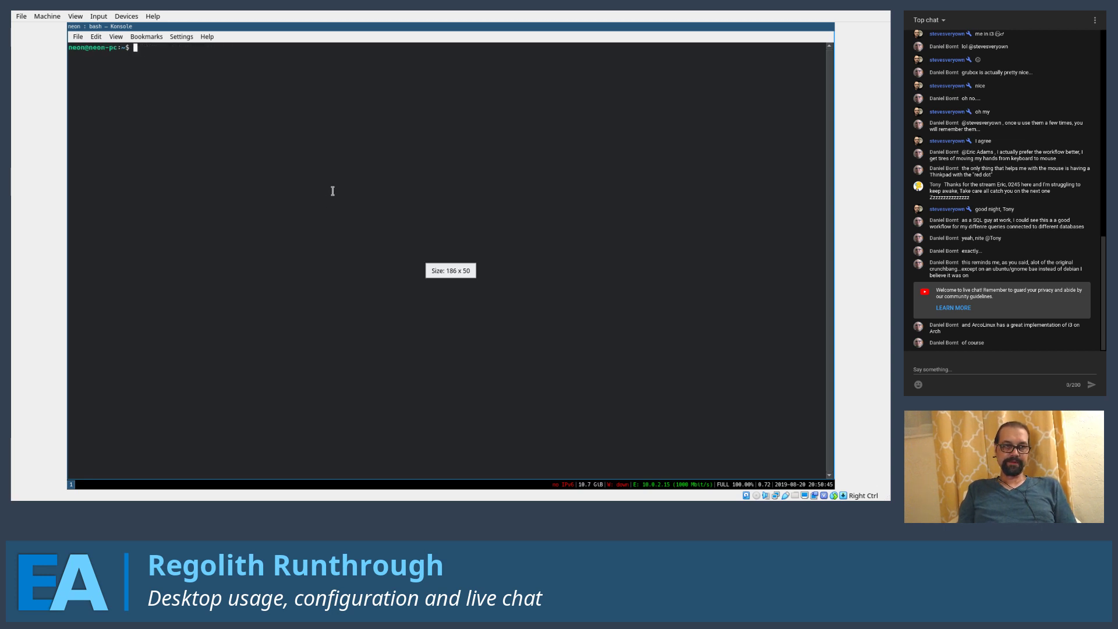
pyautogui.hotkey('ctrl', '+')
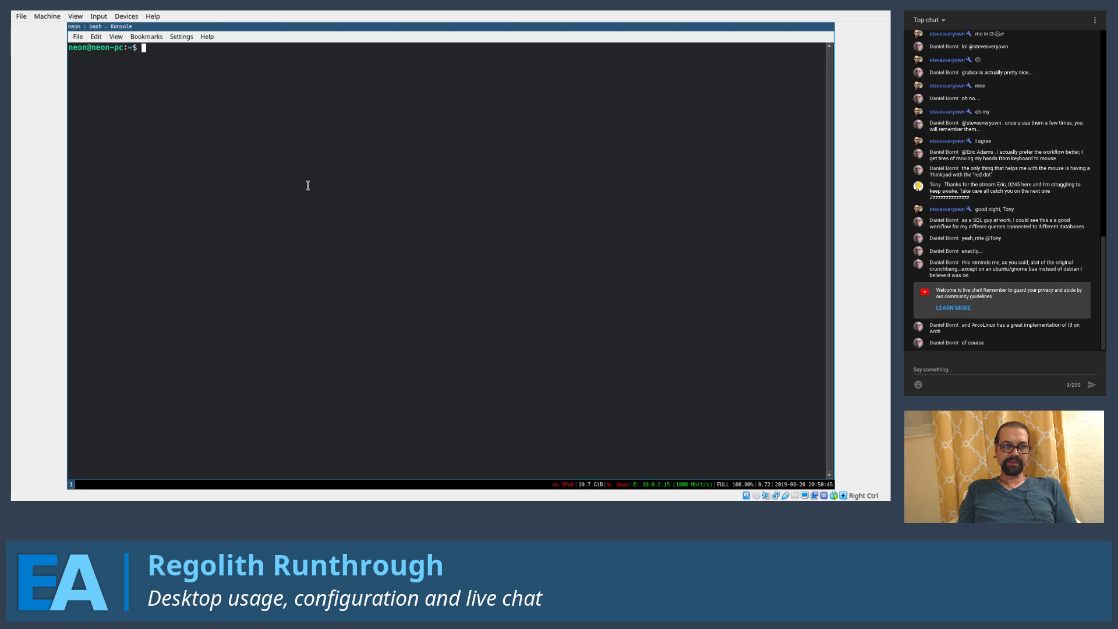
pyautogui.hotkey('ctrl', '+')
pyautogui.hotkey('ctrl', '+')
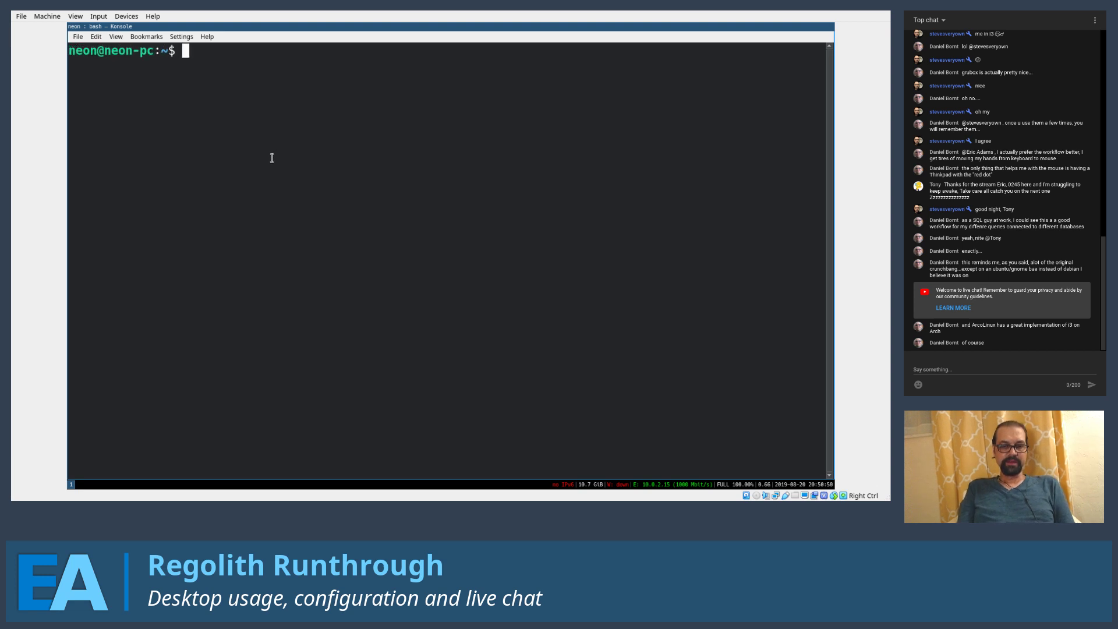
# List the i3 configuration file with ls .config/i3/config
pyautogui.write('ls .')
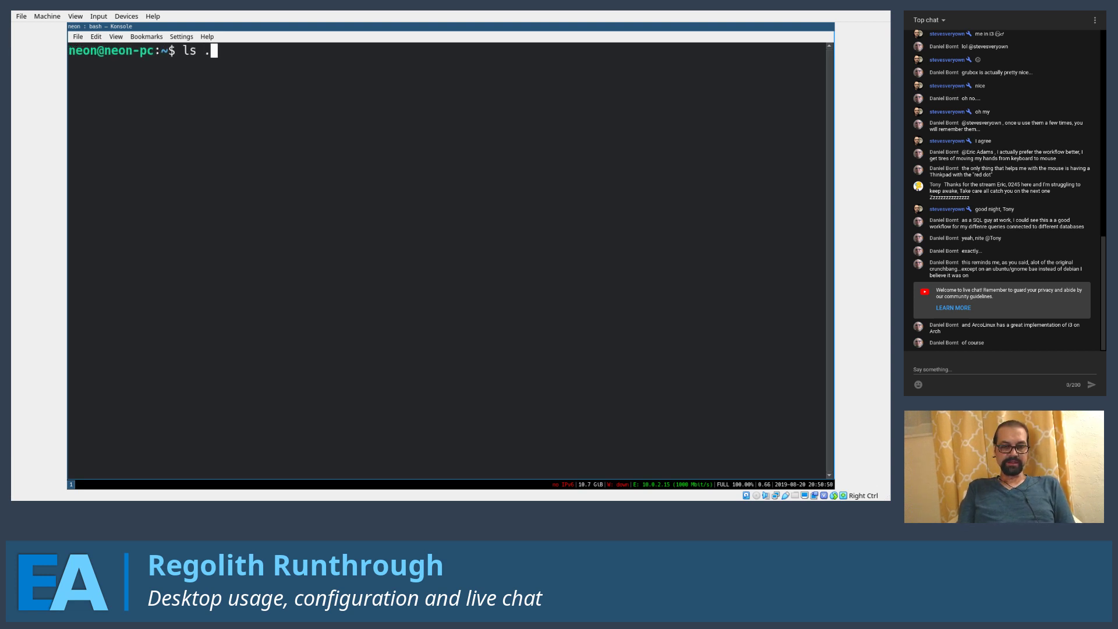
pyautogui.write('config/i3/')
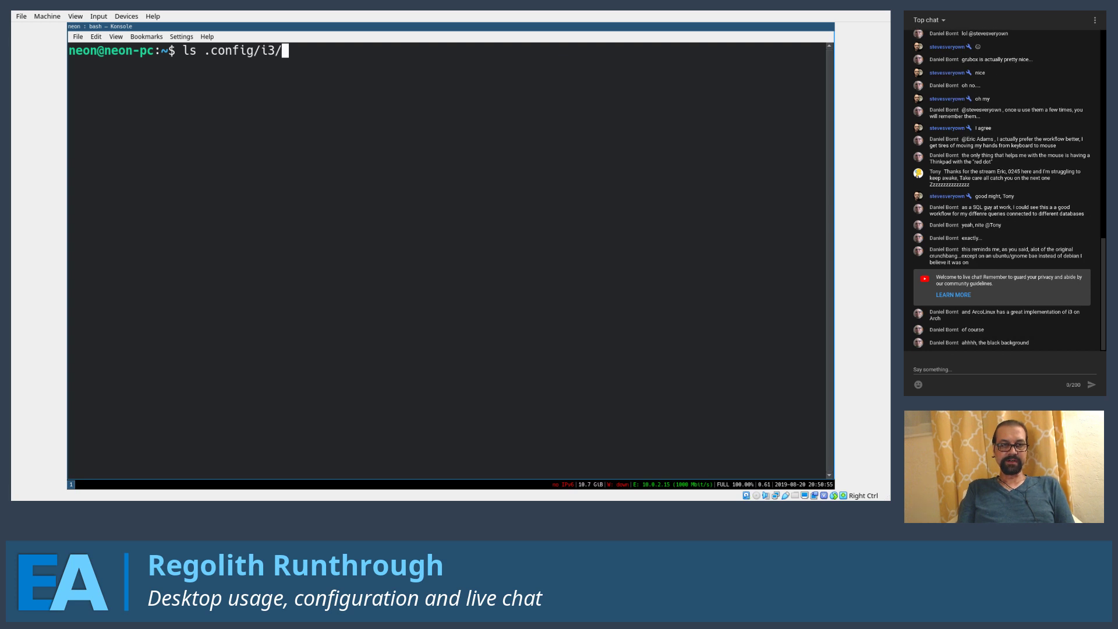
pyautogui.press('Tab')
pyautogui.press('Return')
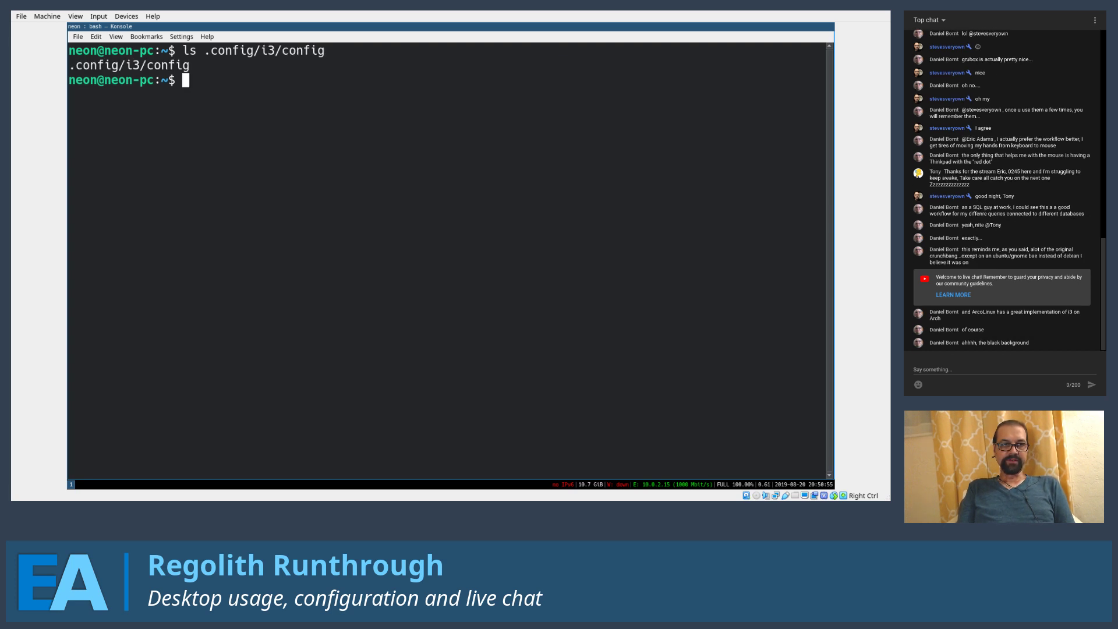
# Recall the listing command, replace ls with nano, and open .config/i3/config in the editor
pyautogui.press('Up')
pyautogui.press('BackSpace')
pyautogui.press('Left')
pyautogui.press('Left')
pyautogui.press('Left')
pyautogui.press('Left')
pyautogui.press('Left')
pyautogui.press('Left')
pyautogui.press('Left')
pyautogui.press('Left')
pyautogui.press('Left')
pyautogui.press('Left')
pyautogui.press('Left')
pyautogui.press('Left')
pyautogui.press('Left')
pyautogui.press('Left')
pyautogui.press('Left')
pyautogui.press('Left')
pyautogui.press('Left')
pyautogui.press('Left')
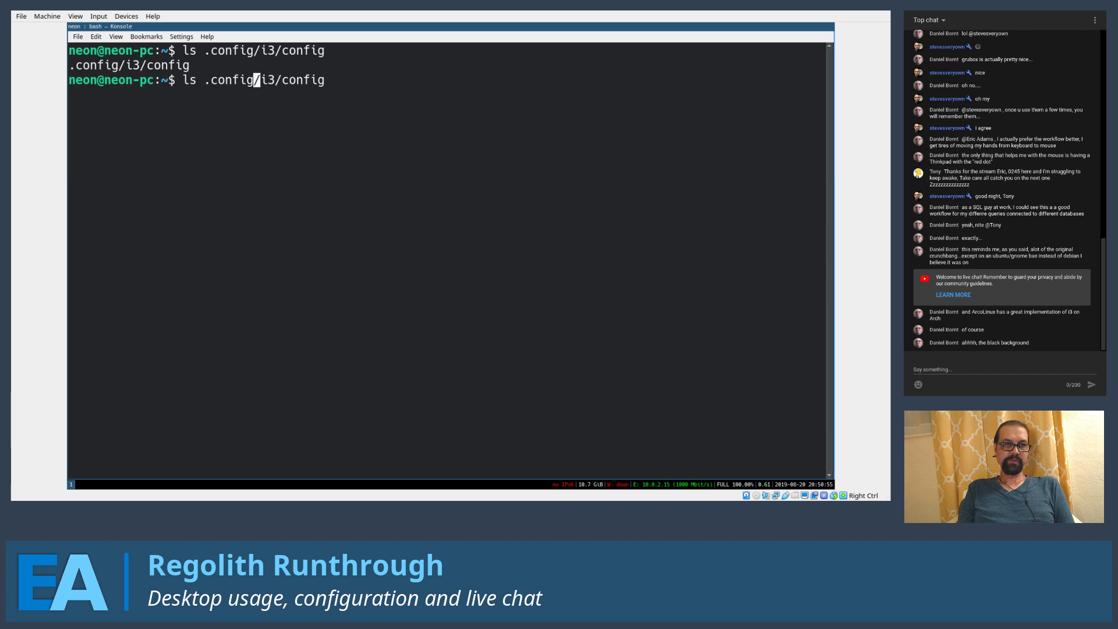
pyautogui.press('BackSpace')
pyautogui.press('BackSpace')
pyautogui.write('nano')
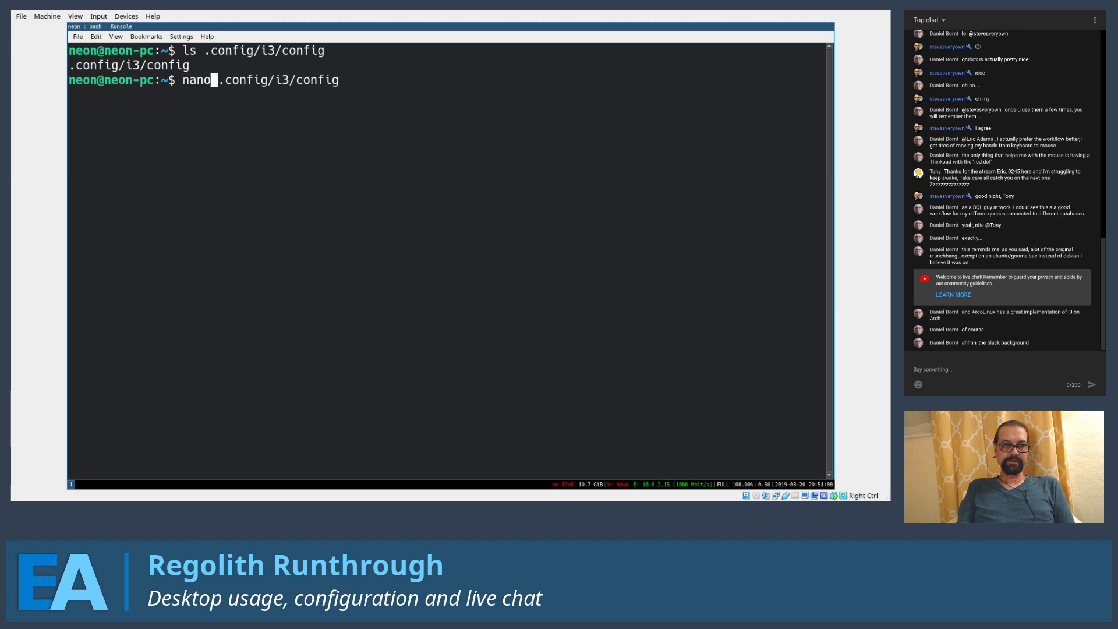
pyautogui.press('Return')
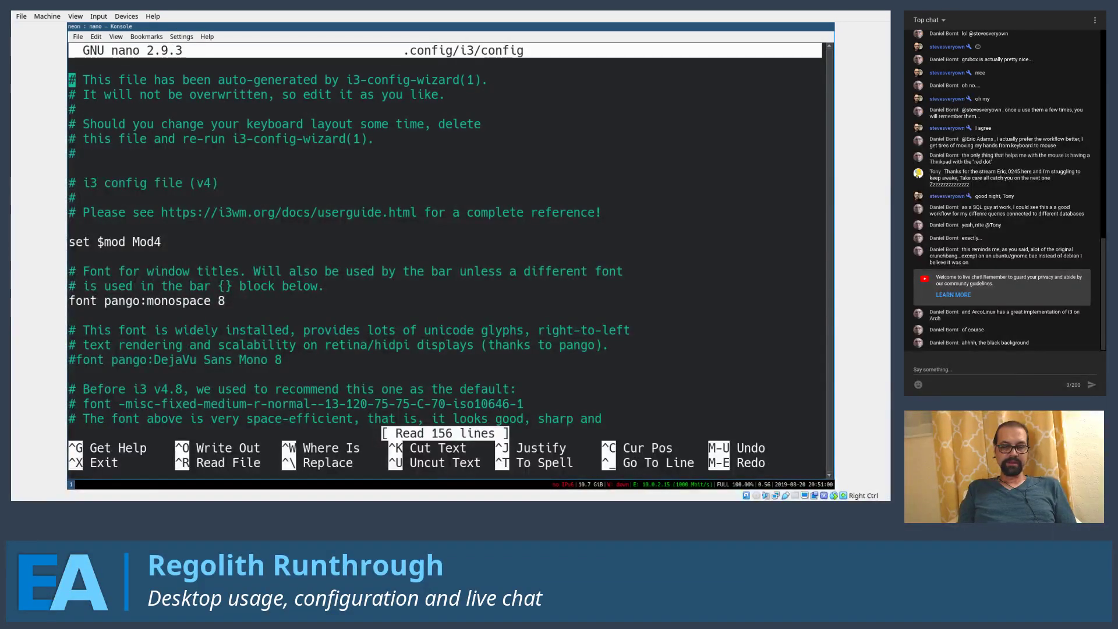
# Look through the stock i3 config's key bindings for focus, moving windows, workspaces, the terminal, closing windows and dmenu
pyautogui.press('pagedown')
pyautogui.press('pagedown')
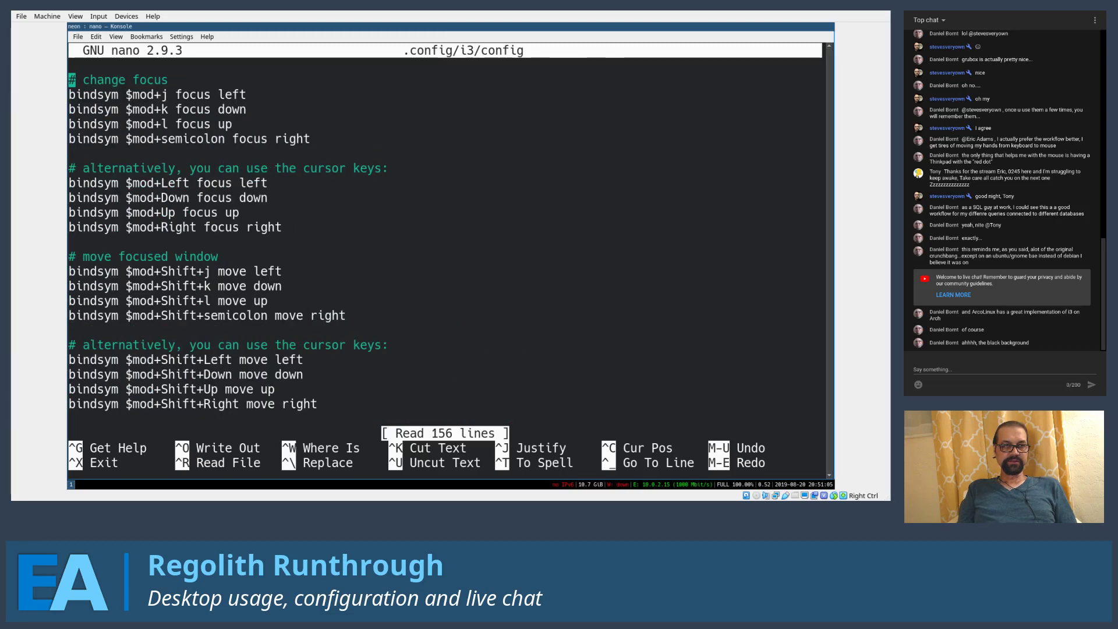
pyautogui.press('Down')
pyautogui.press('Down')
pyautogui.press('Down')
pyautogui.press('Down')
pyautogui.press('Down')
pyautogui.press('Down')
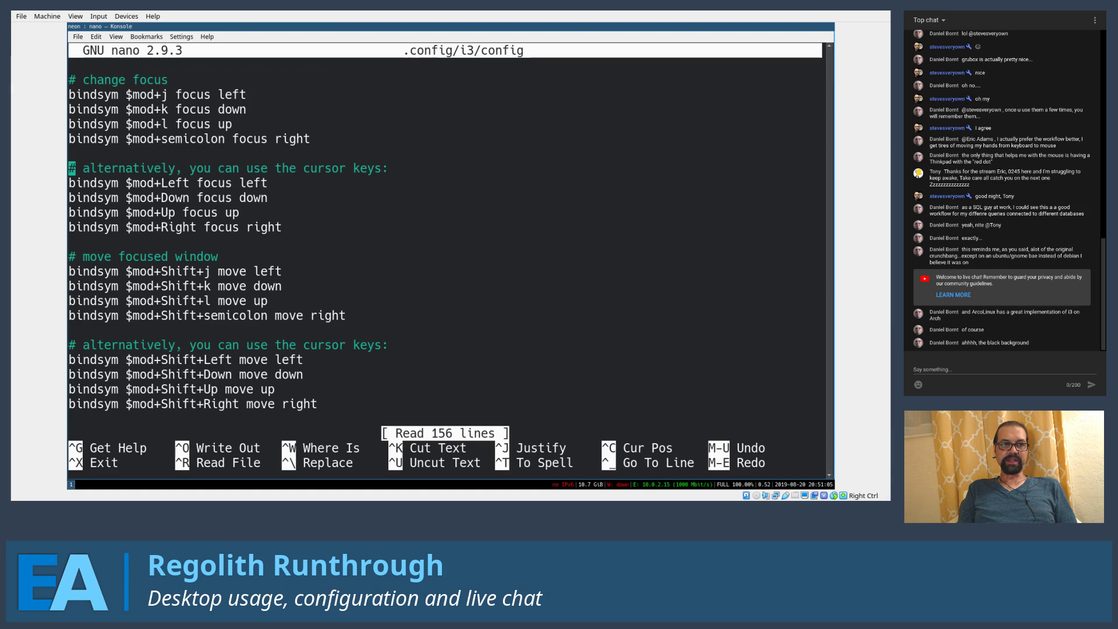
pyautogui.press('pagedown')
pyautogui.press('pageup')
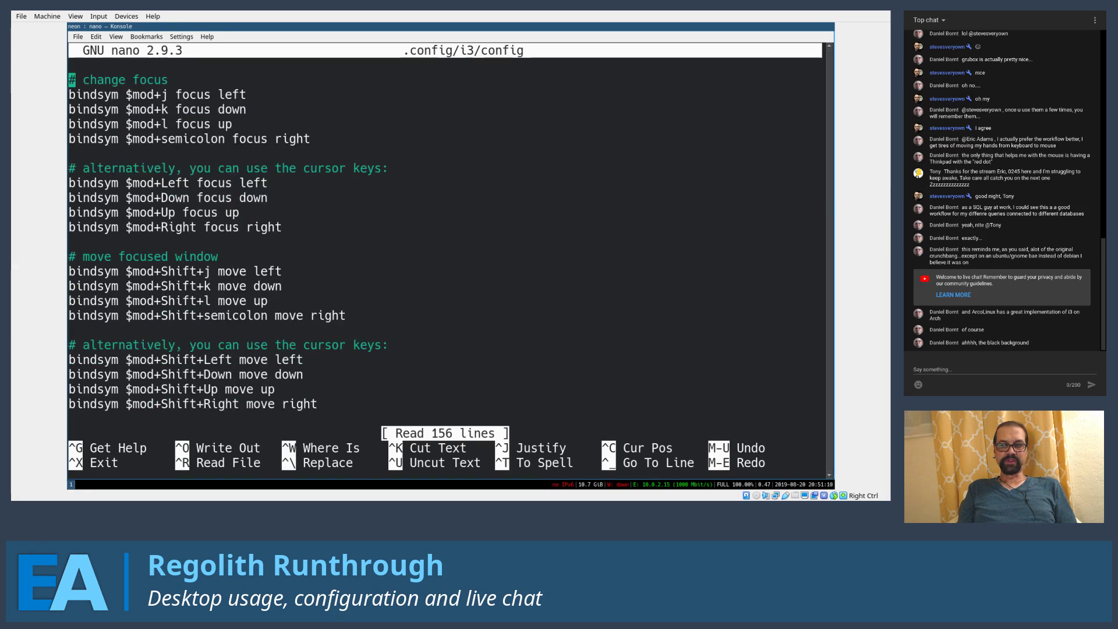
pyautogui.press('pagedown')
pyautogui.press('pagedown')
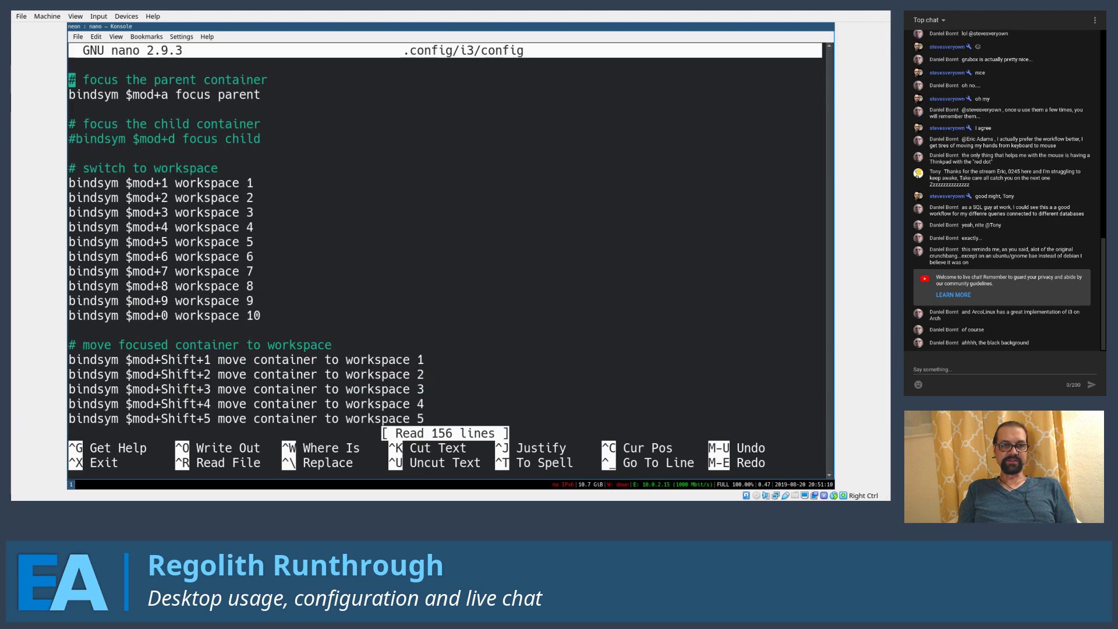
pyautogui.press('pageup')
pyautogui.press('pageup')
pyautogui.press('pageup')
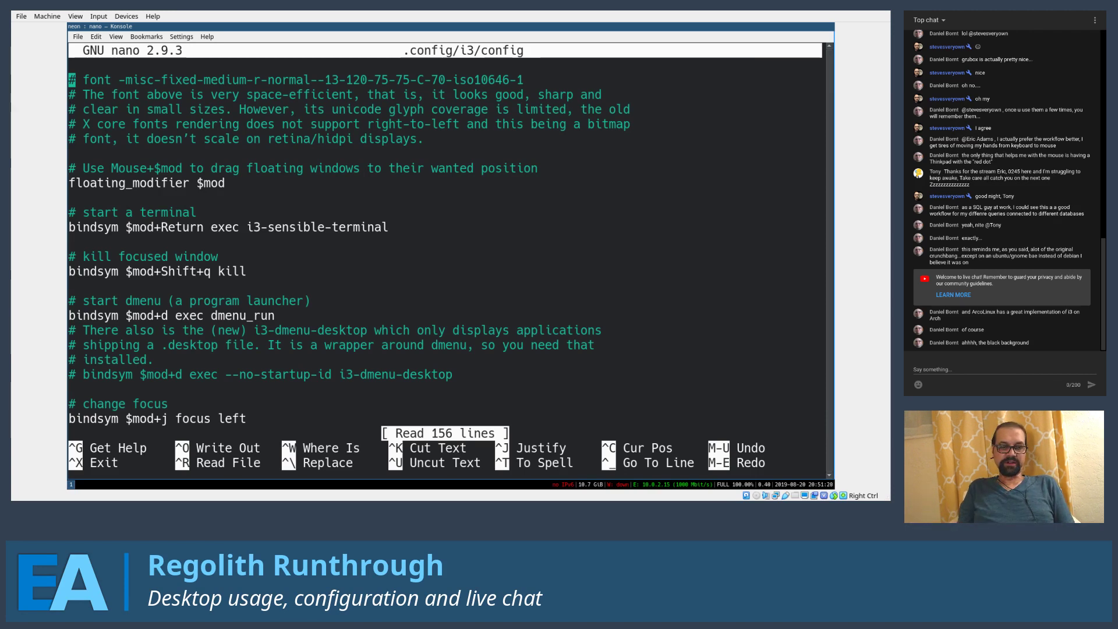
# Close the Konsole window, confirming the closure with nano still running in it
pyautogui.press('super+shift+q')
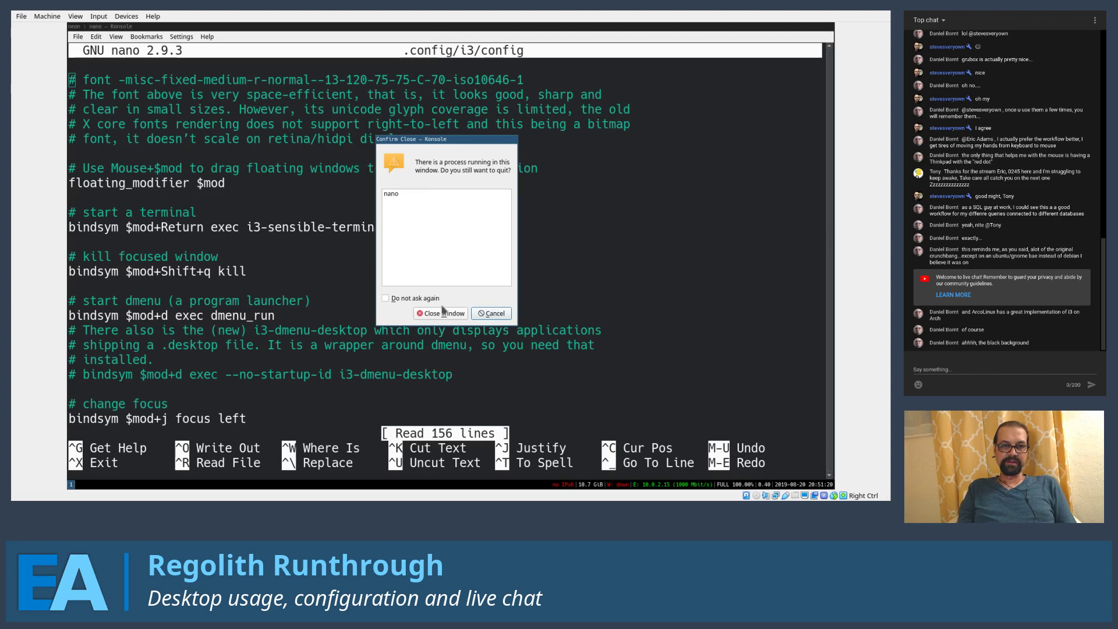
pyautogui.click(441, 314)
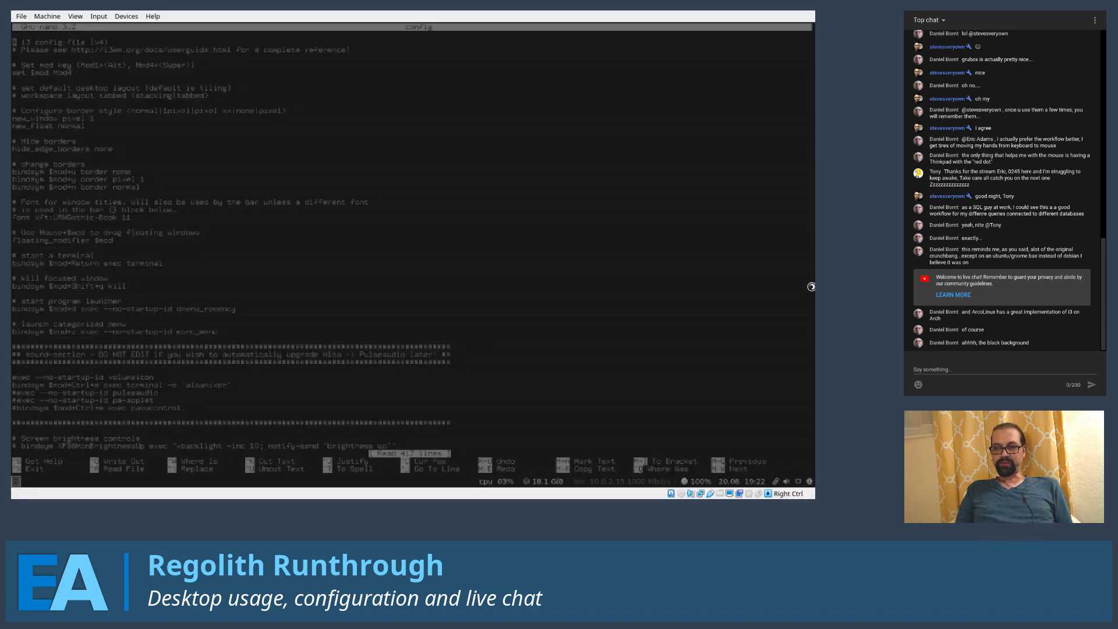
# Give focus to the Manjaro i3 virtual machine and close its nano window containing the i3 config file
pyautogui.click(811, 287)
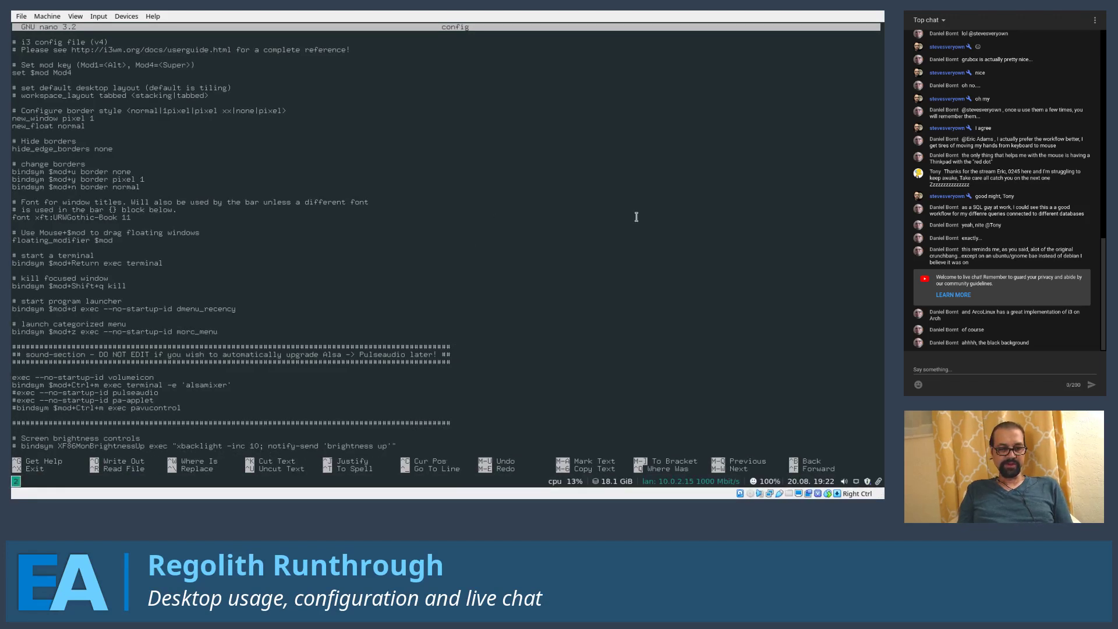
pyautogui.press('space')
pyautogui.press('BackSpace')
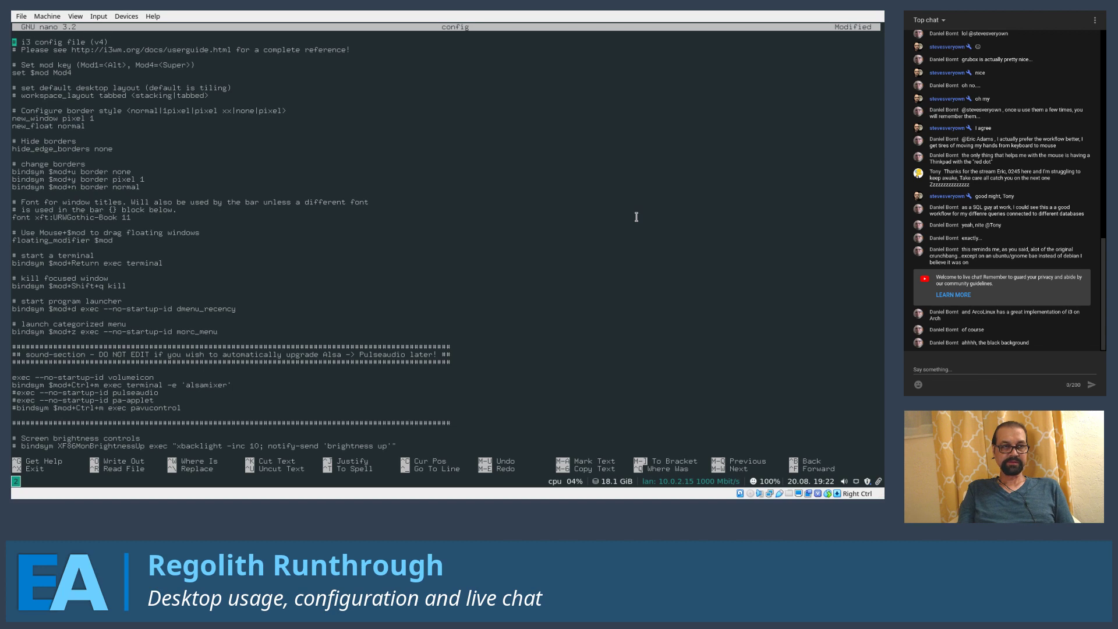
pyautogui.press('super+shift+q')
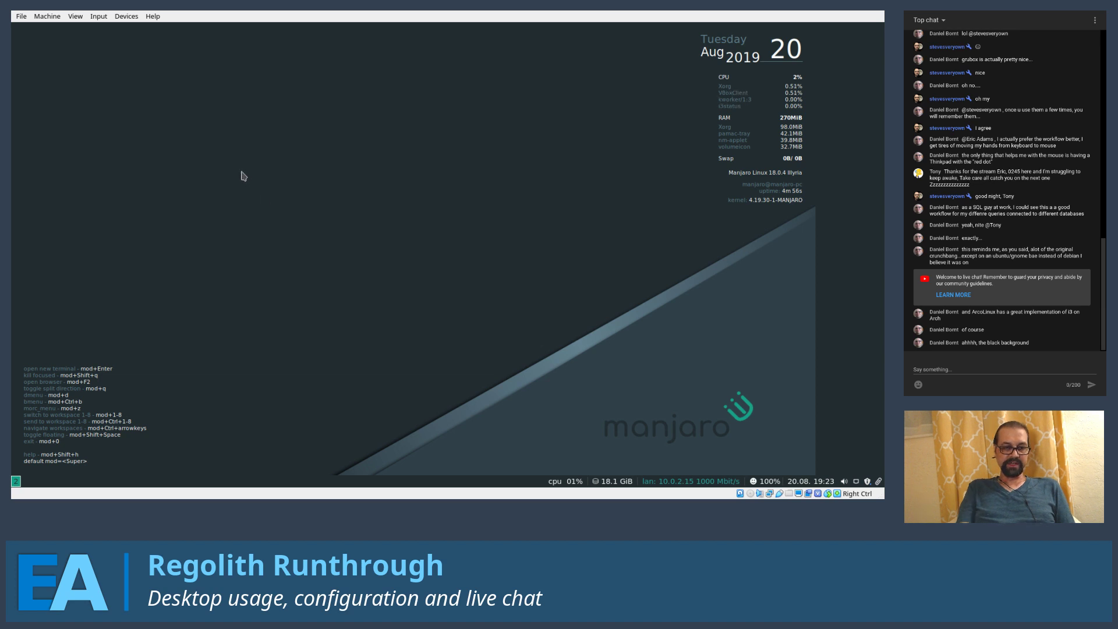
# Exit the Manjaro i3 session, confirming the exit, and log back in with the account password
pyautogui.press('super+0')
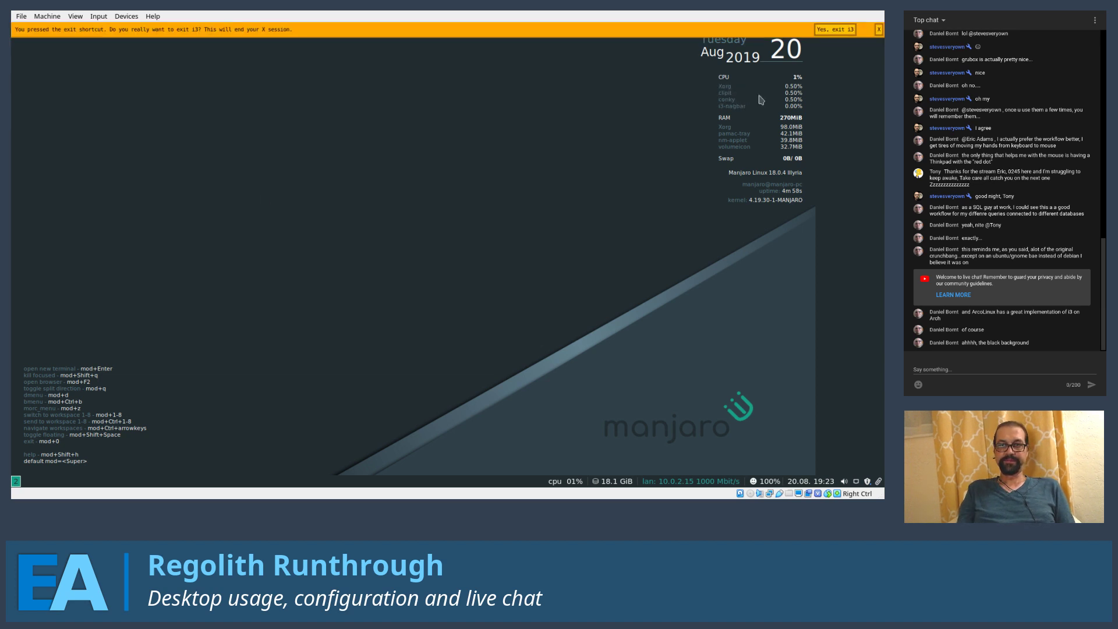
pyautogui.click(835, 30)
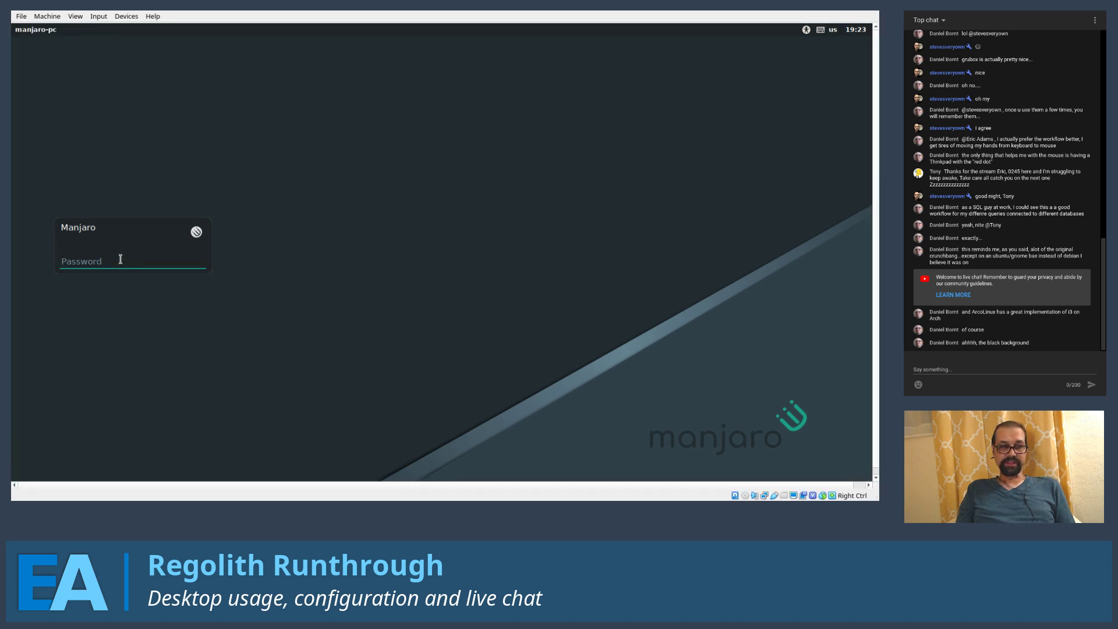
pyautogui.write('•••••')
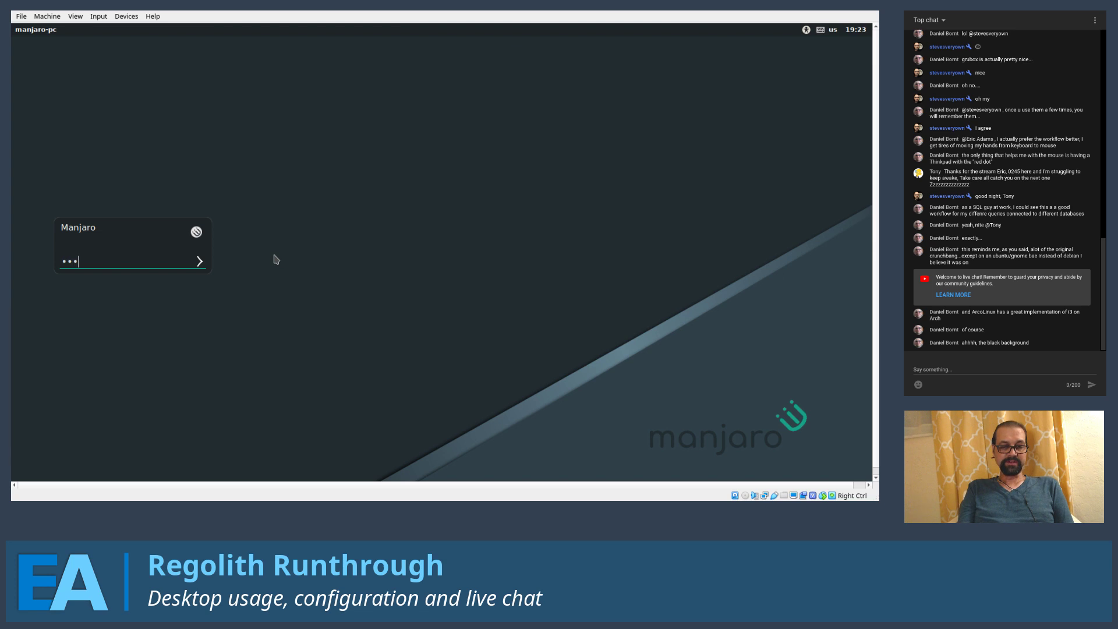
pyautogui.write('•••')
pyautogui.press('Return')
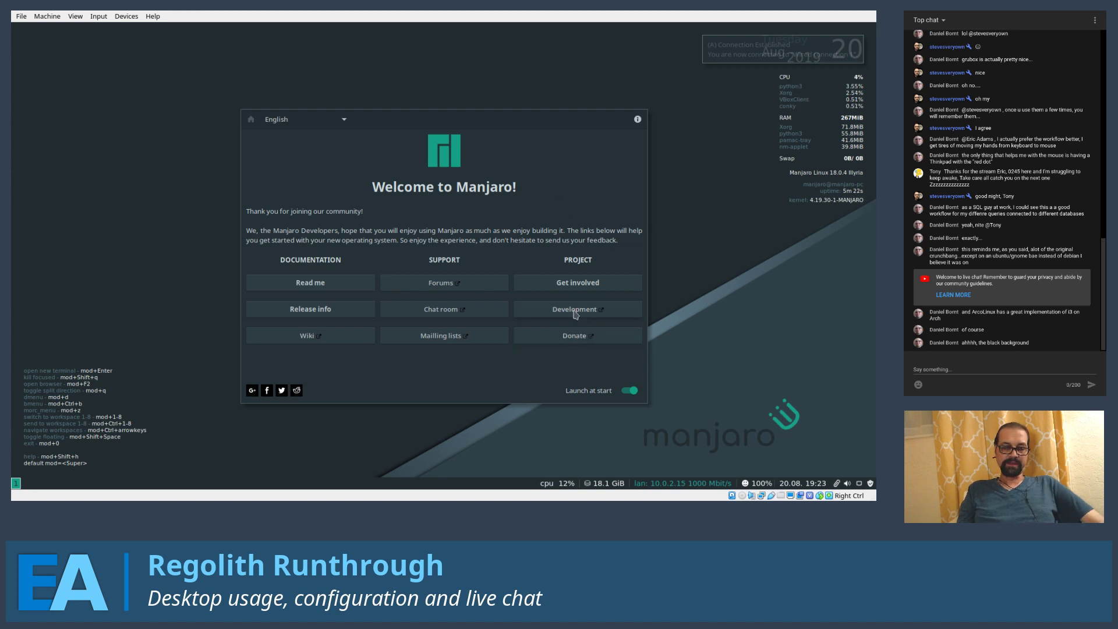
# Close the Manjaro welcome window and check the clipboard manager's tray menu and the volume tray icon
pyautogui.press('super+shift+q')
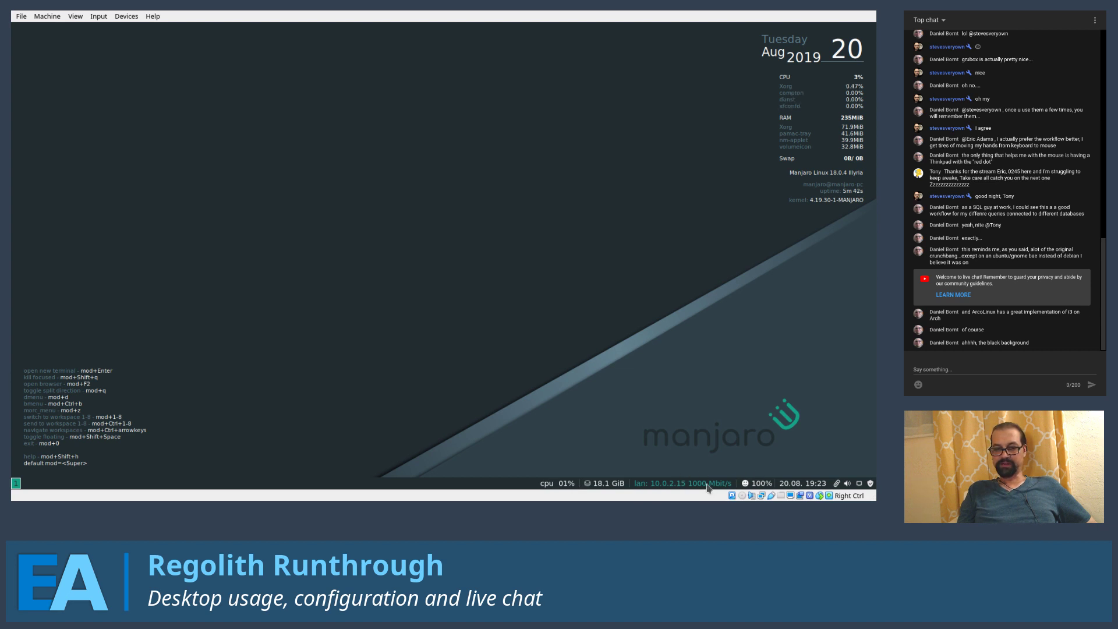
pyautogui.rightClick(839, 486)
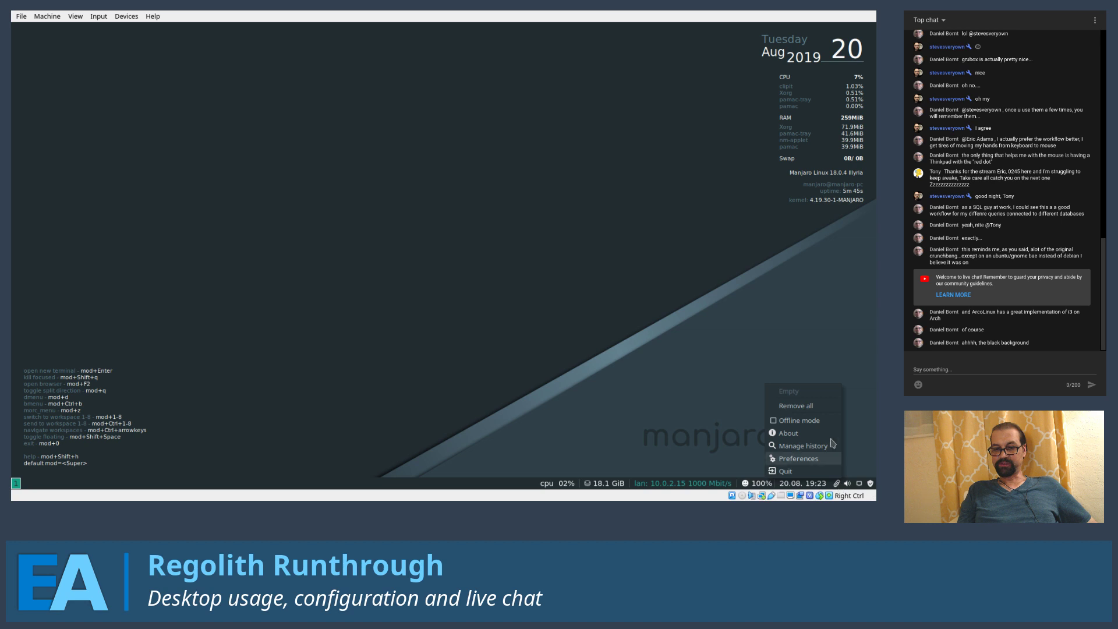
pyautogui.click(809, 350)
pyautogui.click(846, 483)
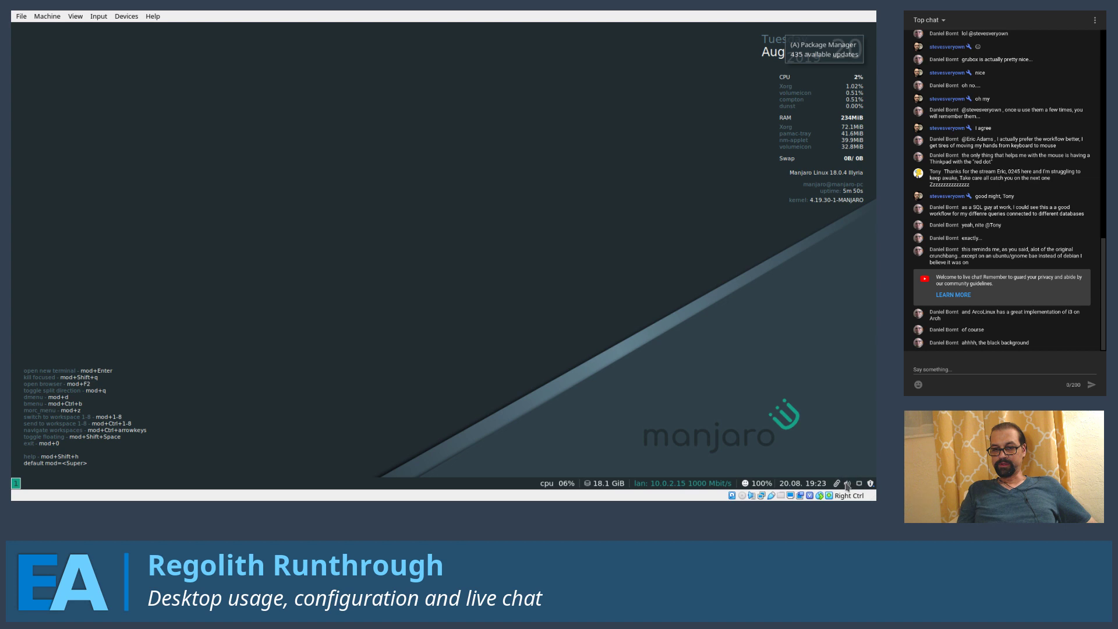
# Check the network tray icon, open the package manager's pending updates from the Manjaro tray, and close the package manager window
pyautogui.click(859, 485)
pyautogui.click(859, 487)
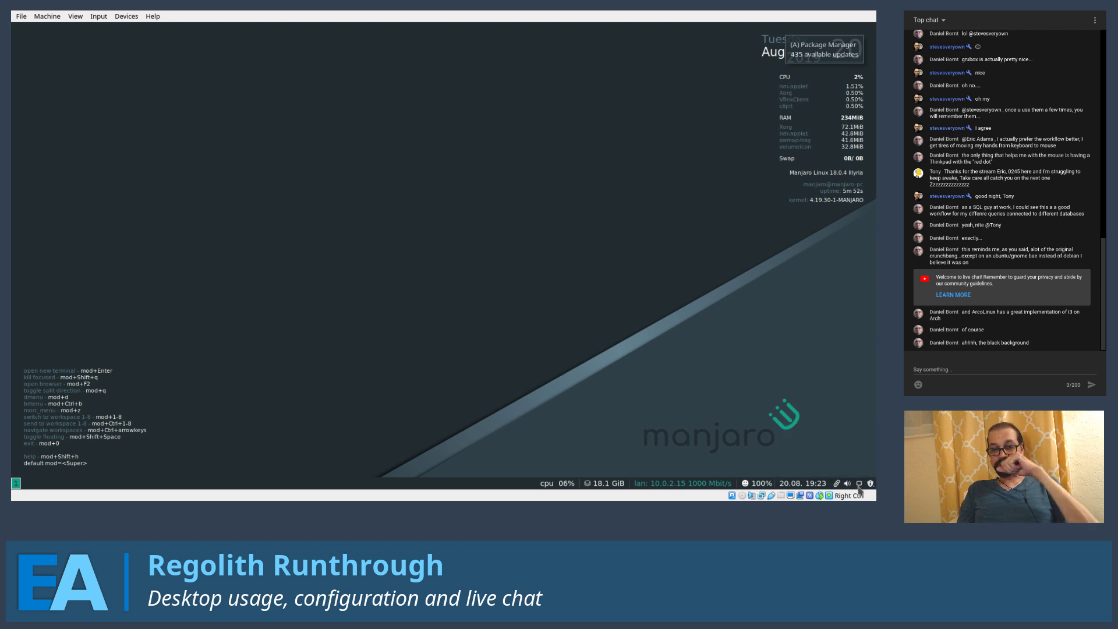
pyautogui.click(870, 485)
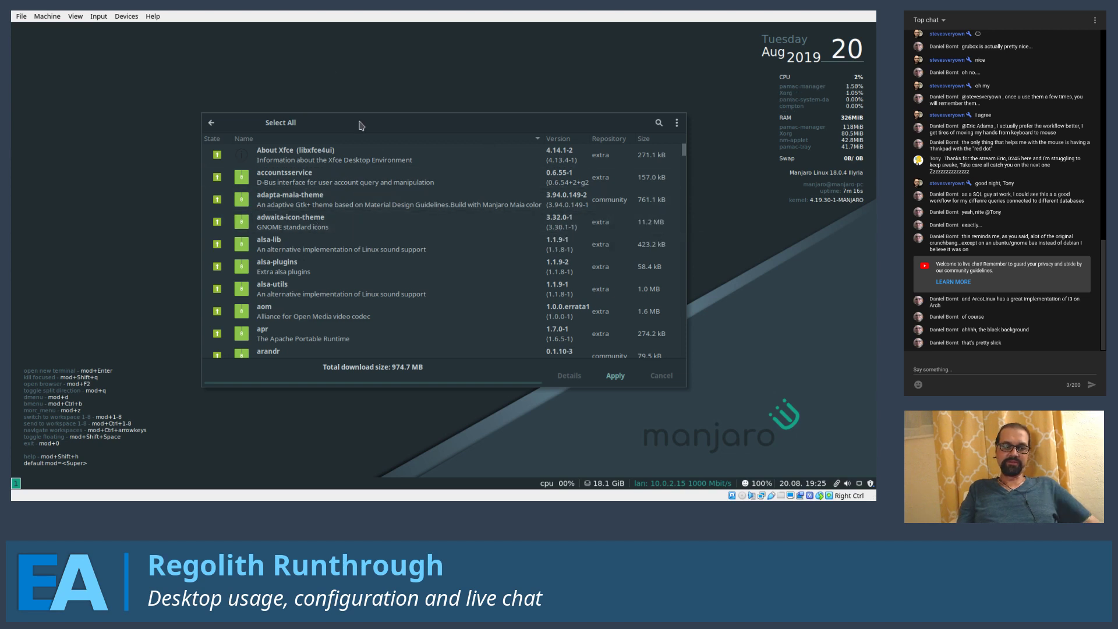
pyautogui.press('super+shift+q')
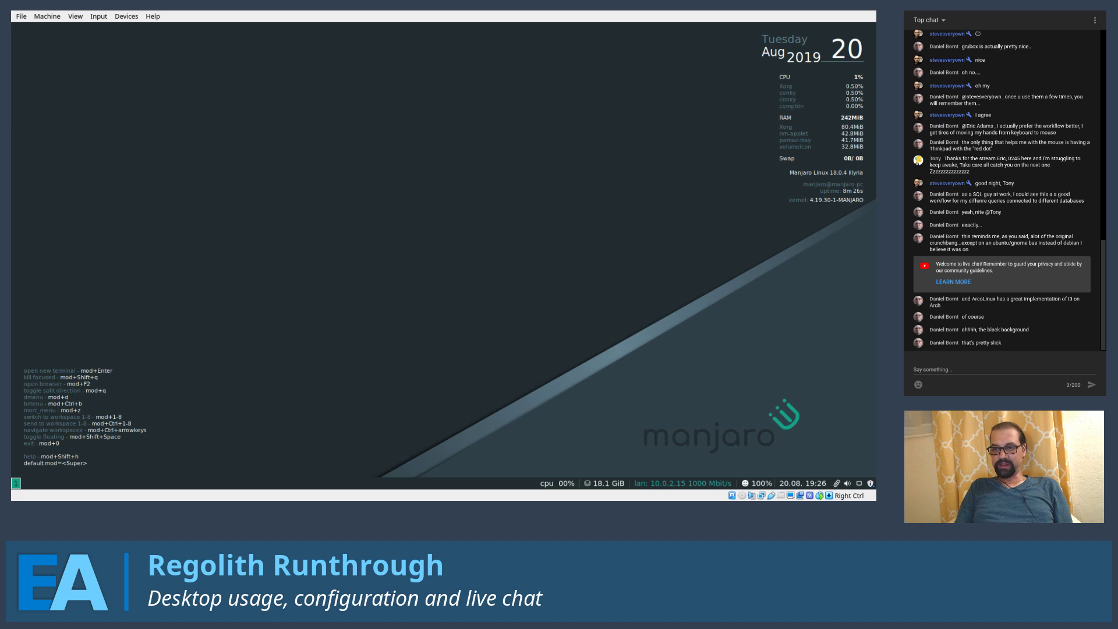
# Look over the YouTube stream dashboard, the live chat and the Regolith Runthrough notes, and switch to the Firefox window with the Manjaro i3 page
pyautogui.hotkey('alt', 'Tab')
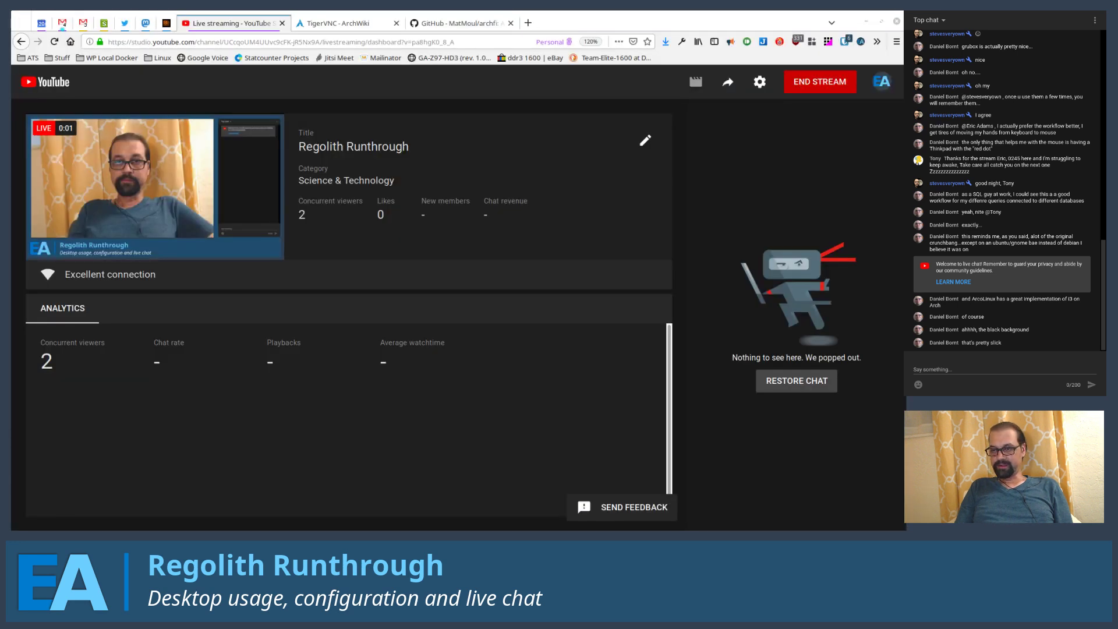
pyautogui.hotkey('alt', 'Tab')
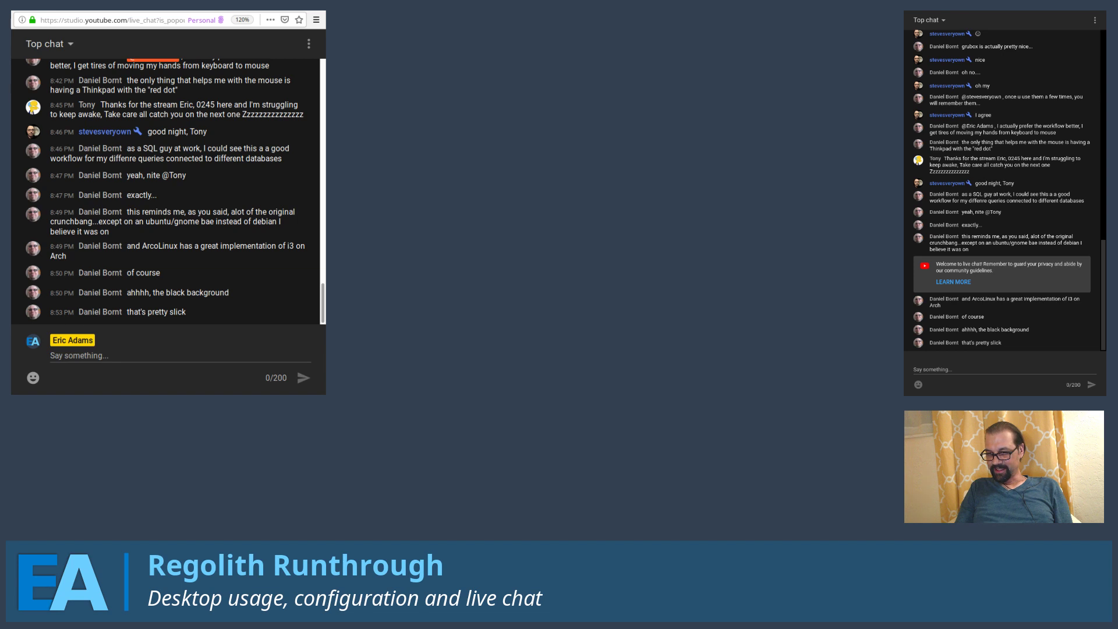
pyautogui.press('super+1')
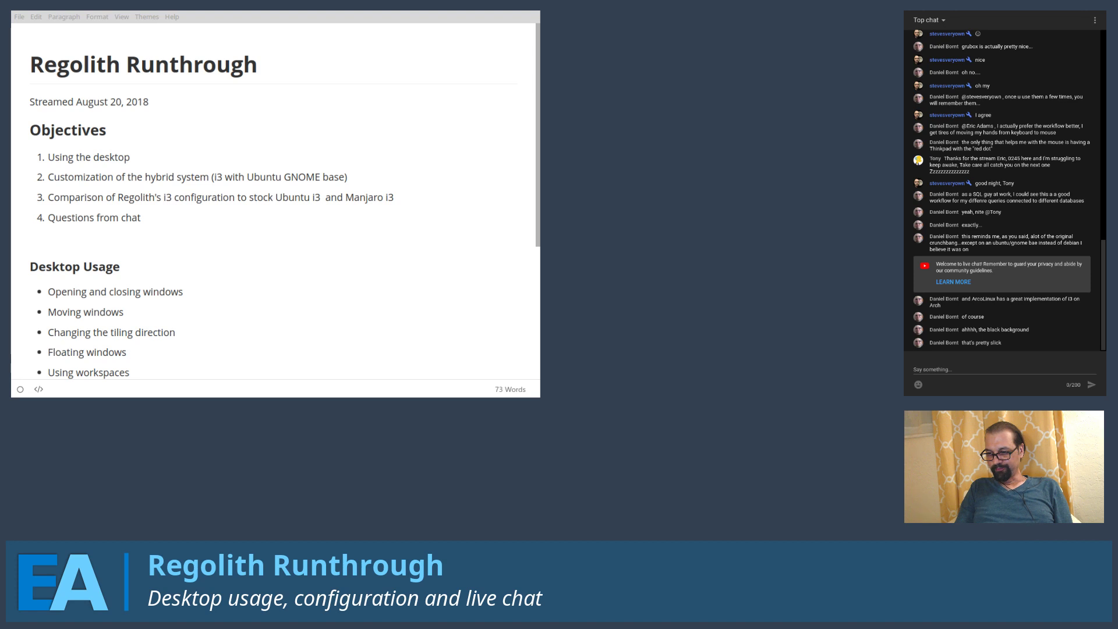
pyautogui.press('super+2')
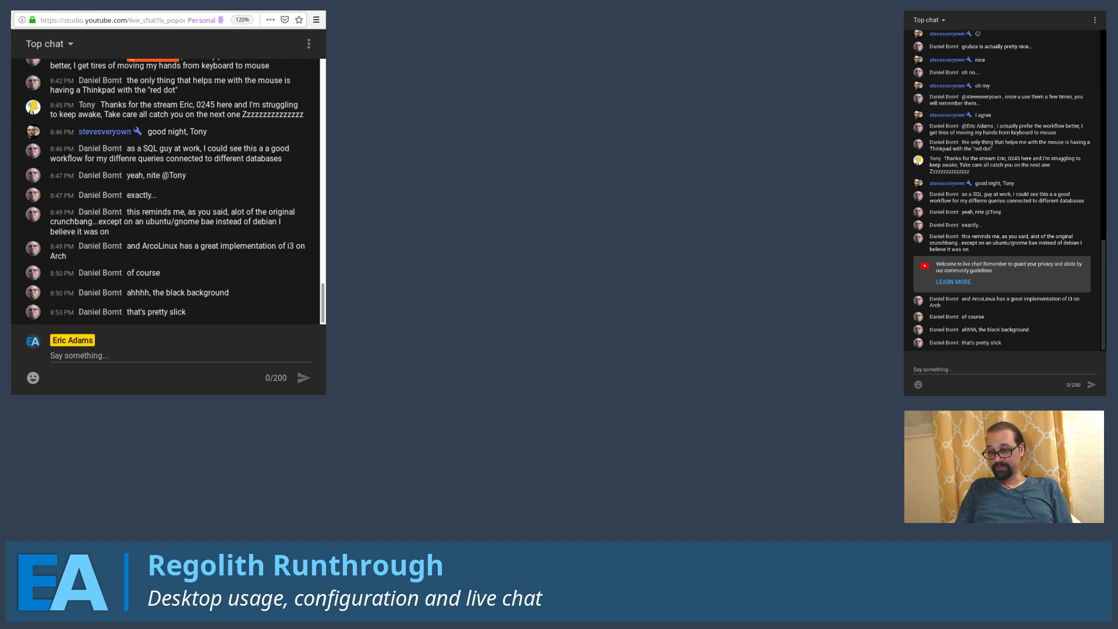
pyautogui.press('super+1')
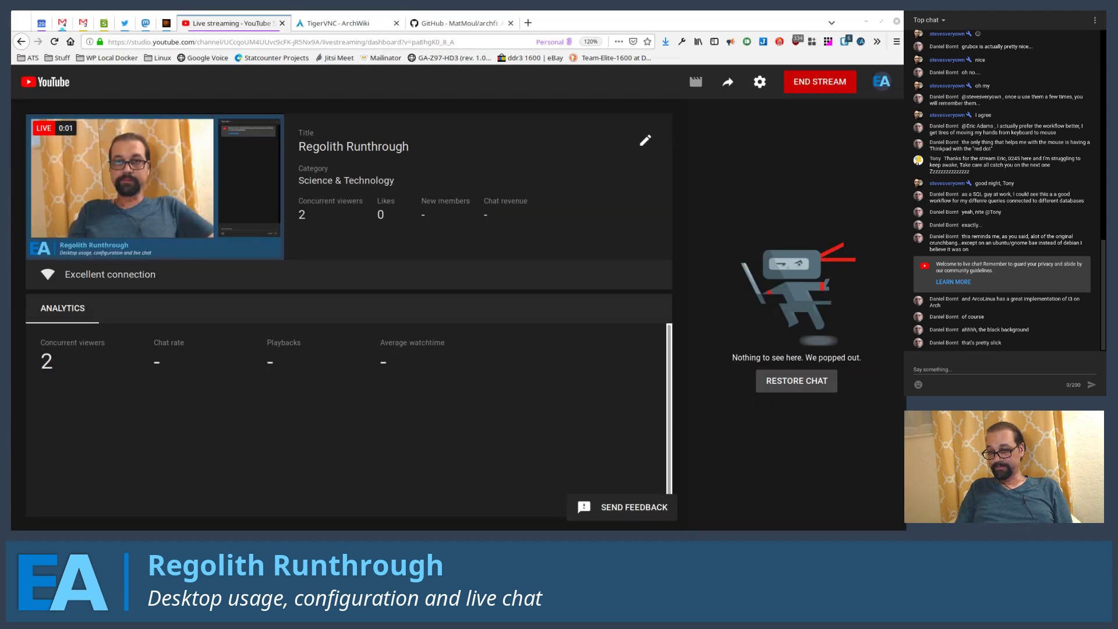
pyautogui.press('super+2')
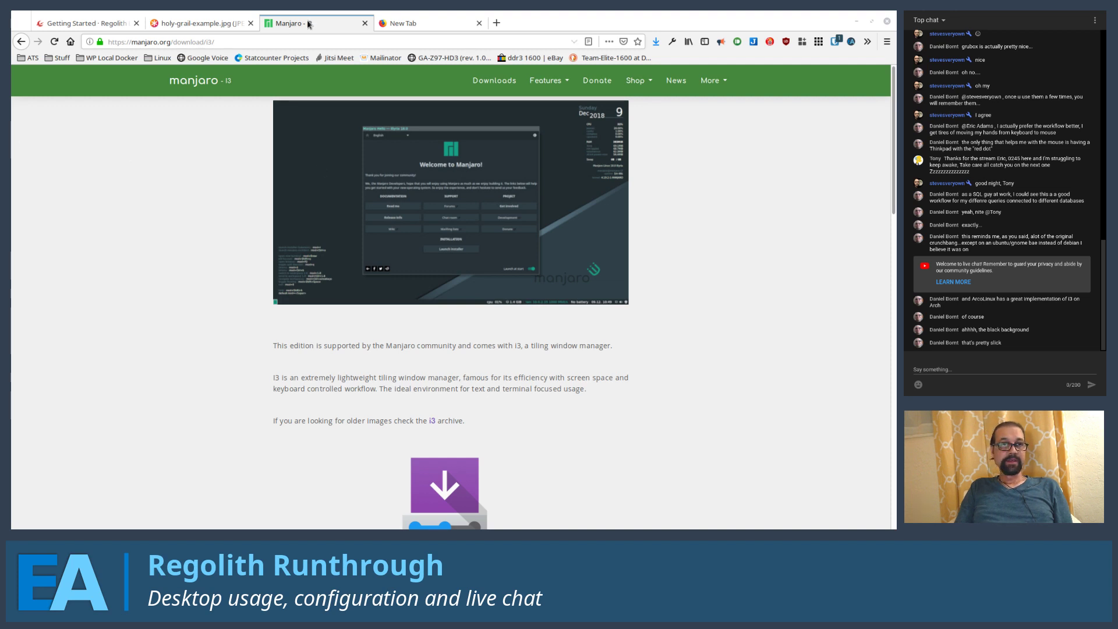
# Search the web for "reddit unixporn" in the empty browser tab and open the r/unixporn subreddit from the results
pyautogui.click(394, 23)
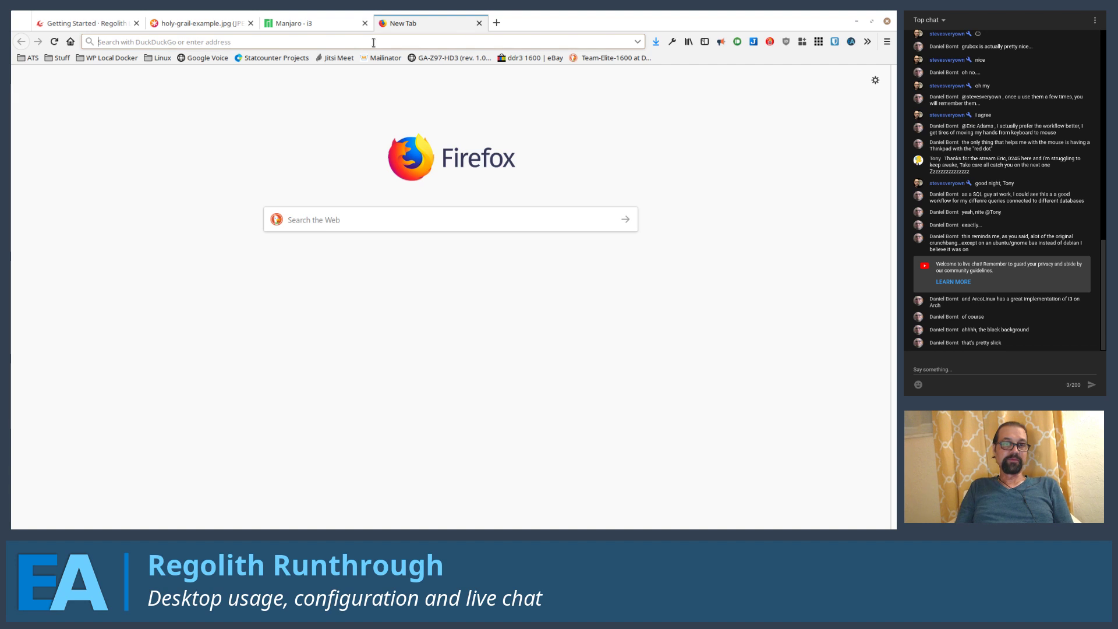
pyautogui.write('reddit')
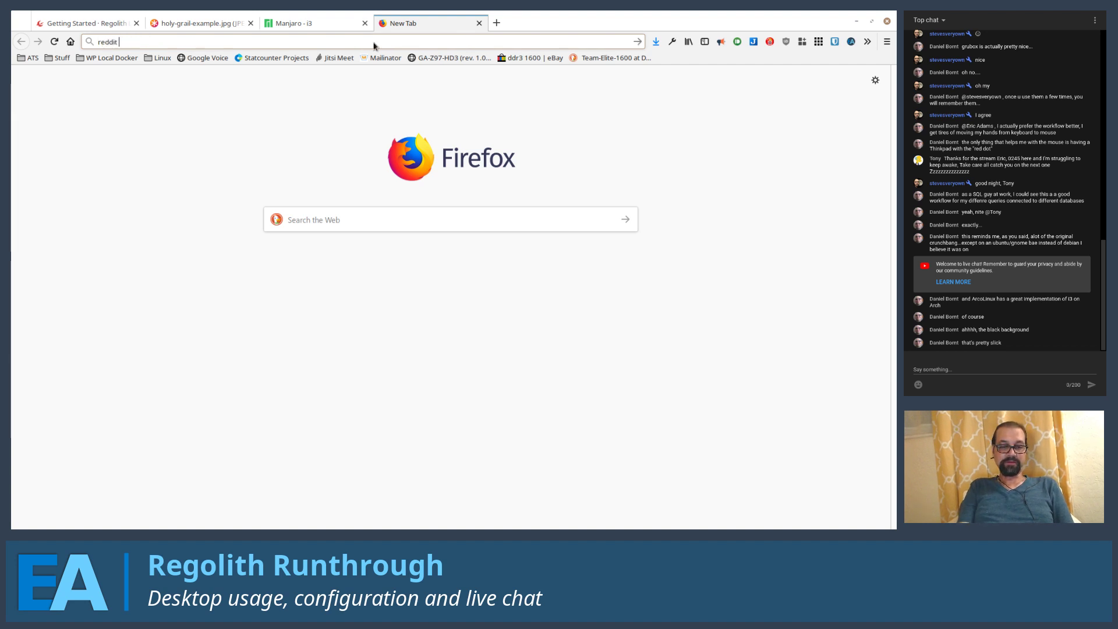
pyautogui.write(' unipor')
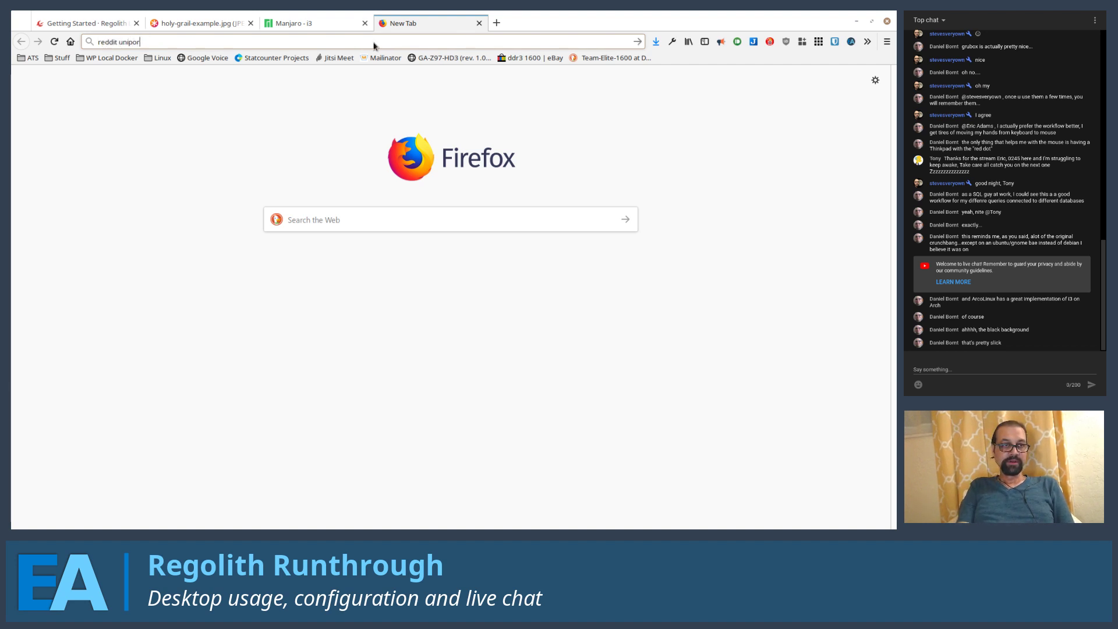
pyautogui.write('n')
pyautogui.press('Return')
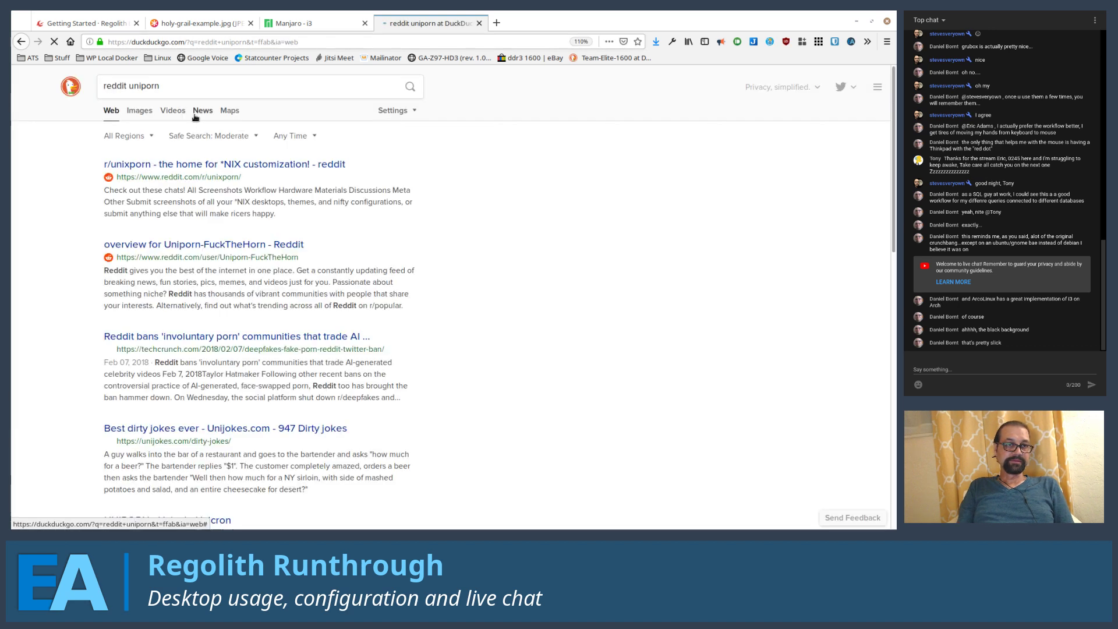
pyautogui.write('x')
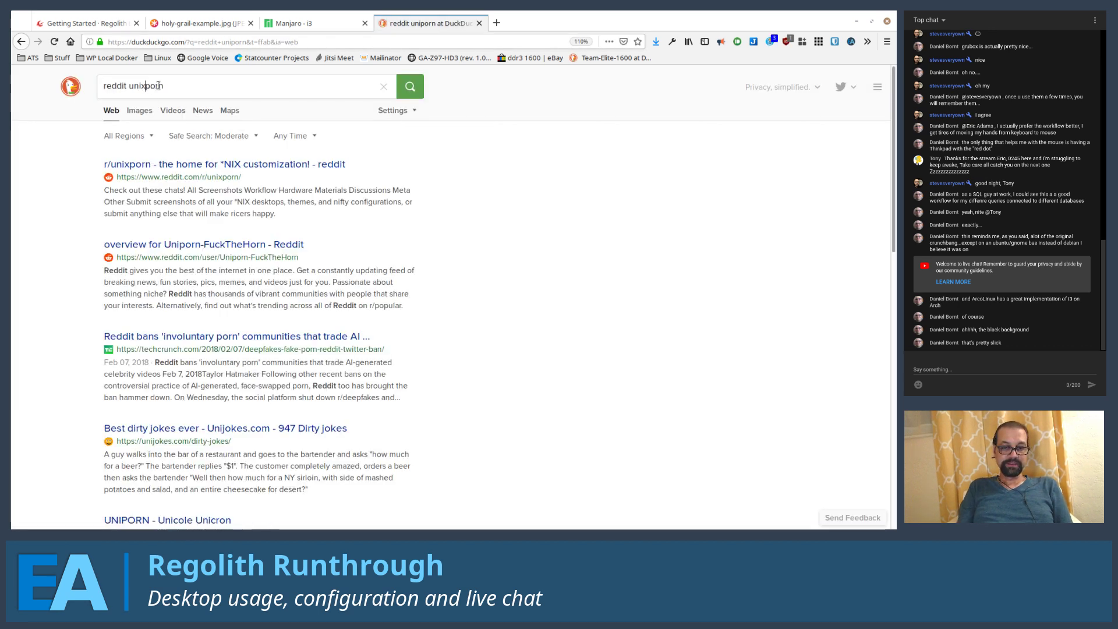
pyautogui.press('Return')
pyautogui.click(159, 167)
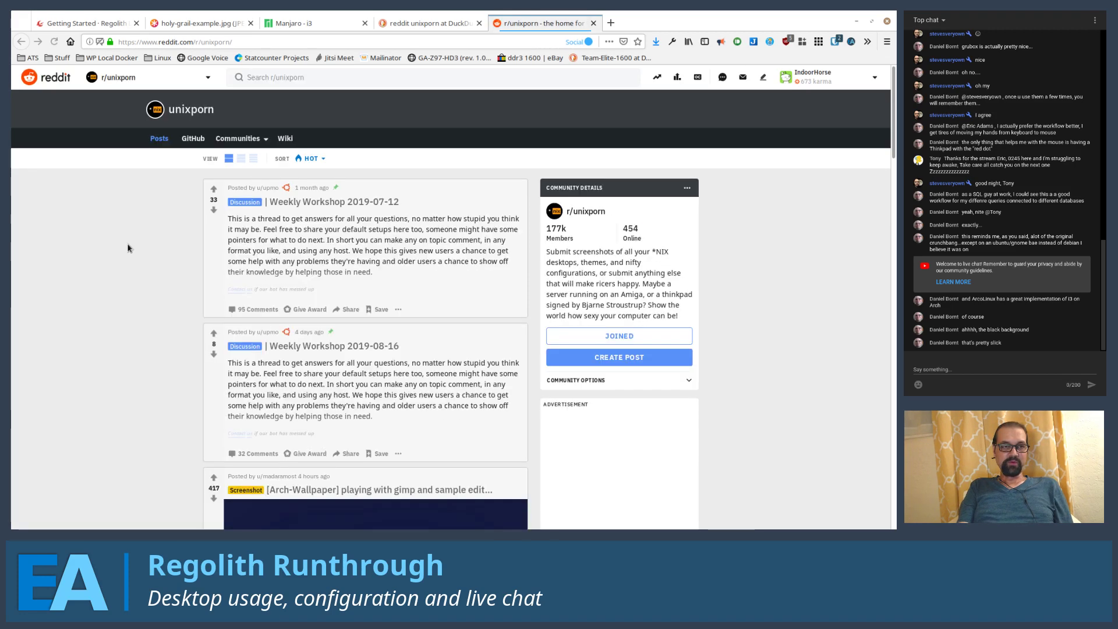
# Enlarge the subreddit page to 133% and search r/unixporn for "i3"
pyautogui.hotkey('ctrl', '-')
pyautogui.hotkey('ctrl', '+')
pyautogui.hotkey('ctrl', '+')
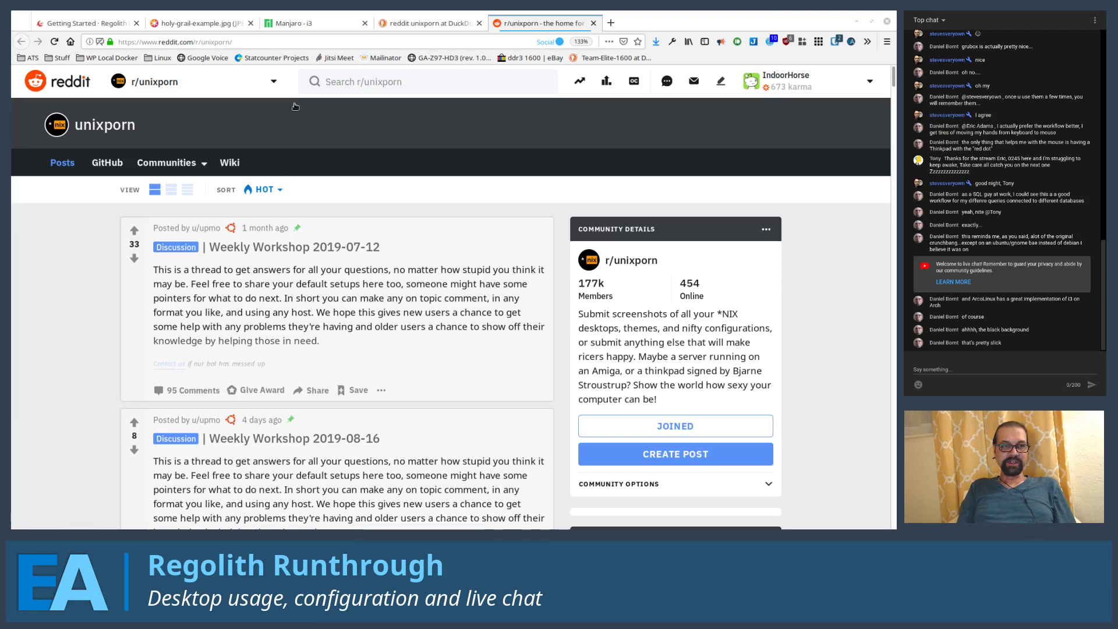
pyautogui.click(337, 77)
pyautogui.write('i')
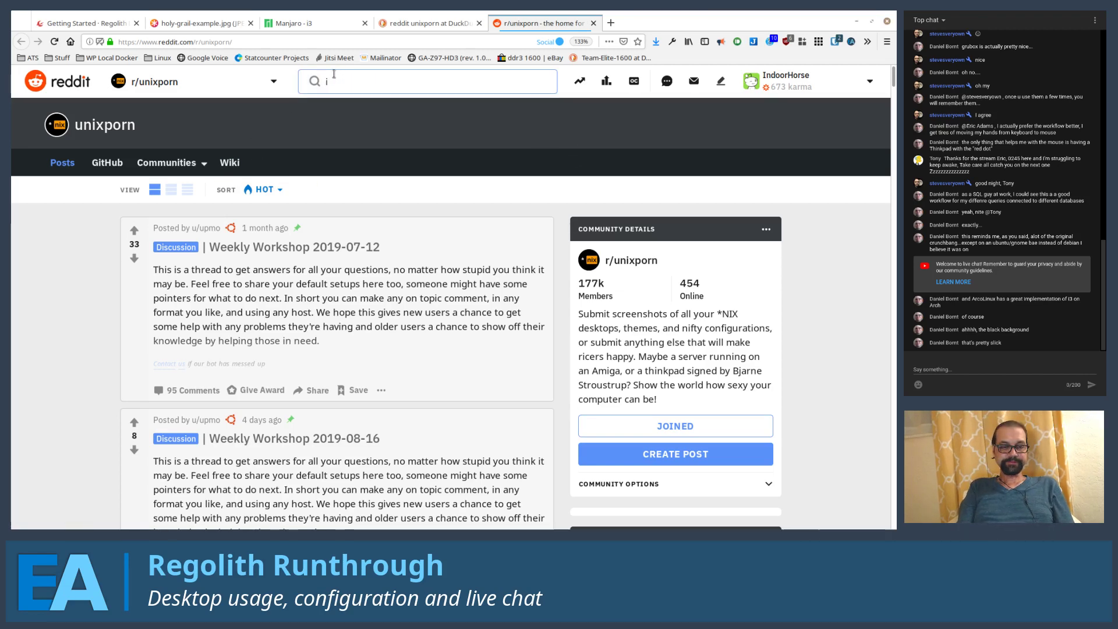
pyautogui.write('3')
pyautogui.press('Return')
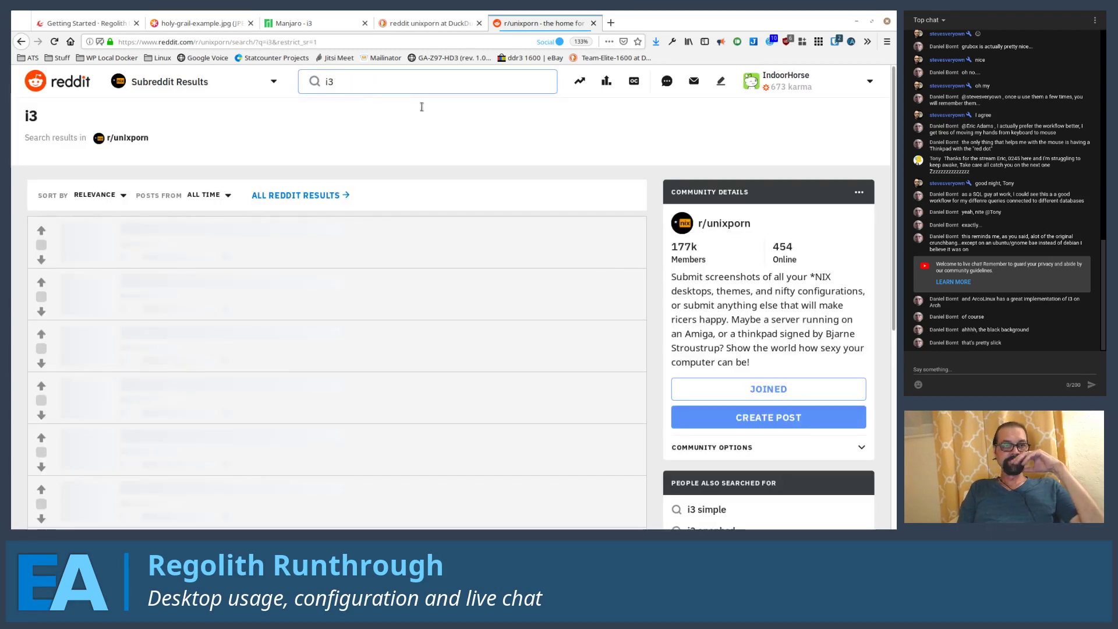
# Browse the i3 results, open the i3-gaps screenshot of the 32-bit PC running Manjaro, and examine it enlarged
pyautogui.scroll(-2, 460, 163)
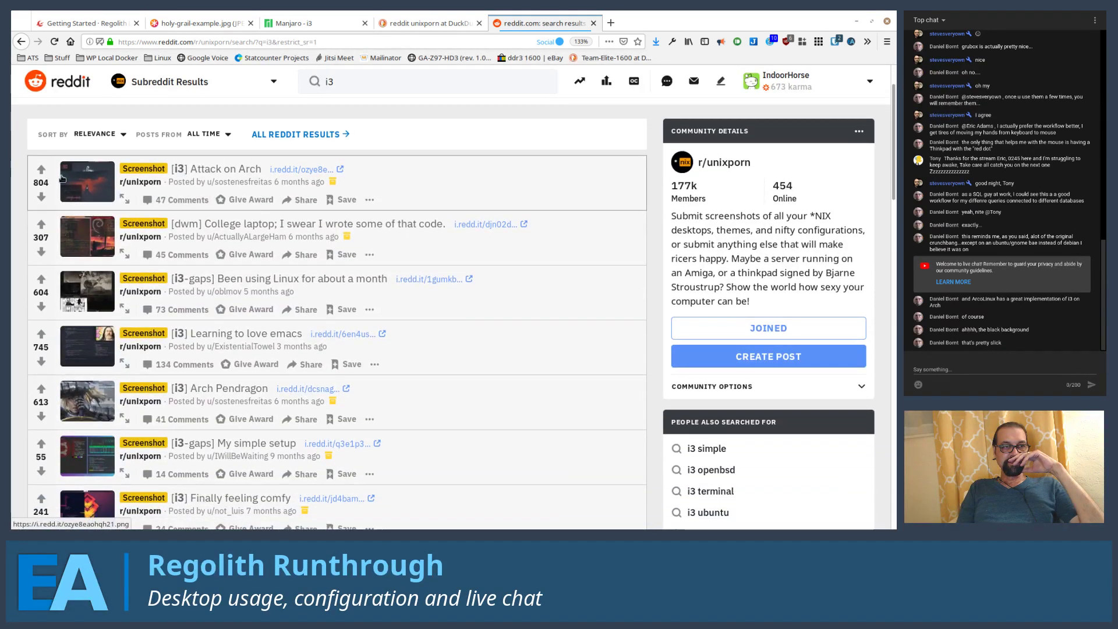
pyautogui.scroll(-2, 108, 216)
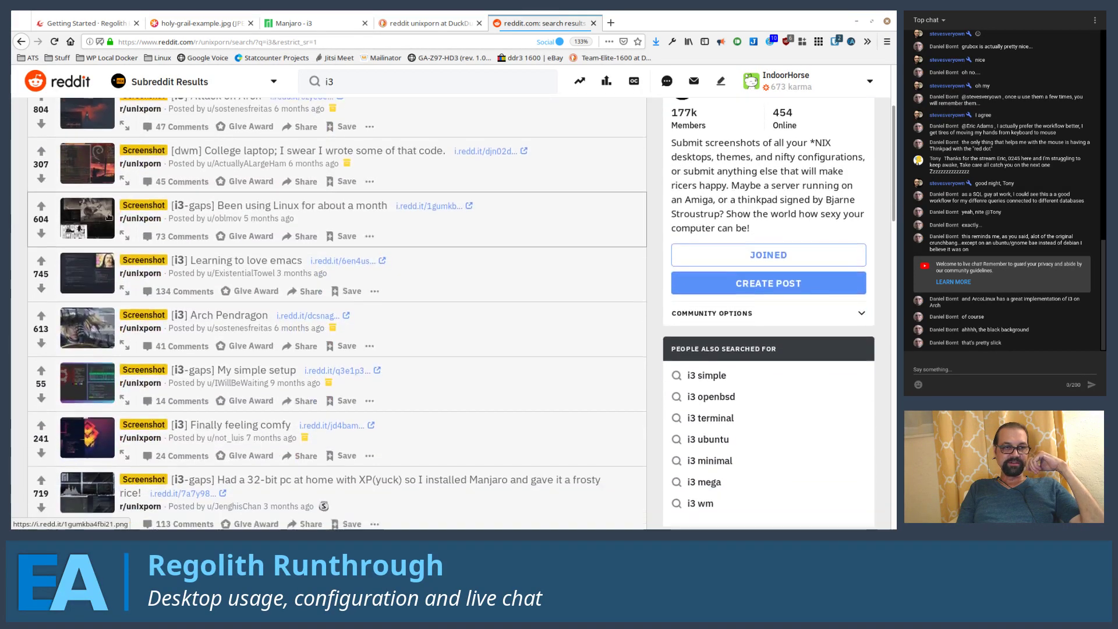
pyautogui.scroll(-3, 108, 216)
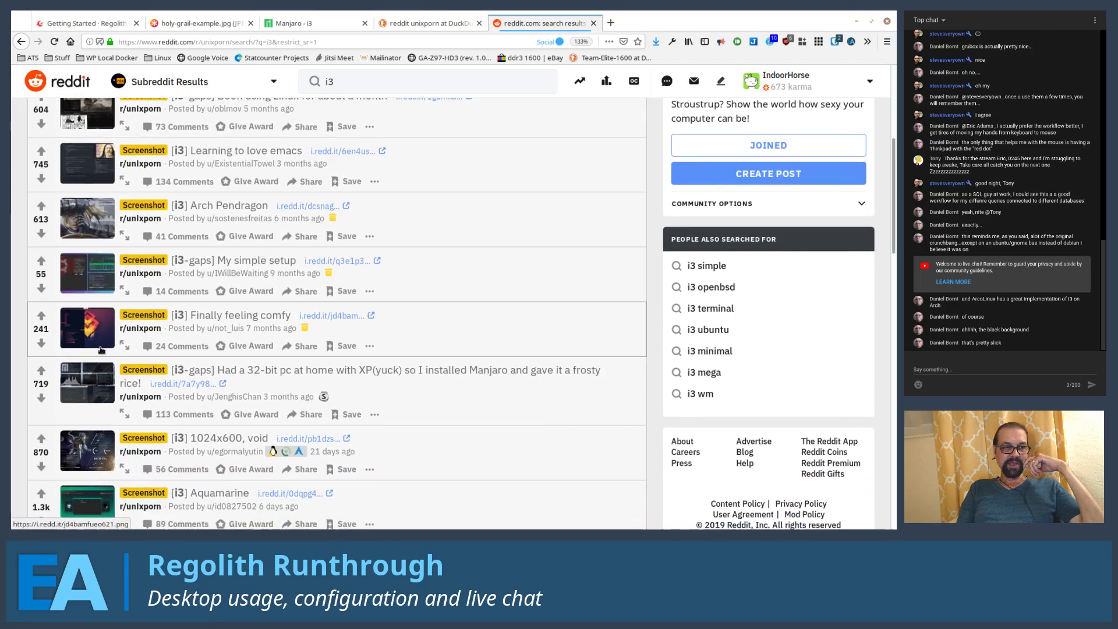
pyautogui.scroll(-2, 108, 342)
pyautogui.click(92, 326)
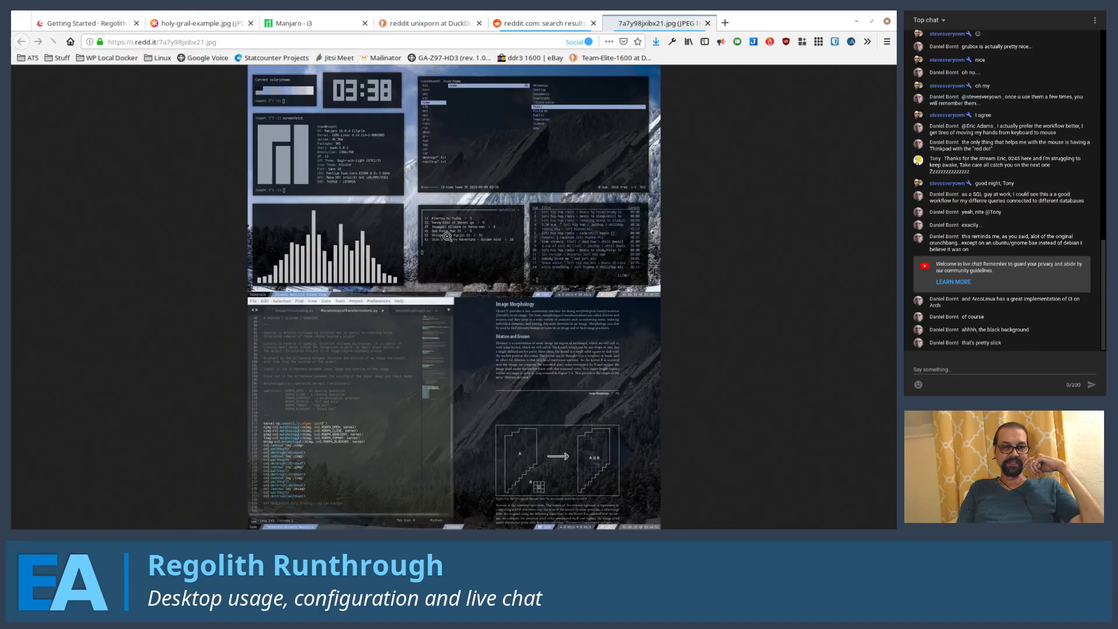
pyautogui.click(435, 192)
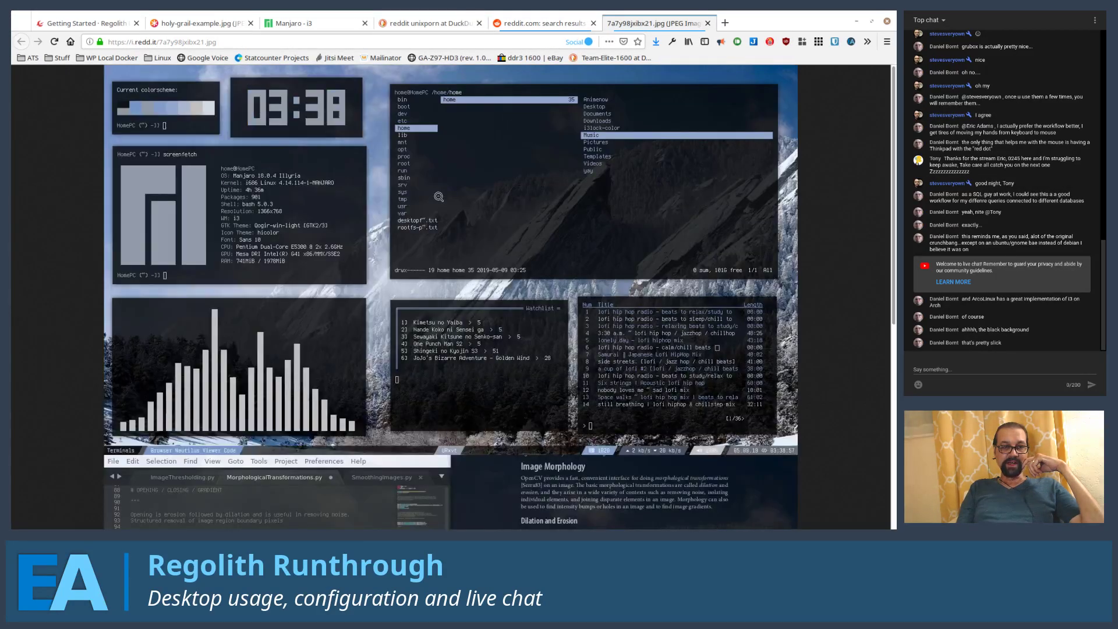
pyautogui.scroll(-4, 439, 197)
pyautogui.scroll(4, 536, 210)
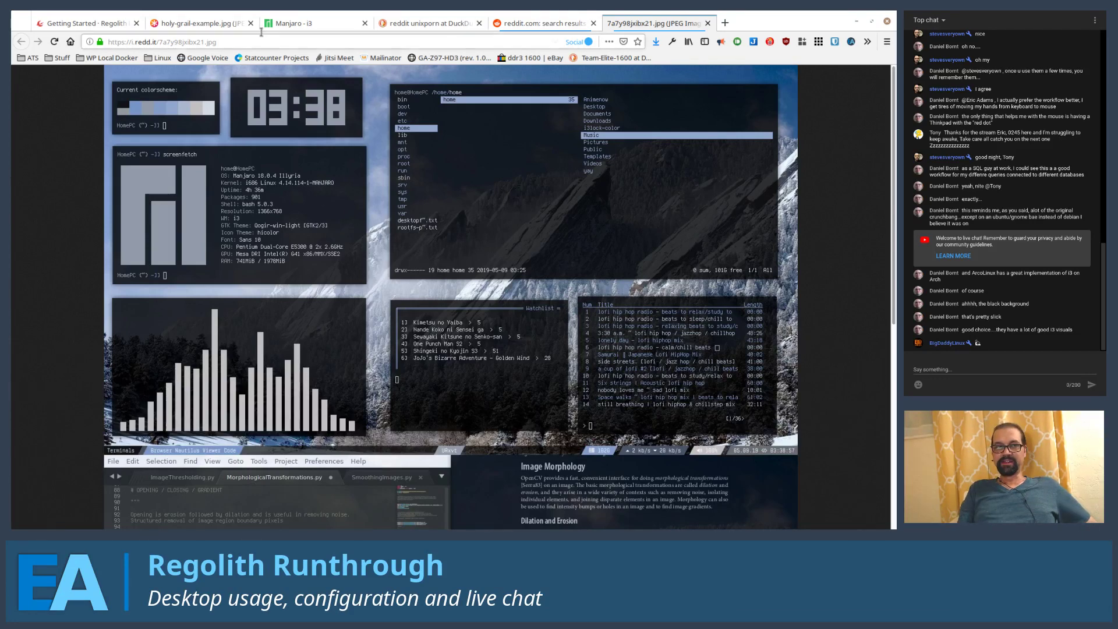
# Show the holy-grail layout image again, return to the Manjaro i3-gaps screenshot, and close that screenshot
pyautogui.click(171, 22)
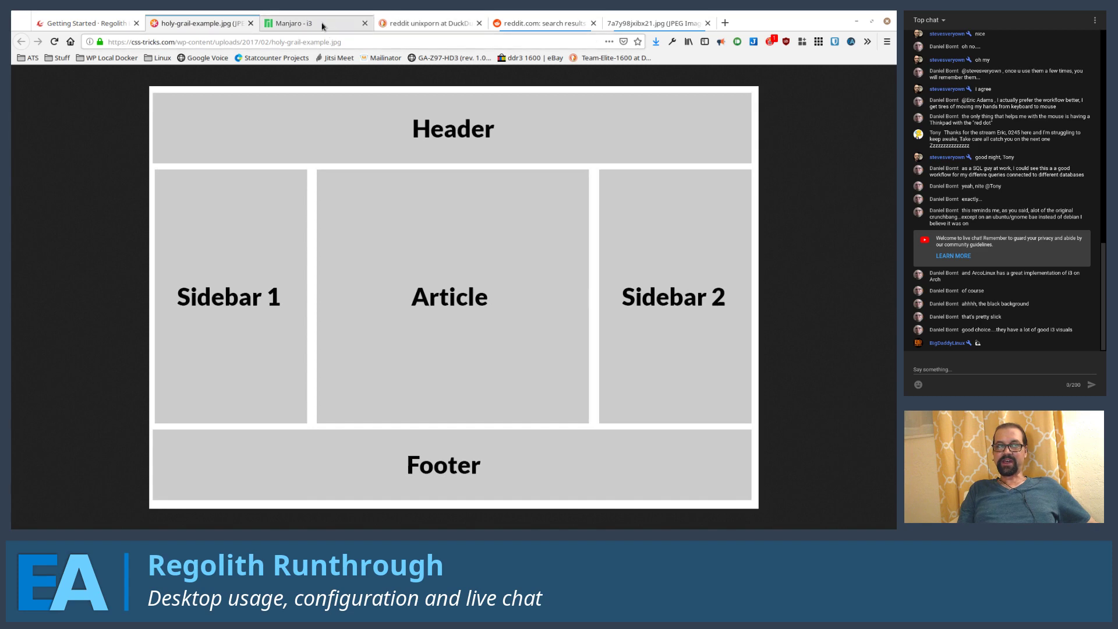
pyautogui.click(631, 26)
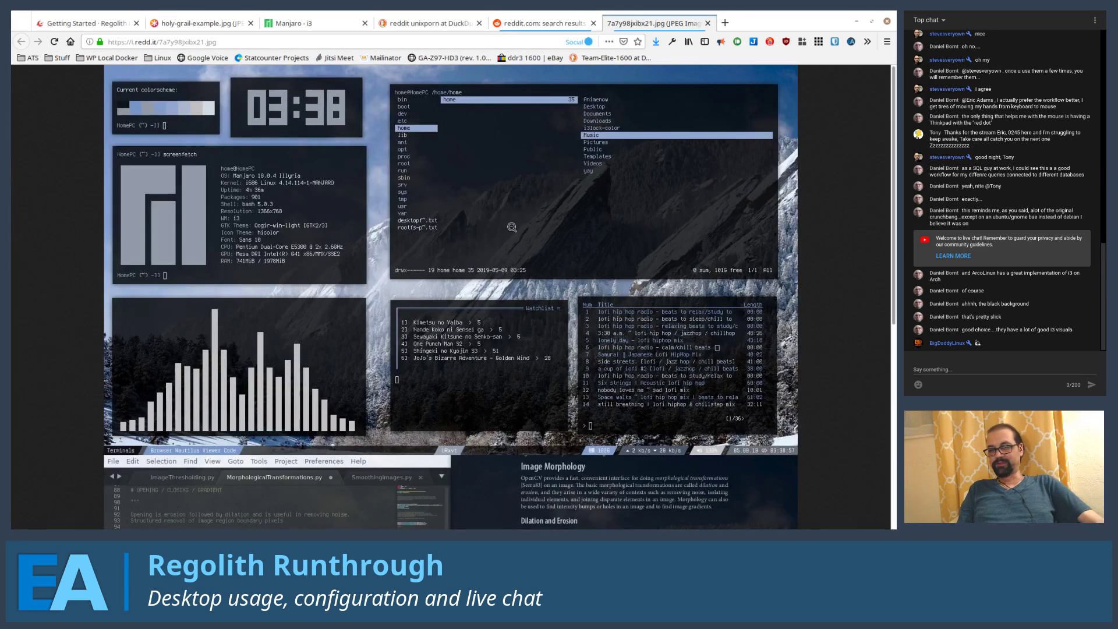
pyautogui.click(707, 23)
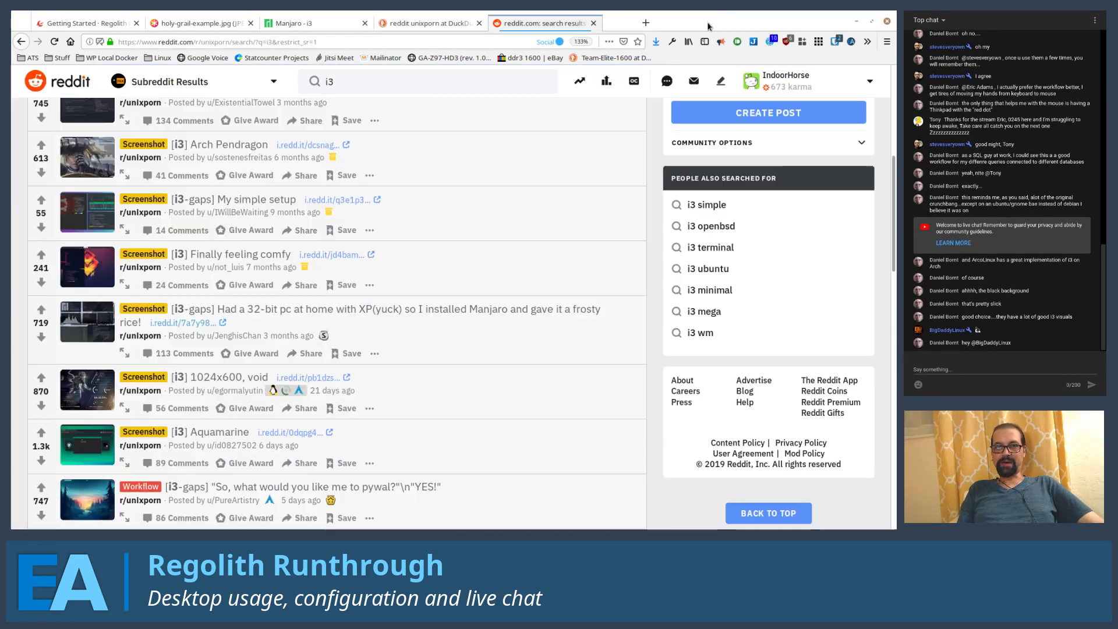
# View the i3-gaps pywal workflow post and its video, glance at the stream dashboard, and close the post
pyautogui.scroll(-3, 266, 235)
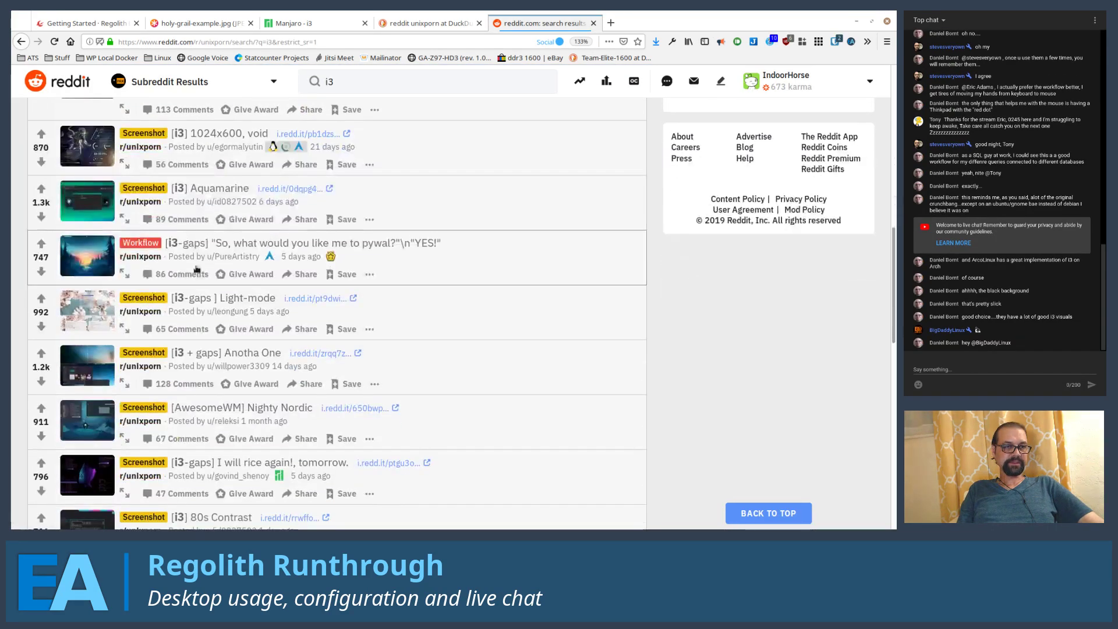
pyautogui.click(509, 267)
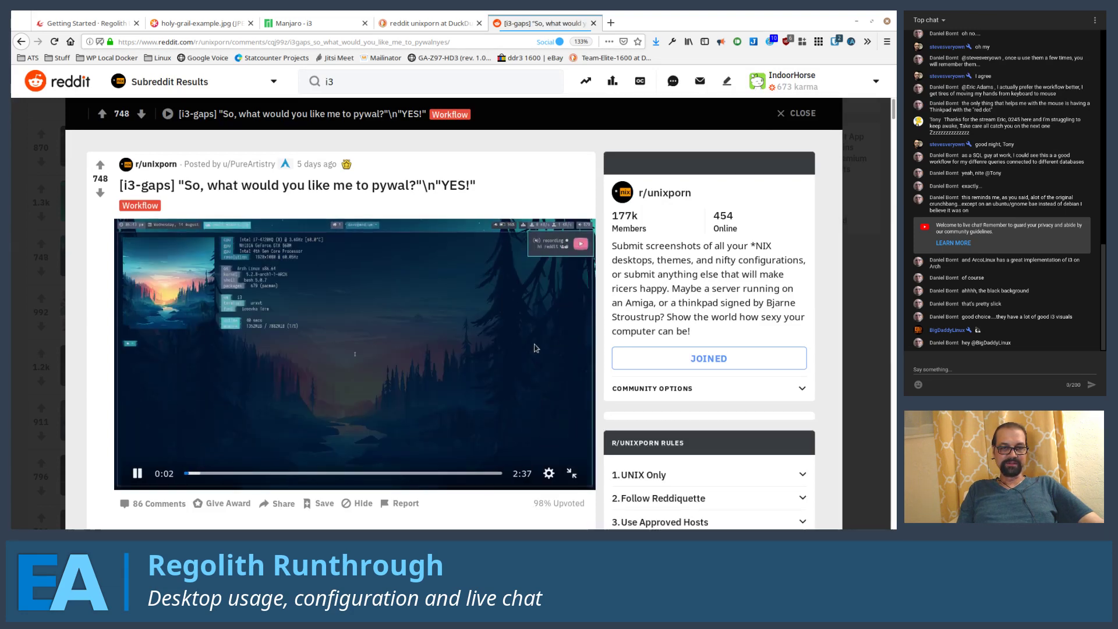
pyautogui.press('super+1')
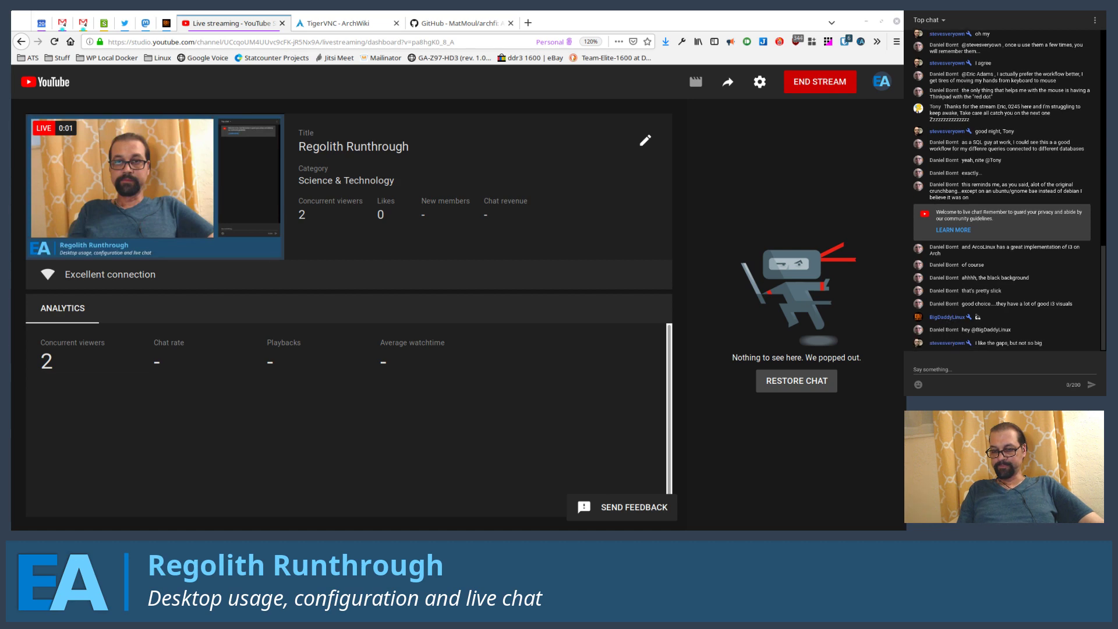
pyautogui.hotkey('alt', 'Tab')
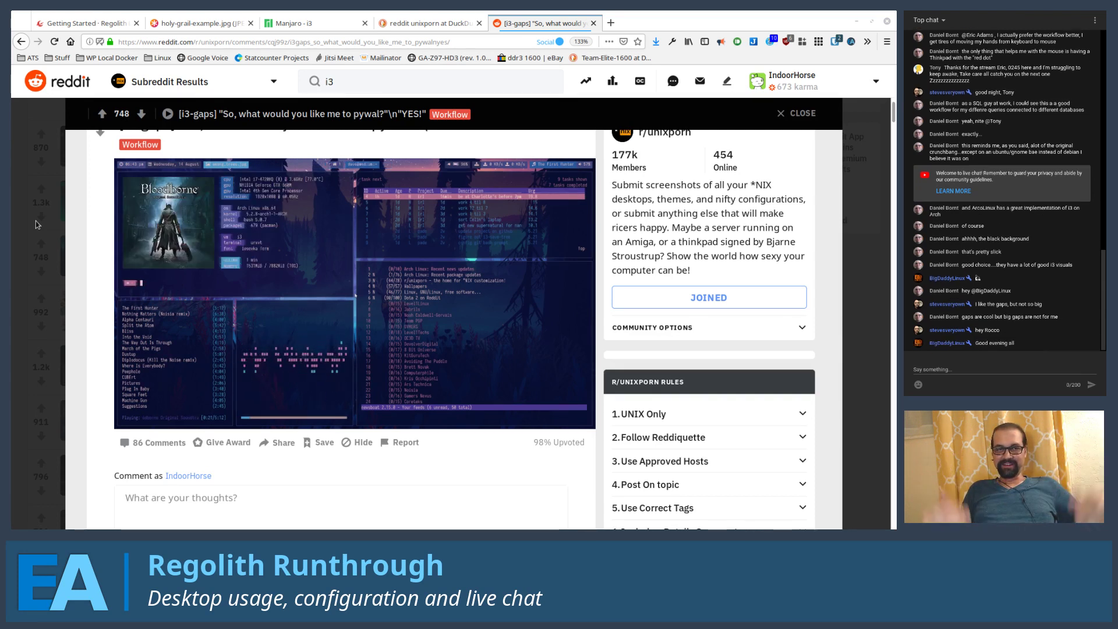
pyautogui.click(27, 189)
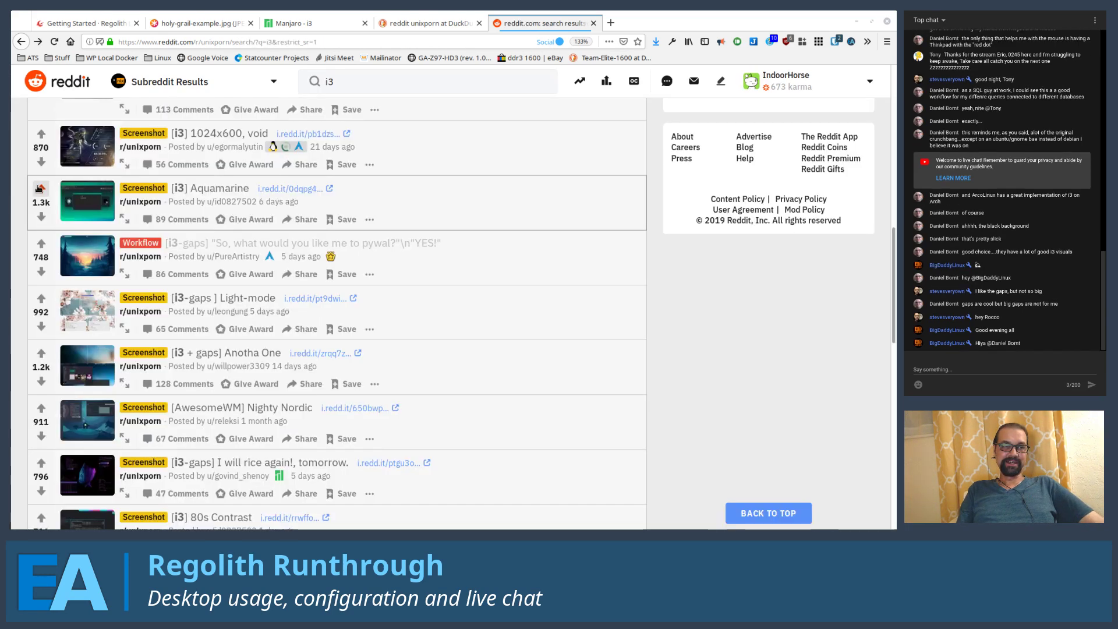
# View the i3 Aquamarine screenshot and close it, and open the "[I3+KDE] Works sufficiently" screenshot
pyautogui.click(94, 210)
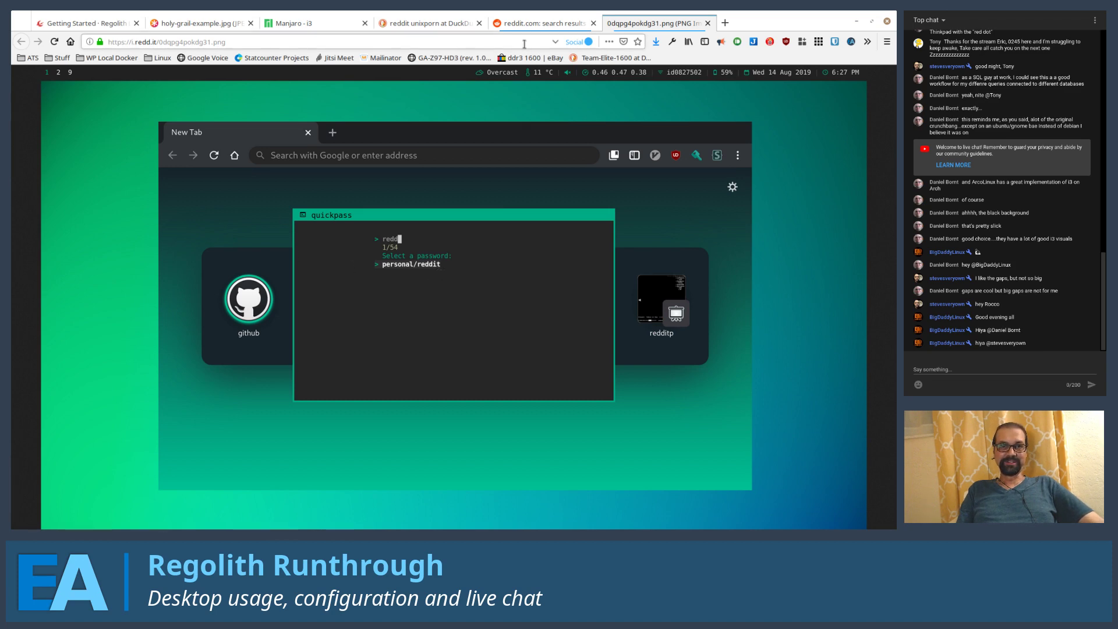
pyautogui.click(708, 23)
pyautogui.scroll(-4, 425, 222)
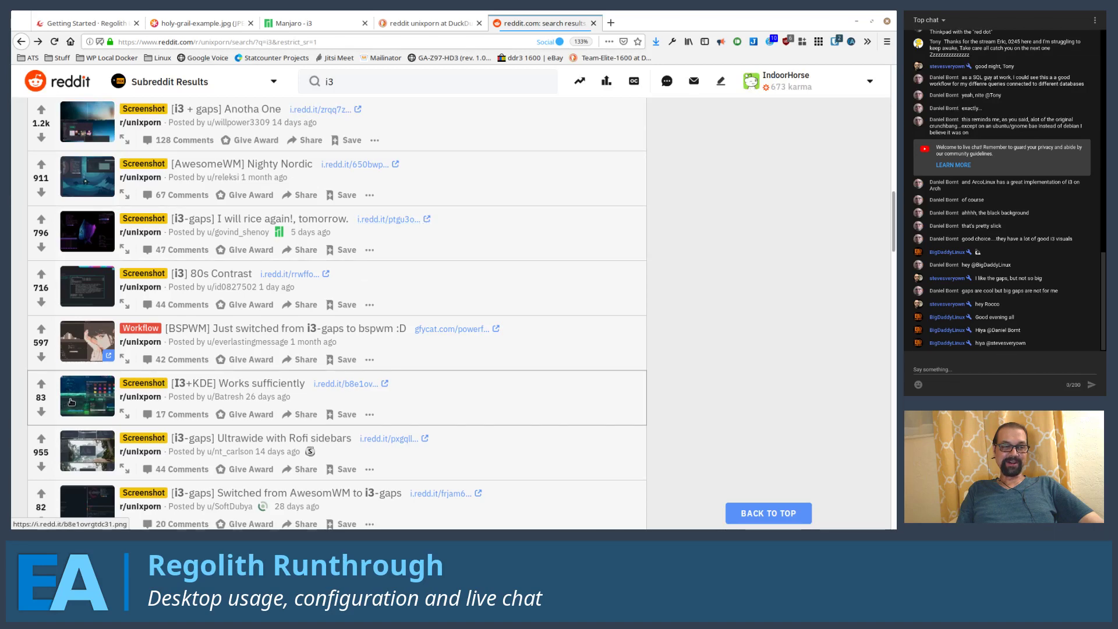
pyautogui.click(385, 383)
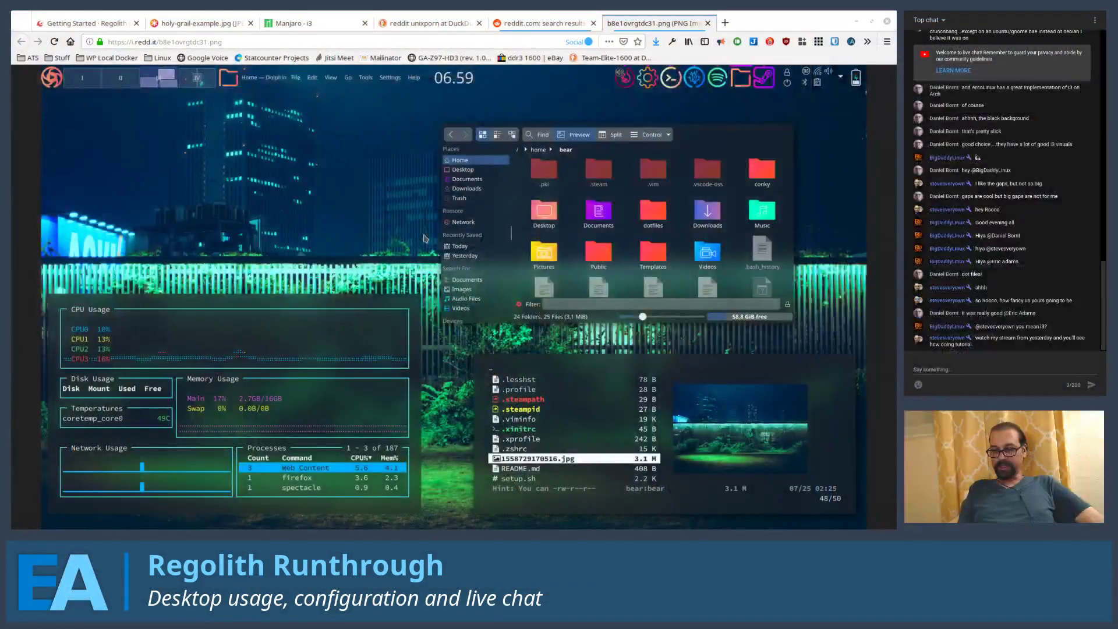
# Open the English Regolith Linux home page and view the tiled-windows screenshot under "What it Looks Like" enlarged
pyautogui.click(79, 23)
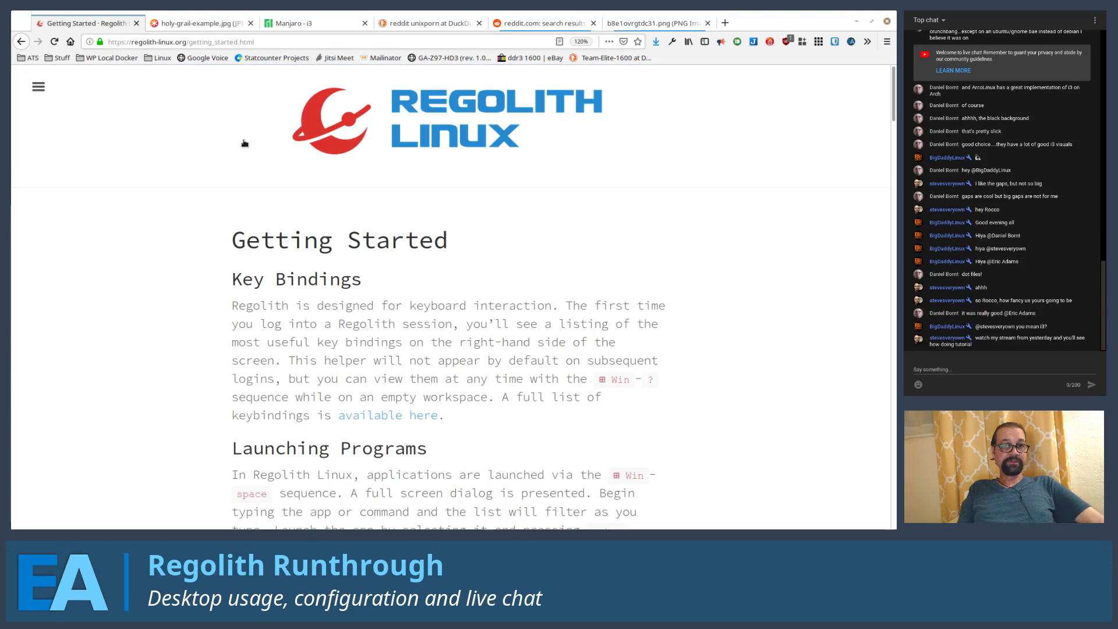
pyautogui.click(36, 86)
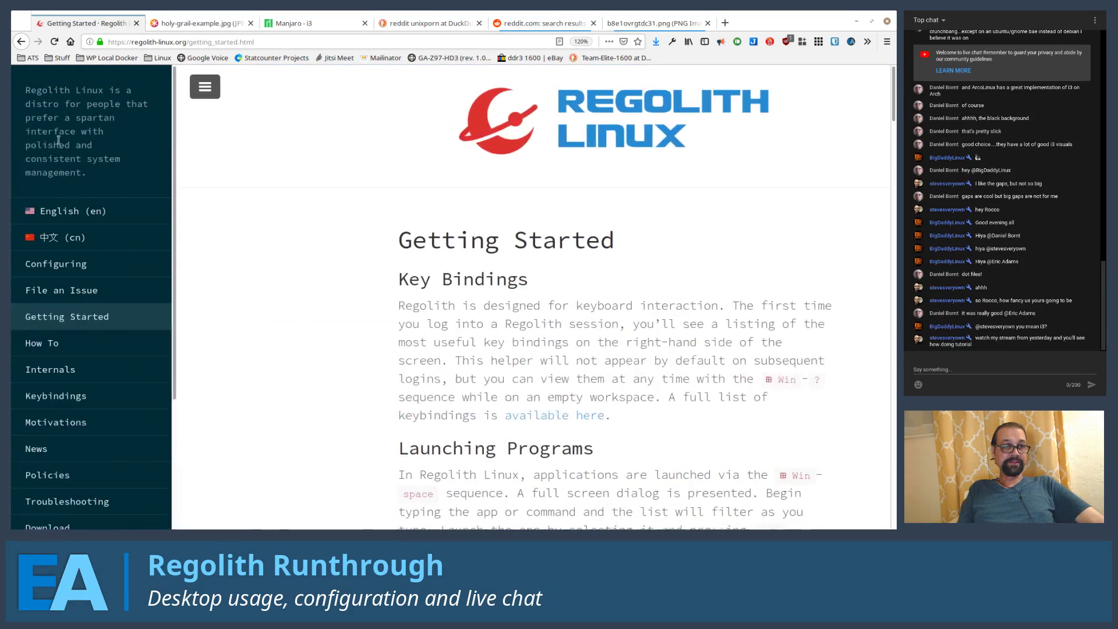
pyautogui.click(100, 211)
pyautogui.scroll(-10, 538, 218)
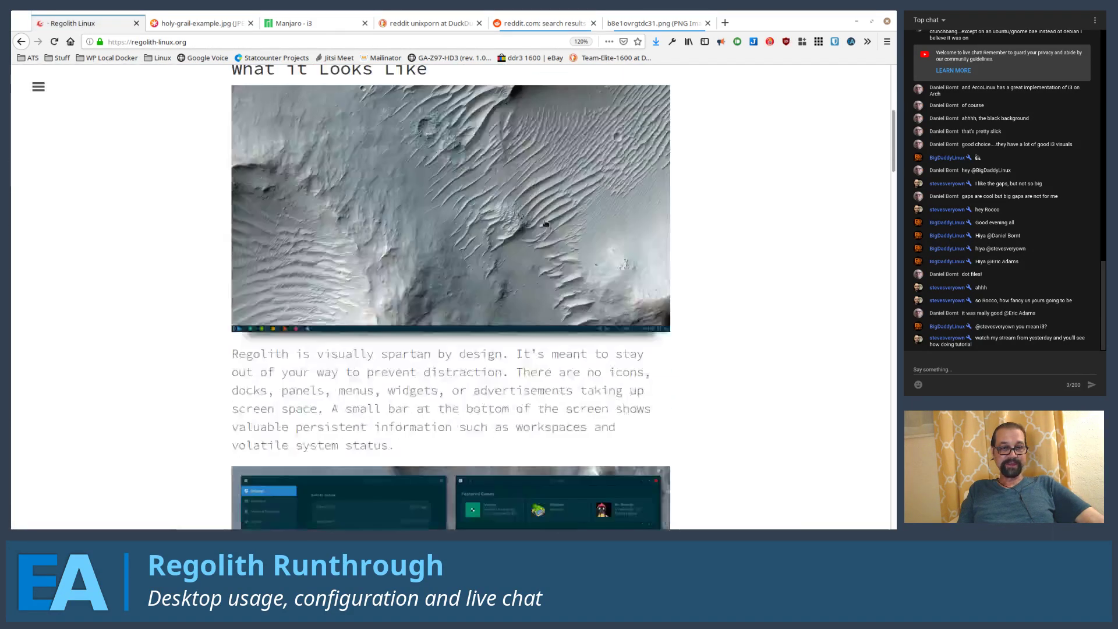
pyautogui.click(538, 233)
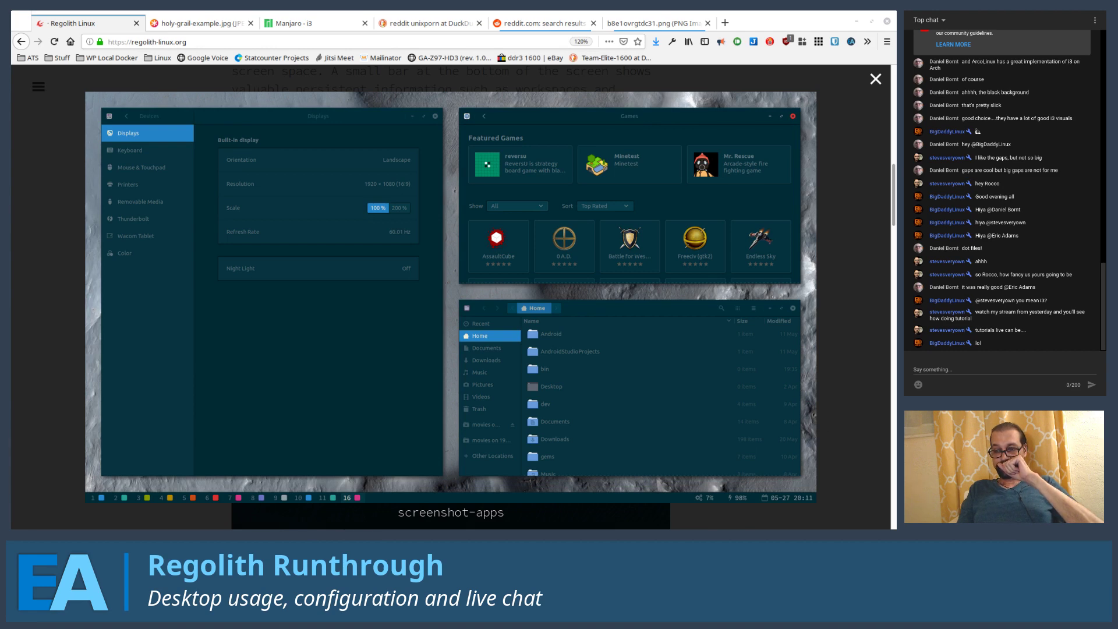
# Check the YouTube live stream dashboard briefly and switch to the Regolith virtual machine in VirtualBox
pyautogui.hotkey('alt', 'Tab')
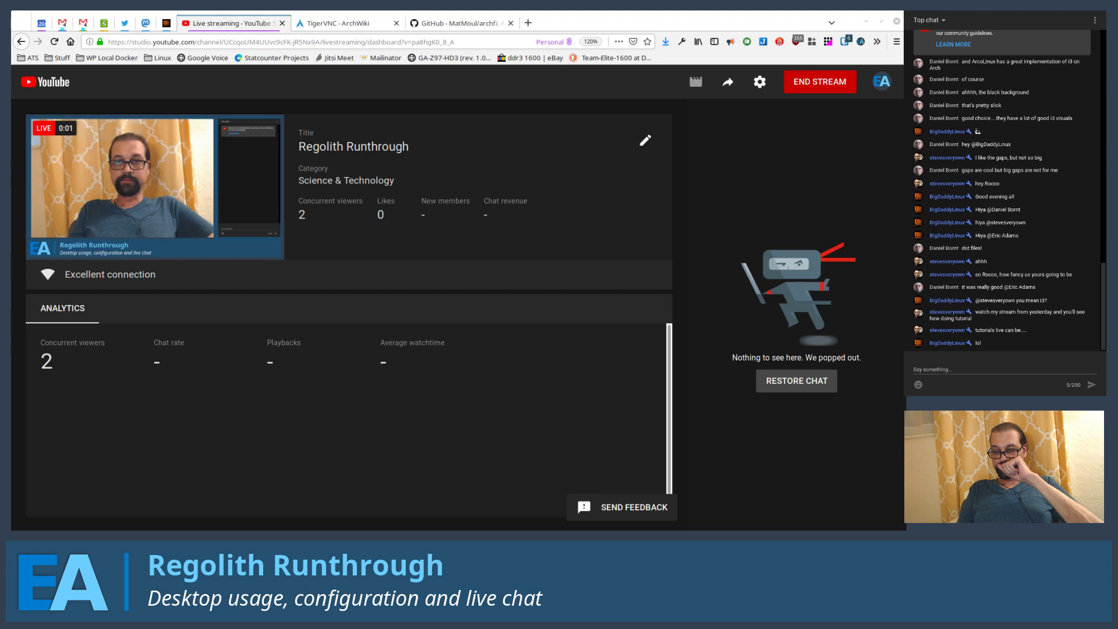
pyautogui.hotkey('alt', 'Tab')
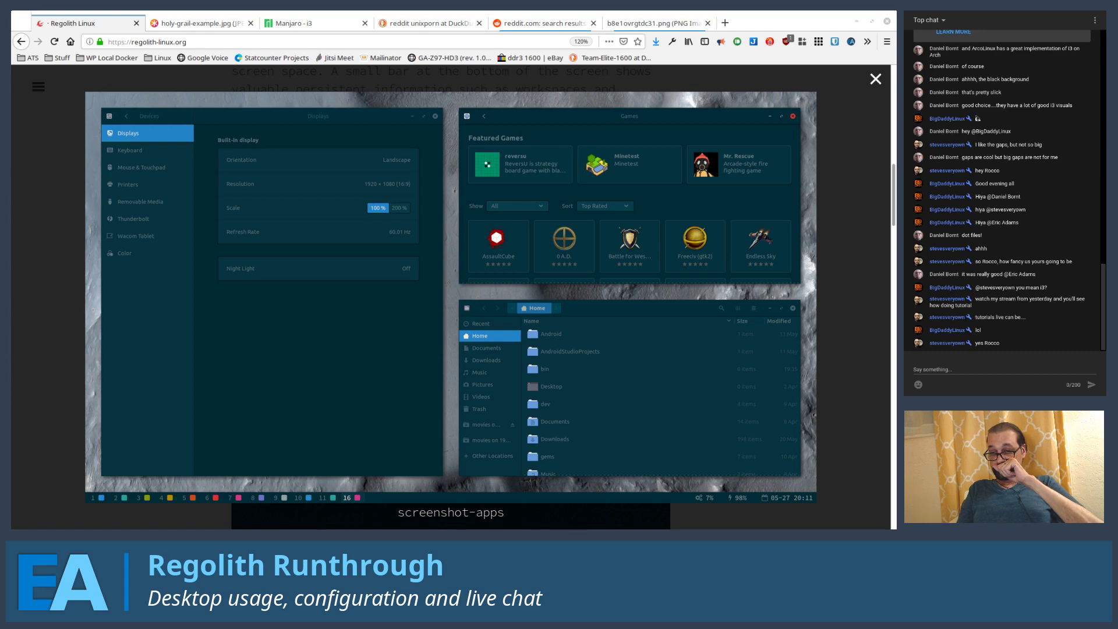
pyautogui.hotkey('alt', 'Tab')
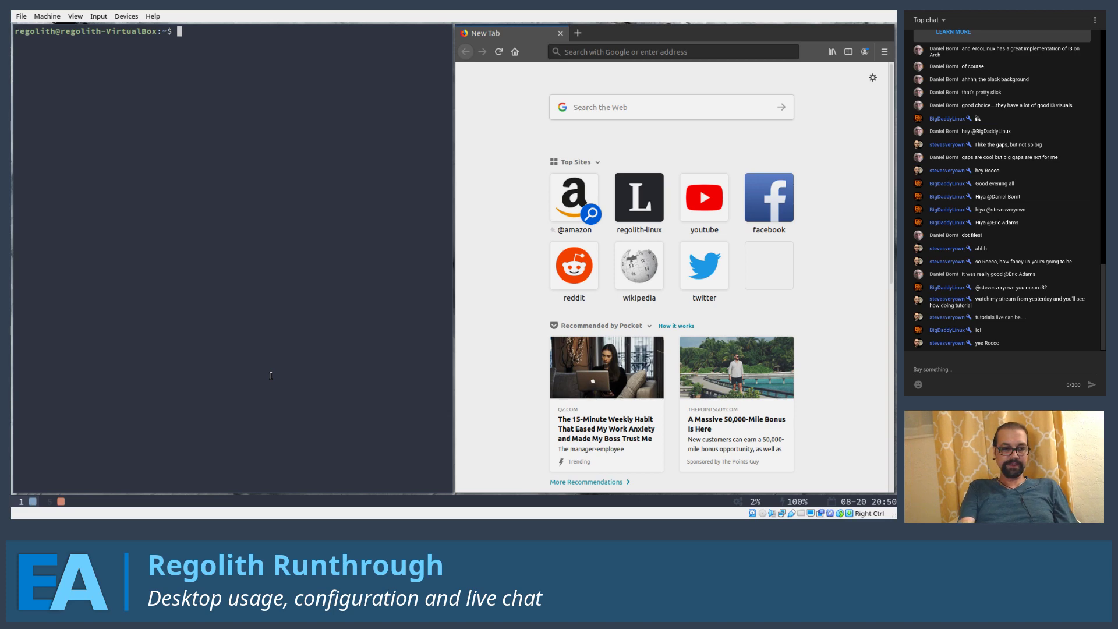
# Go to workspace 5 and widen the gaps around its four tiled terminals until much of the wallpaper shows
pyautogui.press('super+5')
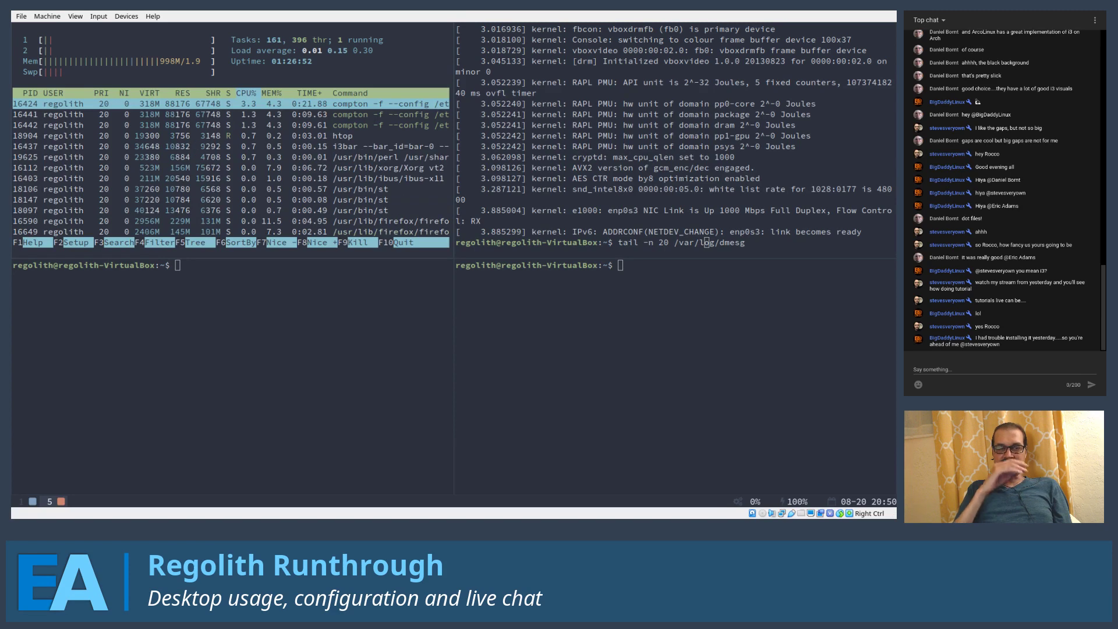
pyautogui.press('super+plus')
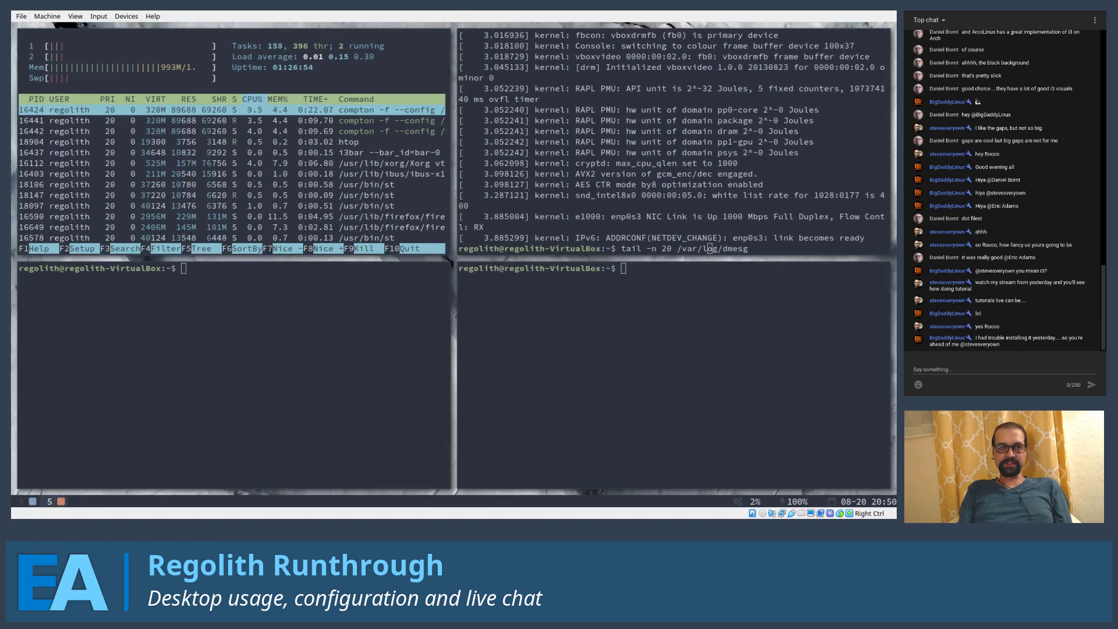
pyautogui.press('super+plus')
pyautogui.press('super+plus')
pyautogui.press('super+plus')
pyautogui.press('super+plus')
pyautogui.press('super+plus')
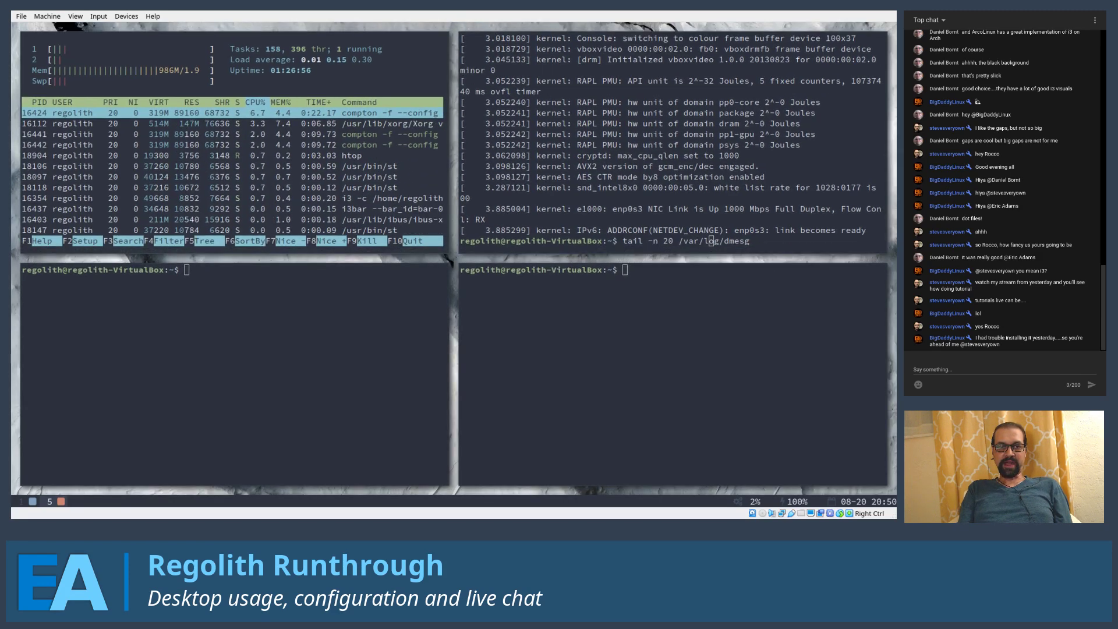
pyautogui.press('super+plus')
pyautogui.press('super+plus')
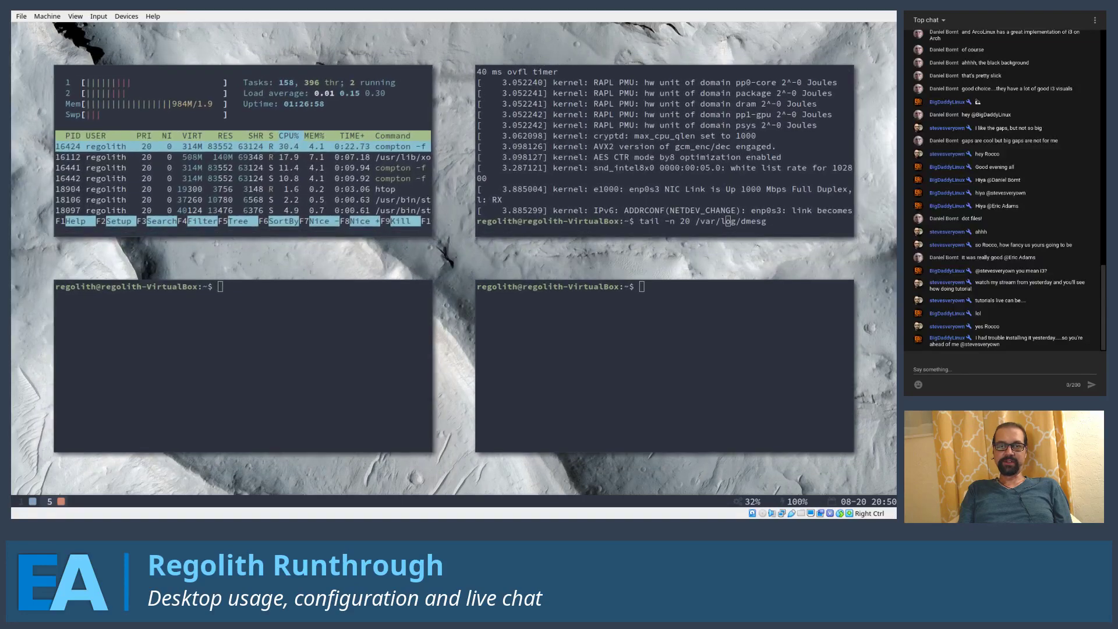
# Narrow the gaps around the four terminals on workspace 5 back to a thin strip
pyautogui.press('super+minus')
pyautogui.press('super+minus')
pyautogui.press('super+minus')
pyautogui.press('super+minus')
pyautogui.press('super+minus')
pyautogui.press('super+minus')
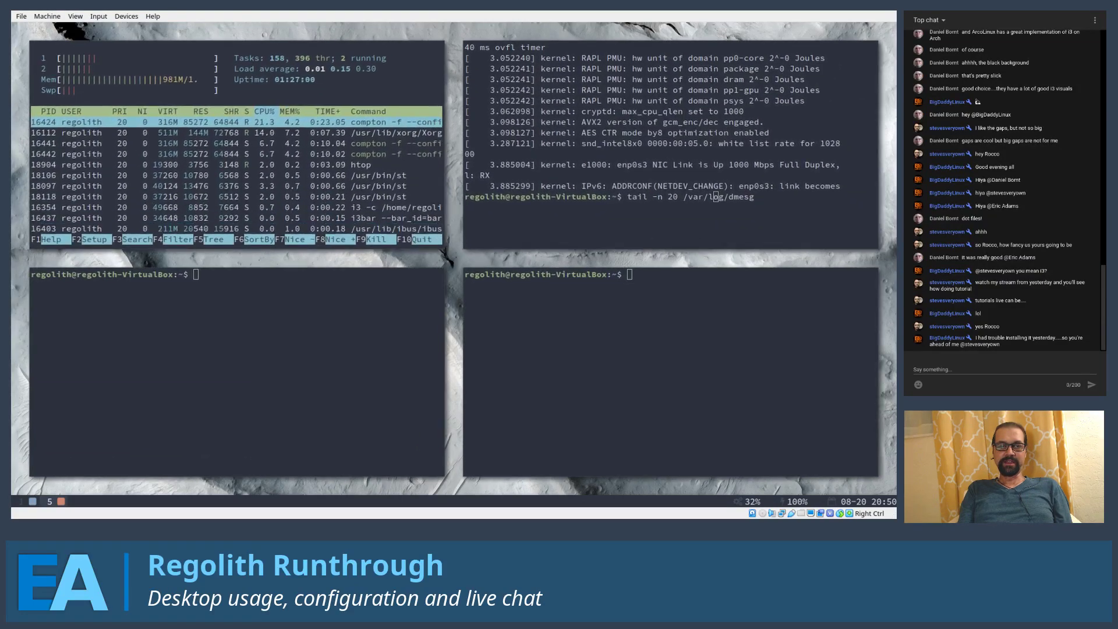
pyautogui.press('super+minus')
pyautogui.press('super+minus')
pyautogui.press('super+minus')
pyautogui.press('super+minus')
pyautogui.press('super+minus')
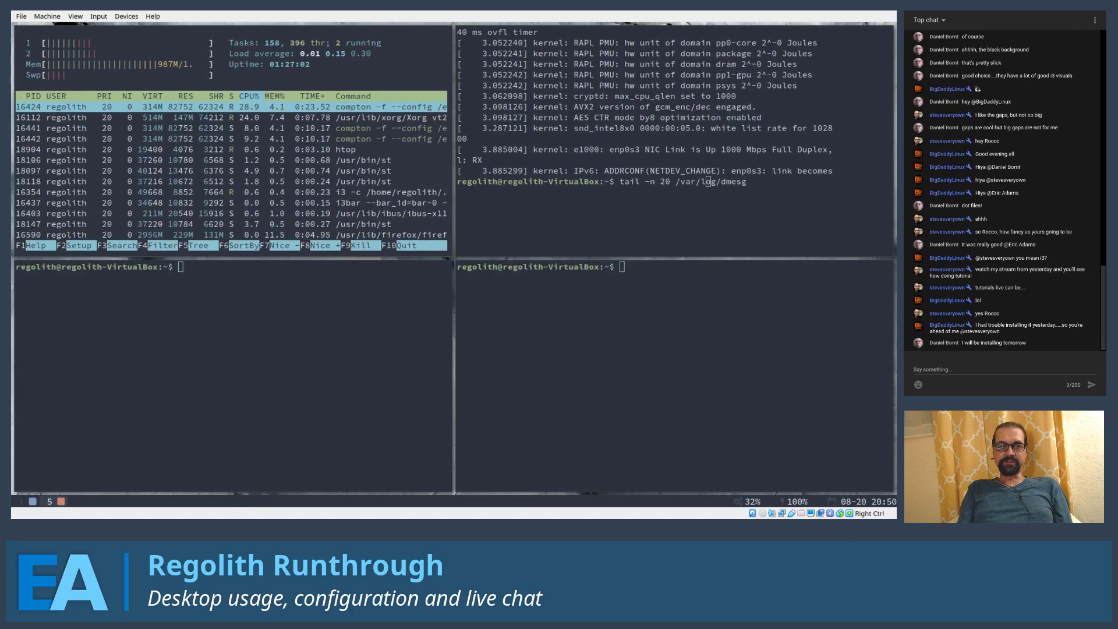
# Show the empty workspace 7 and return to the four terminals on workspace 5
pyautogui.press('super+plus')
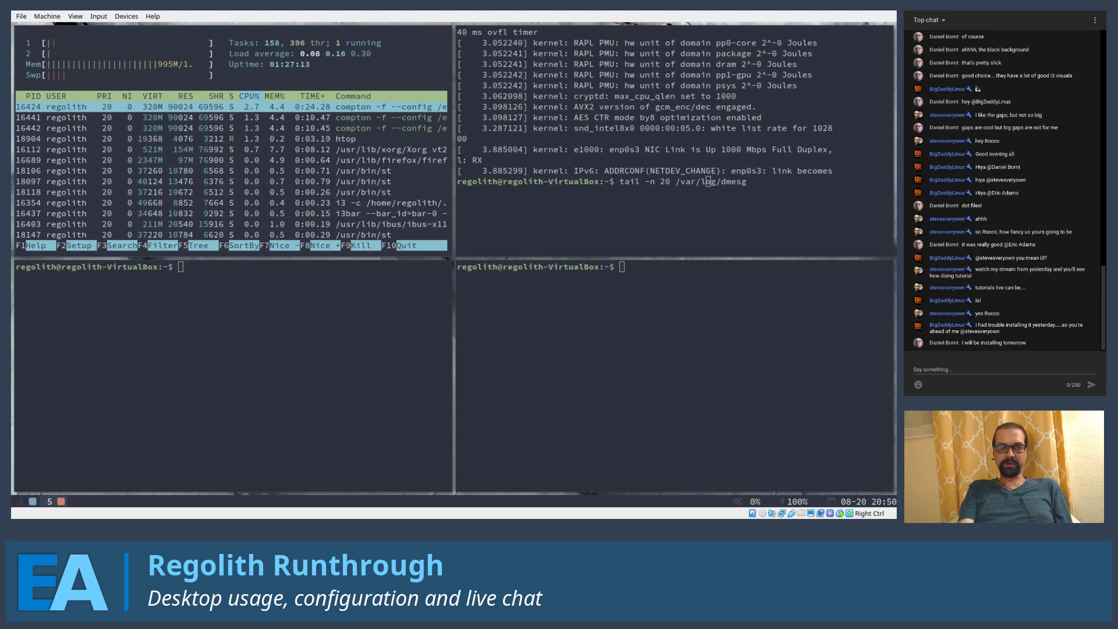
pyautogui.press('super+7')
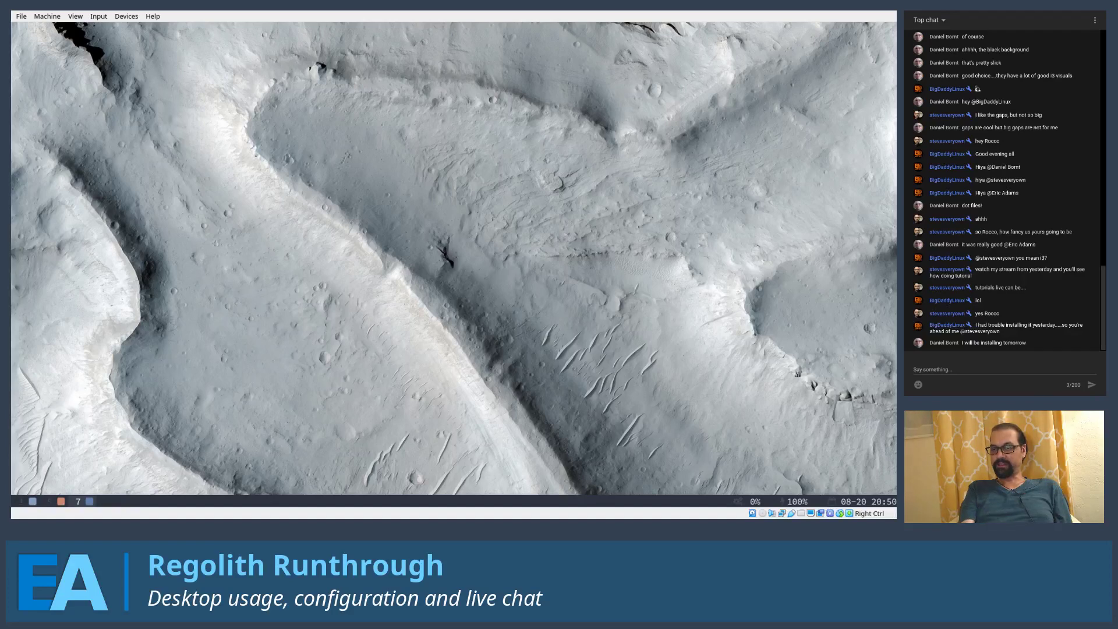
pyautogui.press('super+5')
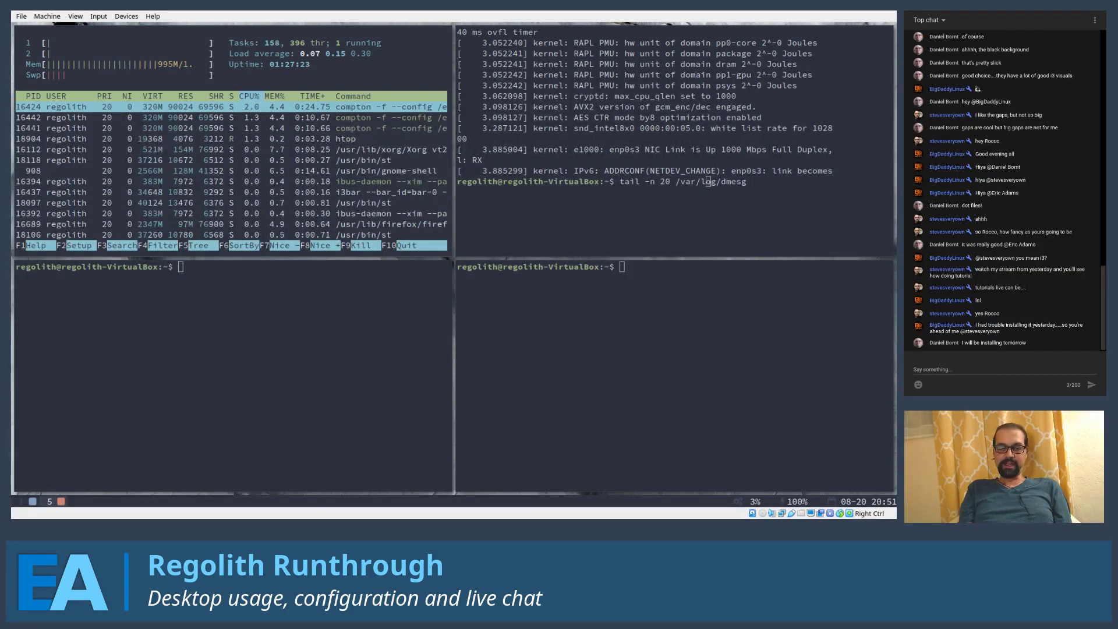
# Widen the gaps around workspace 5's four terminals in small increments and fine-tune them to a modest spacing
pyautogui.press('super+plus')
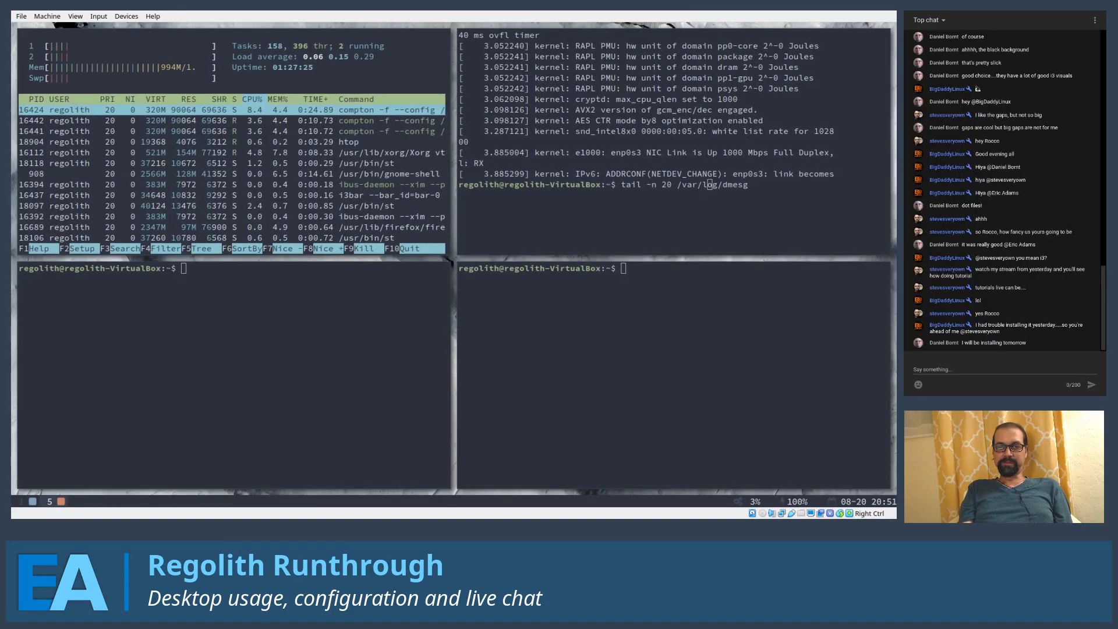
pyautogui.press('super+plus')
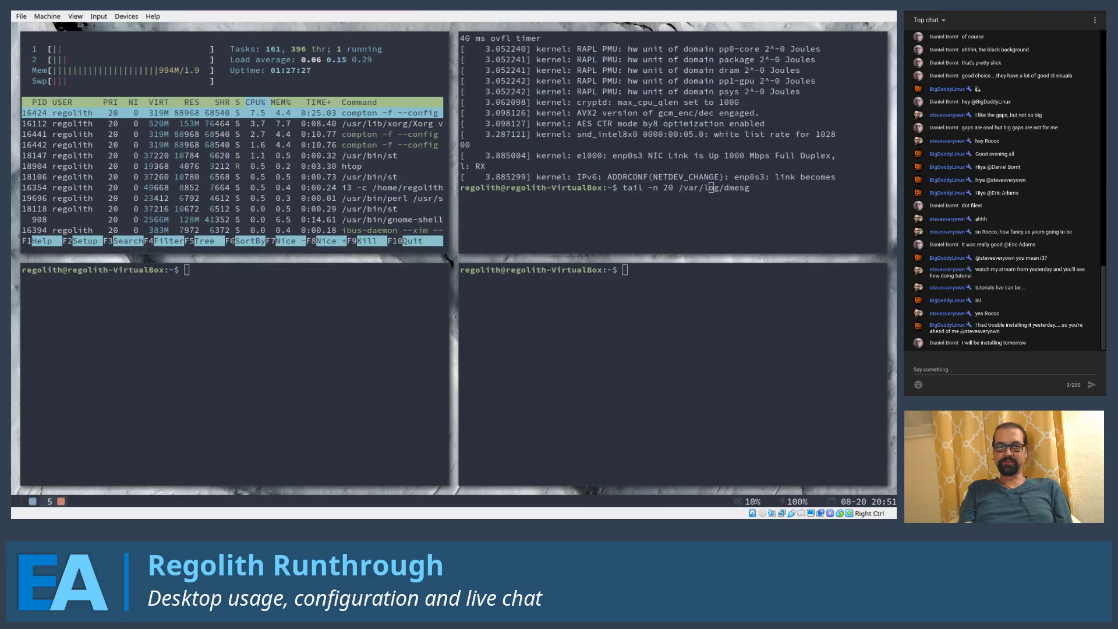
pyautogui.press('super+plus')
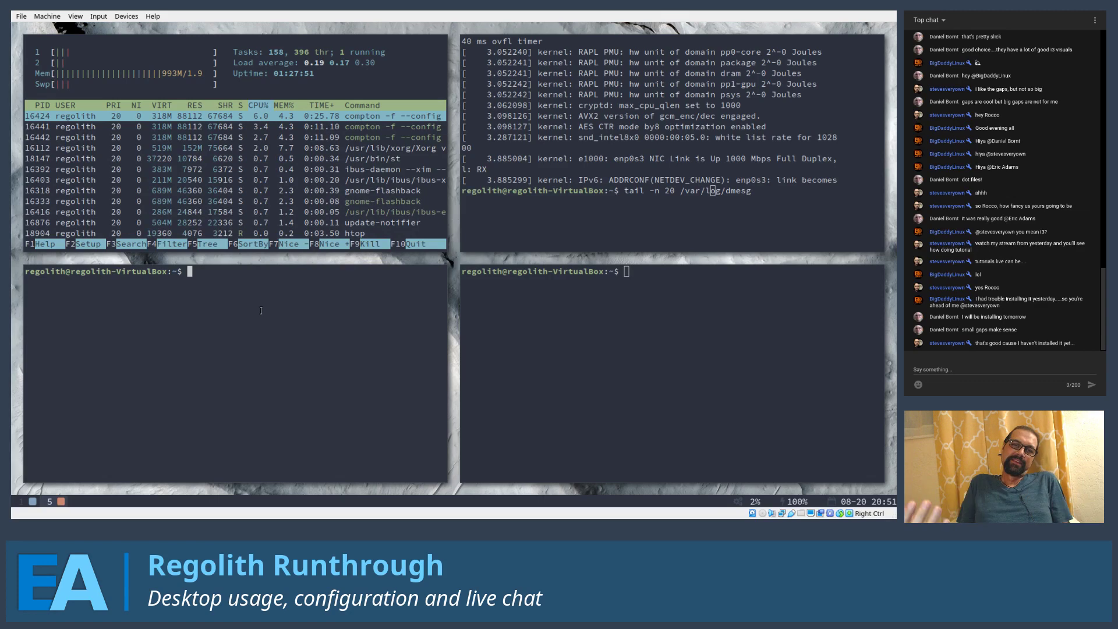
pyautogui.press('super+shift+plus')
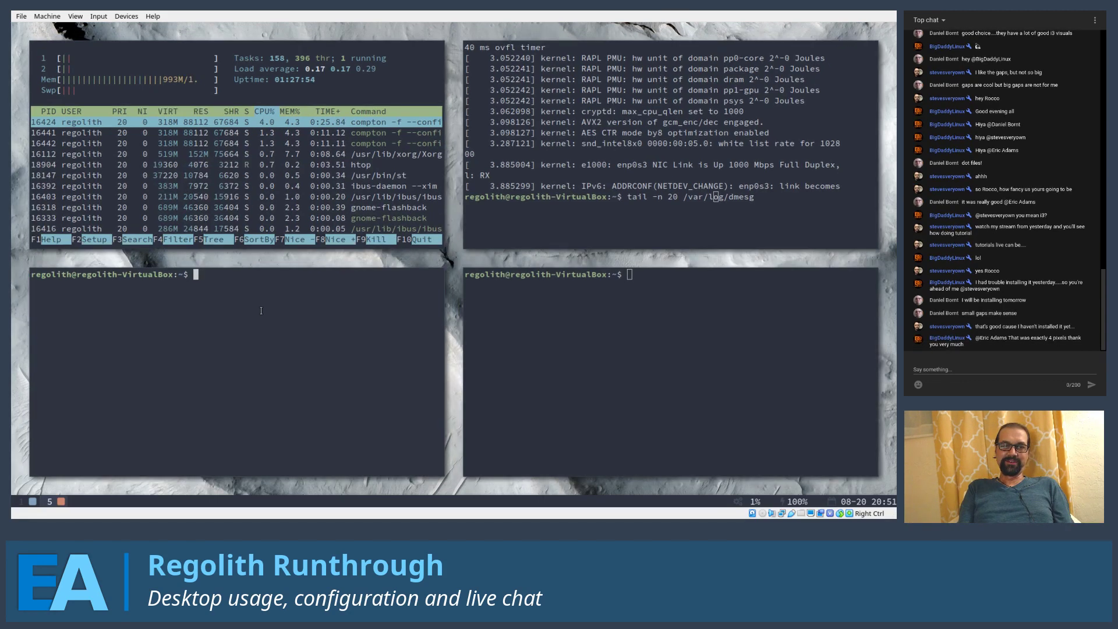
pyautogui.press('super+shift+minus')
pyautogui.press('super+shift+minus')
pyautogui.press('super+shift+minus')
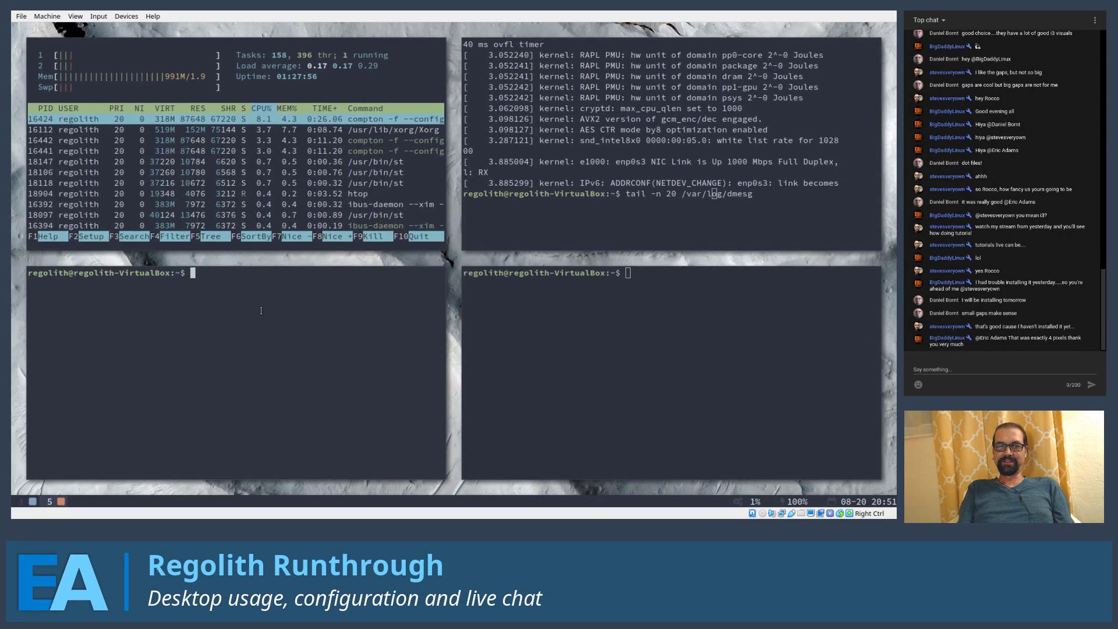